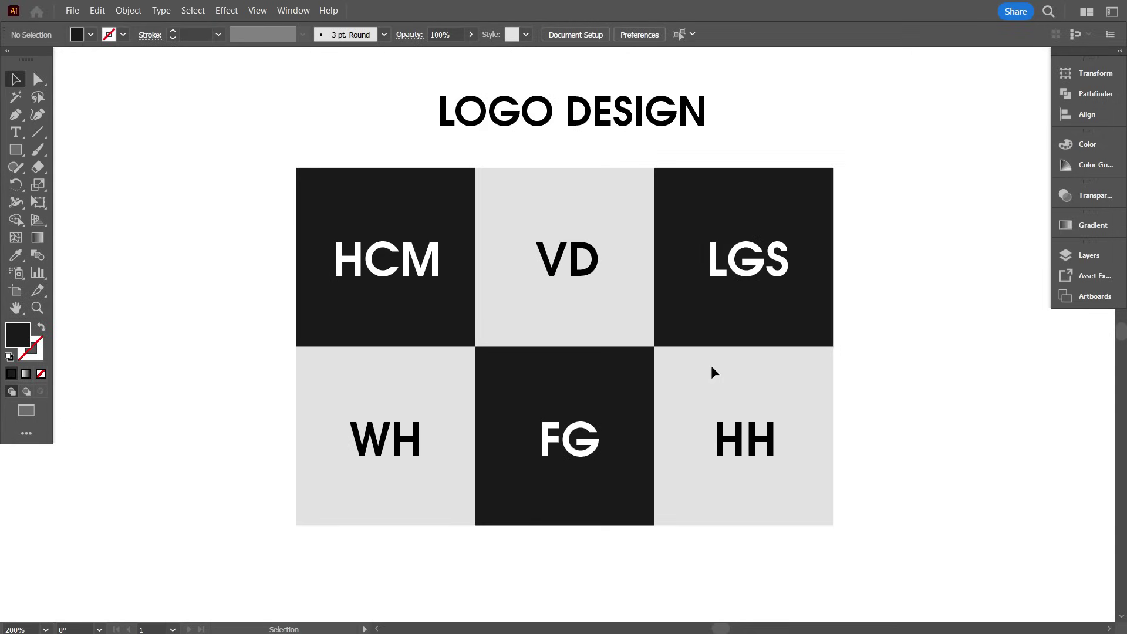
Draw a straight vertical line beside the lettered logo grid and give it a black stroke.
left_click_drag(900, 336, 604, 307)
key("ctrl+1")
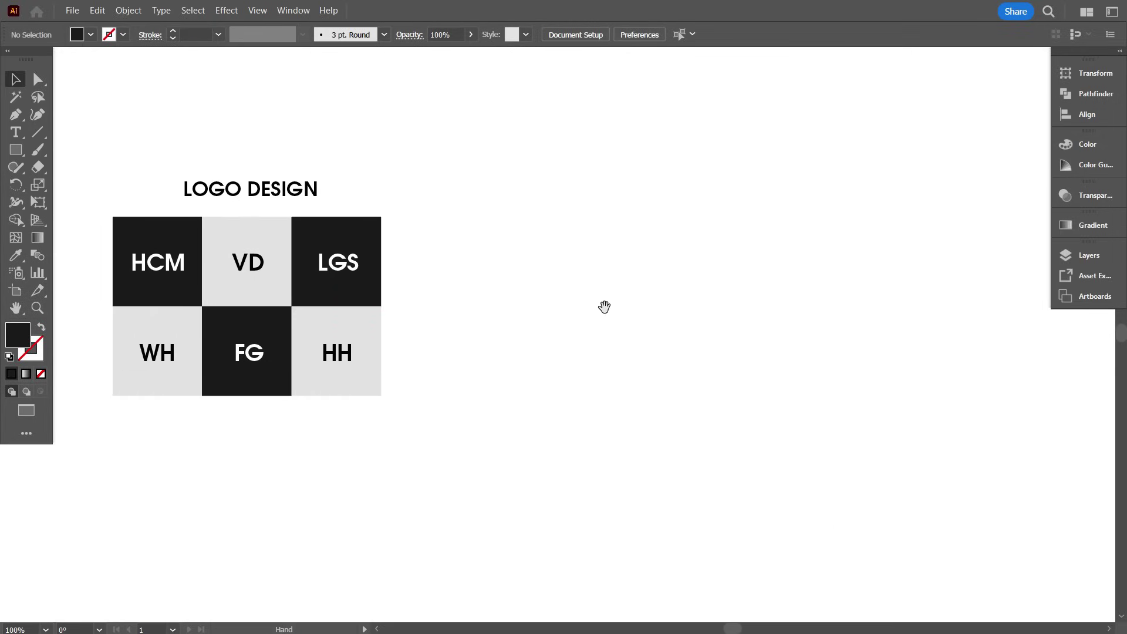
left_click(40, 131)
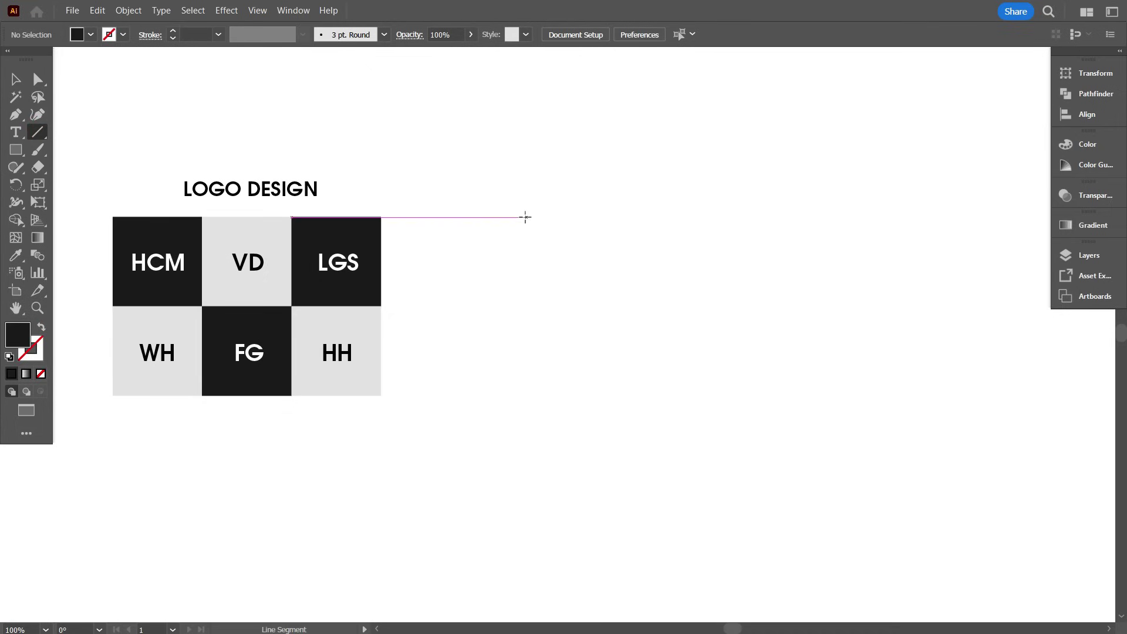
left_click_drag(526, 217, 525, 402)
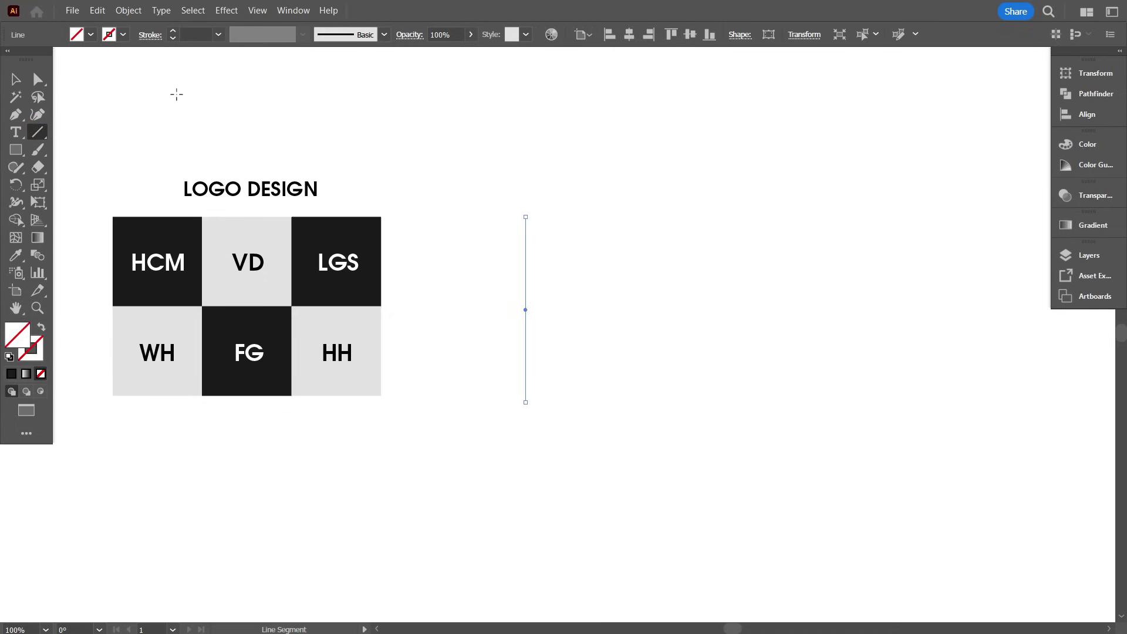
left_click(123, 34)
left_click(41, 59)
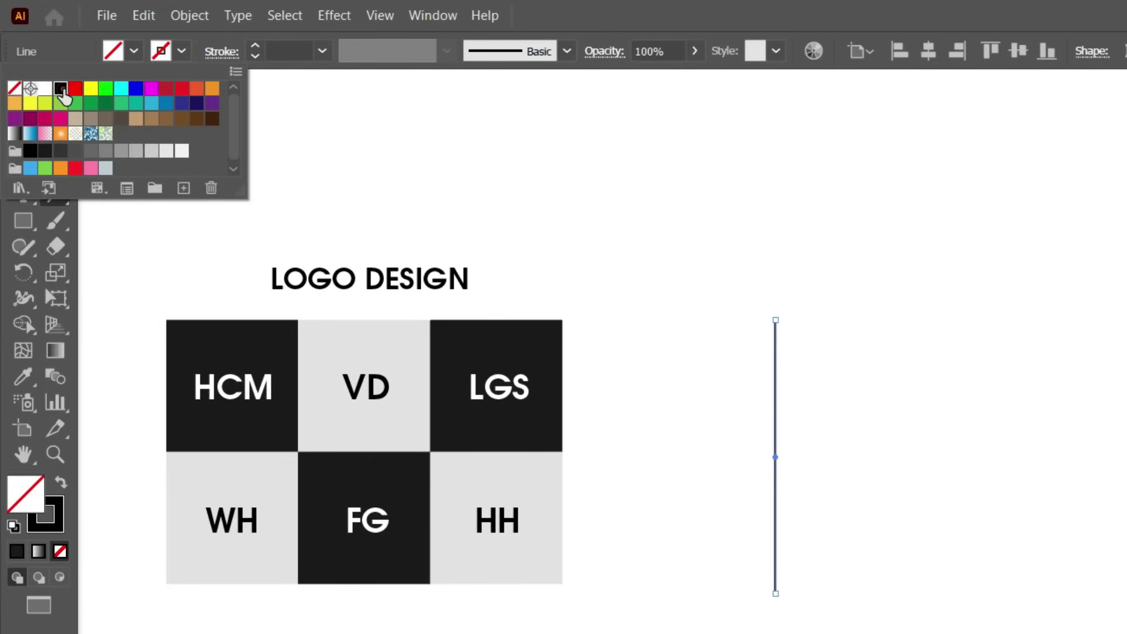
left_click(464, 228)
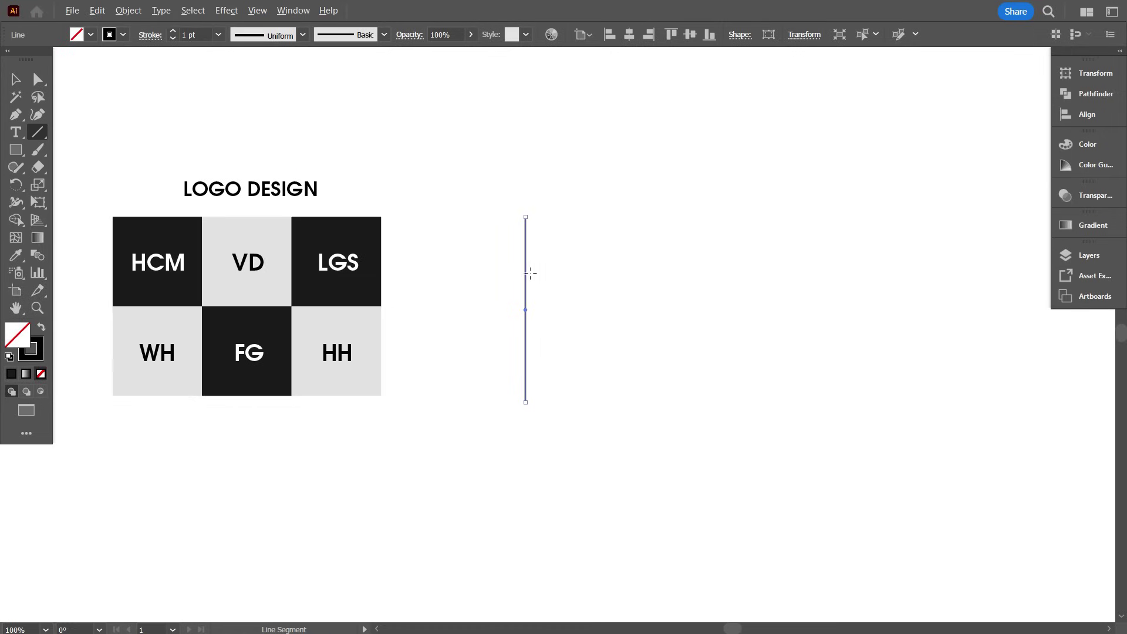
Copy the vertical line a short distance sideways and repeat the copy until there are fourteen evenly spaced lines.
left_click(16, 81)
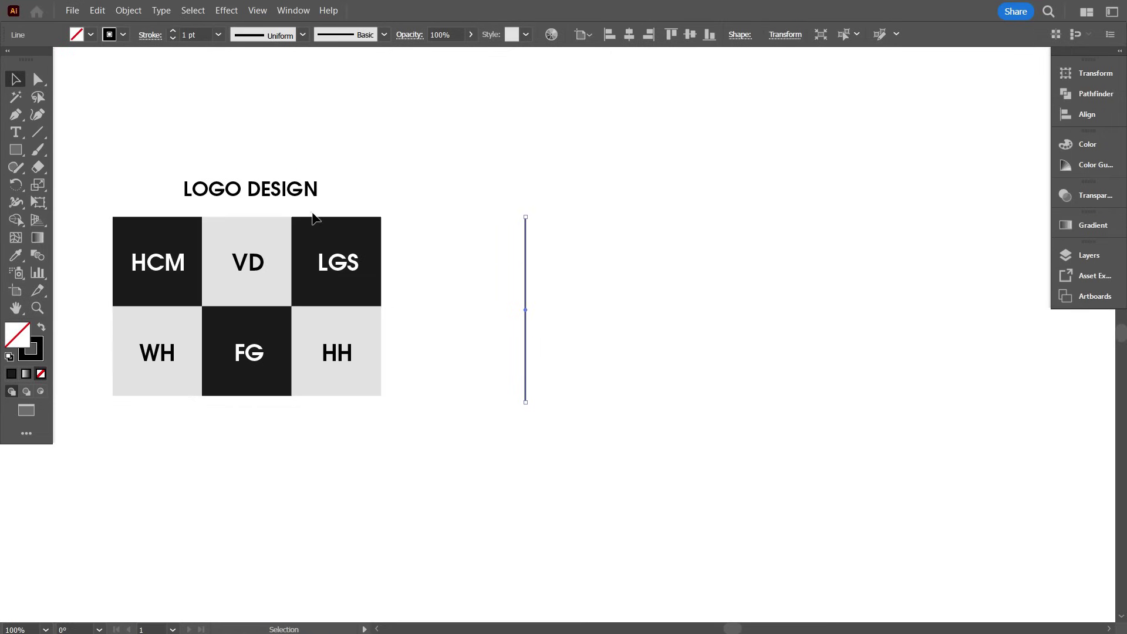
left_click(314, 213)
scroll(542, 315, "up", 2)
left_click_drag(558, 334, 520, 281)
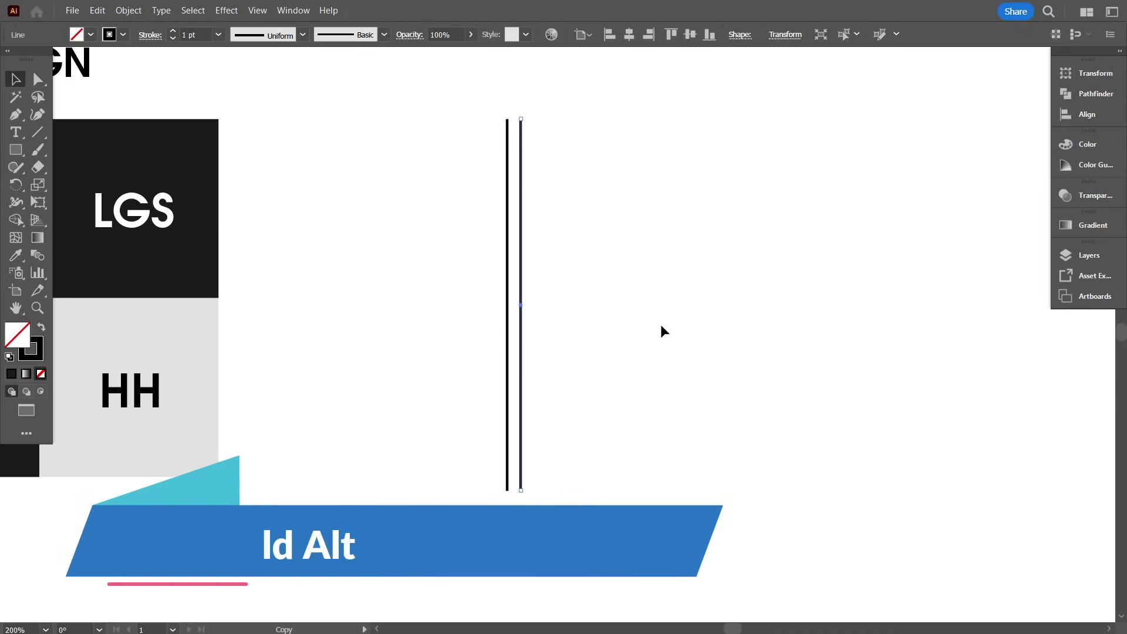
key("ctrl+d")
key("ctrl+d")
key("ctrl+d")
key("ctrl+d")
key("ctrl+d")
key("ctrl+d")
key("ctrl+d")
key("ctrl+d")
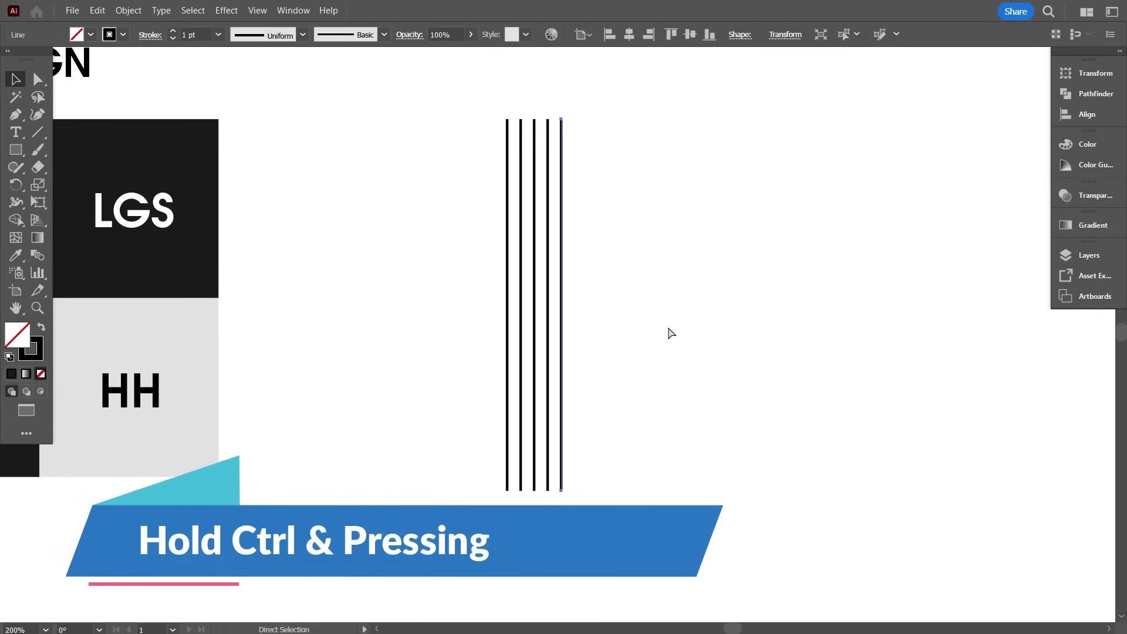
key("ctrl+d")
key("ctrl+d")
key("ctrl+d")
key("ctrl+d")
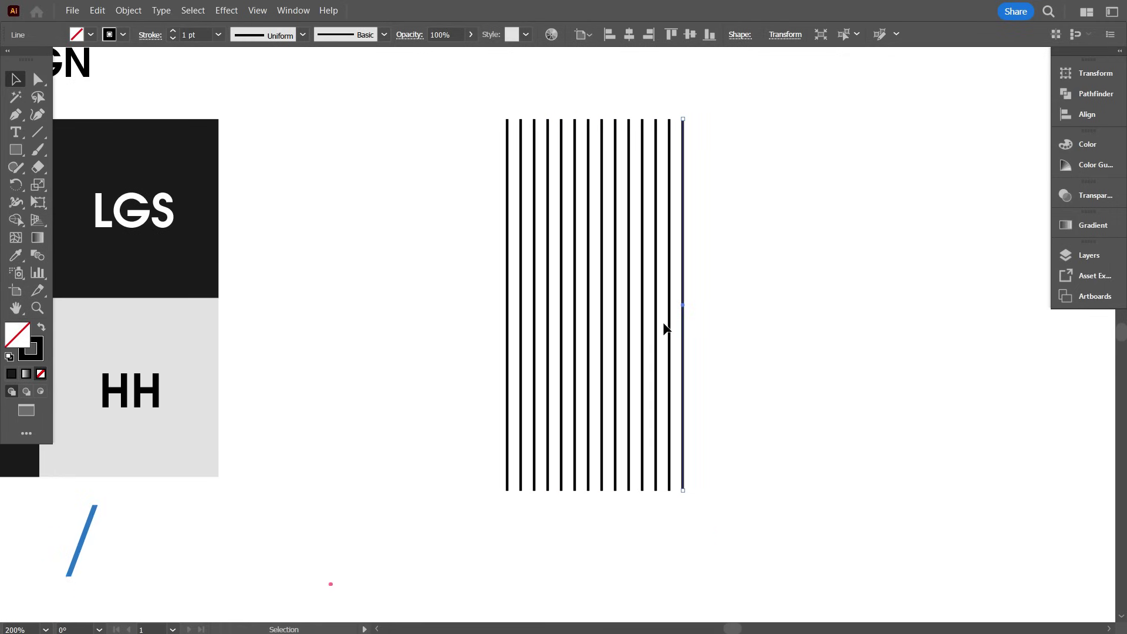
Align all the vertical lines by their vertical centres and group them.
scroll(468, 234, "up", 2)
left_click_drag(450, 194, 816, 262)
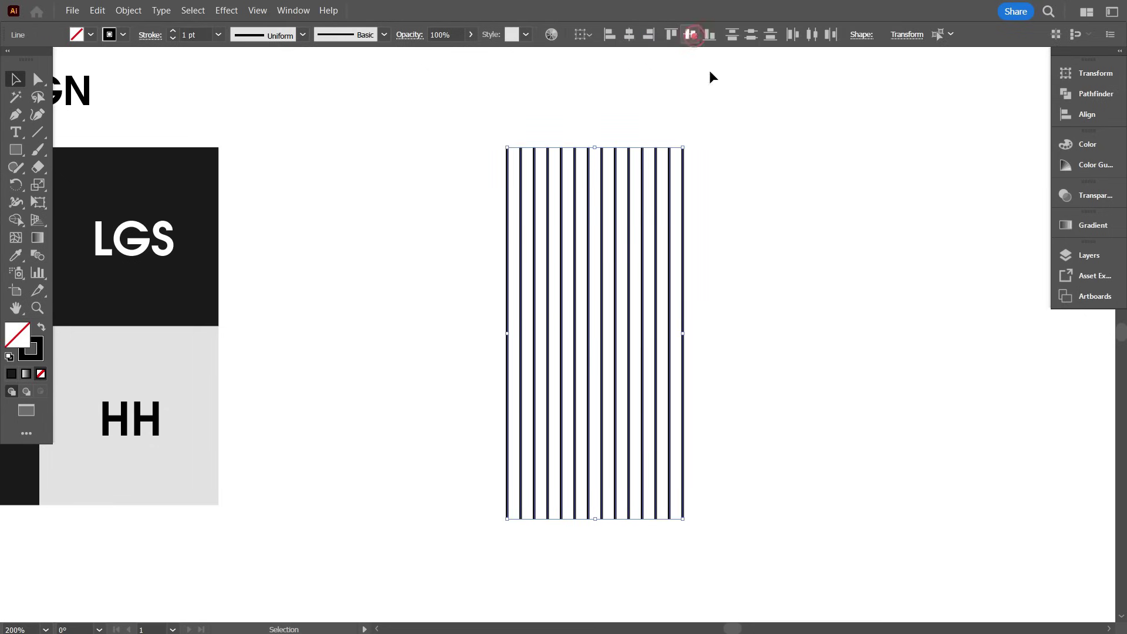
right_click(717, 141)
left_click(758, 296)
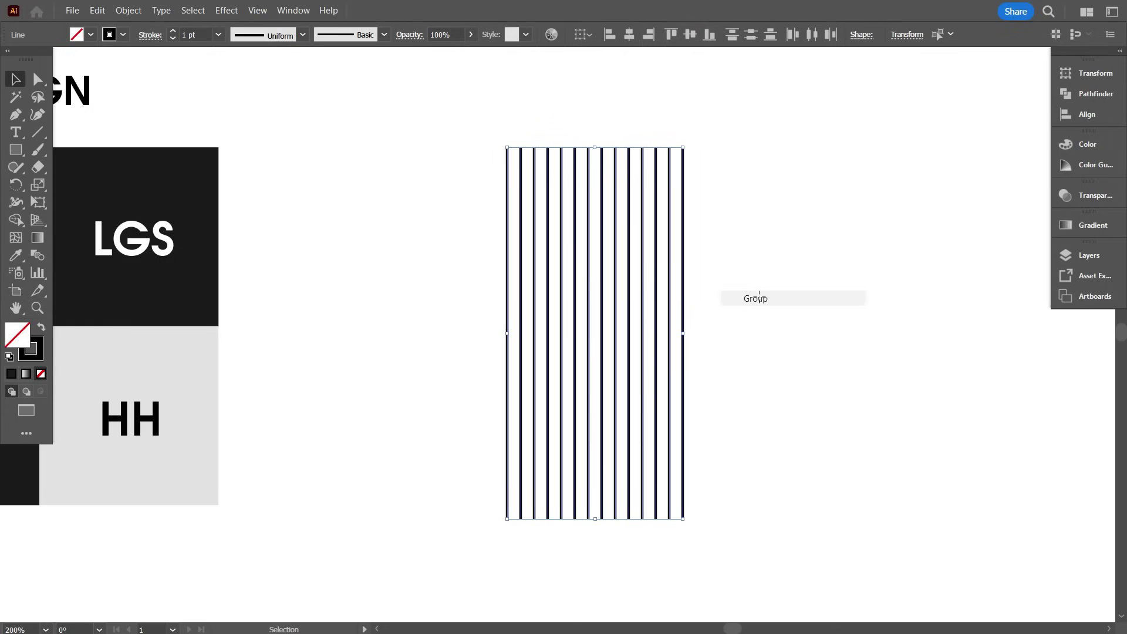
left_click(758, 303)
left_click(683, 269)
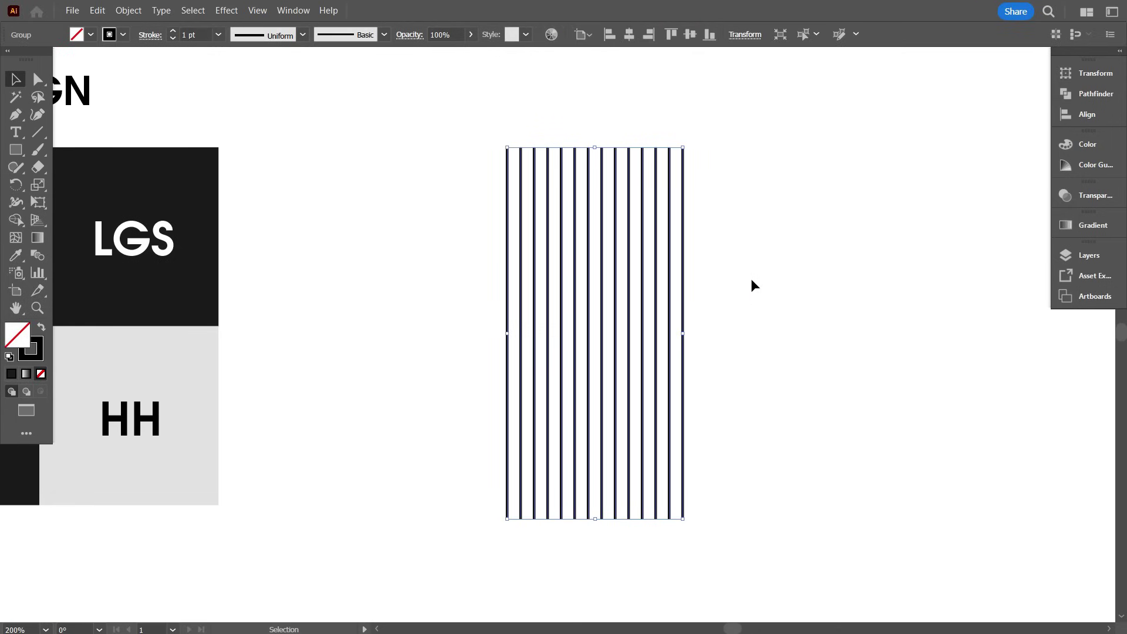
Paste a copy of the line group in place and rotate it 90° to form a crossing grid.
left_click(98, 14)
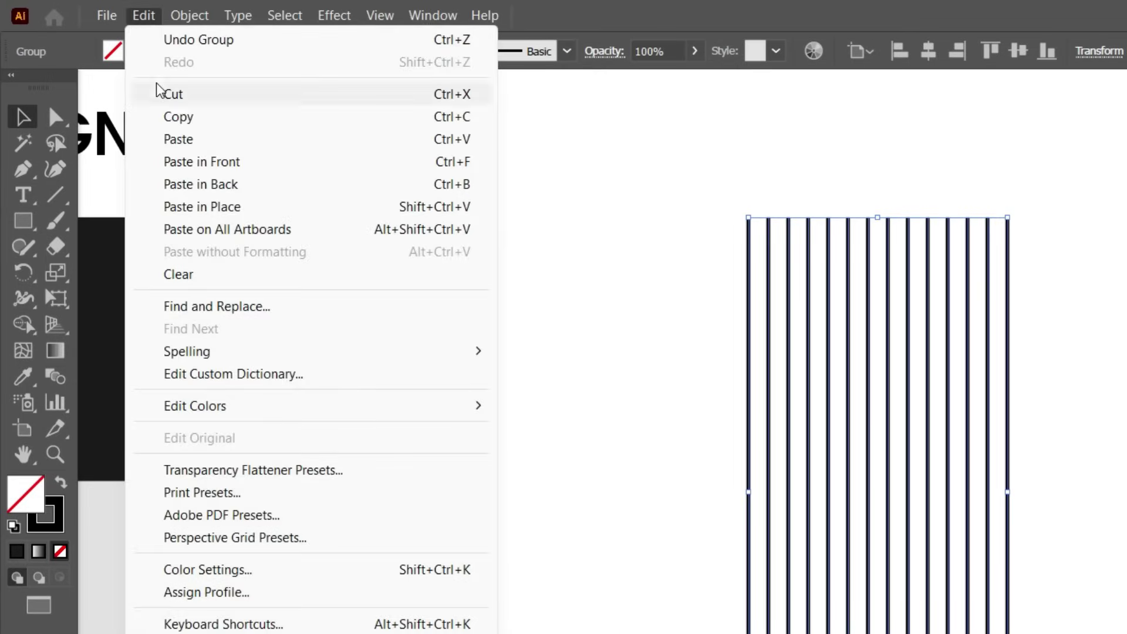
left_click(175, 121)
left_click(147, 17)
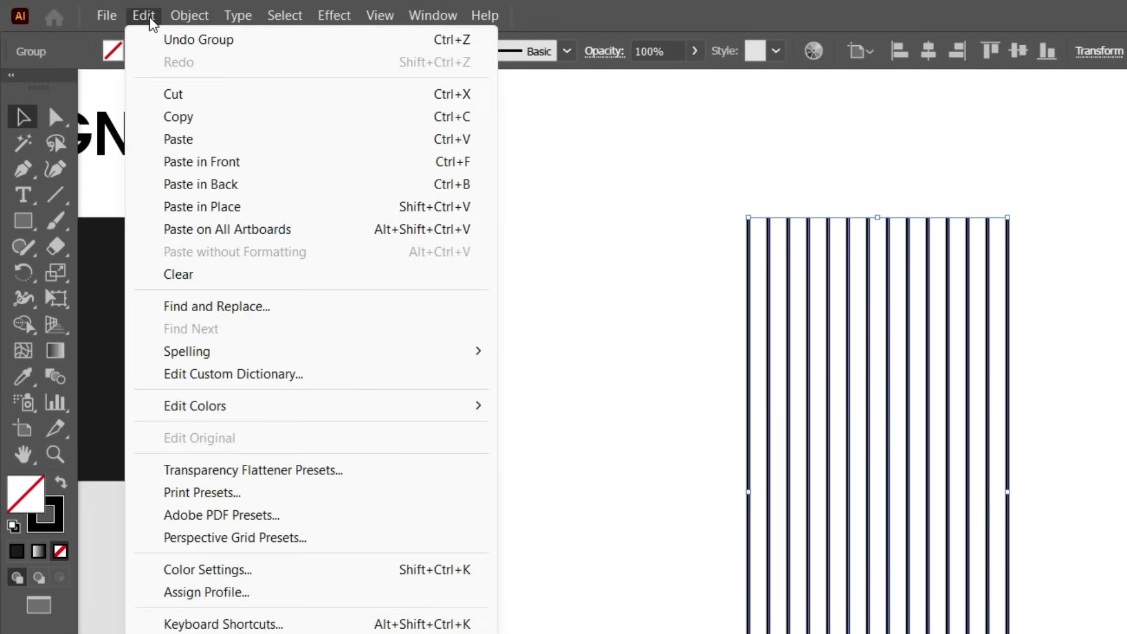
left_click(221, 209)
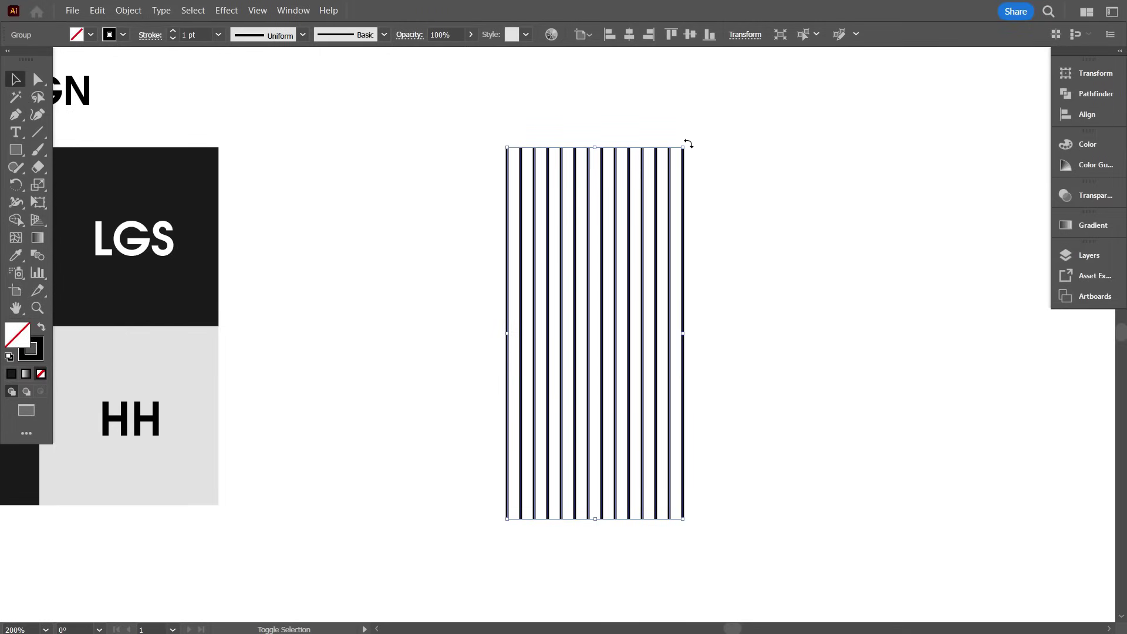
left_click_drag(688, 143, 757, 352)
left_click(811, 451)
scroll(885, 440, "up", 1)
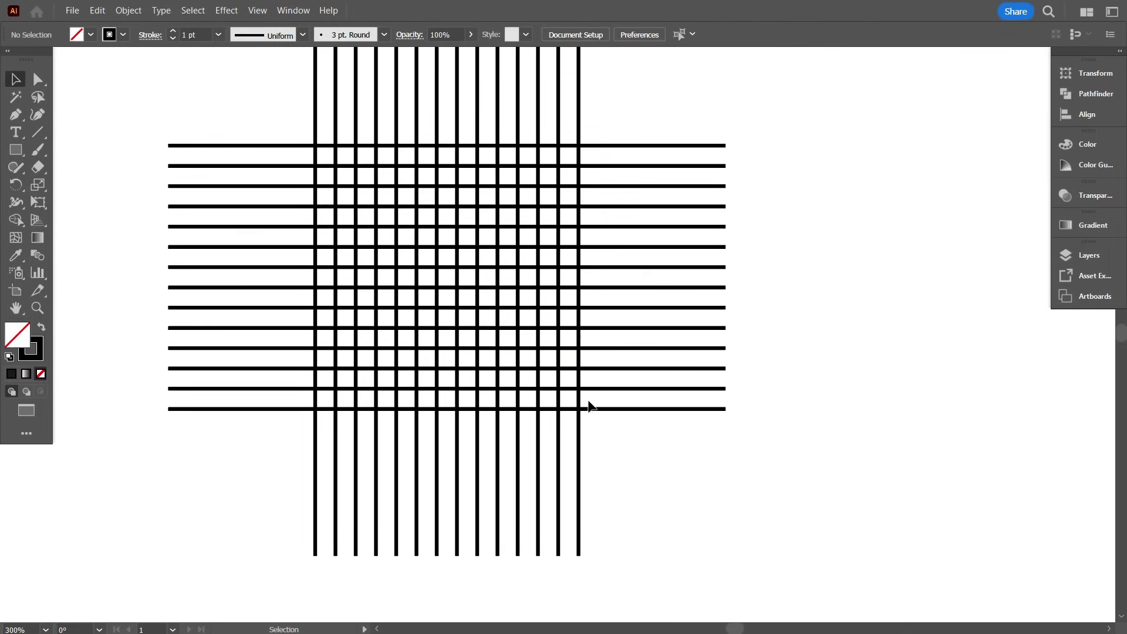
Paste a copy of the vertical line group in front and rotate it about 30° clockwise.
scroll(629, 383, "down", 1)
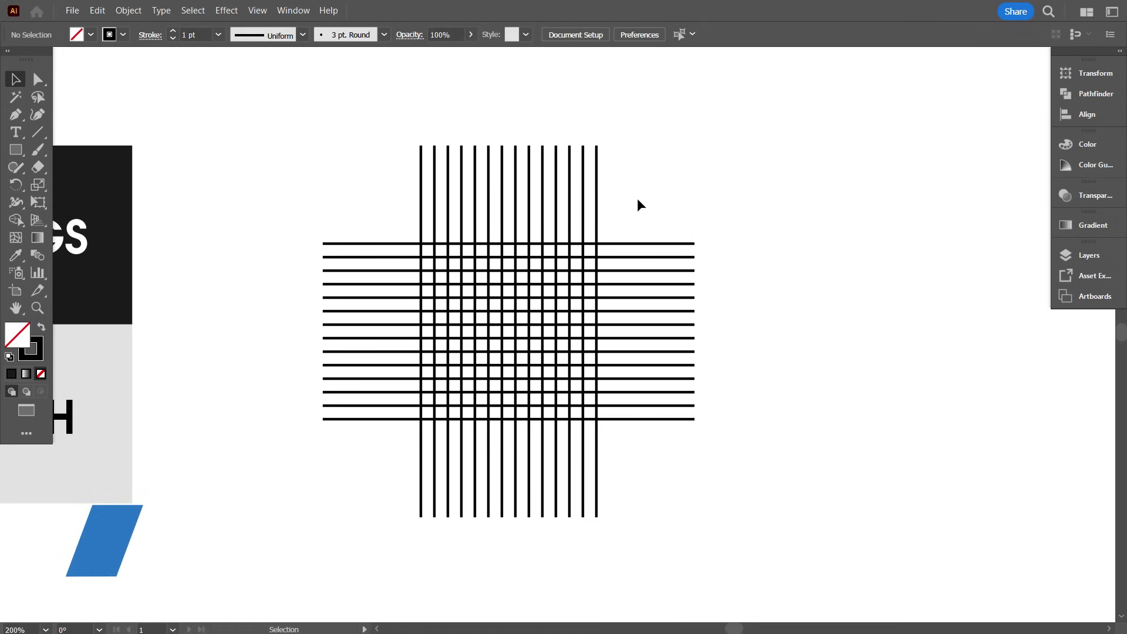
left_click_drag(652, 190, 555, 134)
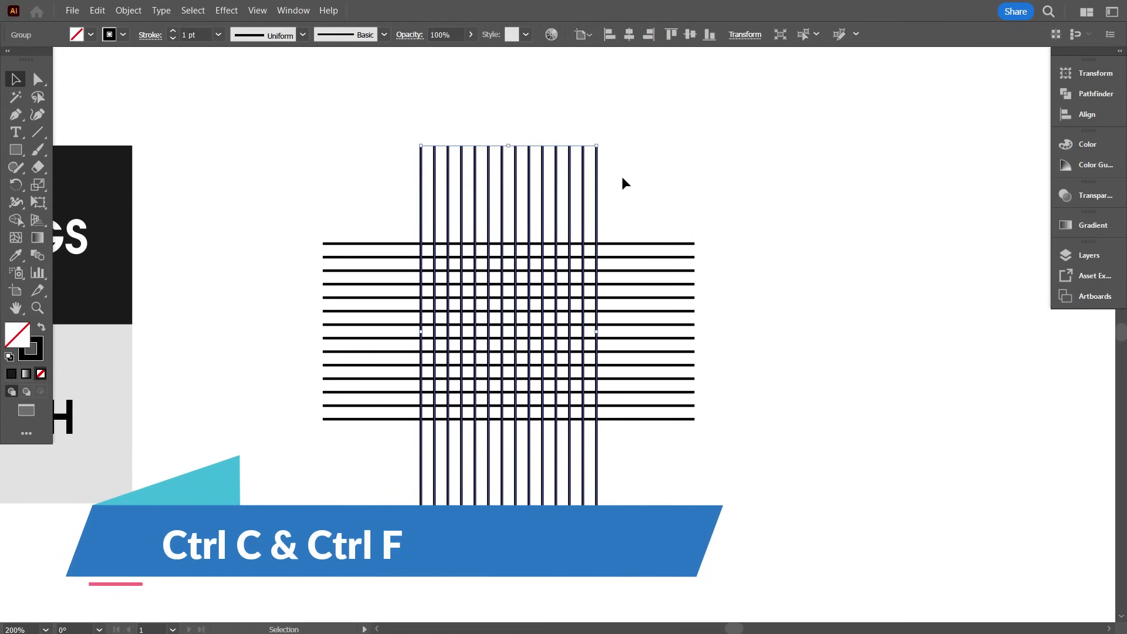
key("ctrl+c")
key("ctrl+f")
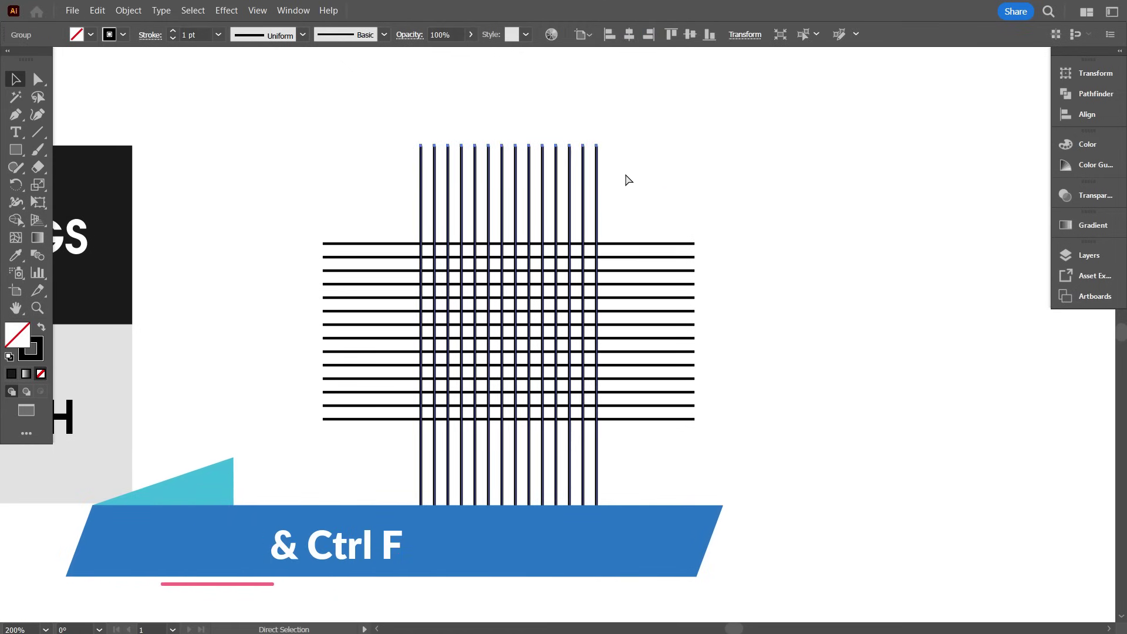
key("v")
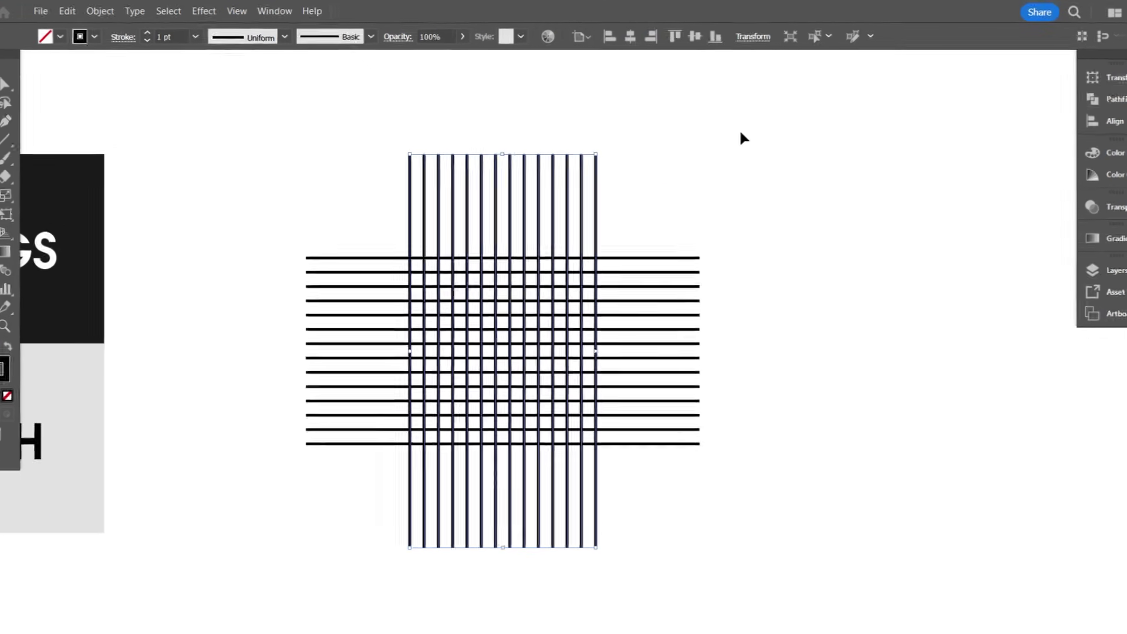
left_click(753, 36)
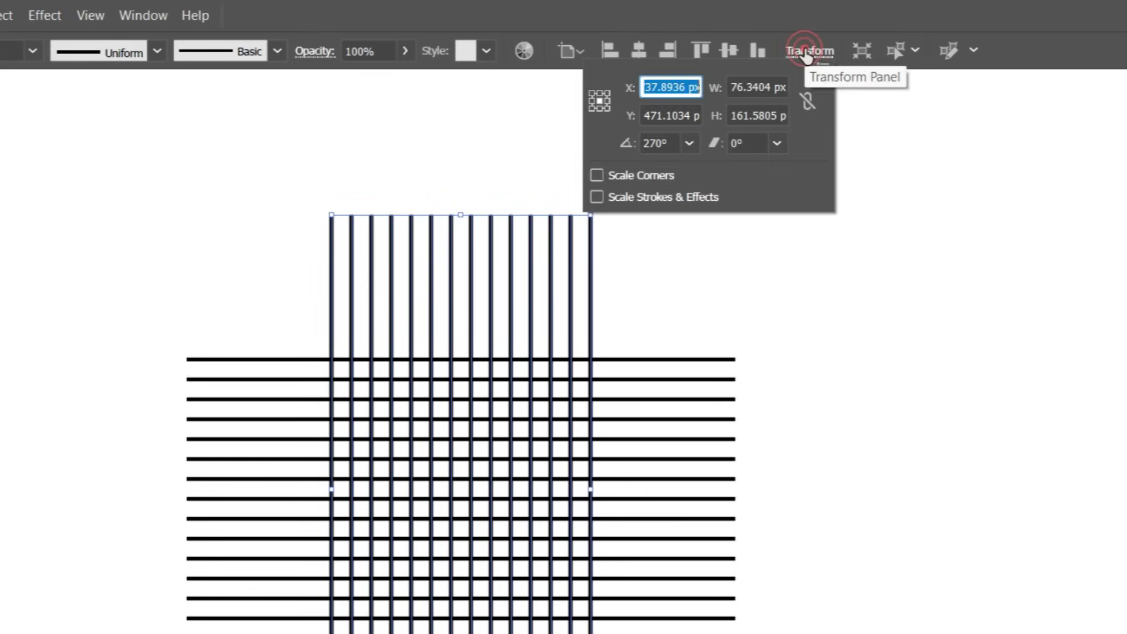
left_click(697, 140)
left_click(713, 210)
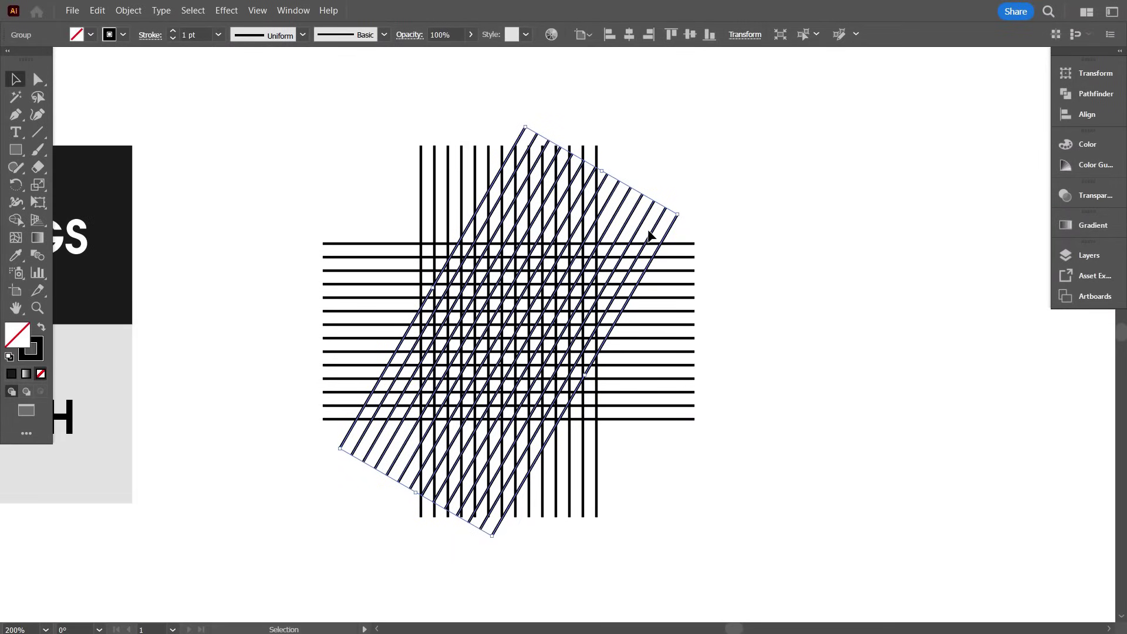
Create a reflected copy of the tilted line group across the vertical axis.
right_click(717, 154)
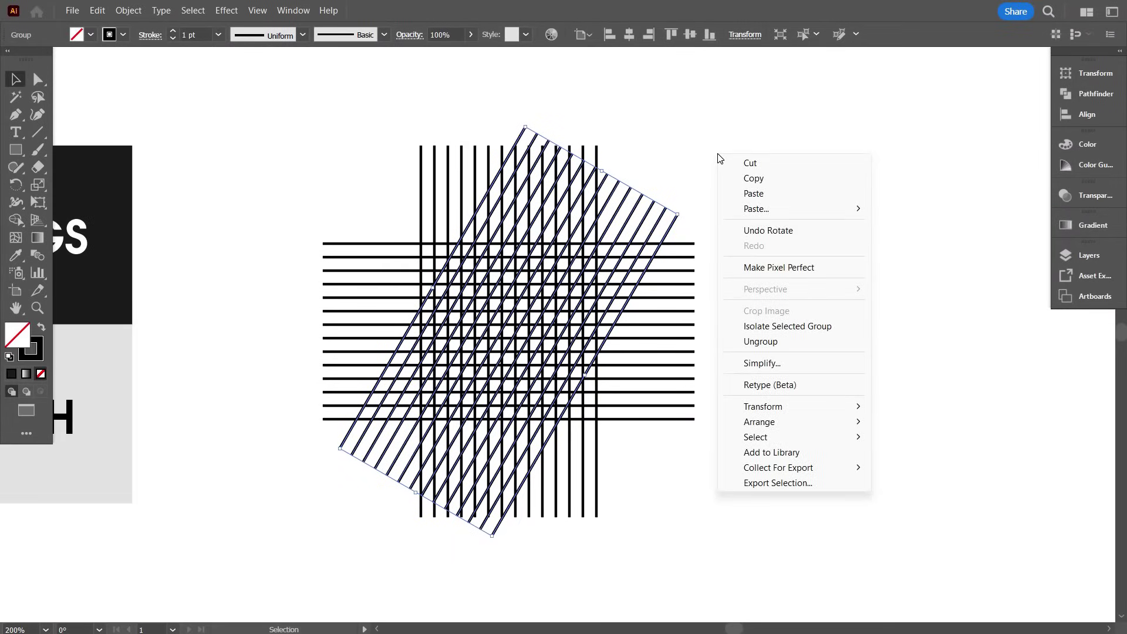
mouse_move(769, 408)
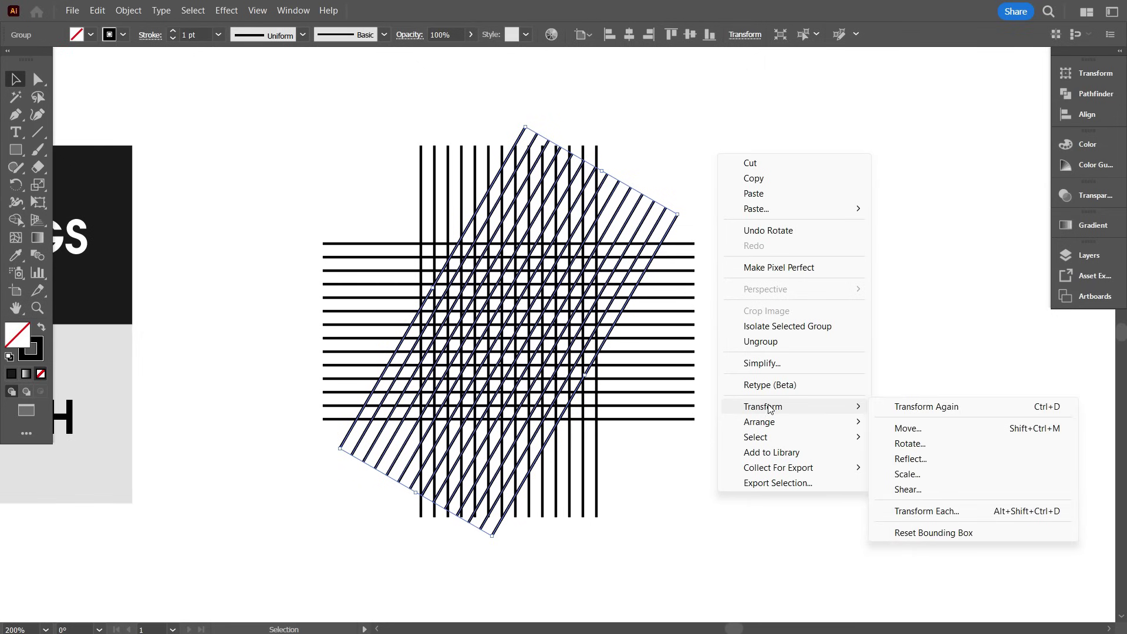
left_click(934, 457)
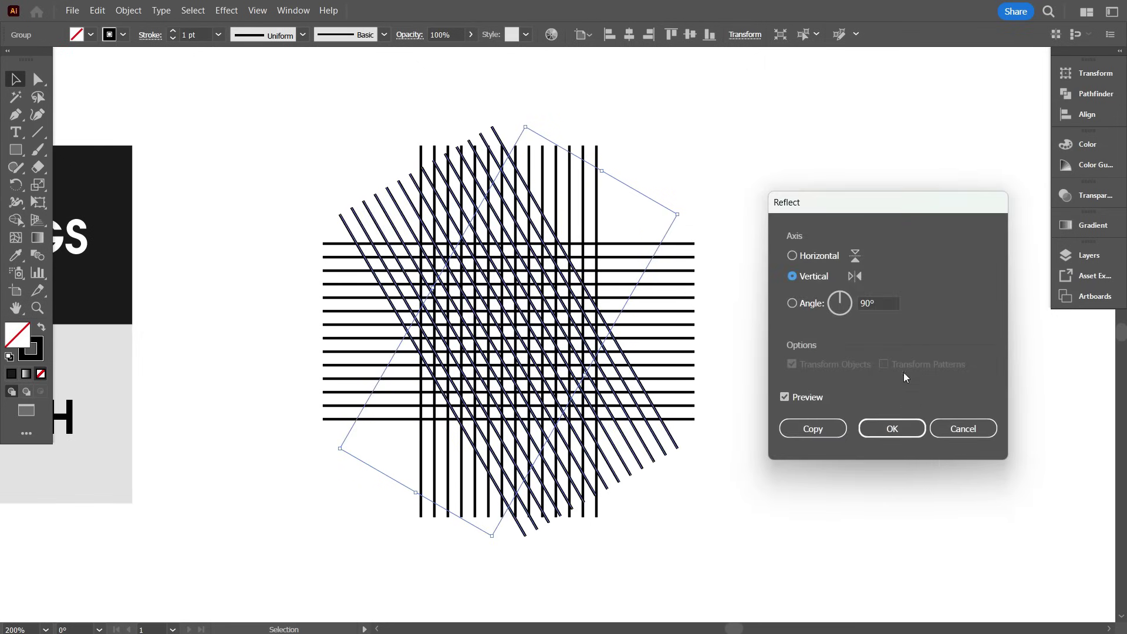
left_click(810, 428)
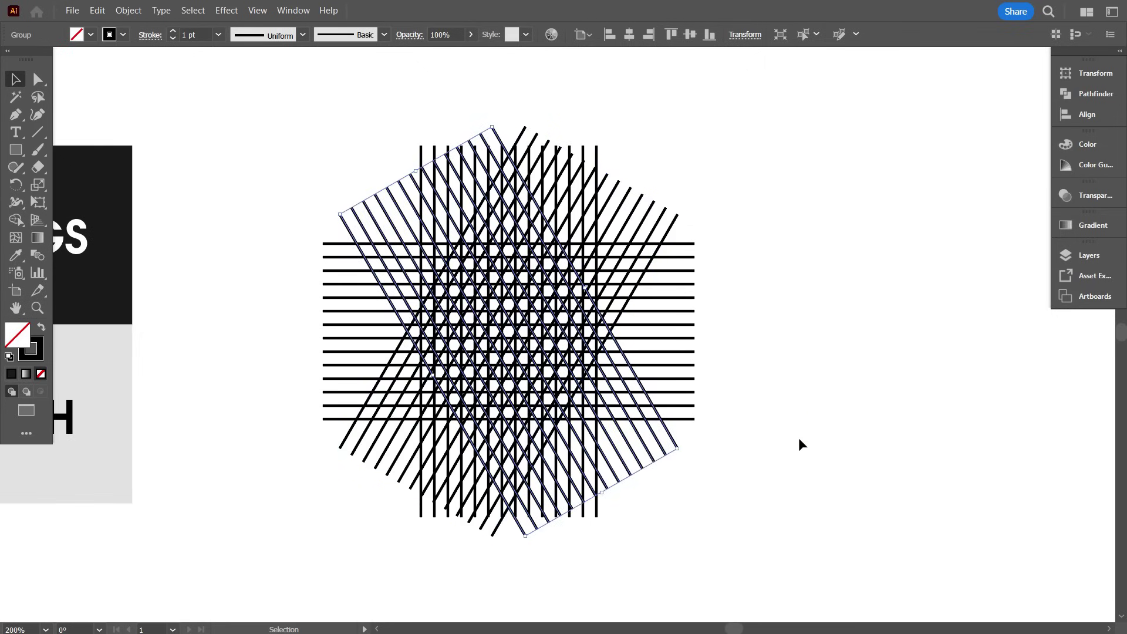
left_click(799, 439)
scroll(437, 327, "down", 3)
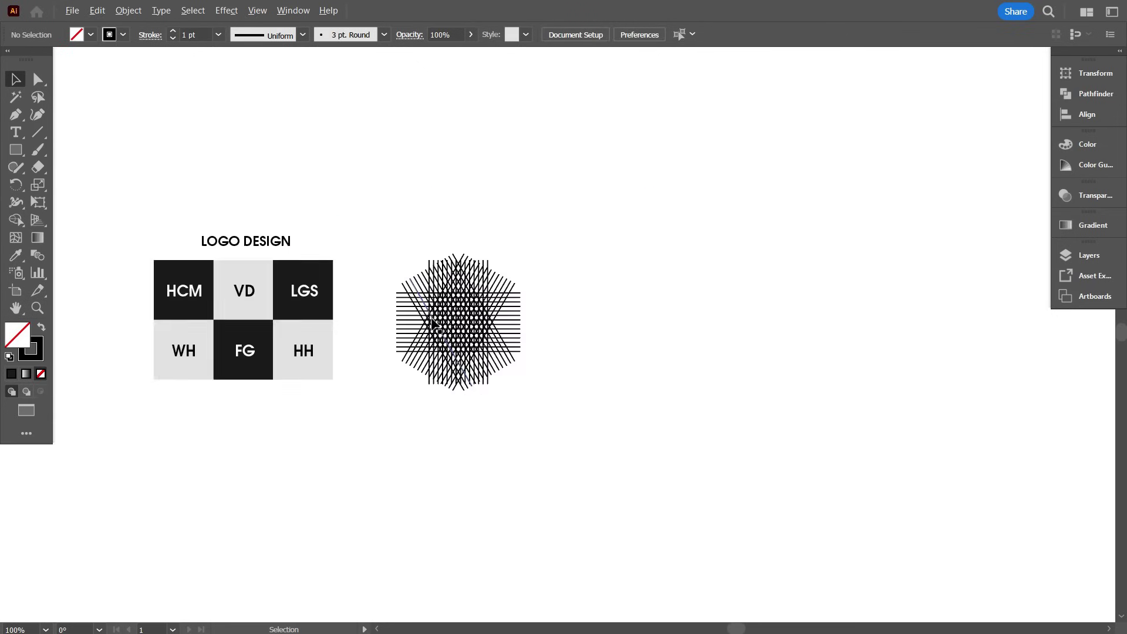
scroll(468, 347, "down", 1)
scroll(526, 355, "up", 1)
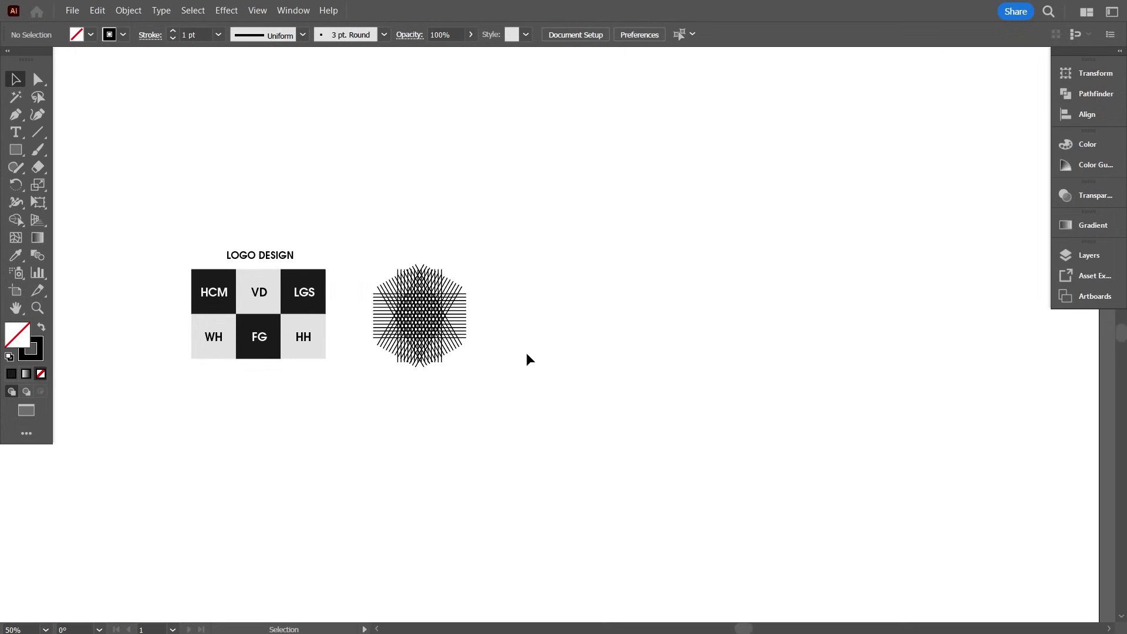
scroll(478, 360, "up", 1)
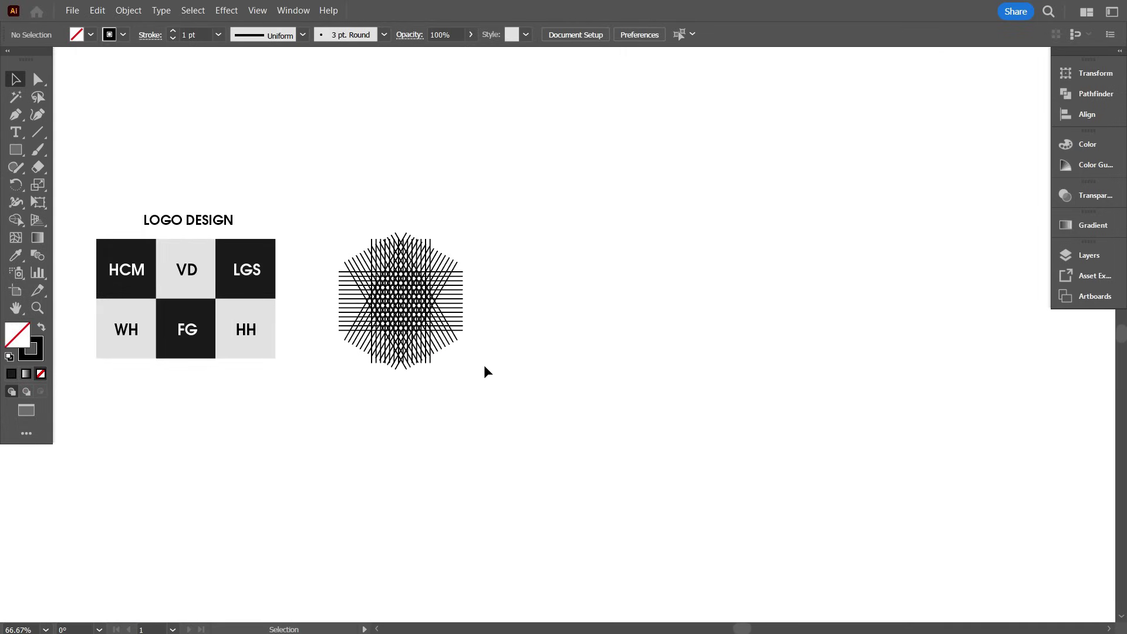
scroll(481, 370, "up", 1)
scroll(471, 366, "down", 1)
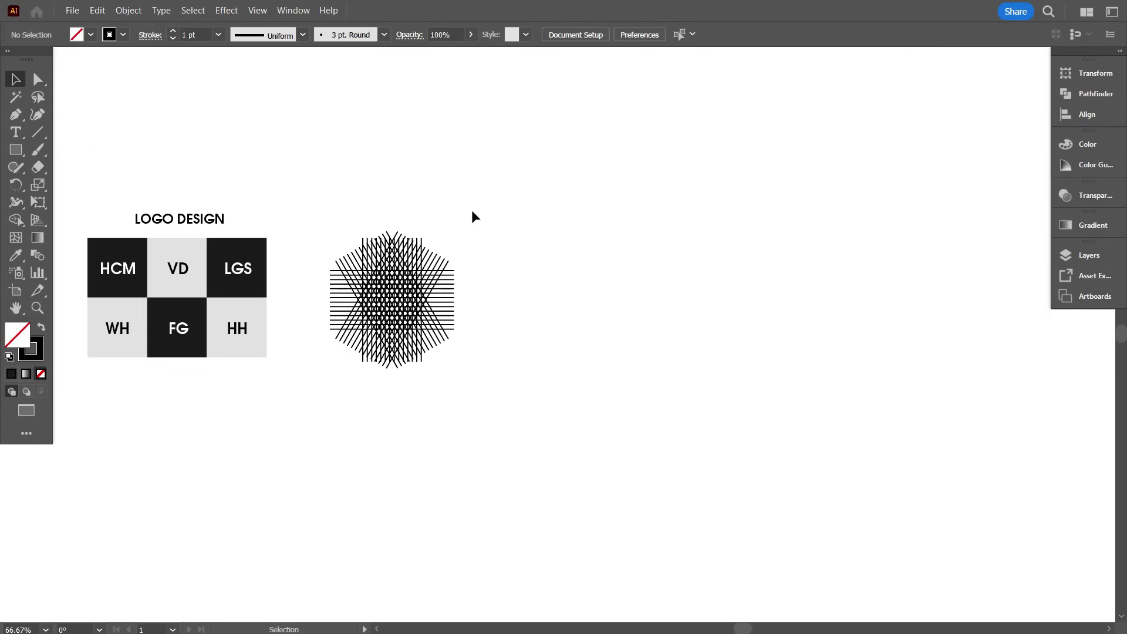
Set the stroke weight of all the line groups to 0.25 pt.
scroll(417, 371, "up", 1)
scroll(352, 293, "up", 1)
left_click_drag(409, 307, 531, 442)
key("ctrl+plus")
key("ctrl+plus")
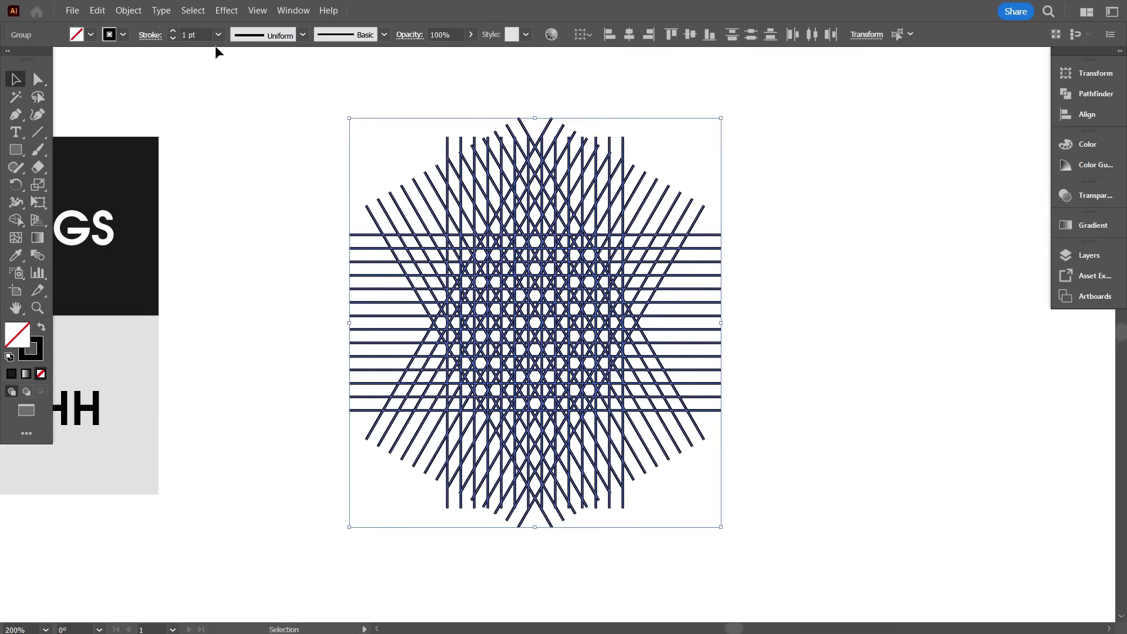
scroll(200, 35, "down", 4)
scroll(200, 35, "up", 1)
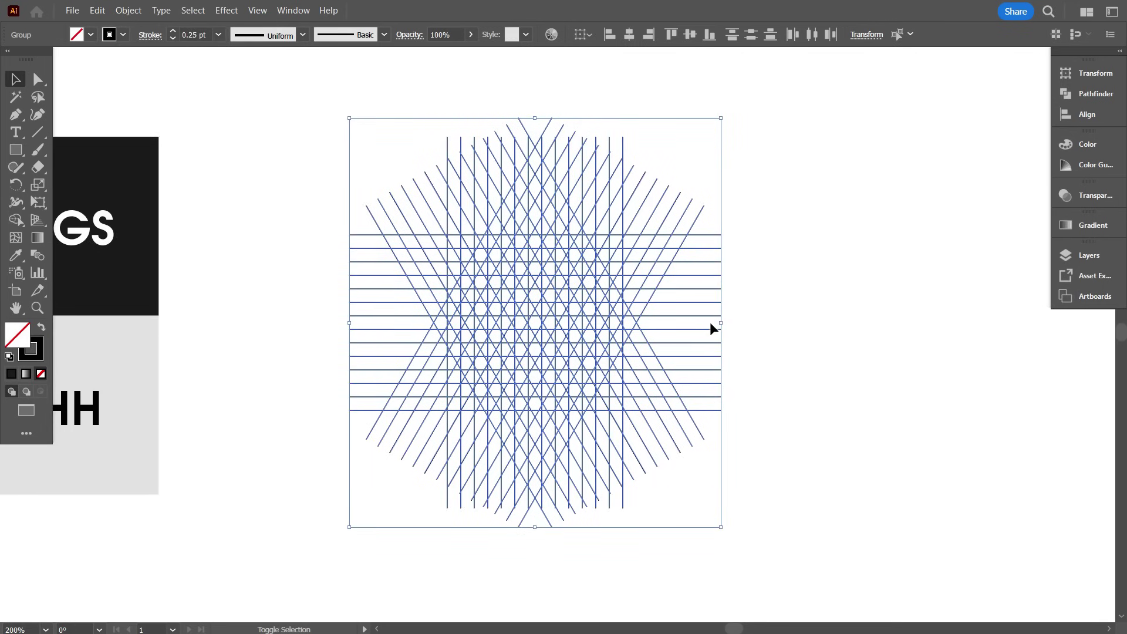
Scale all the line groups down proportionally about their centre to about 40% of their size.
left_click_drag(721, 322, 609, 300)
scroll(611, 366, "up", 3)
left_click(656, 339)
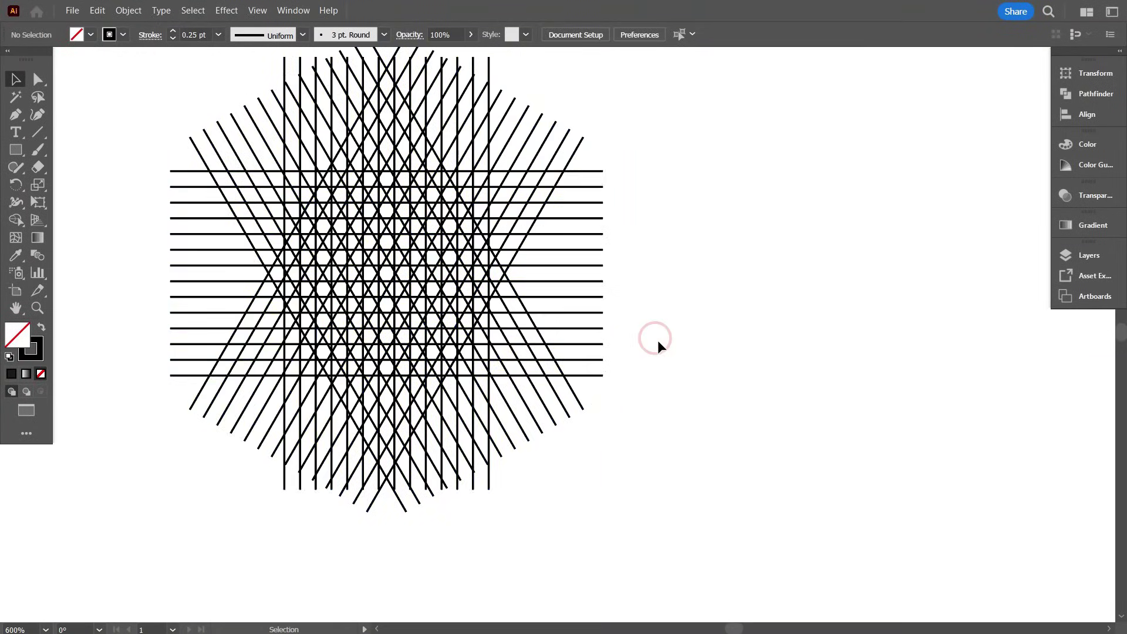
Combine all the overlapping line sets into a single group.
scroll(657, 340, "down", 3)
scroll(272, 294, "up", 3)
scroll(461, 294, "down", 1)
left_click_drag(379, 225, 697, 454)
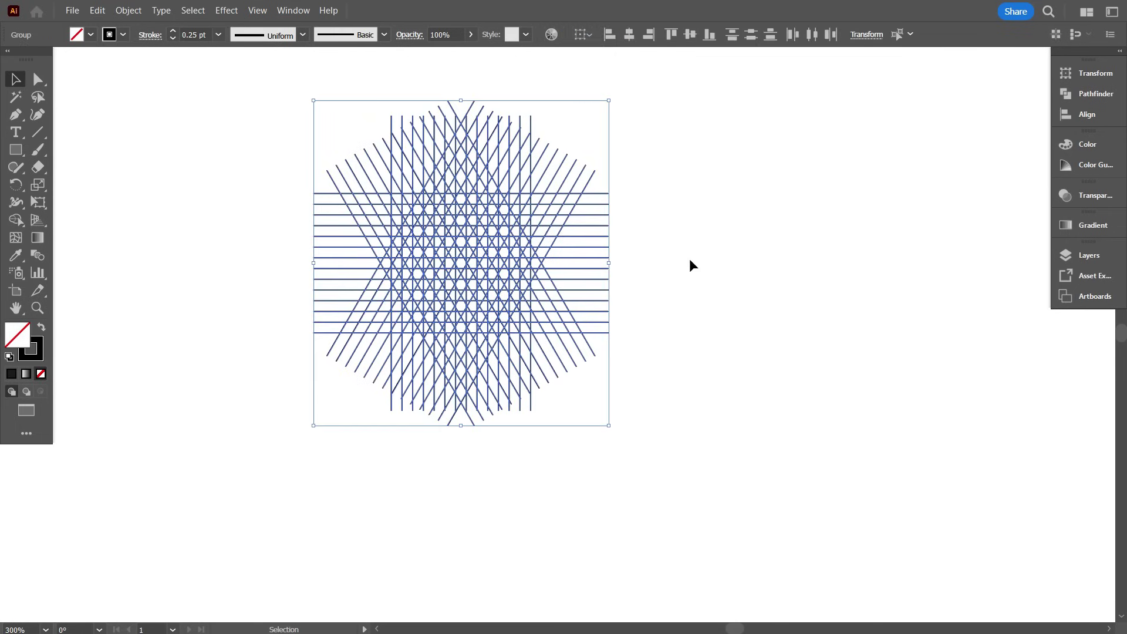
right_click(699, 141)
left_click(736, 321)
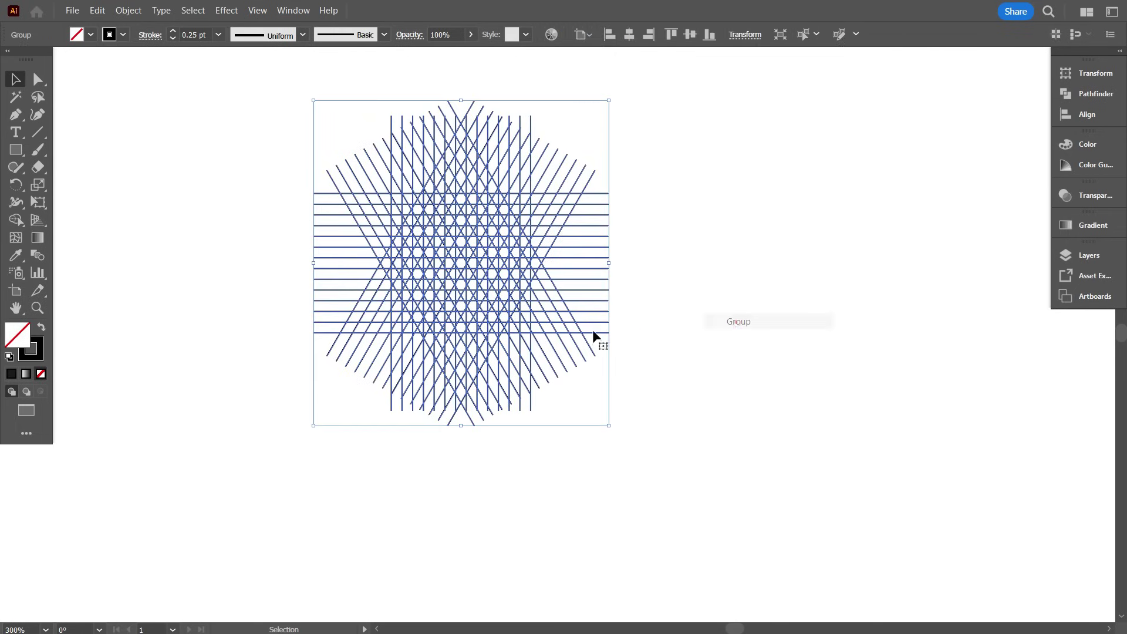
Duplicate the line grid twice to its right at equal spacing and align the three grids along their bottom edges.
left_click_drag(490, 267, 881, 258)
key("ctrl+minus")
key("ctrl+d")
key("ctrl+a")
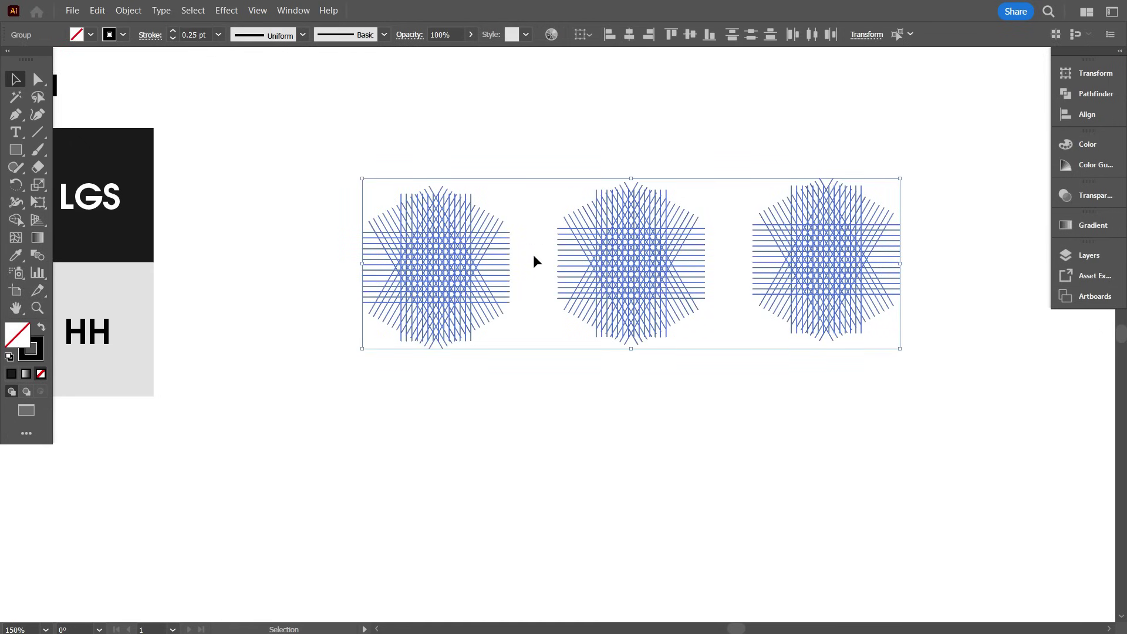
left_click(709, 35)
Duplicate the row of three grids directly below to make a second row.
left_click_drag(645, 249, 642, 444)
scroll(367, 299, "down", 1)
left_click(368, 300)
scroll(367, 300, "down", 3)
left_click_drag(350, 235, 576, 453)
left_click_drag(535, 330, 922, 339)
left_click_drag(884, 358, 643, 392)
left_click(878, 322)
Look over the six line grids and the LOGO DESIGN chart of initials beside them.
scroll(592, 241, "up", 2)
scroll(355, 227, "down", 1)
scroll(418, 334, "up", 1)
scroll(454, 376, "up", 1)
scroll(643, 392, "down", 1)
scroll(329, 256, "up", 2)
left_click_drag(558, 364, 613, 377)
scroll(619, 429, "up", 1)
scroll(618, 429, "down", 1)
scroll(583, 428, "up", 1)
scroll(589, 427, "down", 3)
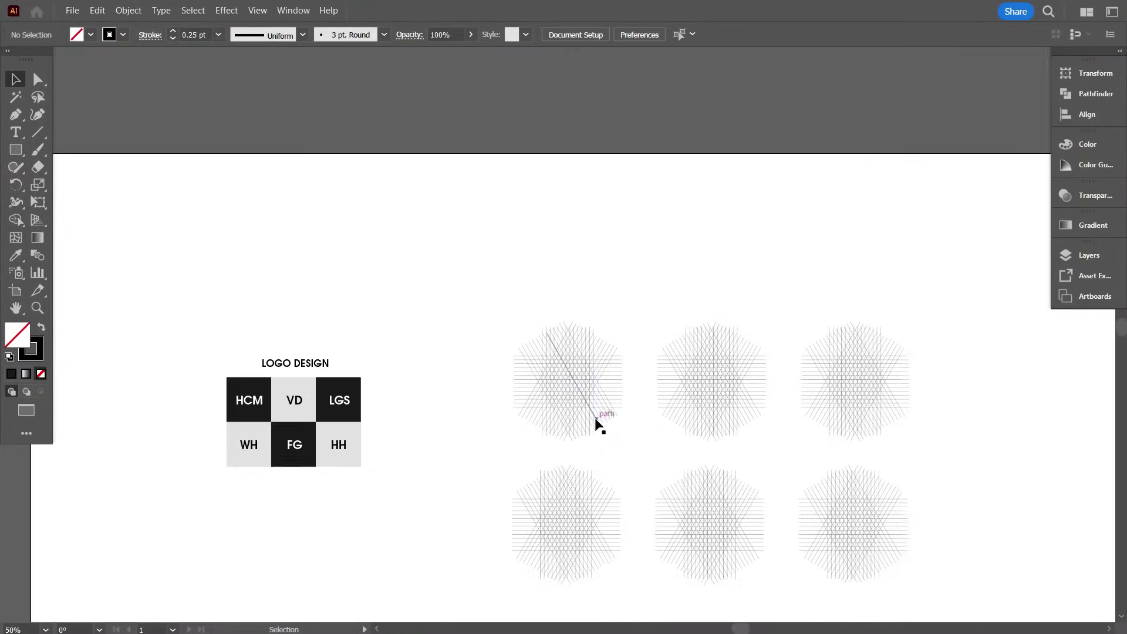
scroll(598, 423, "down", 2)
scroll(527, 329, "left", 3)
scroll(529, 376, "up", 1)
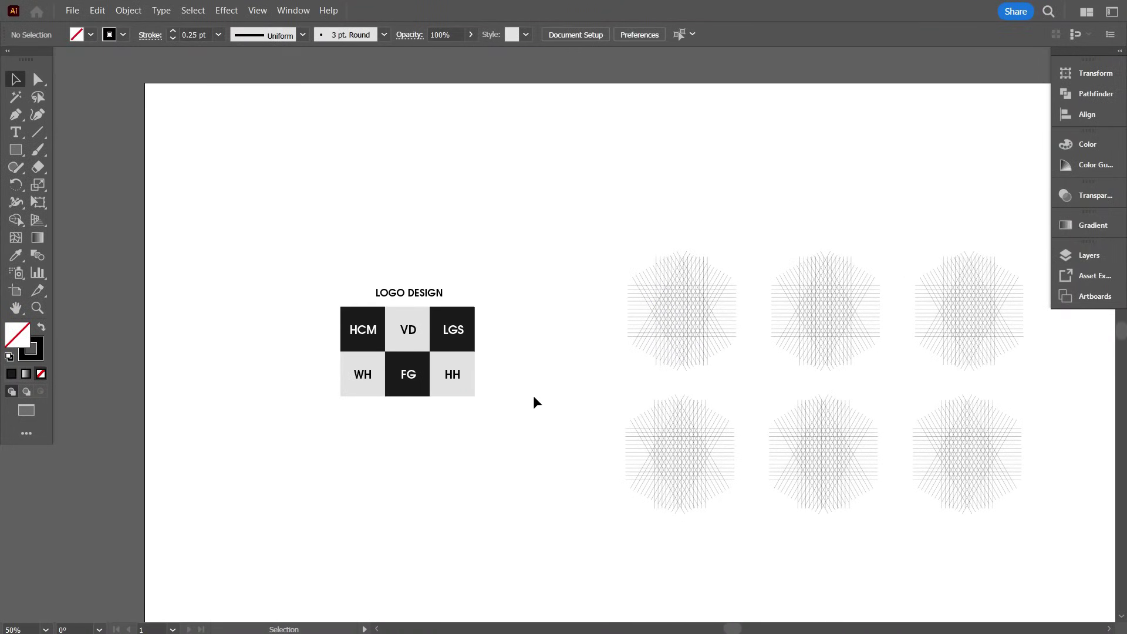
scroll(587, 405, "down", 7)
scroll(763, 431, "up", 2)
left_click_drag(624, 486, 318, 494)
scroll(368, 244, "up", 1)
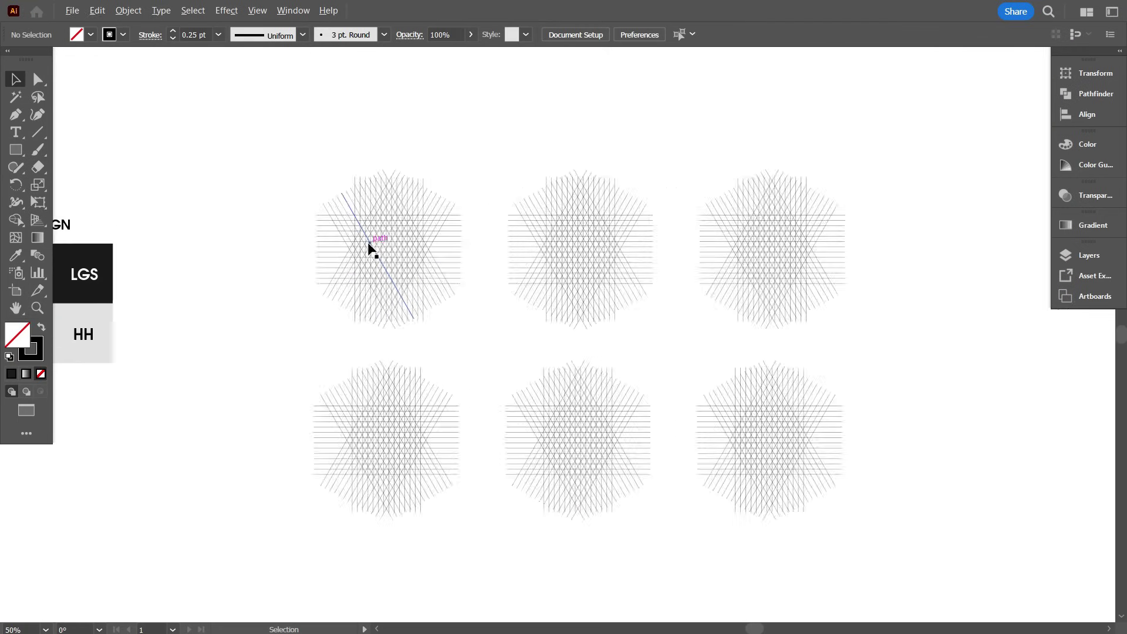
Ungroup the first line grid in the upper row and deselect it.
key("ctrl+plus")
key("ctrl+plus")
key("ctrl+plus")
left_click_drag(278, 299, 364, 341)
scroll(399, 335, "up", 1, "alt")
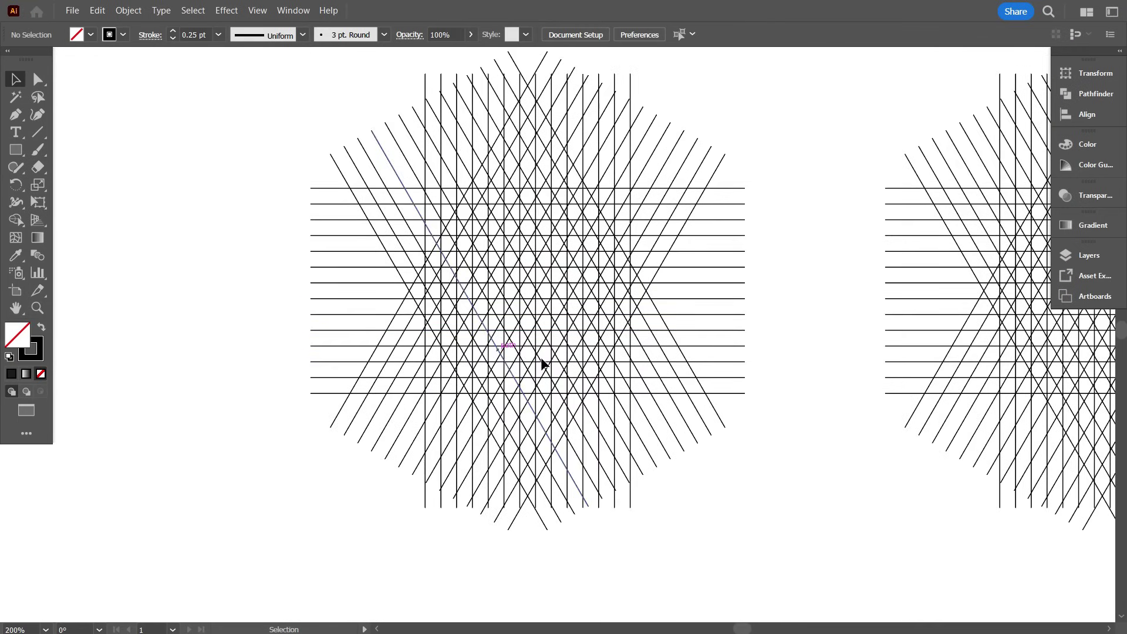
scroll(542, 361, "up", 1)
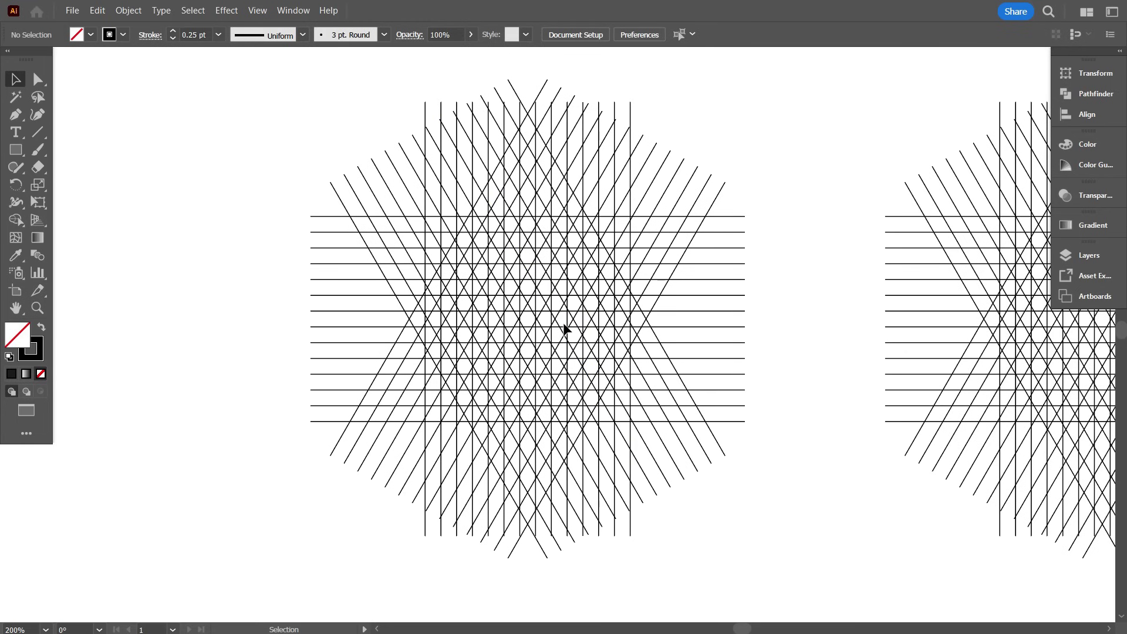
scroll(499, 349, "up", 1)
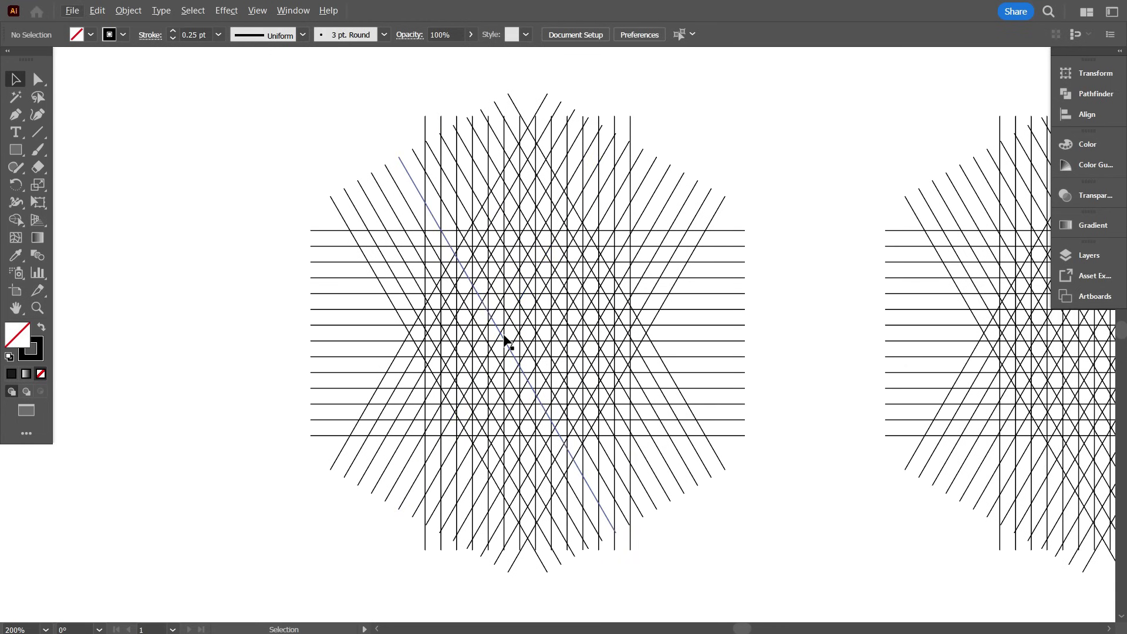
left_click(365, 188)
right_click(365, 188)
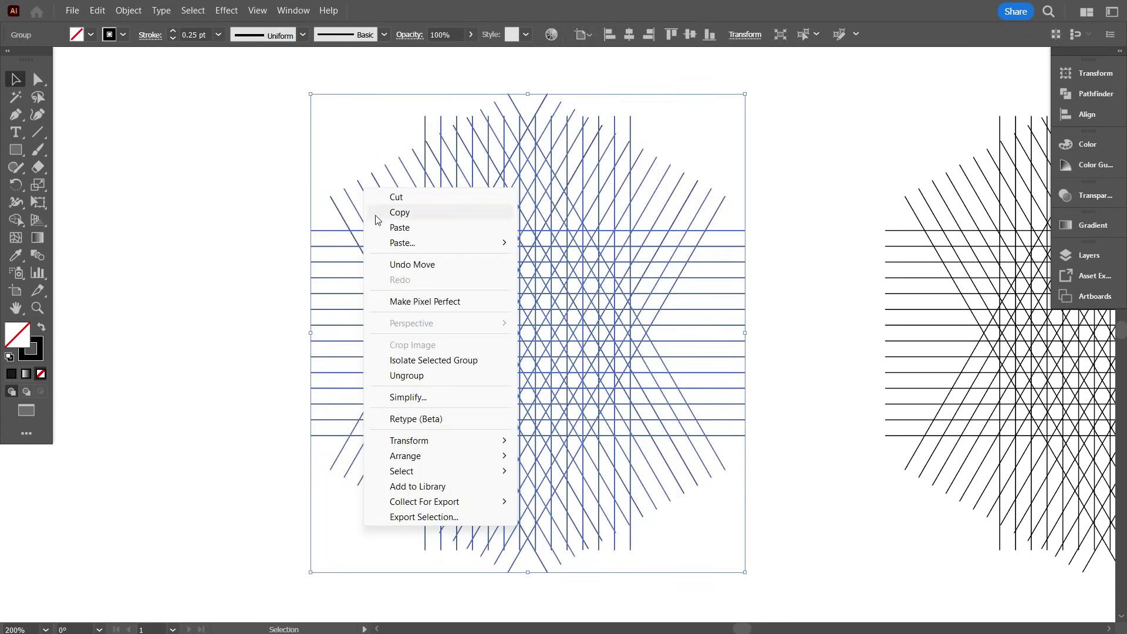
left_click(406, 375)
left_click(249, 265)
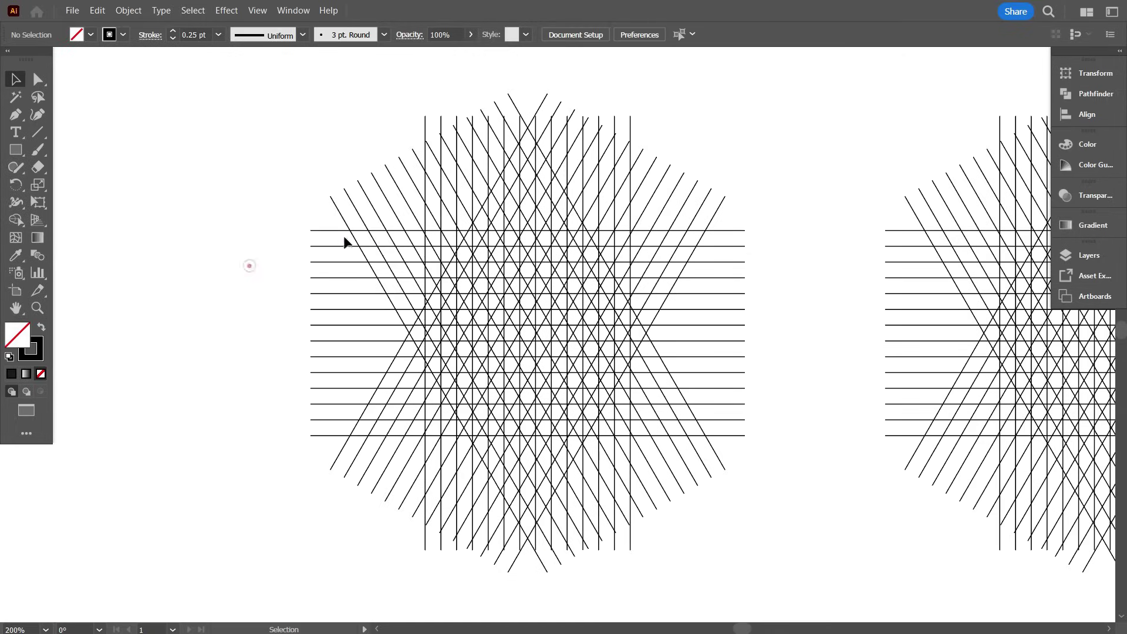
Delete both sets of tilted lines from the first grid, keeping the vertical and horizontal lines.
left_click(372, 207)
key("Delete")
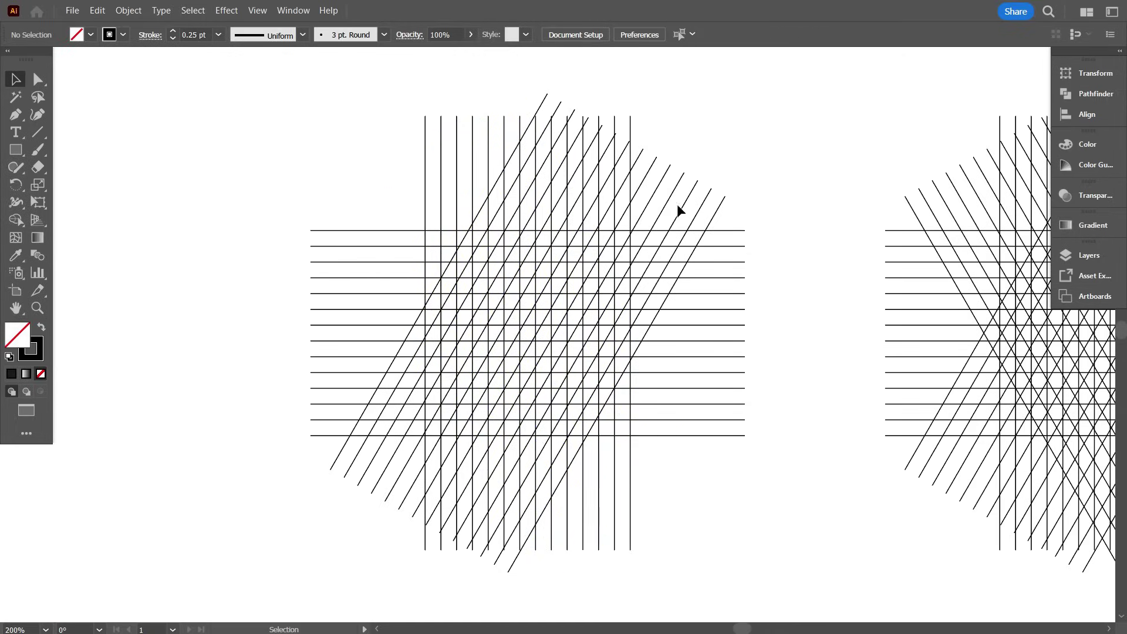
left_click(705, 200)
key("Delete")
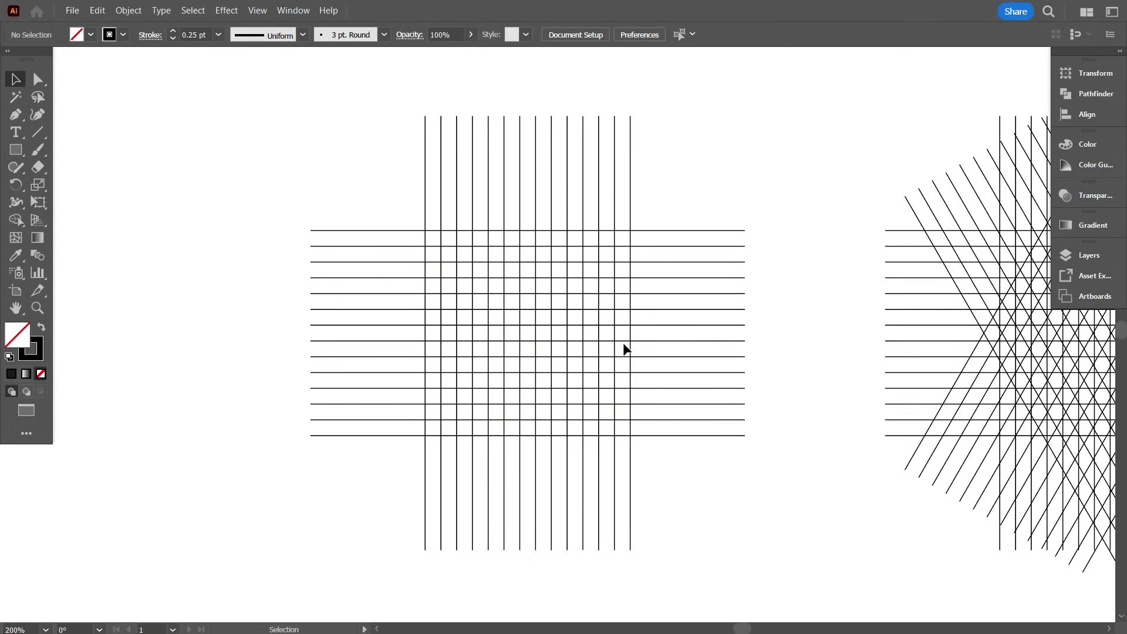
Draw a perfect circle with the Ellipse tool spanning the outermost lines of the first grid's square crossing area.
scroll(622, 347, "up", 1)
scroll(435, 377, "down", 1)
left_click_drag(410, 341, 472, 347)
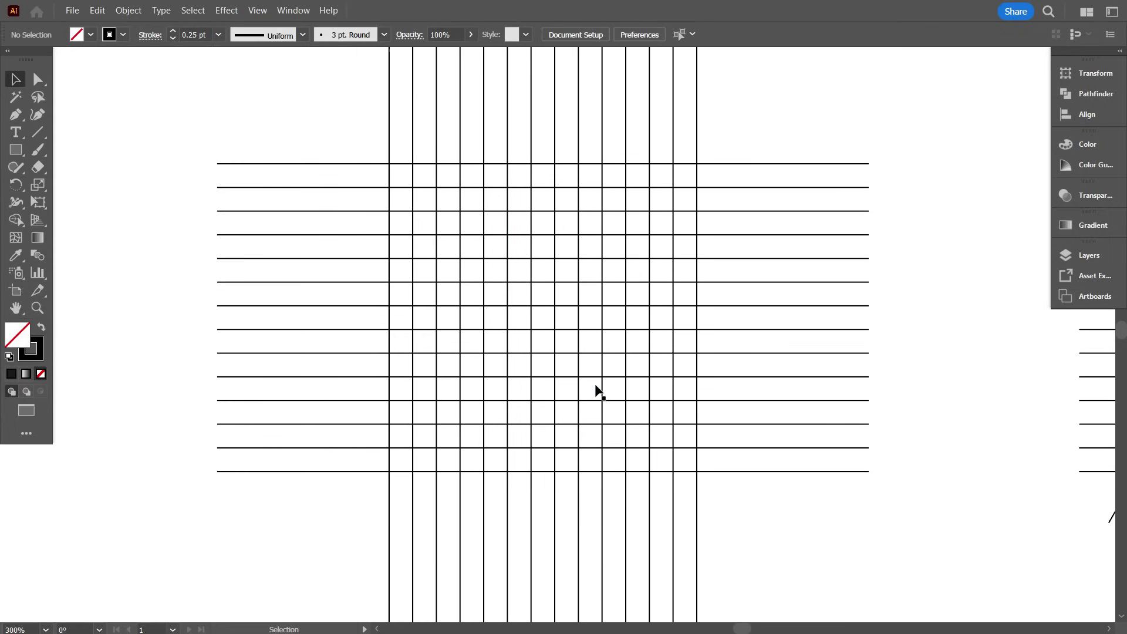
left_click_drag(16, 150, 82, 181)
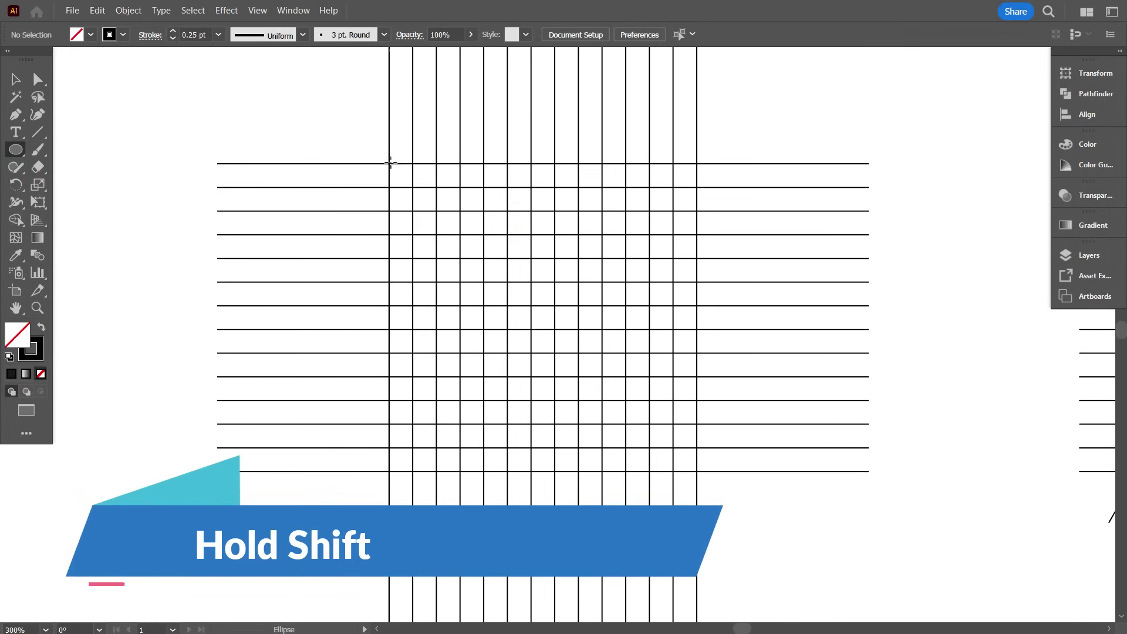
left_click_drag(390, 165, 697, 470)
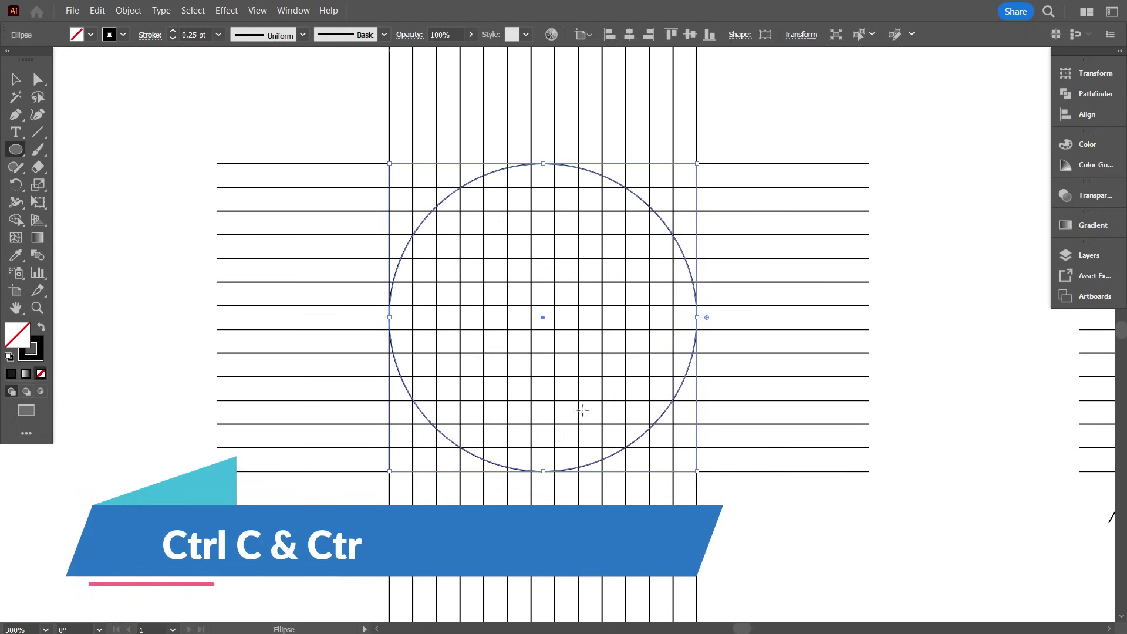
Paste a copy of the circle in front and shrink it about its centre by one grid cell on each side.
key("ctrl+c")
key("ctrl+f")
left_click_drag(696, 318, 673, 317)
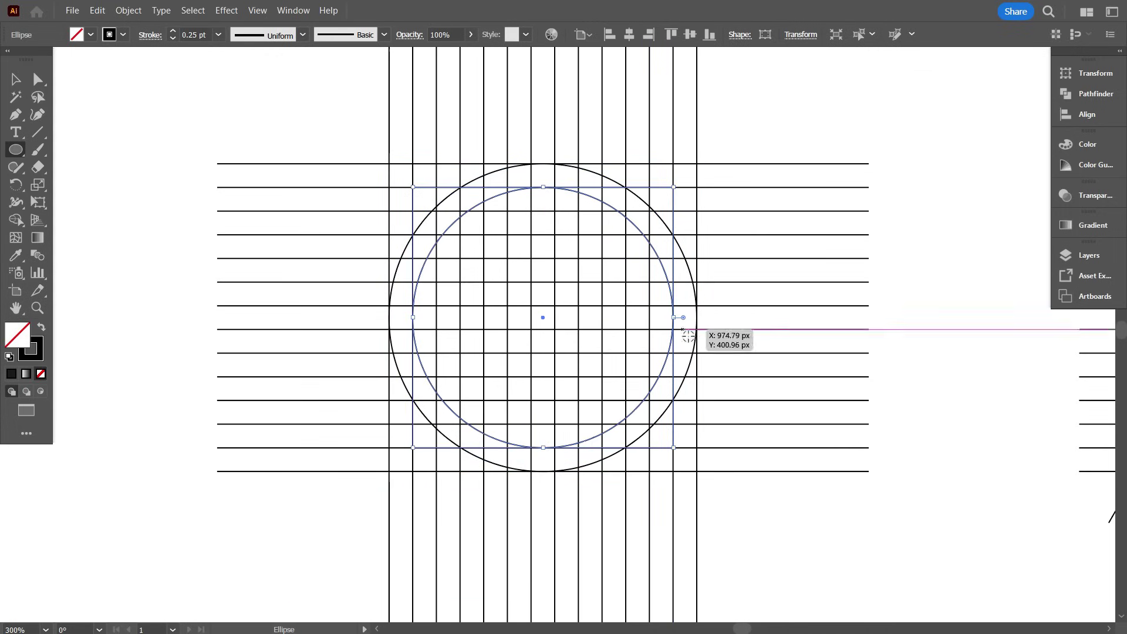
left_click(15, 81)
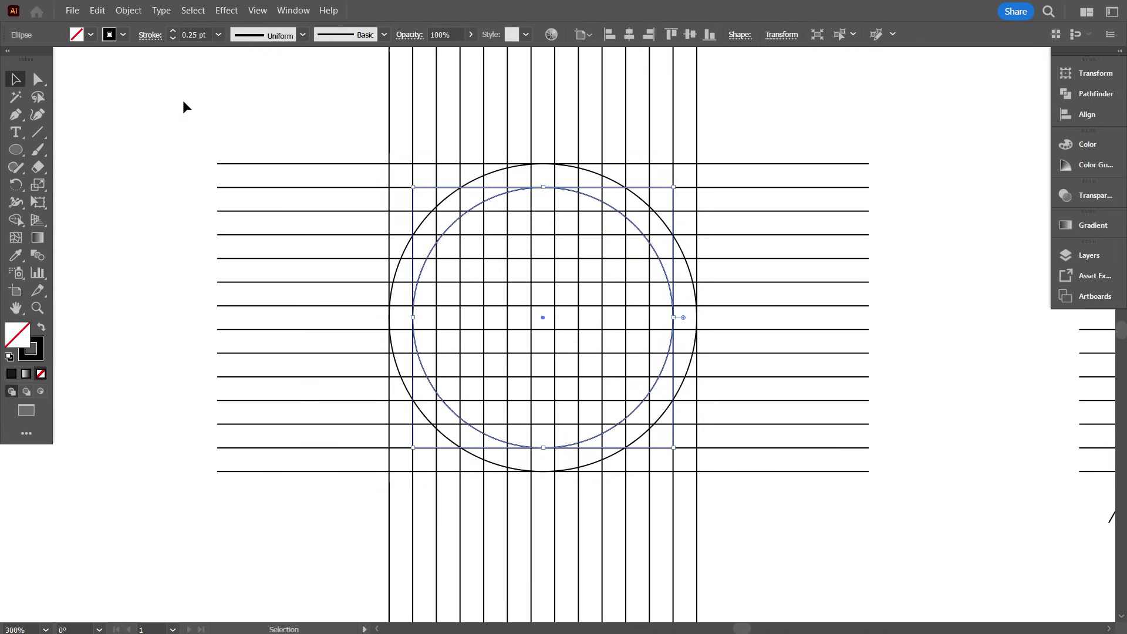
left_click(182, 100)
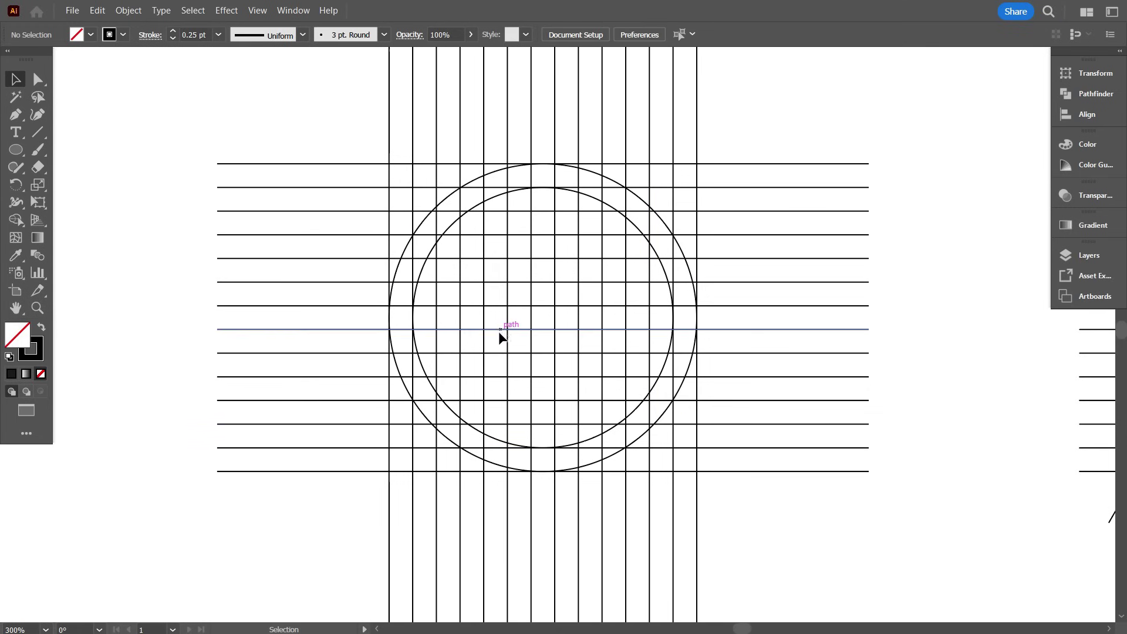
Select the grid lines and both circles, and merge cells with Shape Builder in black fill into a letter H along the circle's left side.
left_click_drag(504, 279, 822, 524)
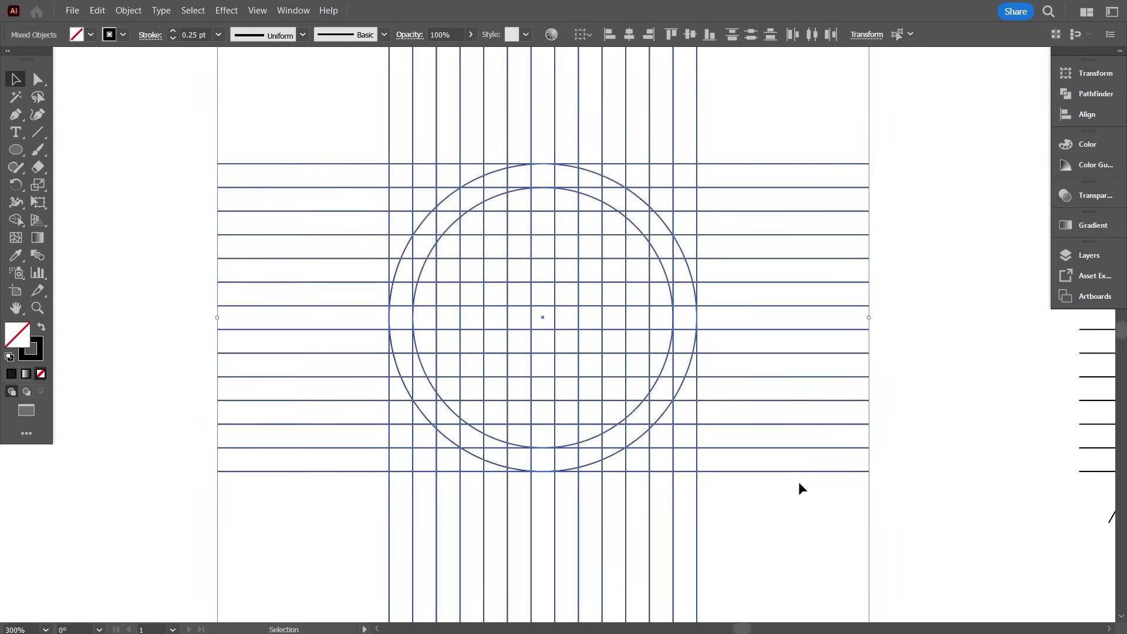
left_click(19, 220)
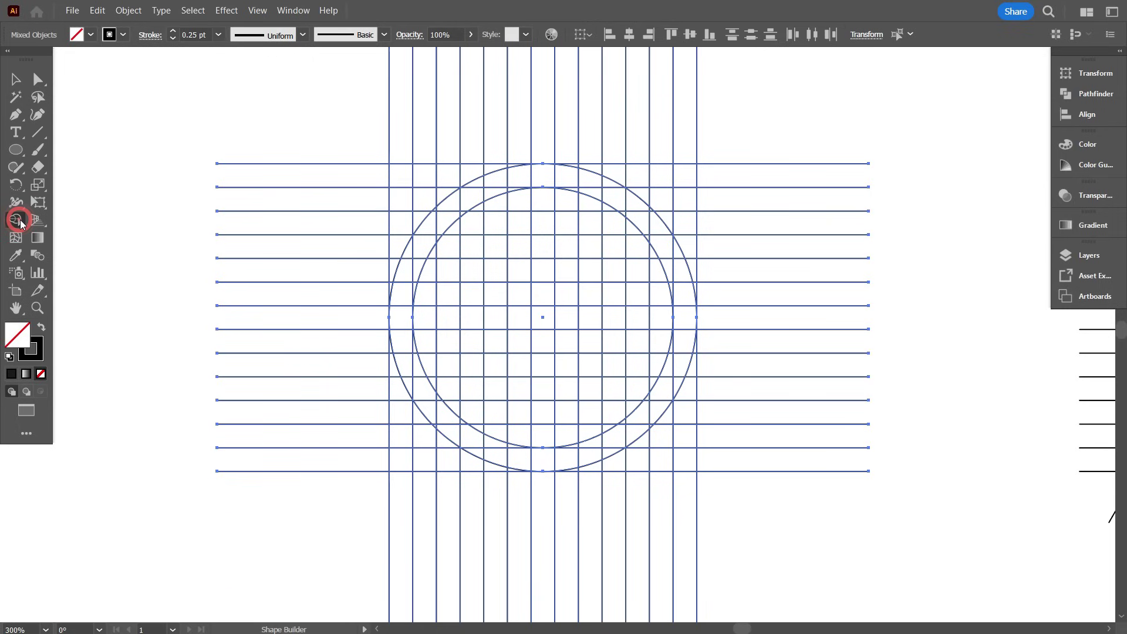
left_click(42, 330)
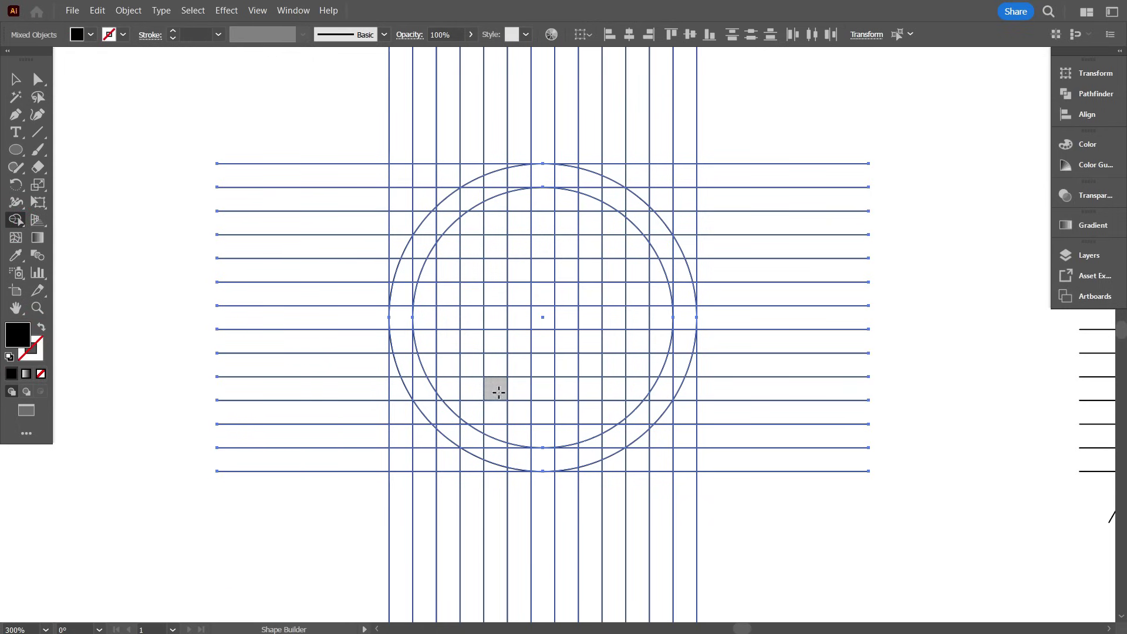
scroll(472, 365, "up", 1)
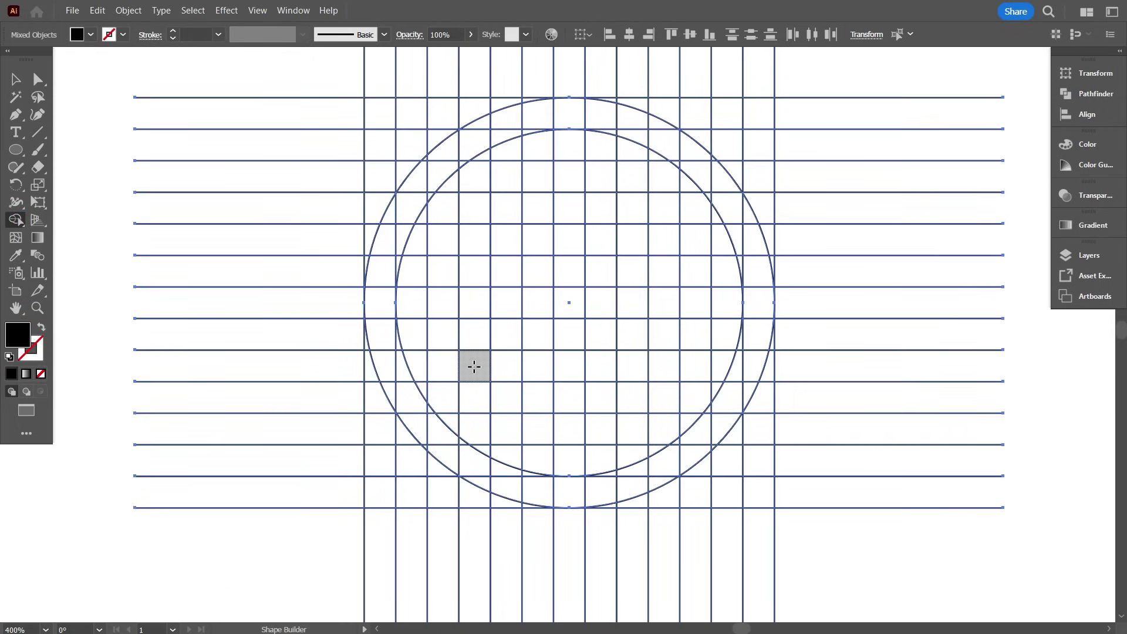
left_click_drag(392, 213, 382, 347)
left_click_drag(415, 302, 449, 303)
left_click_drag(447, 149, 445, 465)
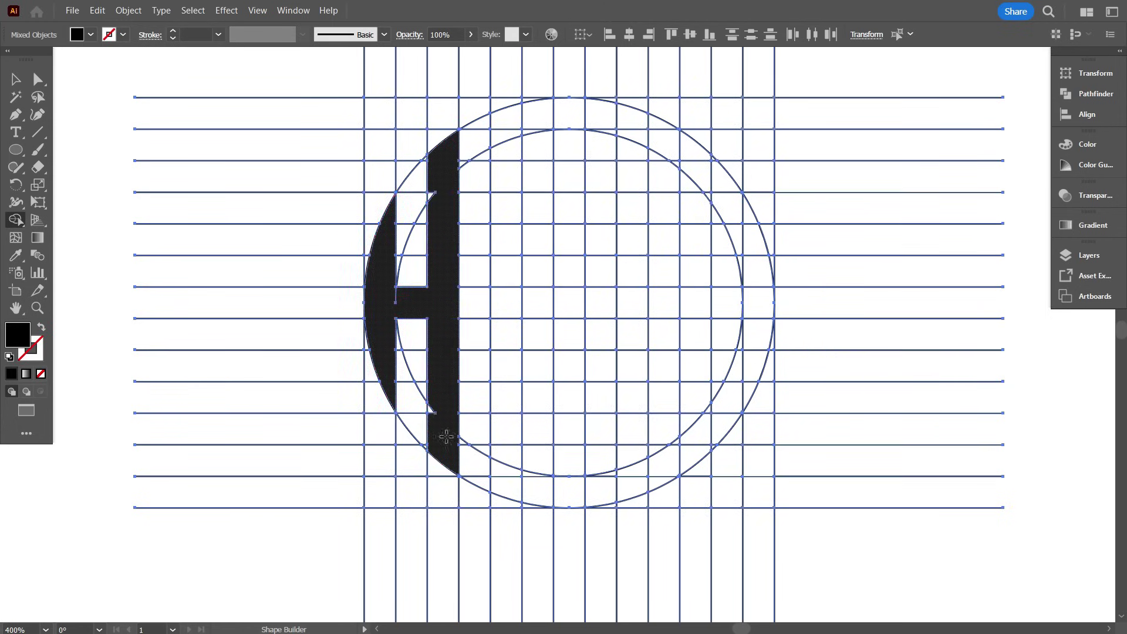
scroll(428, 200, "up", 1)
left_click_drag(430, 196, 436, 210)
scroll(384, 347, "up", 2)
left_click_drag(376, 352, 354, 366)
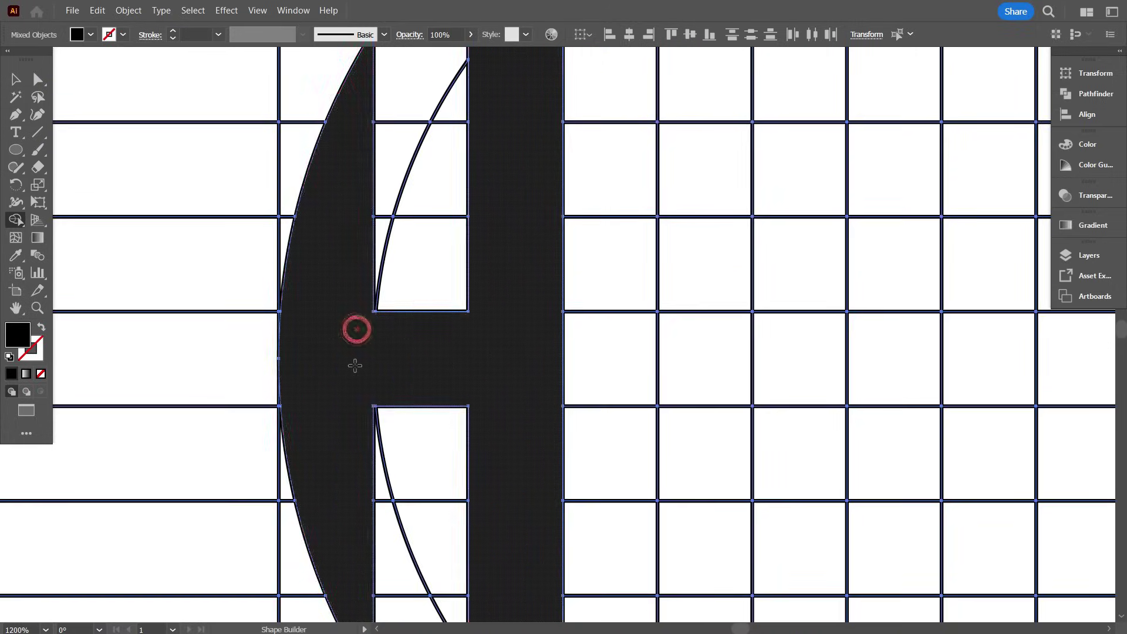
Merge the middle cells with Shape Builder into a black letter C with ends following the outer circle.
scroll(359, 340, "down", 3)
scroll(409, 323, "down", 1)
mouse_move(481, 206)
left_mouse_down()
mouse_move(462, 271)
mouse_move(463, 459)
mouse_move(504, 466)
mouse_move(507, 203)
mouse_move(477, 193)
left_mouse_up()
scroll(478, 196, "up", 4)
scroll(431, 258, "down", 3)
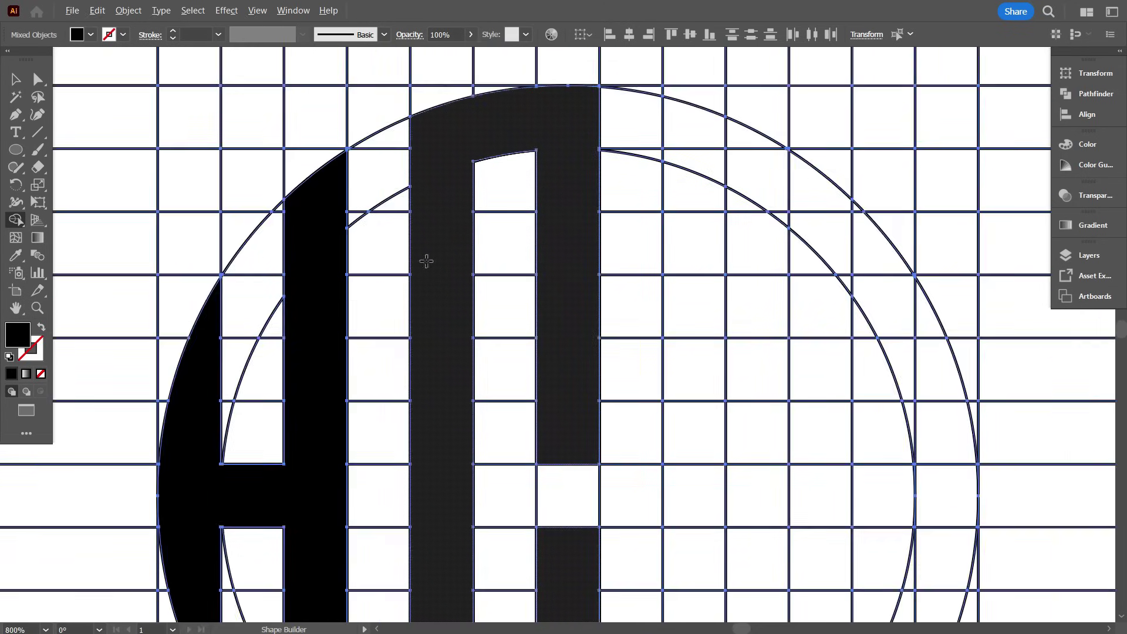
Merge the remaining right-hand cells with Shape Builder into a three-legged black letter M that follows the circle's curve.
scroll(452, 279, "down", 2)
scroll(535, 293, "up", 1)
left_click_drag(575, 352, 580, 399)
key("ctrl+z")
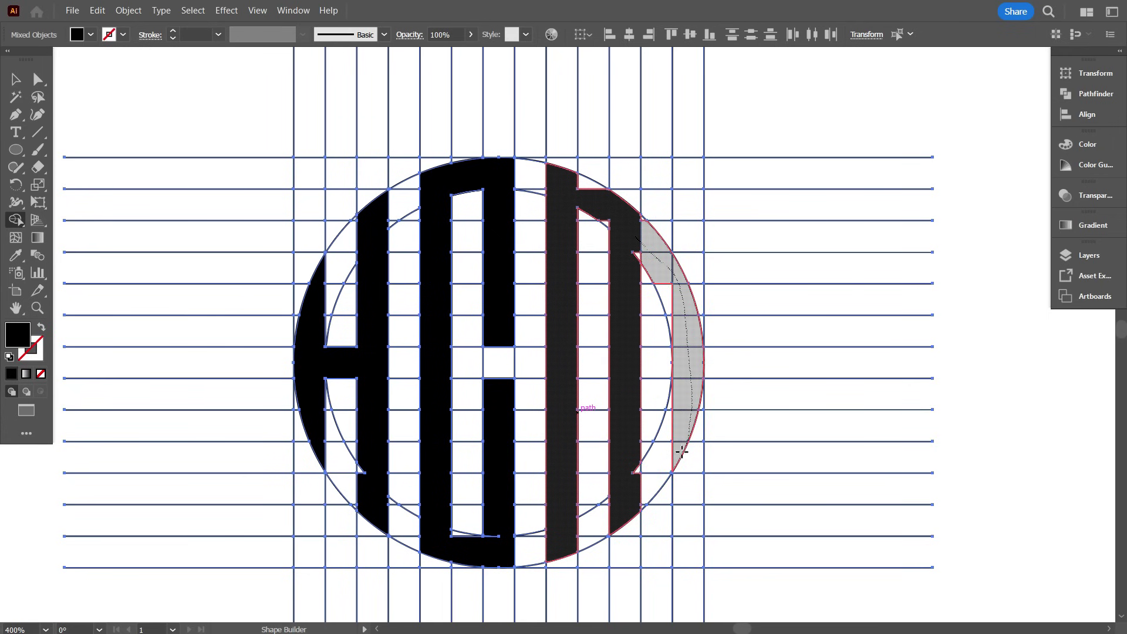
left_click_drag(682, 452, 681, 454)
scroll(680, 320, "up", 4)
left_click_drag(609, 159, 651, 384)
scroll(702, 560, "up", 2)
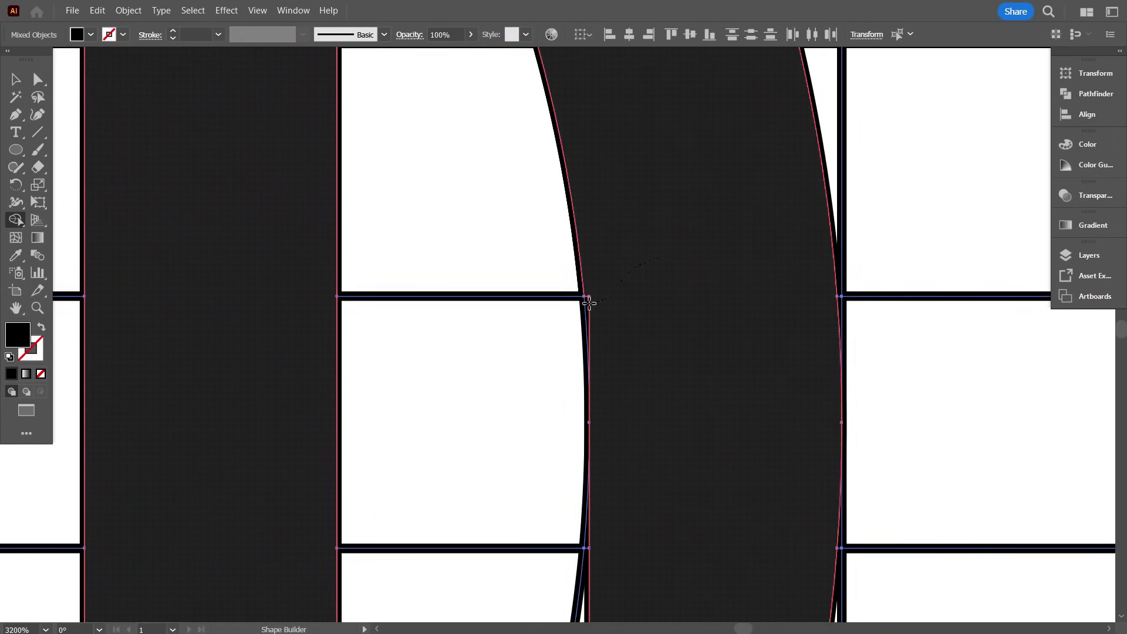
scroll(589, 303, "up", 2)
scroll(739, 228, "down", 6)
scroll(594, 421, "up", 3)
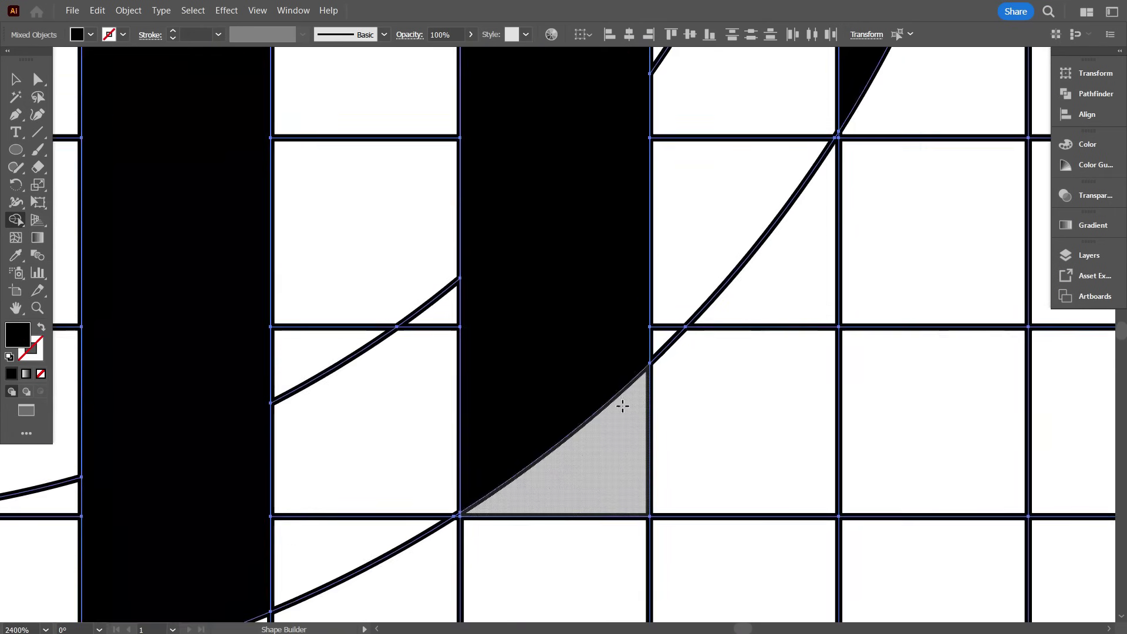
Merge the leftover slivers along the inner circle into the letters, including the C's bottom edge, and deselect the artwork.
scroll(622, 406, "down", 3)
scroll(495, 427, "up", 8)
scroll(478, 229, "up", 4)
scroll(470, 209, "down", 3)
scroll(629, 298, "up", 2)
left_click_drag(626, 298, 664, 473)
scroll(566, 324, "down", 5)
scroll(428, 520, "up", 4)
scroll(385, 353, "up", 1)
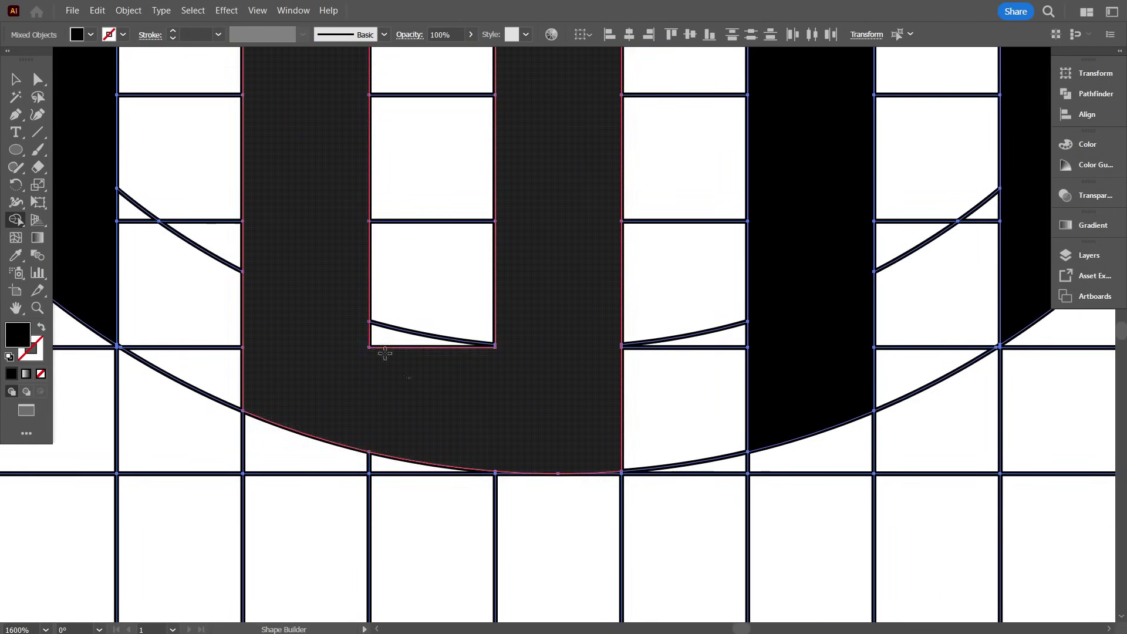
left_click_drag(385, 353, 378, 339)
scroll(439, 377, "up", 2)
scroll(518, 473, "up", 1)
scroll(519, 474, "down", 2)
scroll(359, 322, "up", 8)
scroll(411, 267, "down", 1)
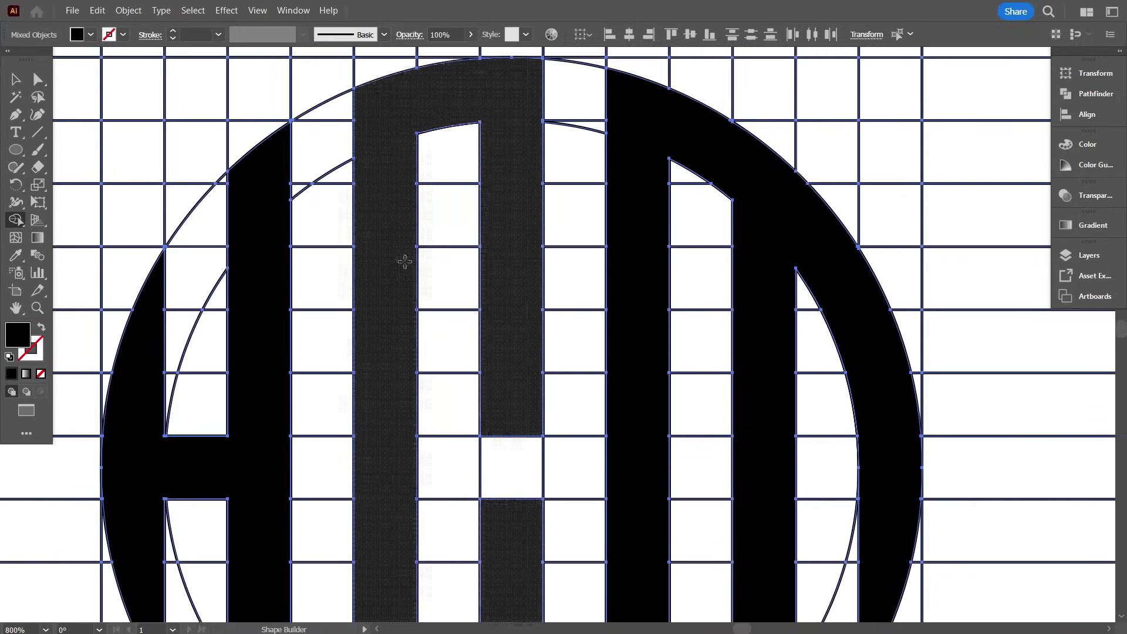
scroll(405, 262, "down", 5)
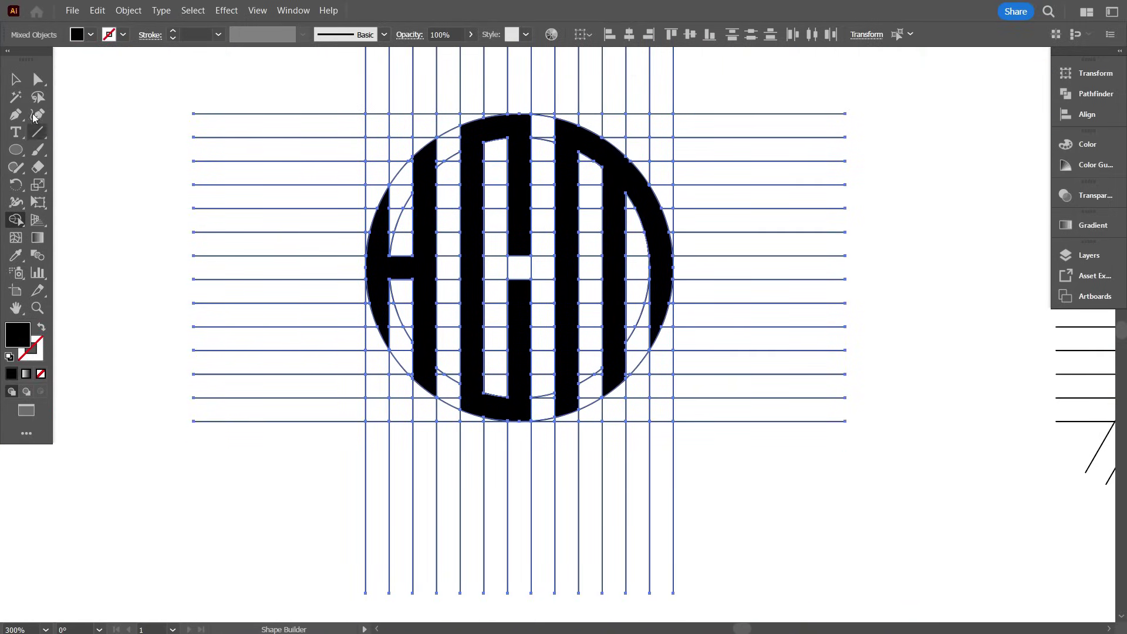
left_click(15, 79)
left_click(107, 174)
Look over the circular HCM monogram on its grid.
scroll(387, 373, "down", 1)
scroll(402, 419, "up", 1)
scroll(403, 419, "up", 1)
scroll(389, 398, "down", 1)
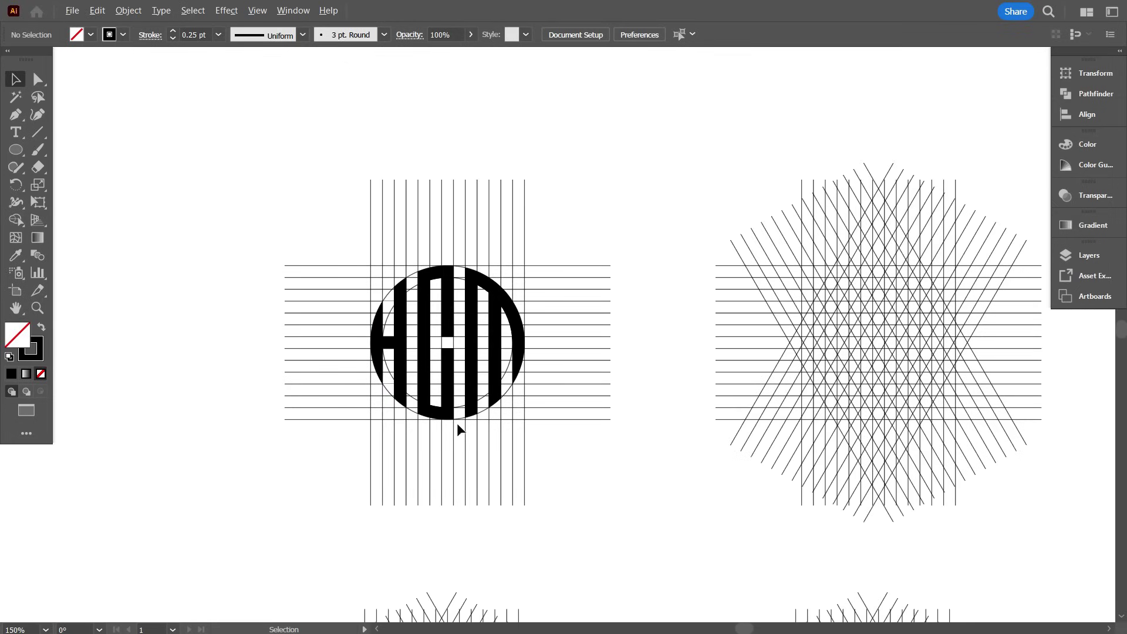
scroll(456, 423, "up", 2)
scroll(451, 428, "up", 1)
scroll(511, 395, "down", 1)
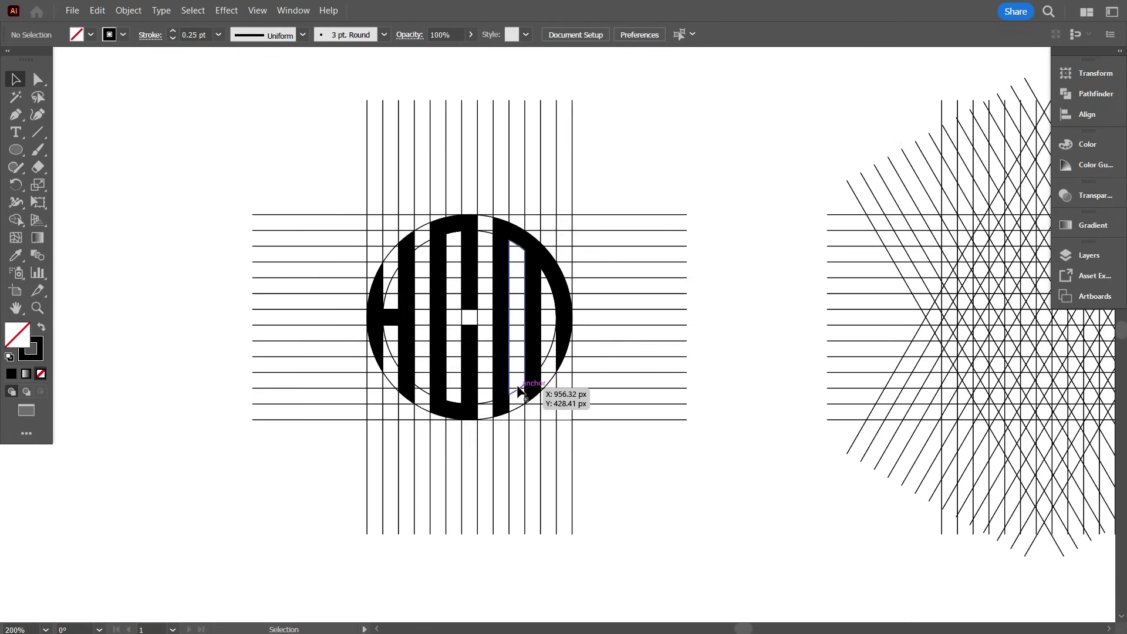
left_click_drag(625, 464, 683, 464)
scroll(681, 456, "down", 1)
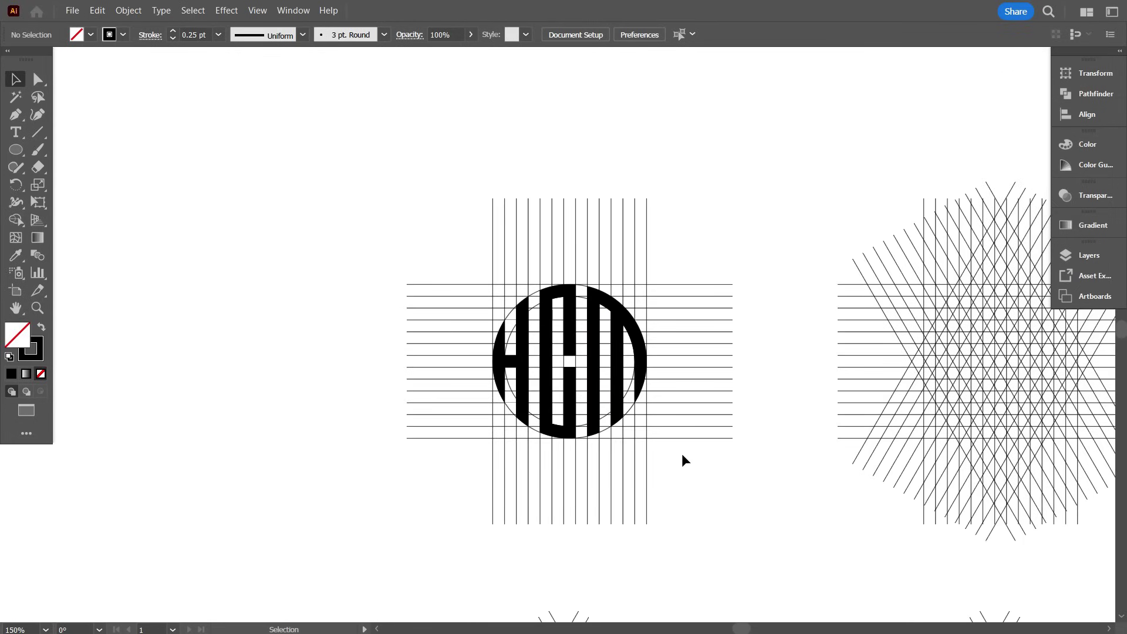
scroll(615, 396, "up", 1)
Move the H, C and M letter shapes together off the construction grid to the empty area directly above it and deselect them.
left_click(593, 374)
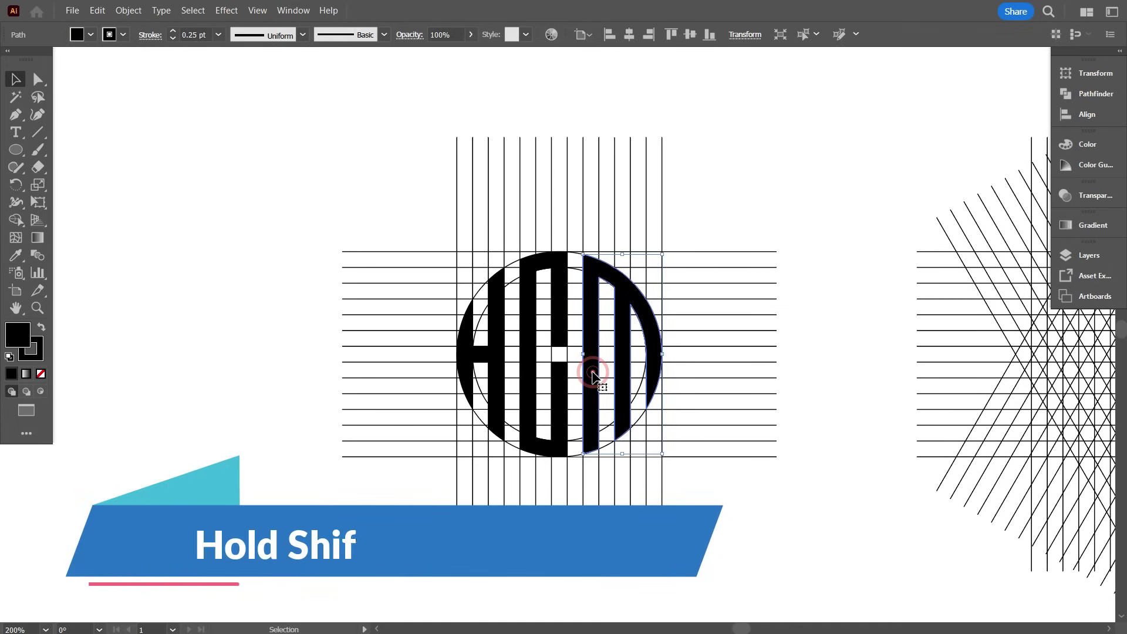
left_click(566, 434, "shift")
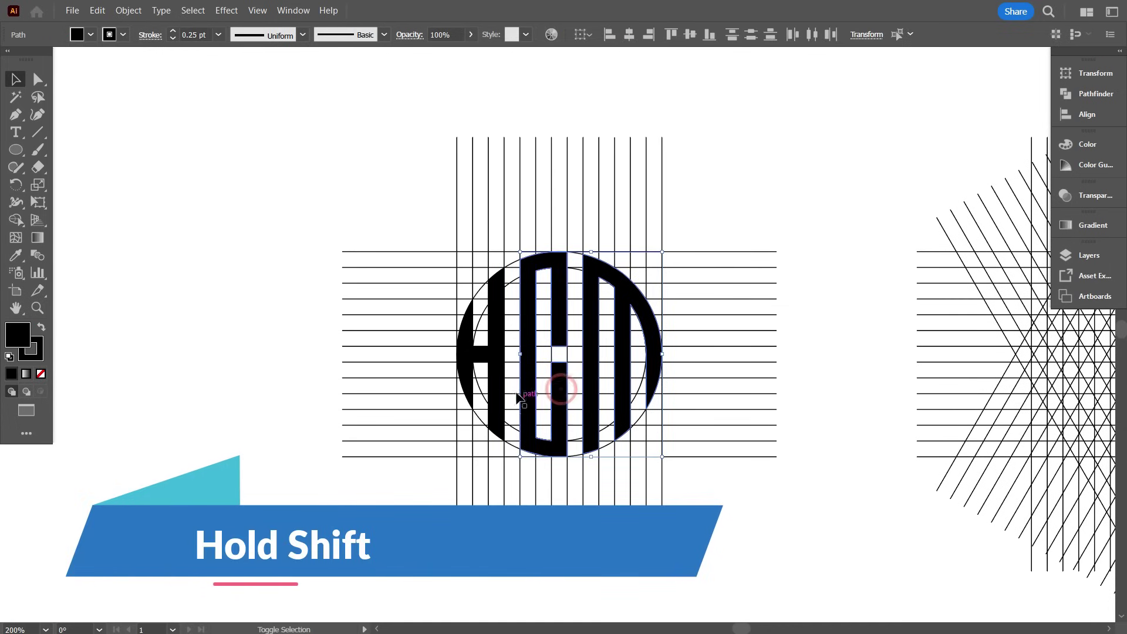
scroll(522, 414, "down", 1)
left_click_drag(564, 406, 270, 273)
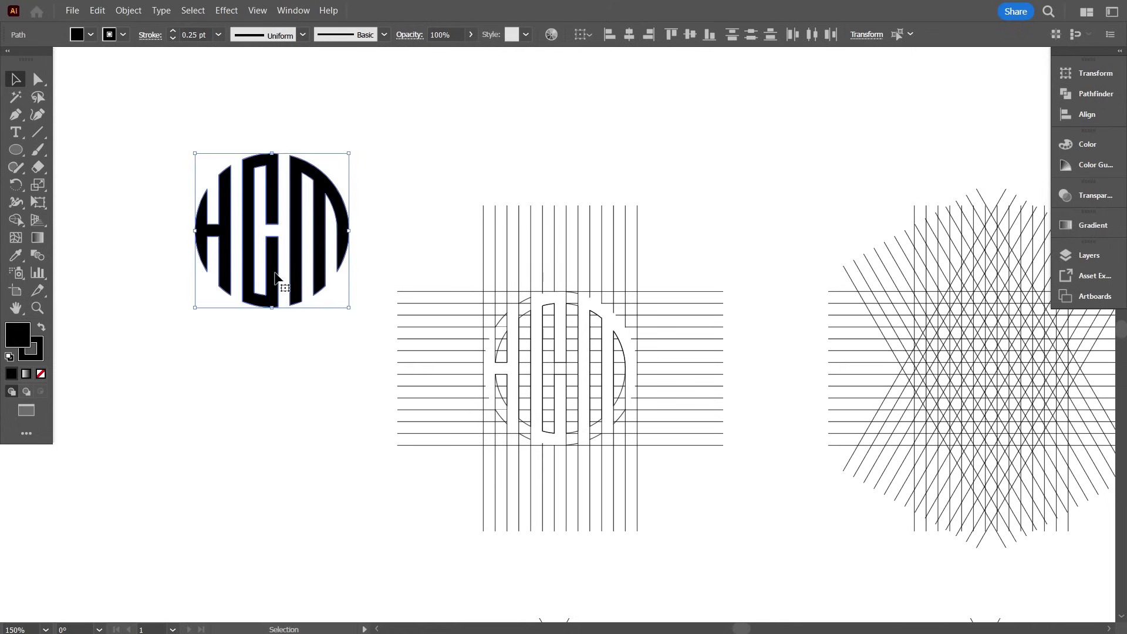
scroll(304, 336, "up", 4)
left_click_drag(315, 361, 604, 230)
left_click(662, 242)
scroll(627, 241, "up", 3)
scroll(627, 241, "up", 1)
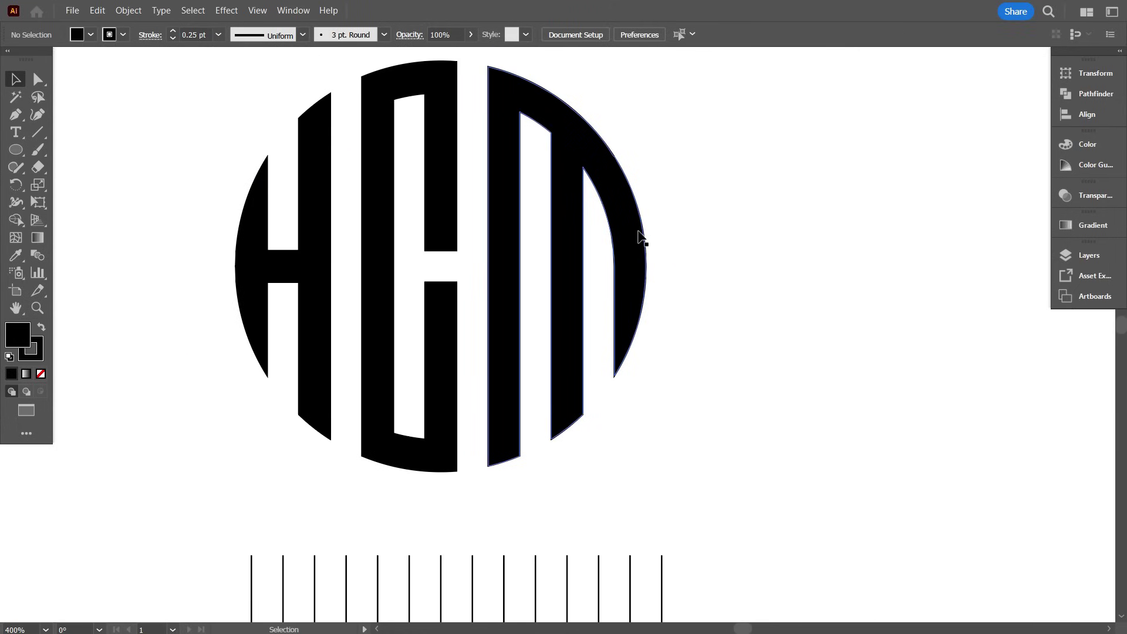
scroll(642, 239, "down", 1)
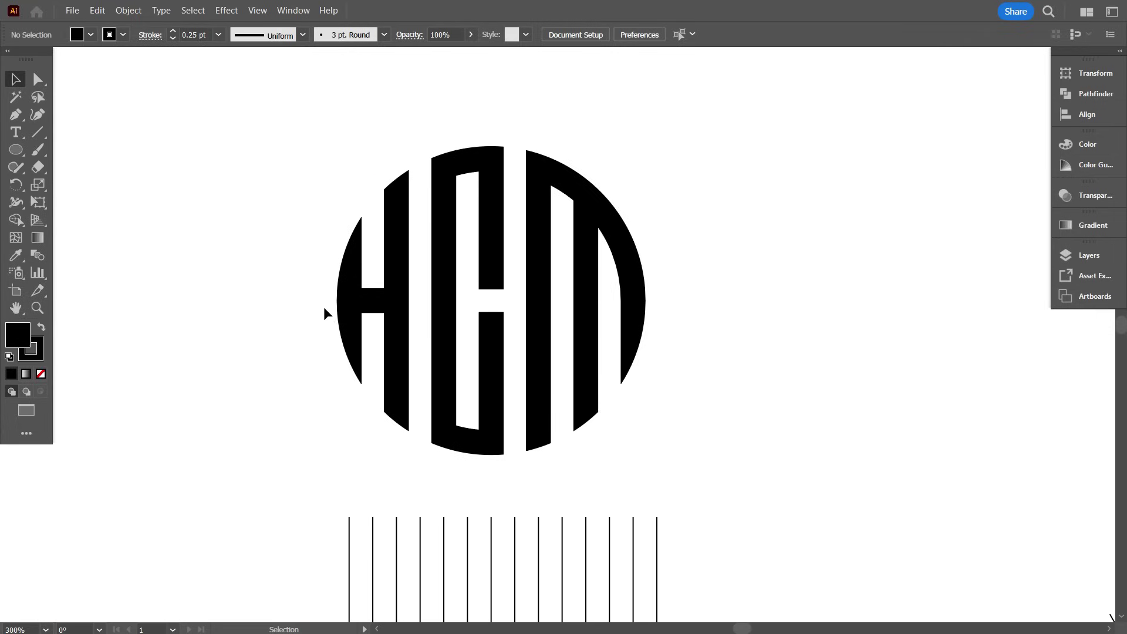
Thicken the three HCM monogram letters by setting their stroke weight to 2 pt, then deselect them.
left_click_drag(257, 176, 737, 418)
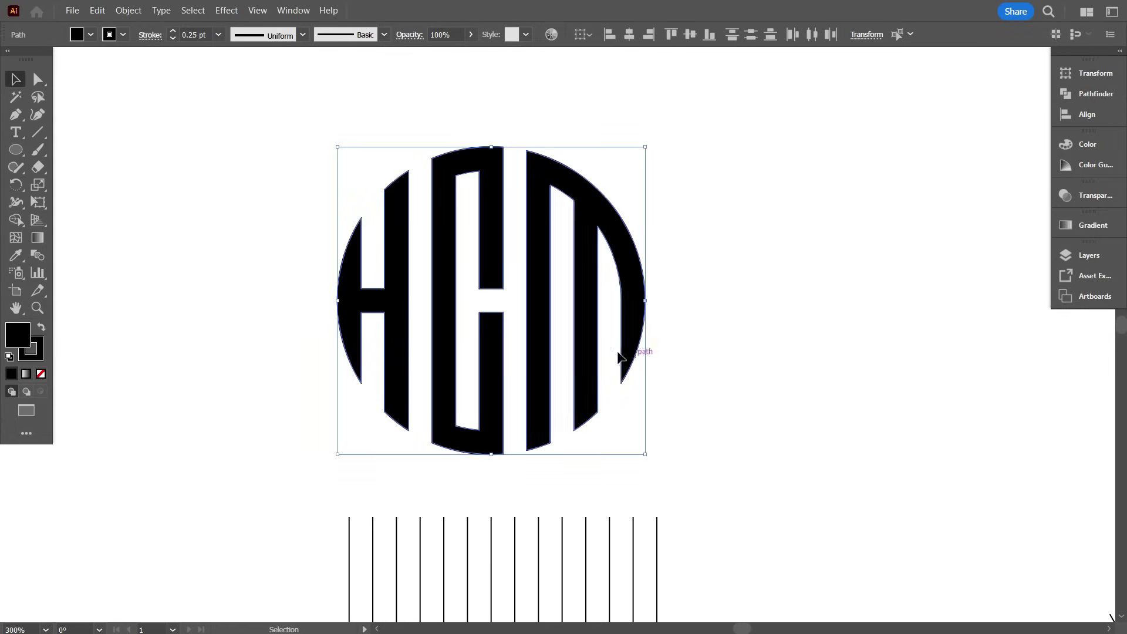
scroll(205, 35, "up", 1)
scroll(205, 34, "up", 2)
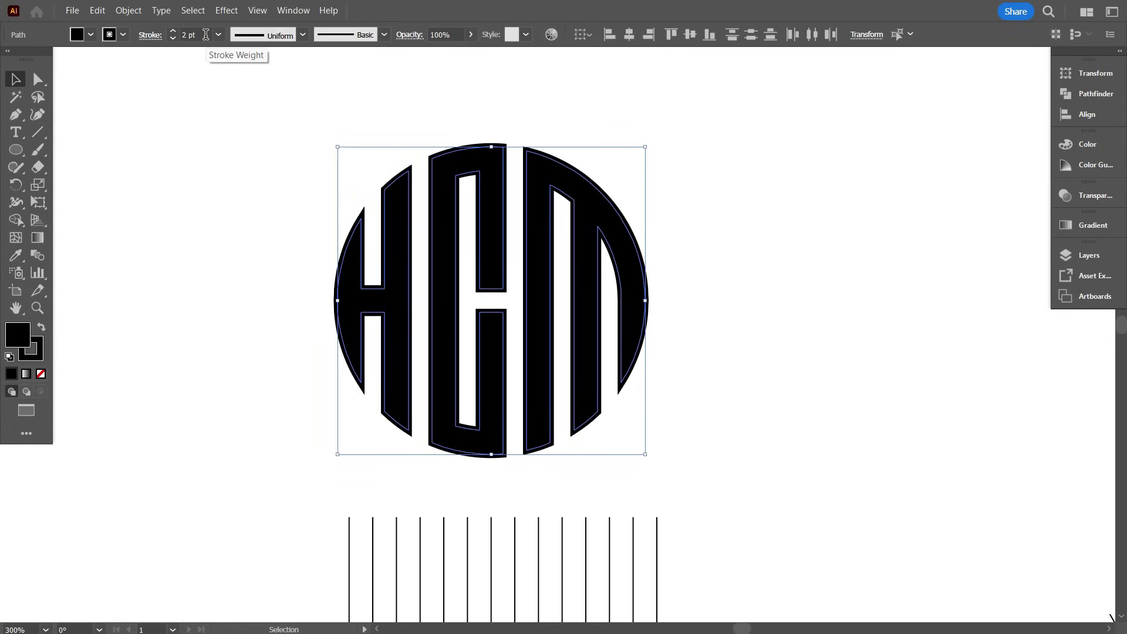
left_click(206, 92)
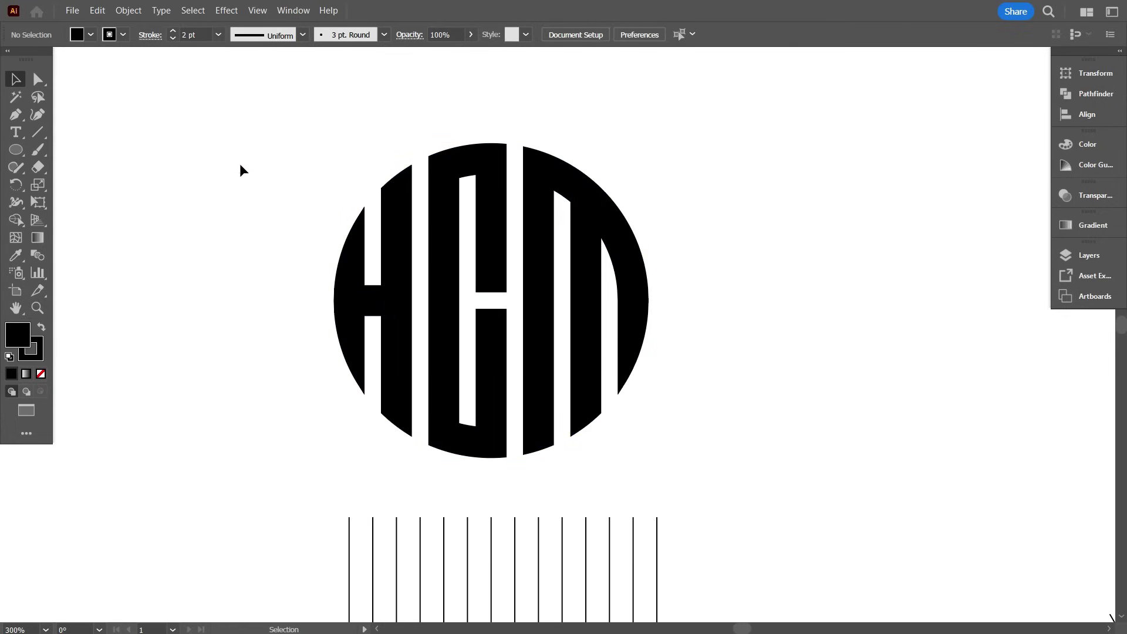
scroll(239, 167, "down", 3)
scroll(244, 175, "up", 3)
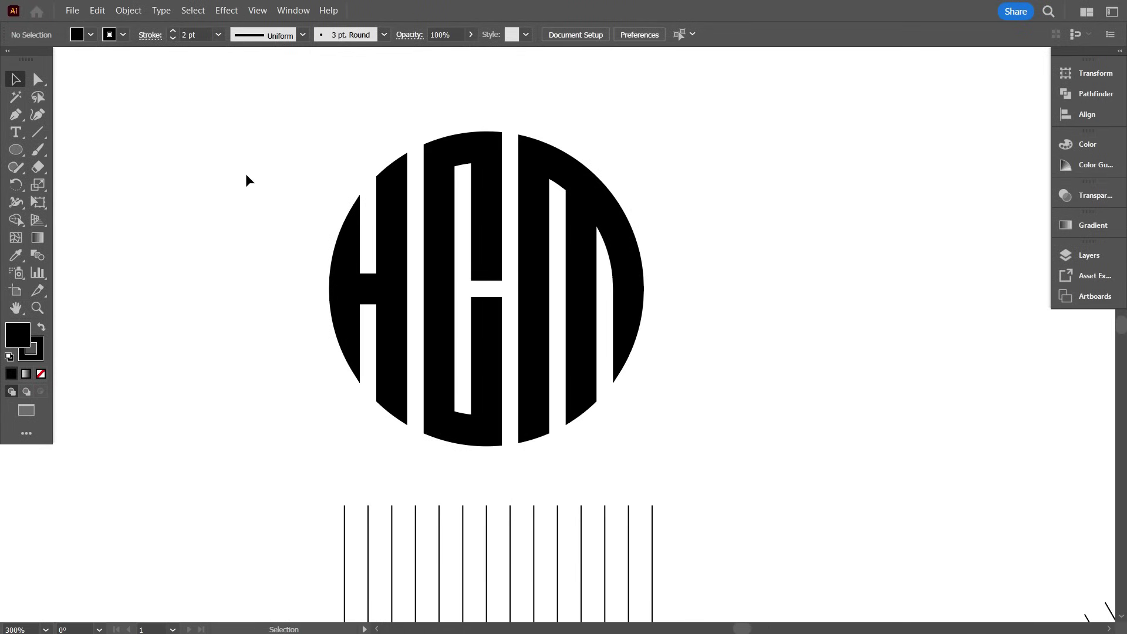
Expand the fill and stroke of the three HCM letters into outlined shapes.
left_click_drag(249, 165, 699, 390)
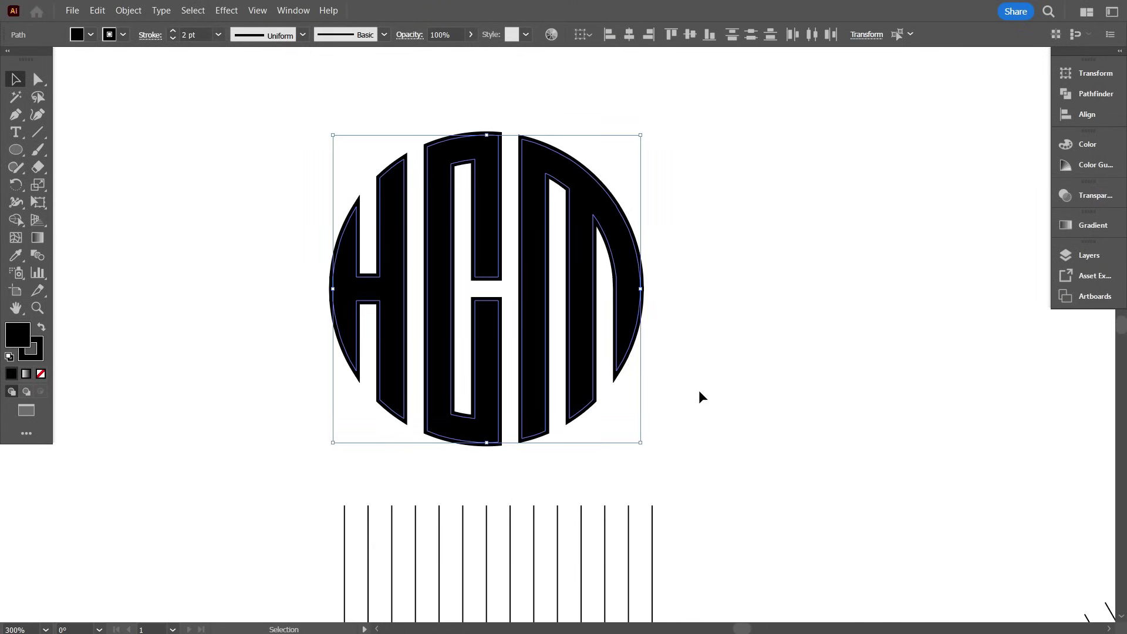
left_click(199, 20)
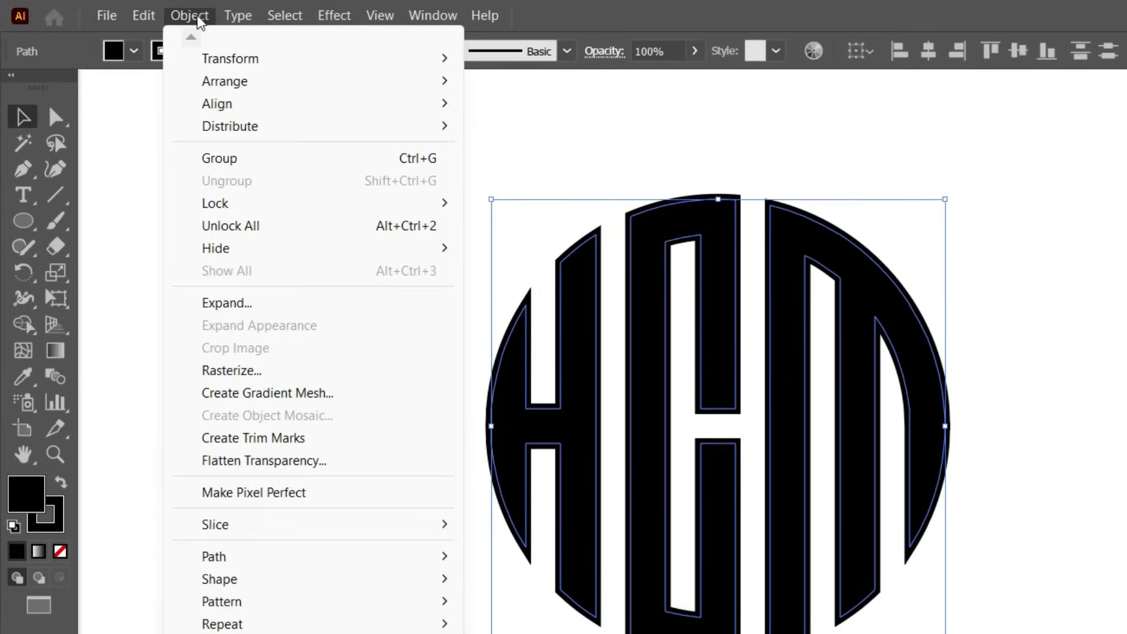
left_click(236, 303)
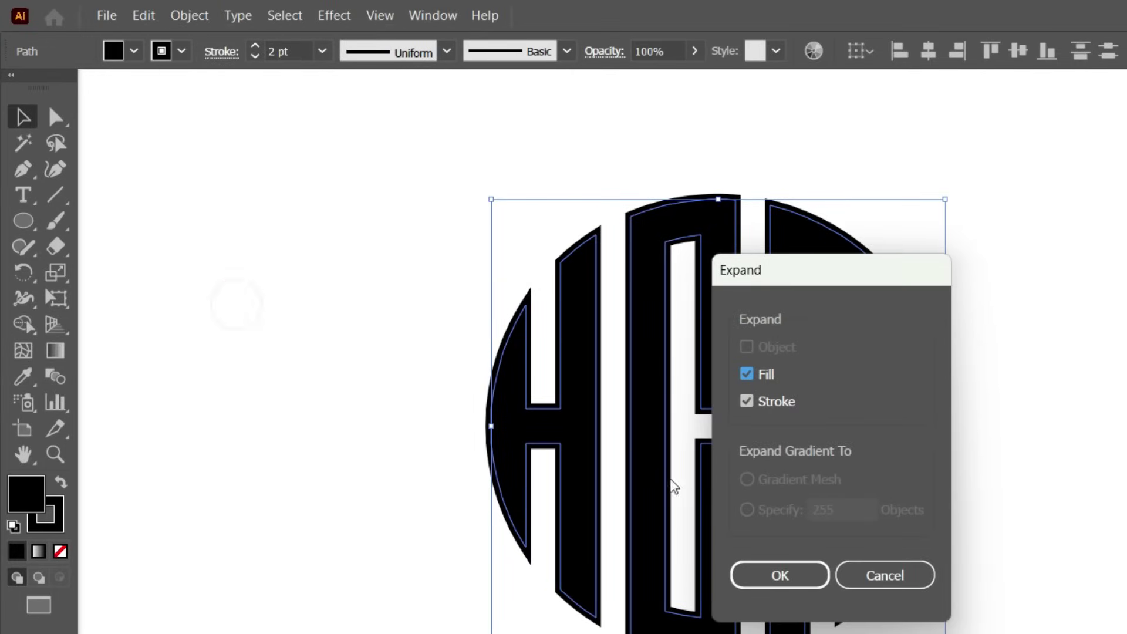
left_click(758, 573)
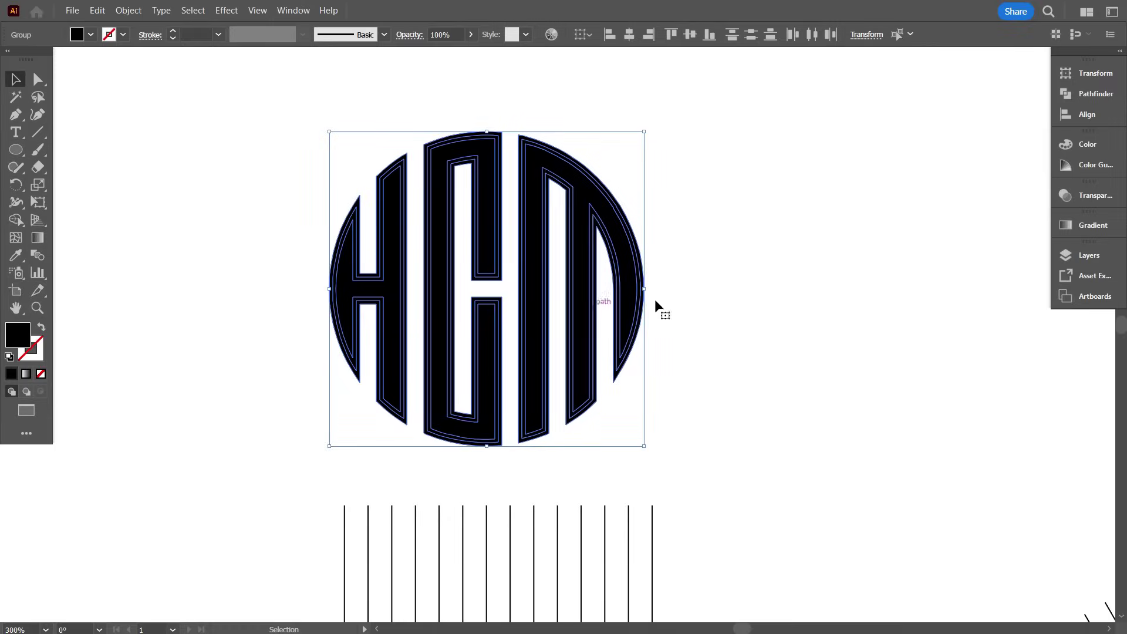
Unite the expanded HCM shapes with Pathfinder and deselect the artwork.
left_click(1083, 96)
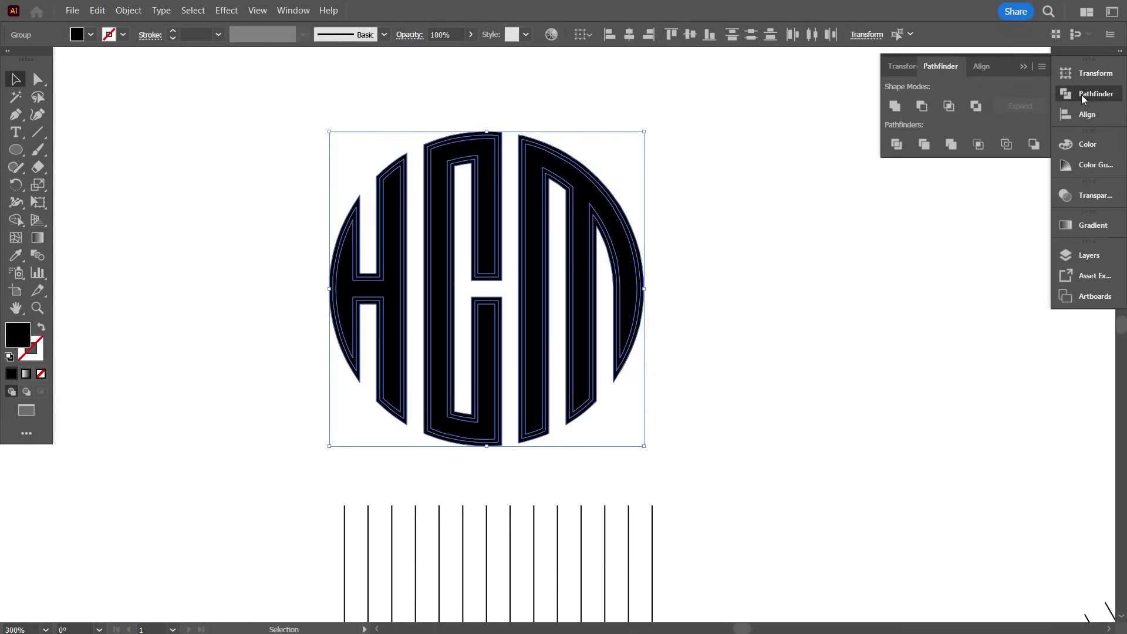
left_click(893, 106)
left_click(755, 292)
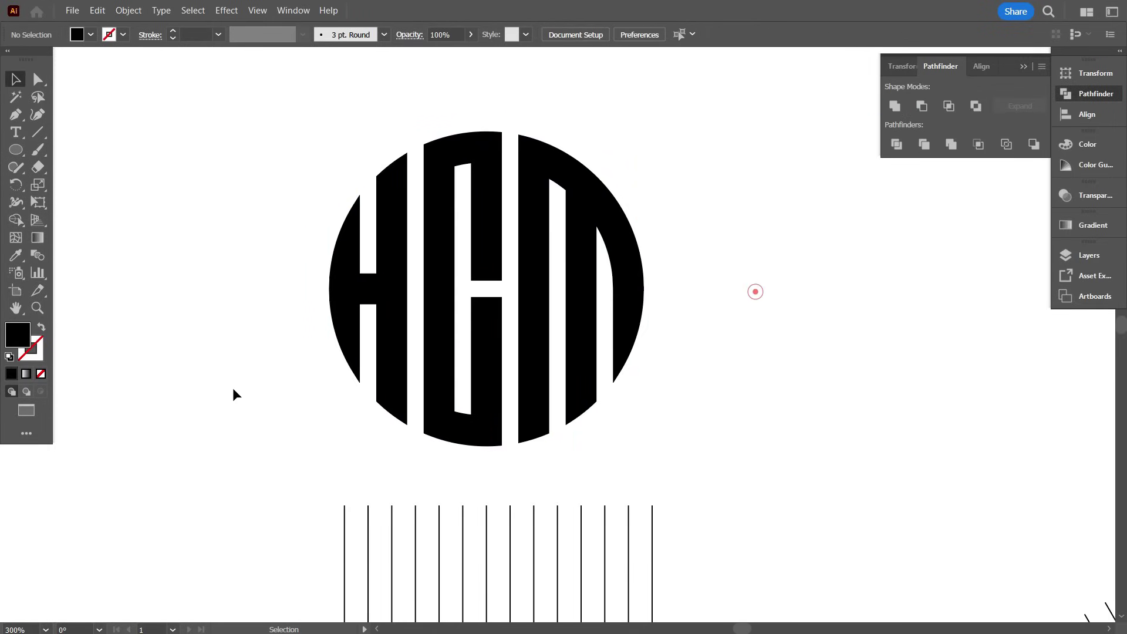
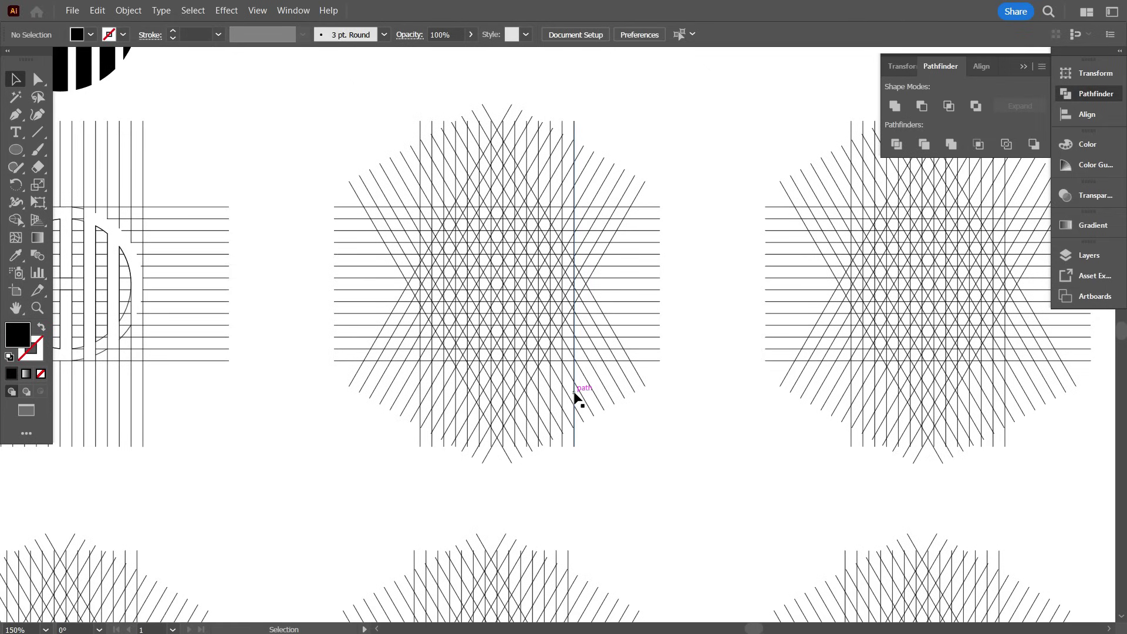
Draw a circle about six grid rows high with the Ellipse tool, resting on the lowest horizontal line of the next unused grid.
key("ctrl+=")
key("ctrl+=")
scroll(543, 438, "up", 5)
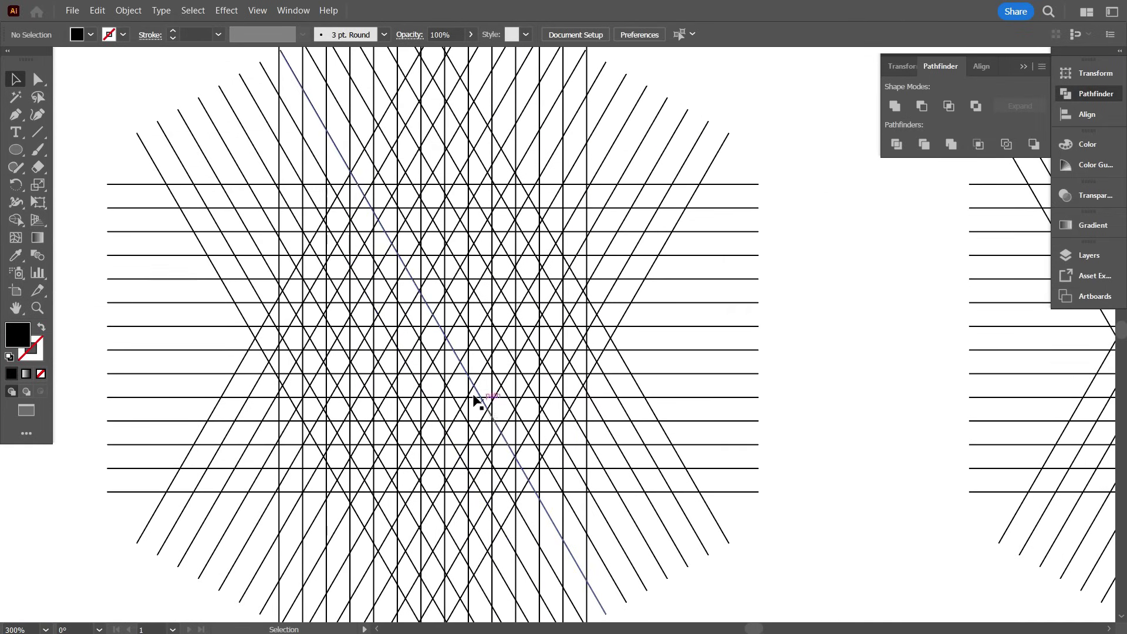
scroll(486, 389, "left", 2)
scroll(477, 445, "up", 1)
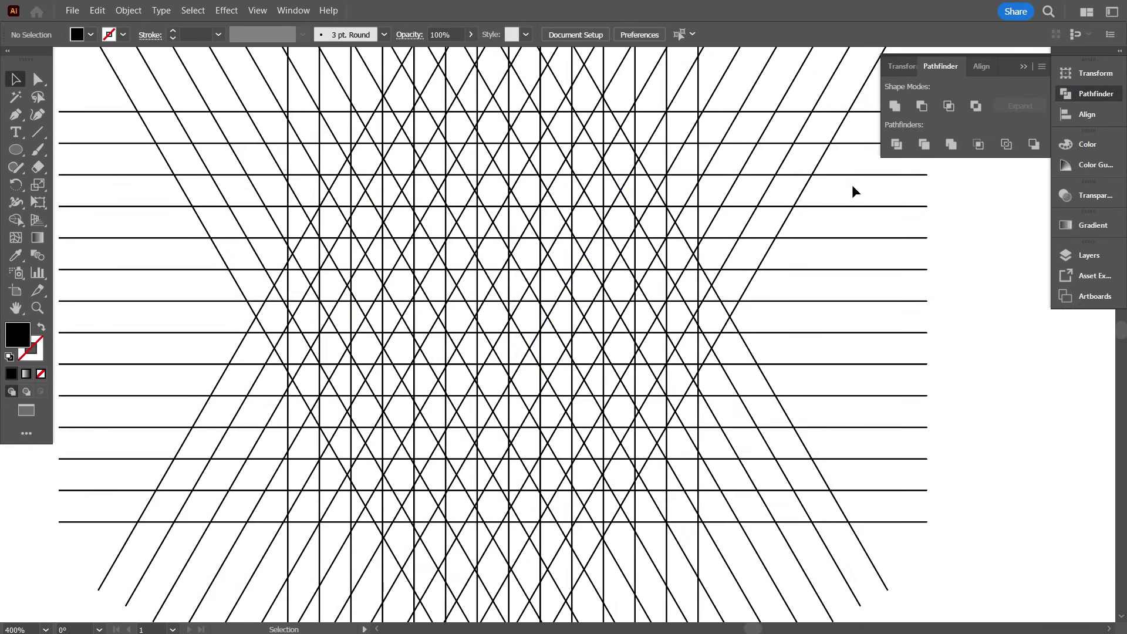
left_click(1024, 67)
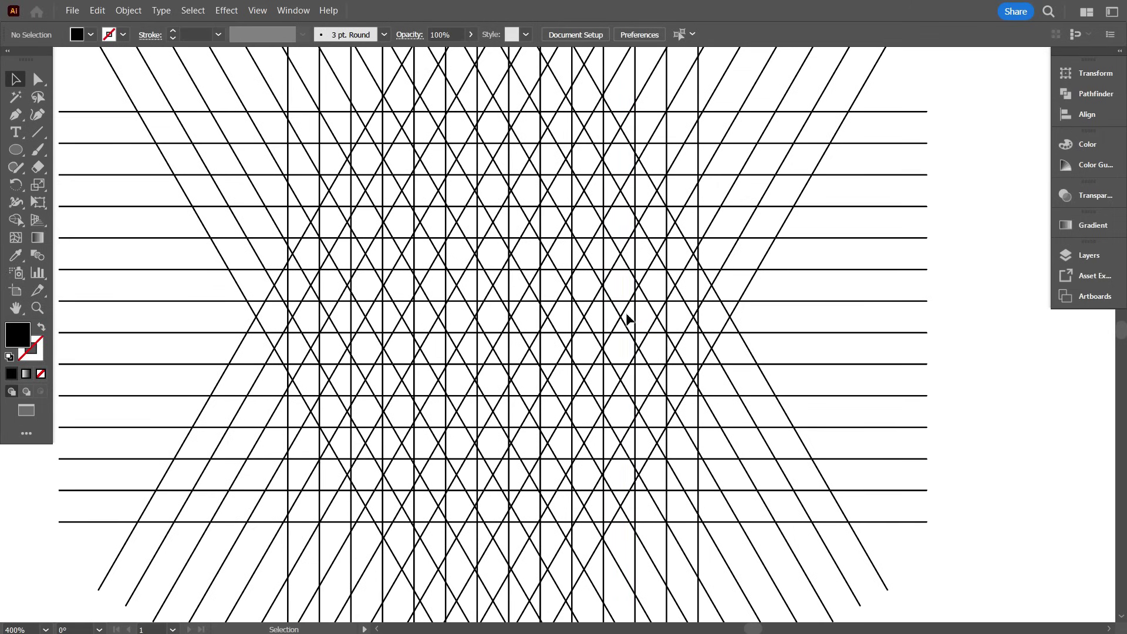
scroll(226, 231, "down", 2)
scroll(433, 327, "down", 2)
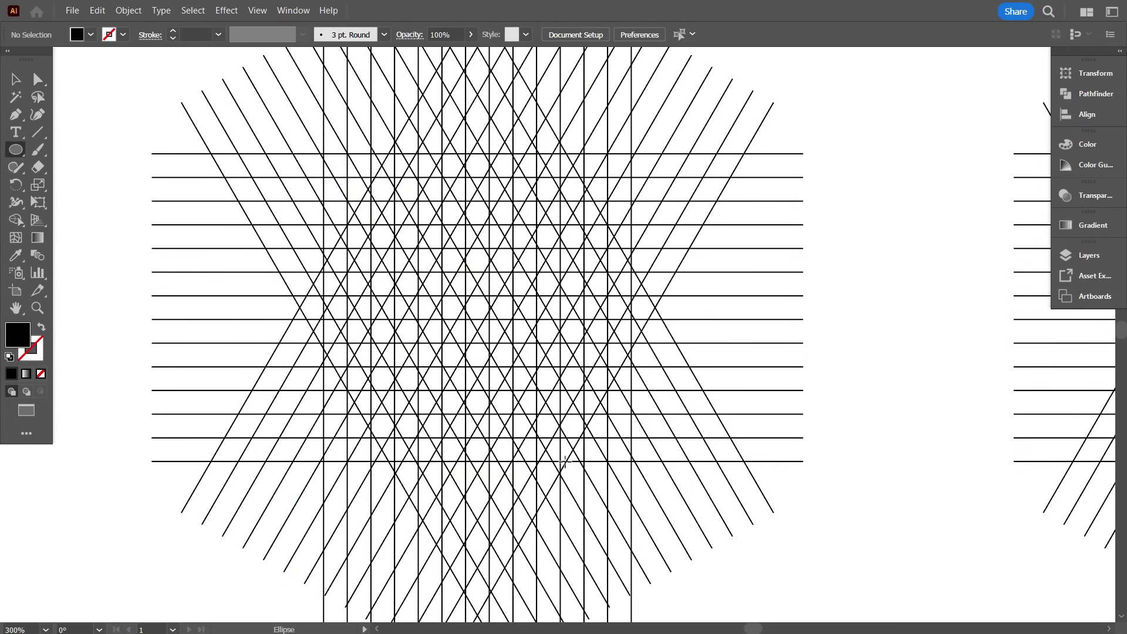
left_click_drag(564, 460, 463, 318)
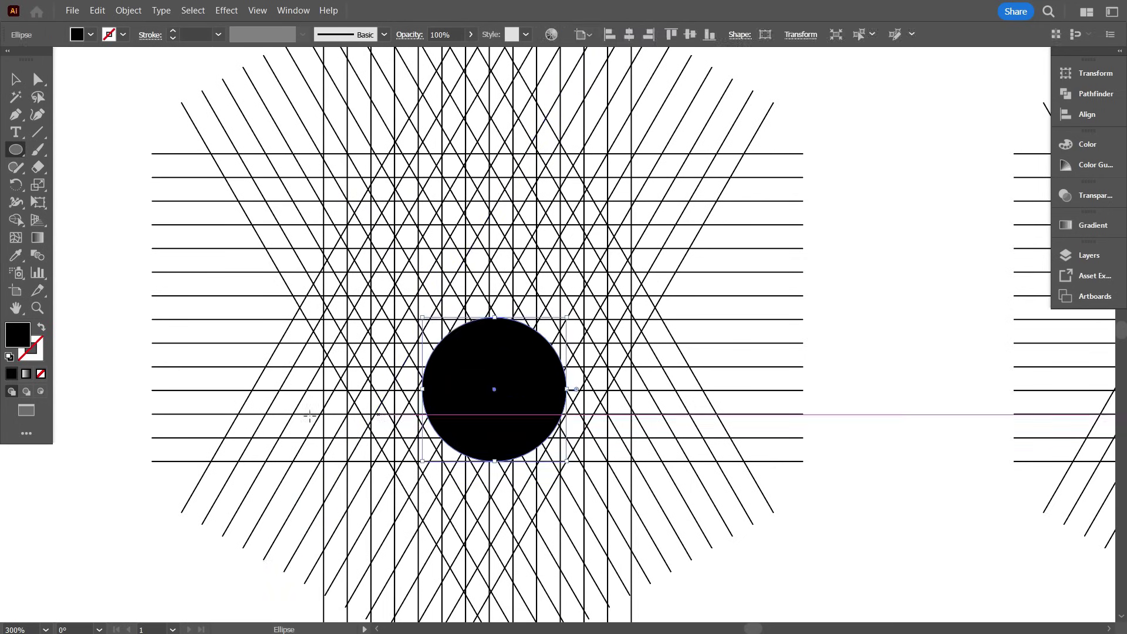
Swap the circle's fill and stroke, giving it no fill and a 0.25 pt black outline, and deselect it.
left_click(41, 327)
scroll(491, 399, "up", 1)
scroll(196, 36, "down", 3)
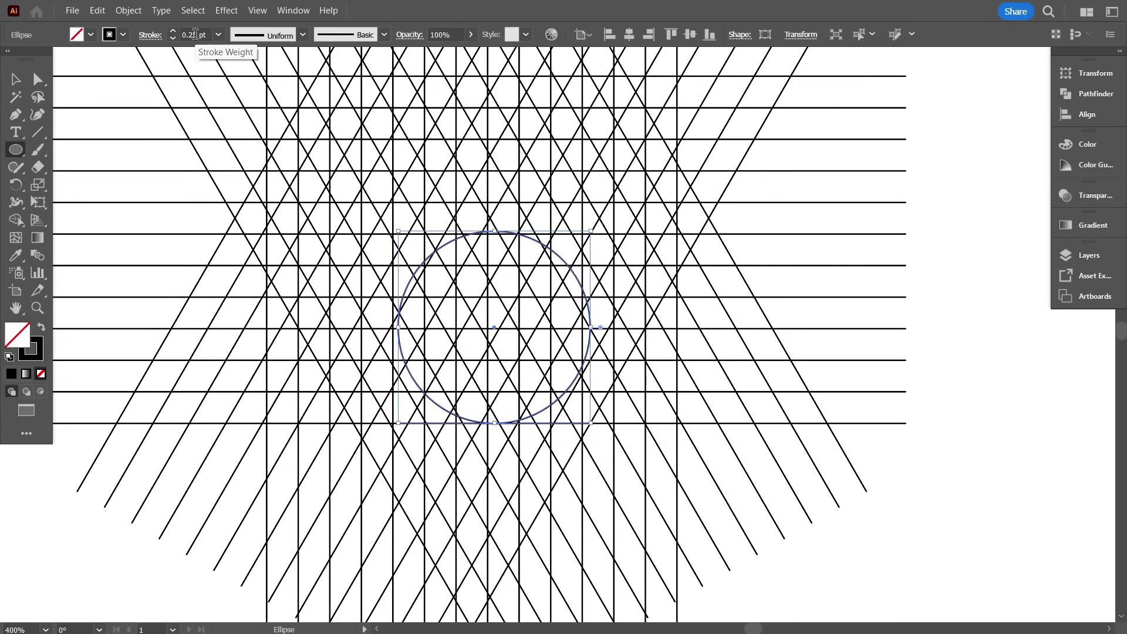
left_click(16, 79)
left_click(132, 144)
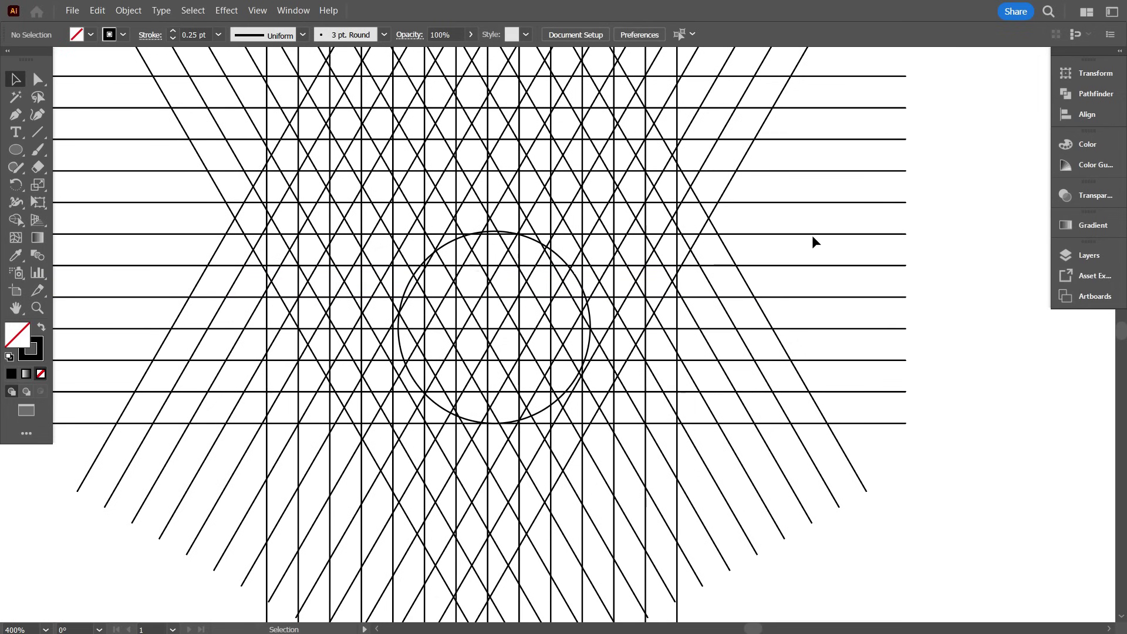
Enlarge the circle upward to seven grid rows high, keeping its base on the lowest horizontal line.
left_click(454, 243)
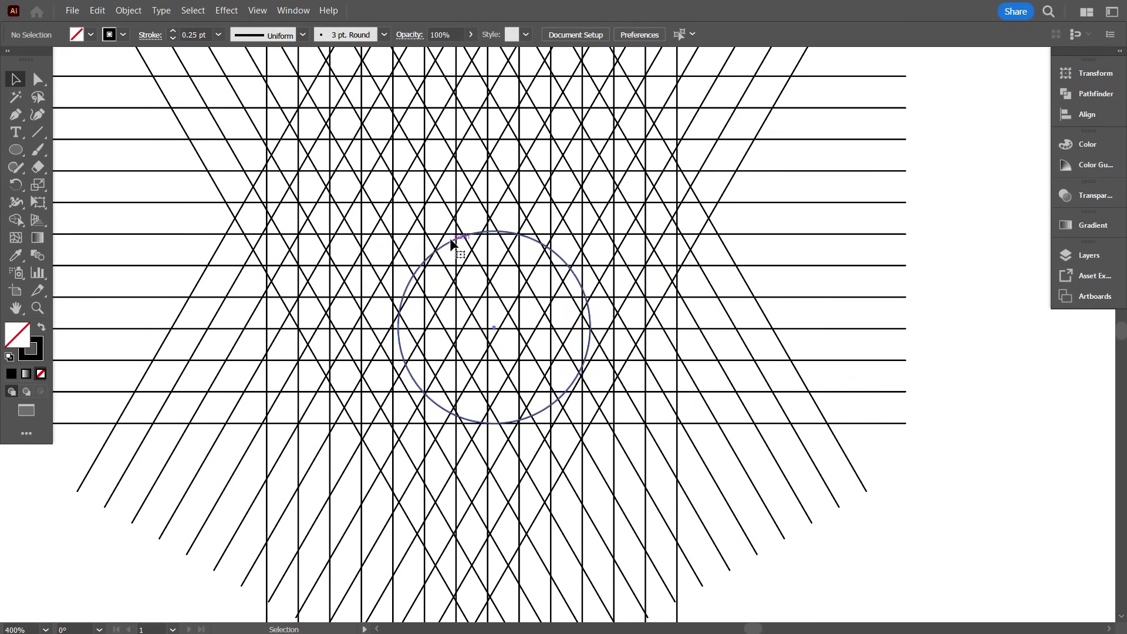
left_click_drag(494, 233, 499, 202)
scroll(601, 364, "up", 2)
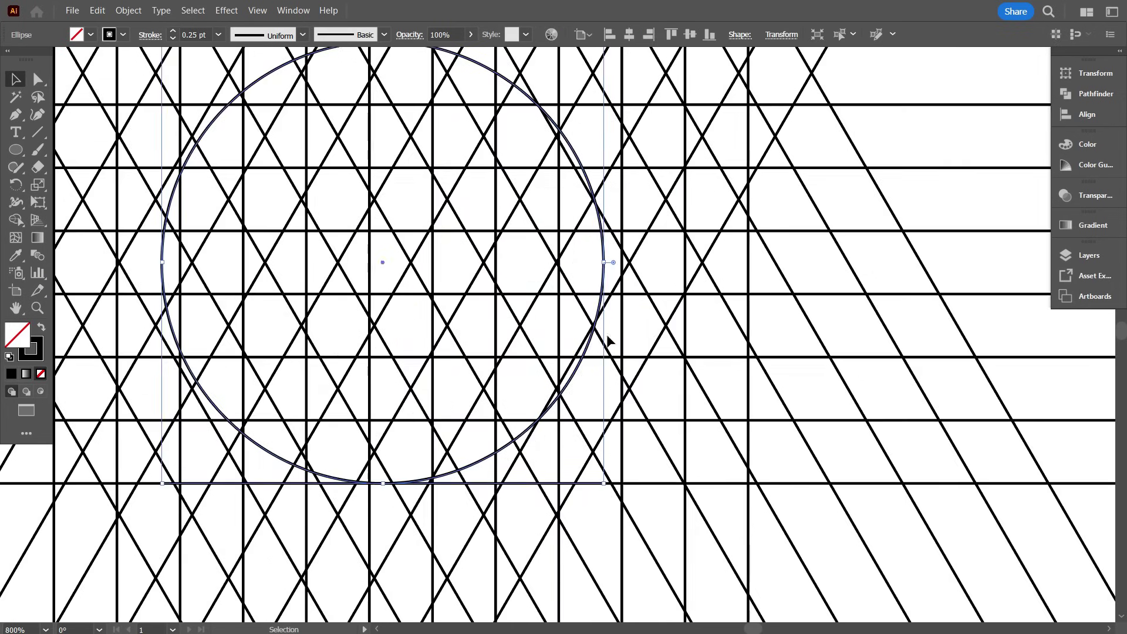
scroll(586, 359, "down", 1)
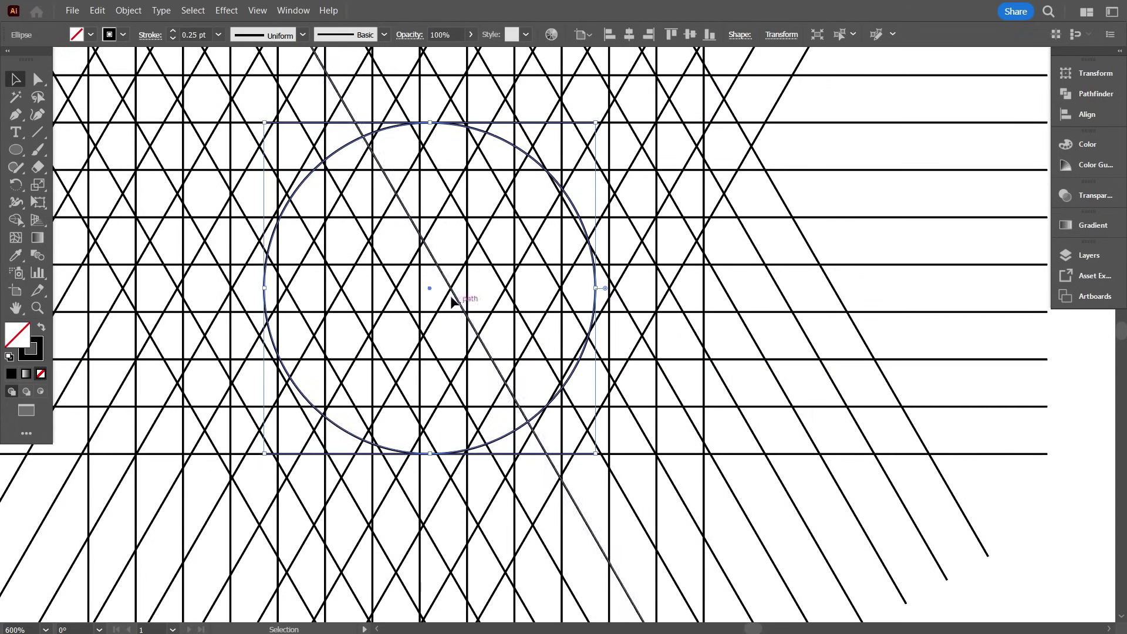
Try shifting the circle sideways to centre it on a vertical grid line.
left_click_drag(432, 286, 463, 287)
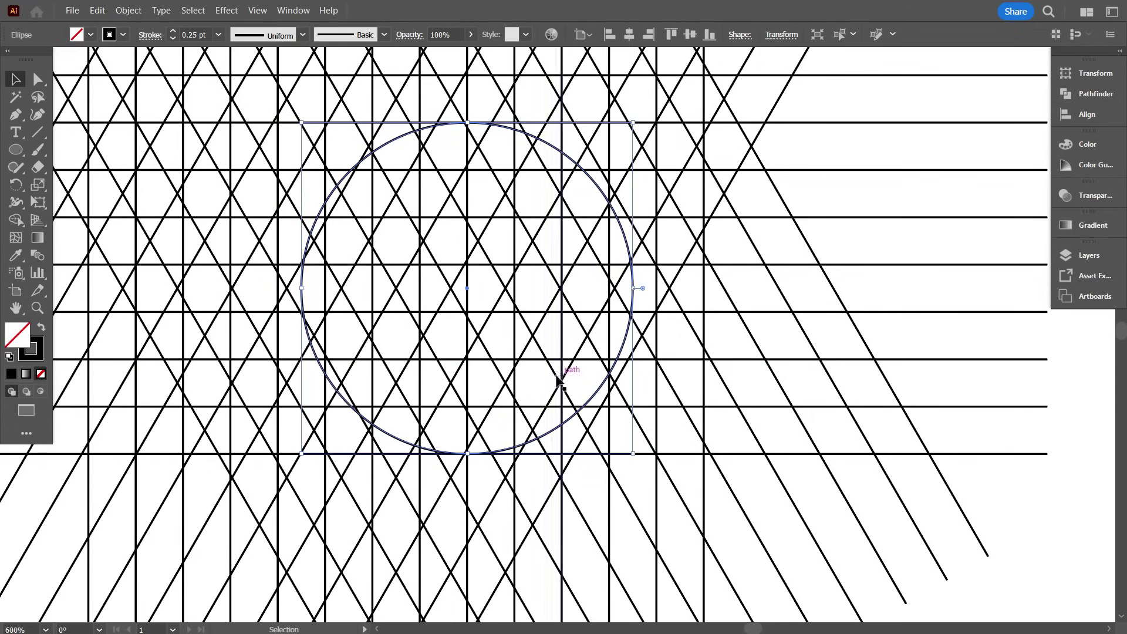
scroll(588, 420, "down", 1)
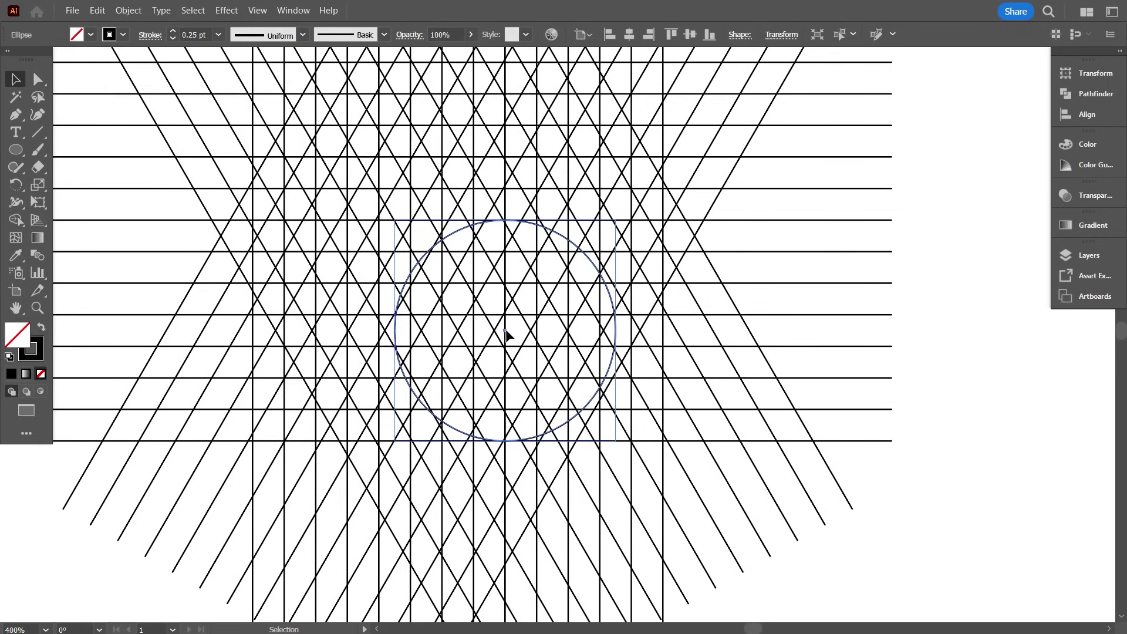
mouse_move(506, 334)
left_mouse_down()
mouse_move(522, 334)
mouse_move(505, 329)
left_mouse_up()
scroll(537, 334, "down", 2)
scroll(535, 352, "up", 1)
scroll(521, 329, "up", 2)
scroll(518, 319, "down", 1)
scroll(517, 318, "up", 1)
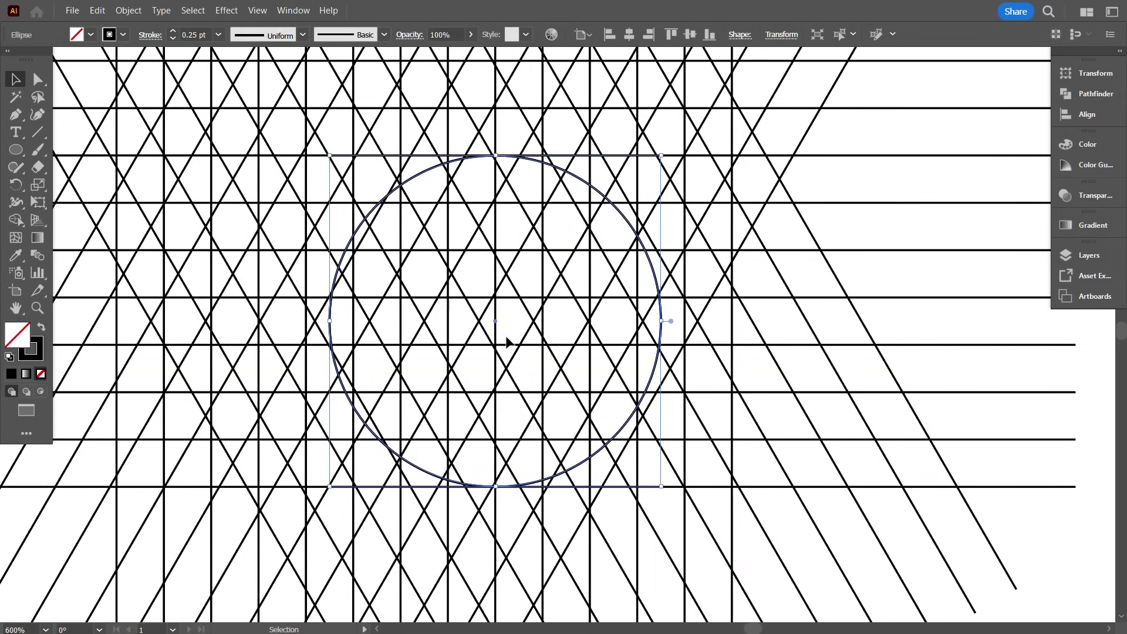
Delete the stray copy of the circle and shift the original half a cell right so its sides touch vertical grid lines.
left_click_drag(495, 322, 477, 321)
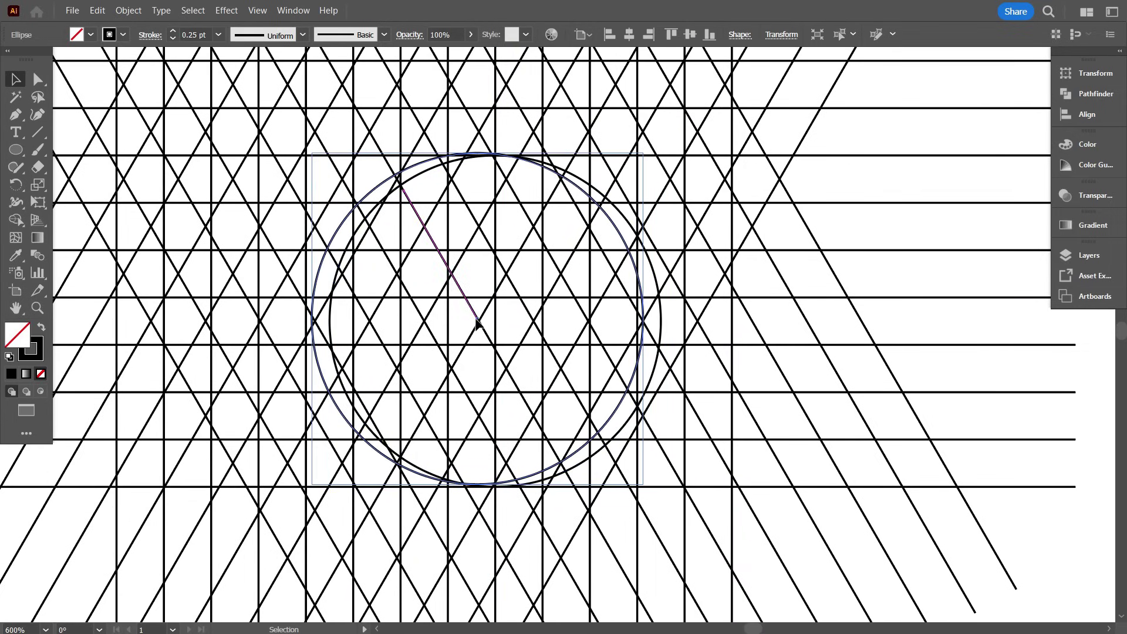
key("Delete")
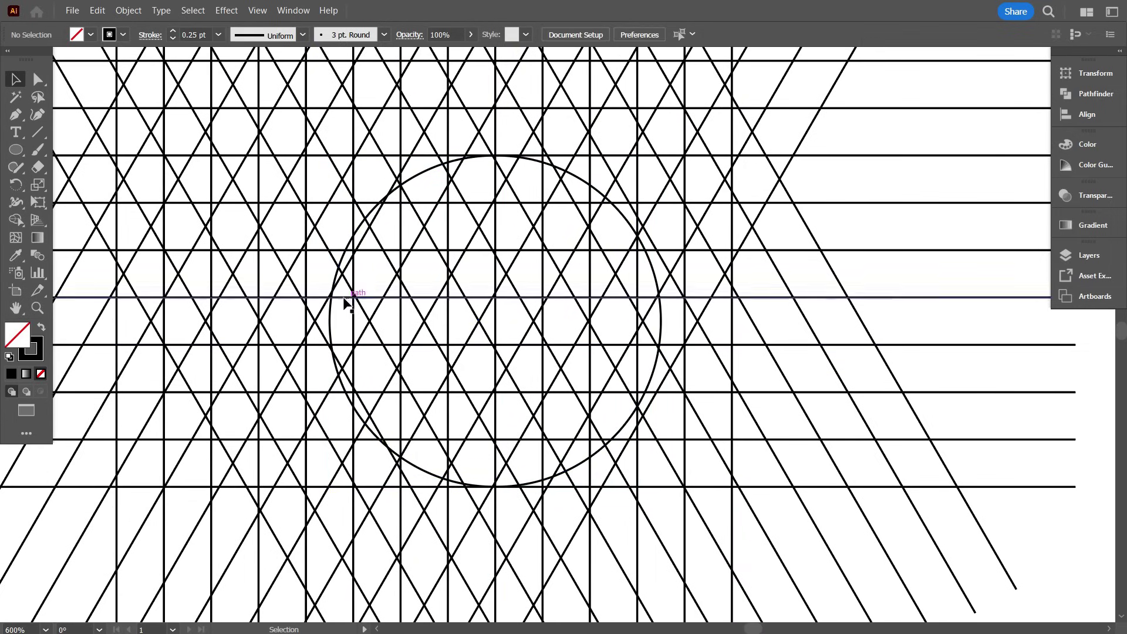
left_click_drag(658, 335, 684, 336)
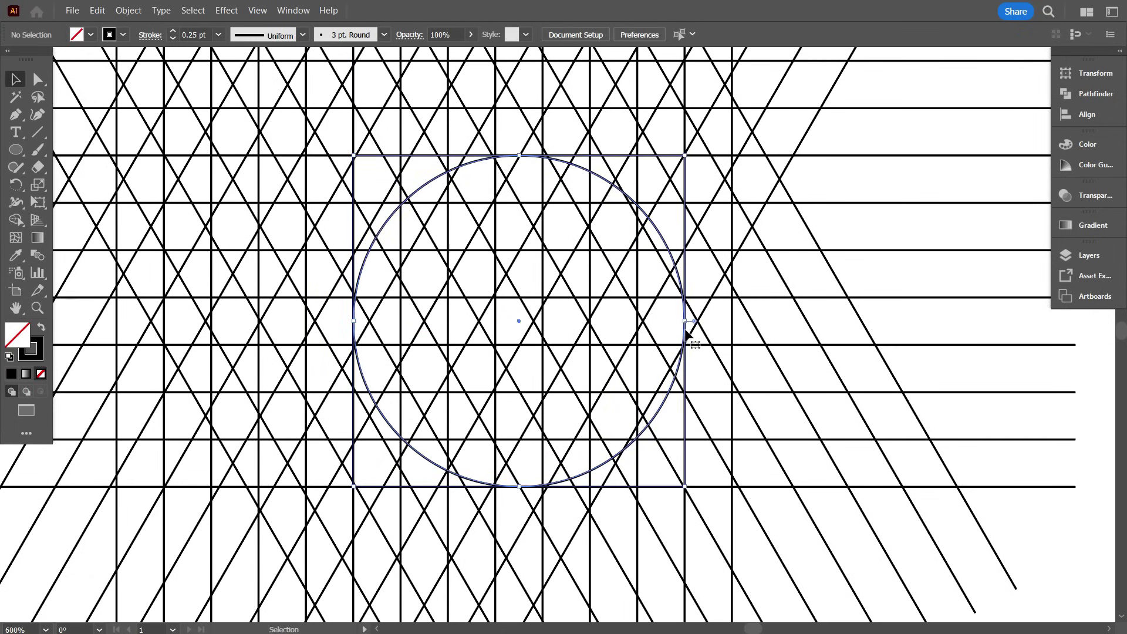
Paste a copy of the circle in front and shrink it about its centre to five grid rows high, one row inside the original.
key("ctrl+c")
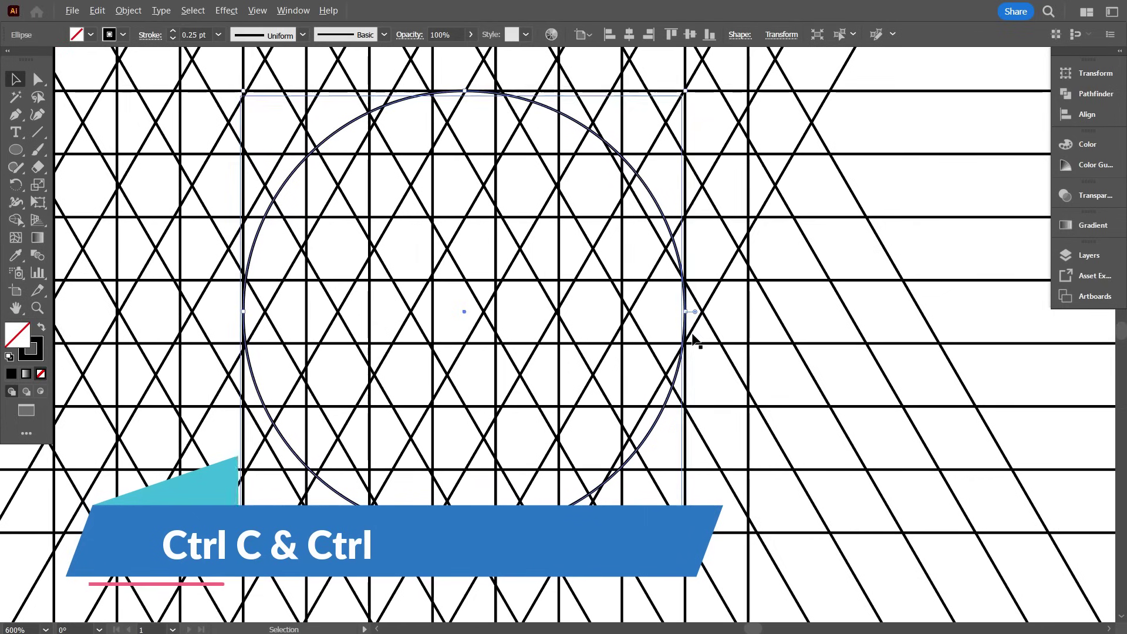
key("ctrl+f")
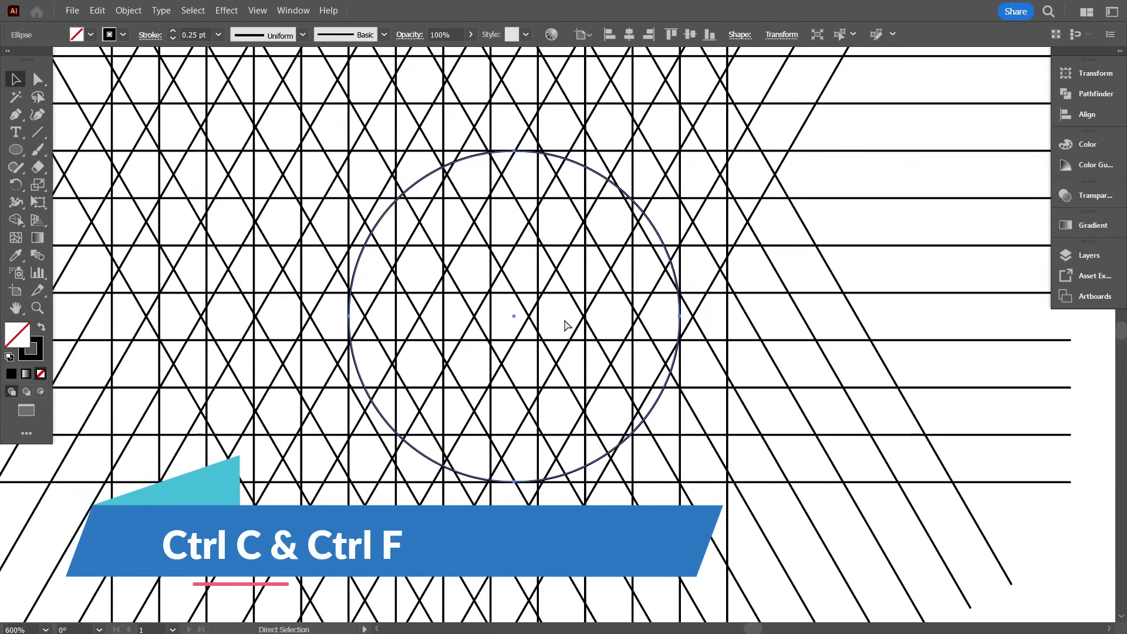
left_click_drag(514, 151, 531, 202)
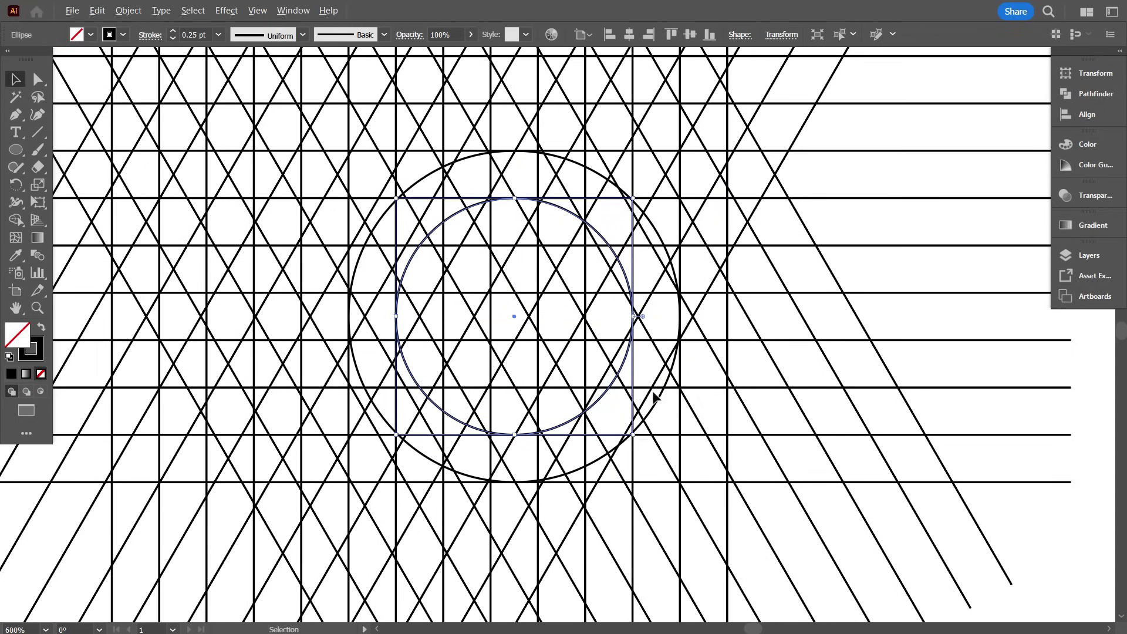
Paste a copy of the inner circle in front and shrink it about its centre to three grid rows high.
scroll(653, 392, "down", 1)
scroll(653, 394, "down", 1)
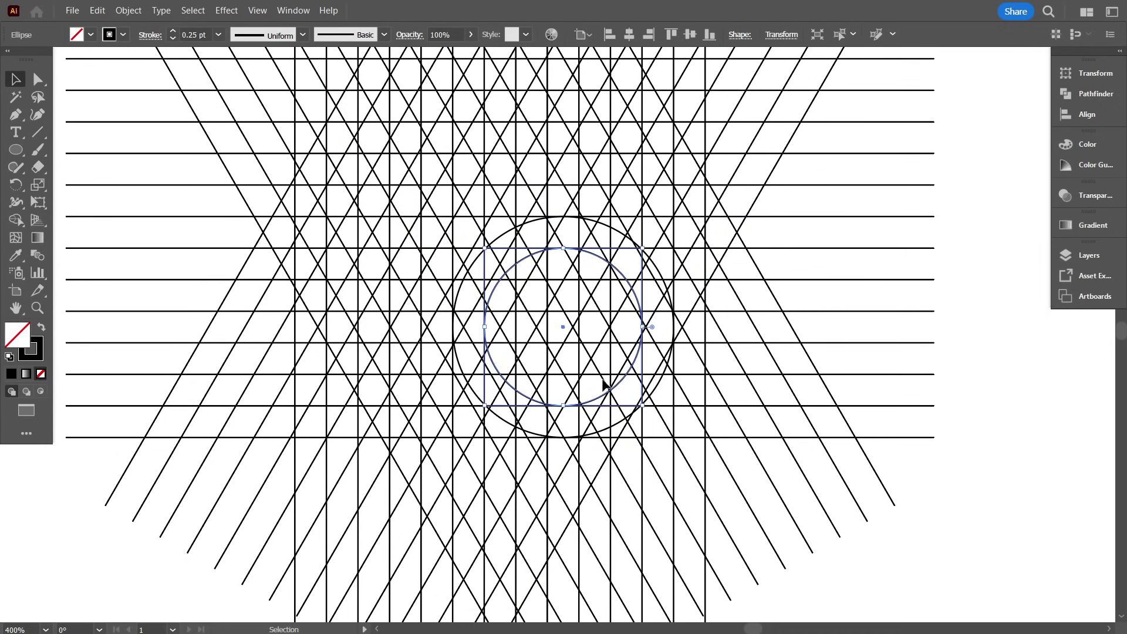
scroll(623, 366, "up", 1)
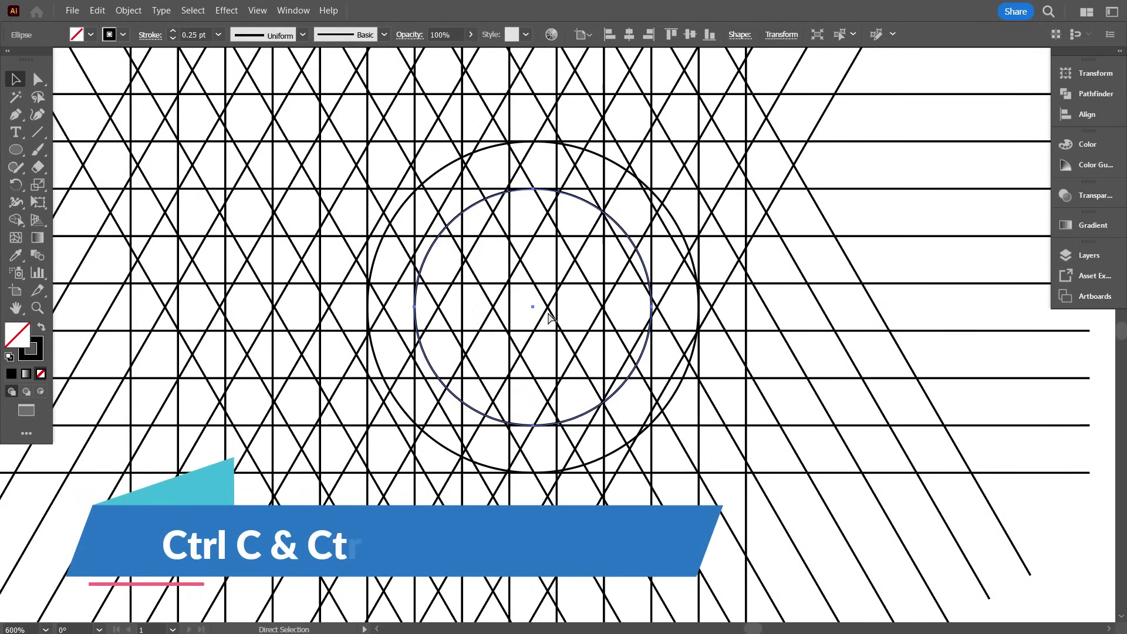
key("ctrl+c")
key("ctrl+f")
left_click_drag(533, 190, 543, 235)
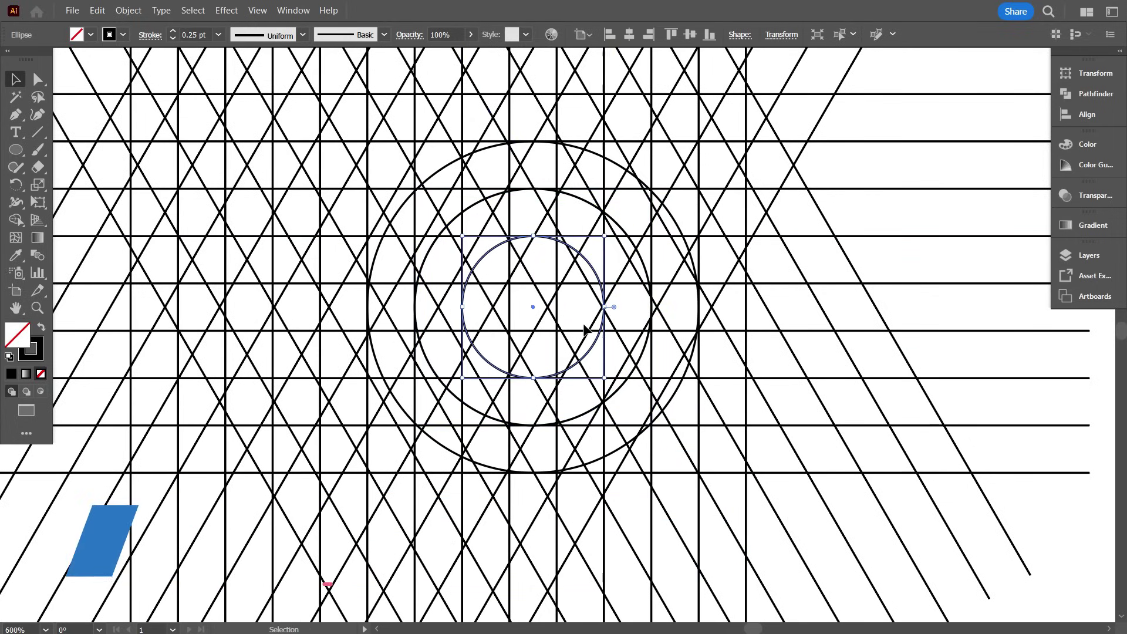
Select the grid and all three circles, and set up Shape Builder with a black fill and no stroke.
scroll(584, 330, "down", 2)
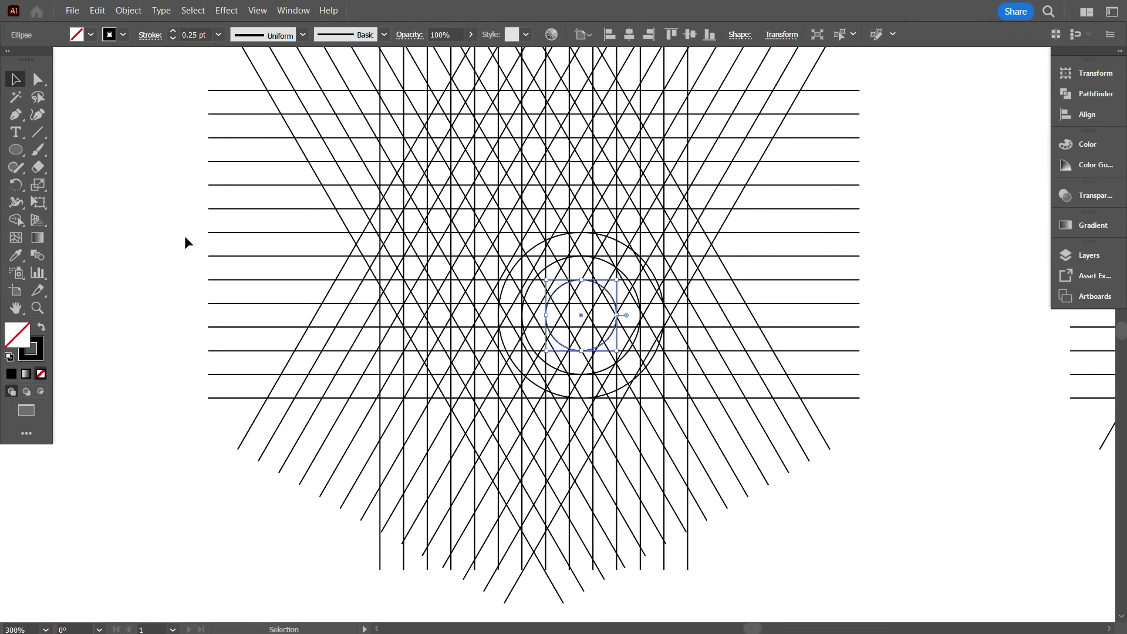
left_click_drag(139, 194, 822, 454)
scroll(584, 382, "up", 1)
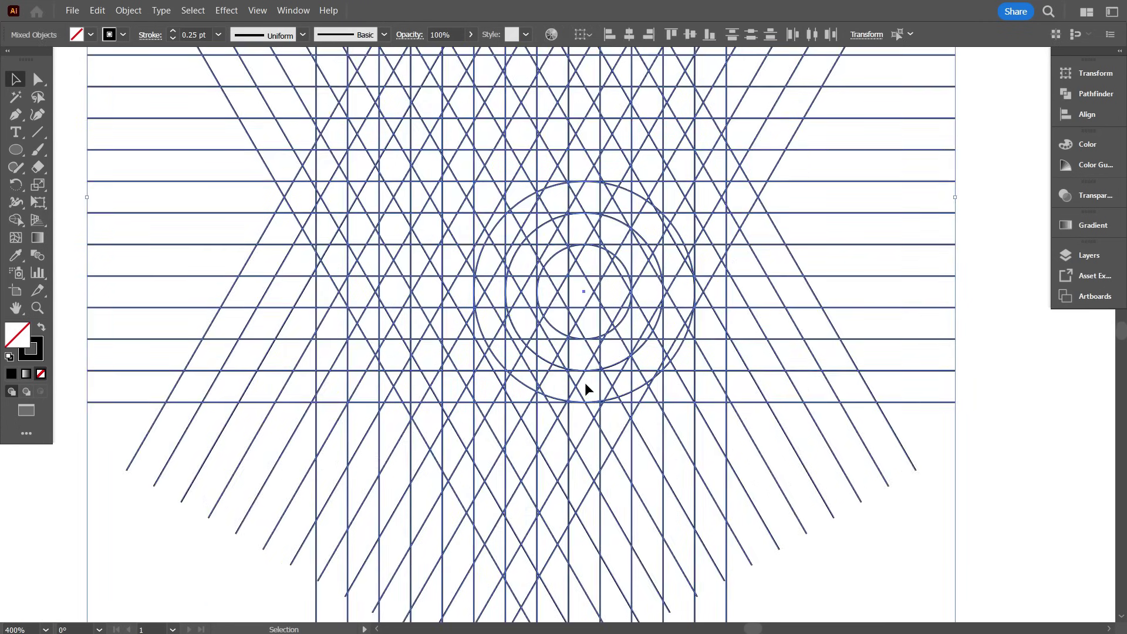
scroll(585, 384, "up", 1)
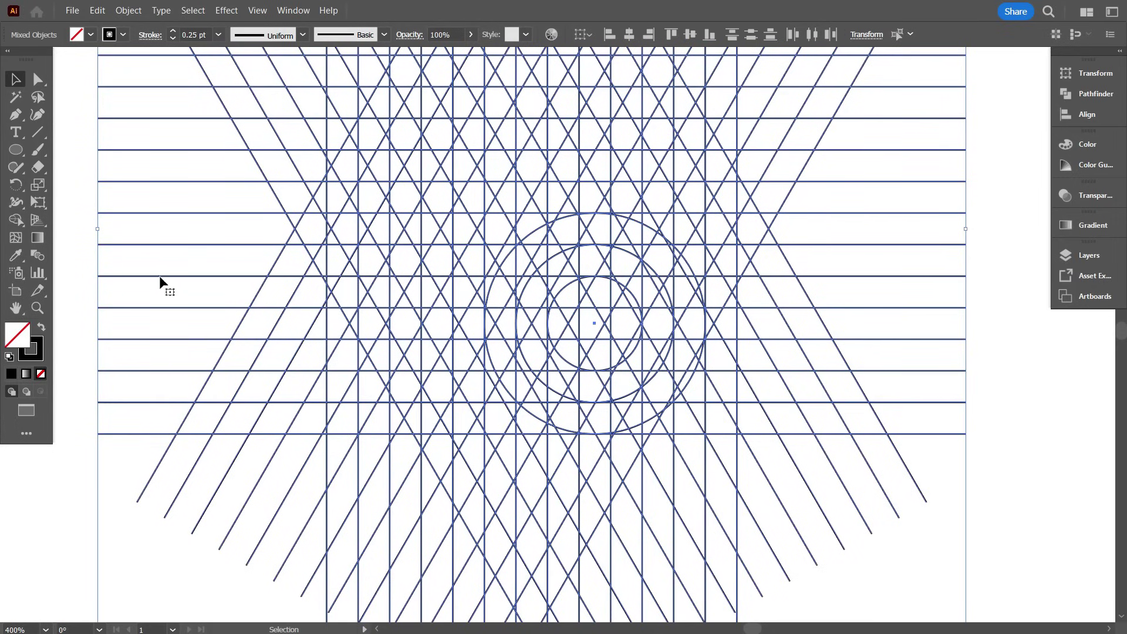
left_click(15, 220)
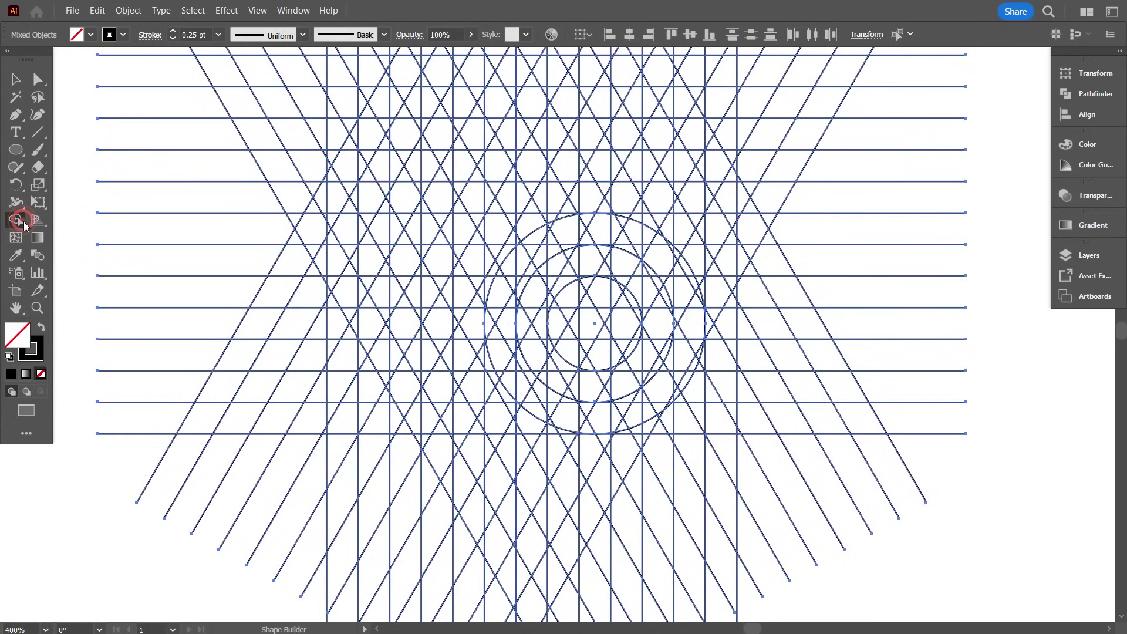
left_click(43, 326)
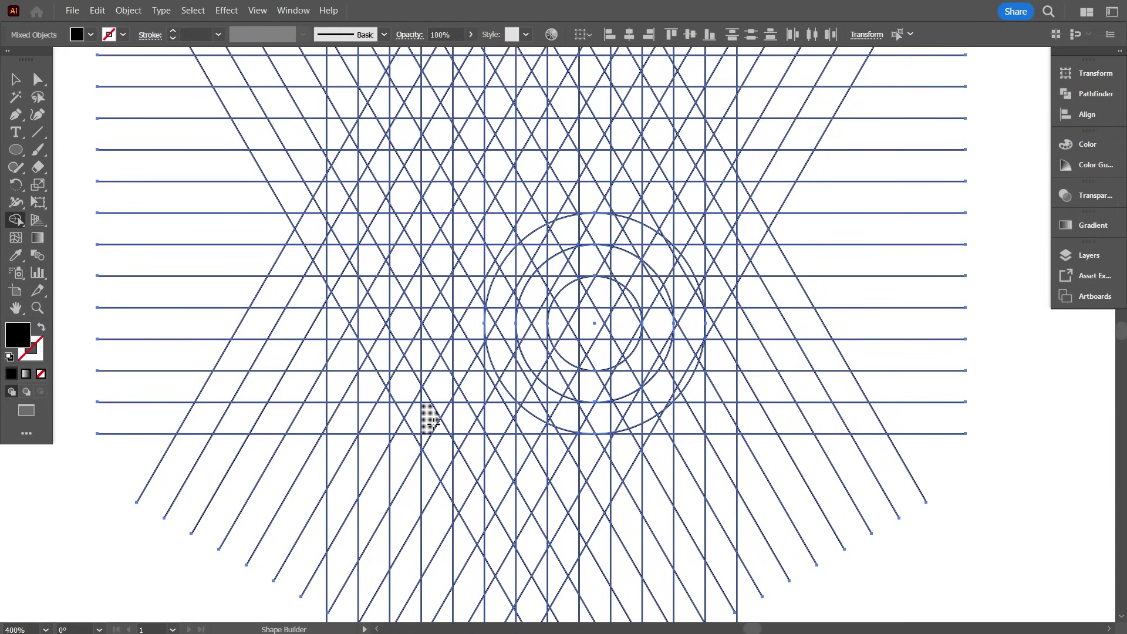
Merge grid cells into the V's outlined left arm, valley and rising diagonal, plus a base bar that rises into the innermost circle.
left_click_drag(434, 421, 382, 342)
left_click_drag(354, 298, 314, 240)
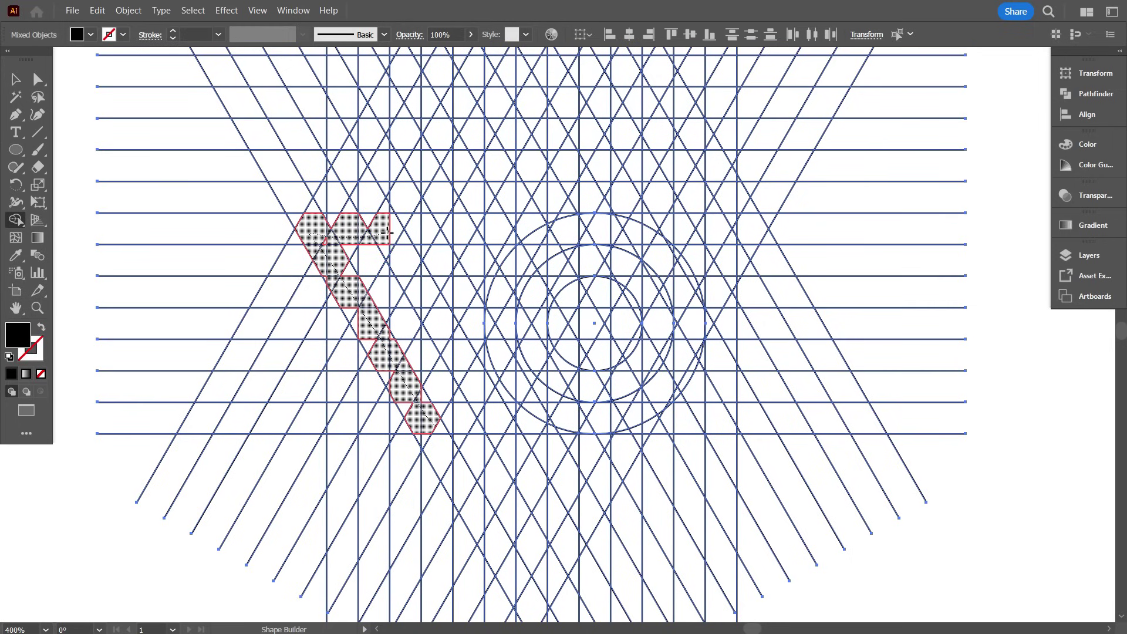
left_click_drag(409, 254, 457, 335)
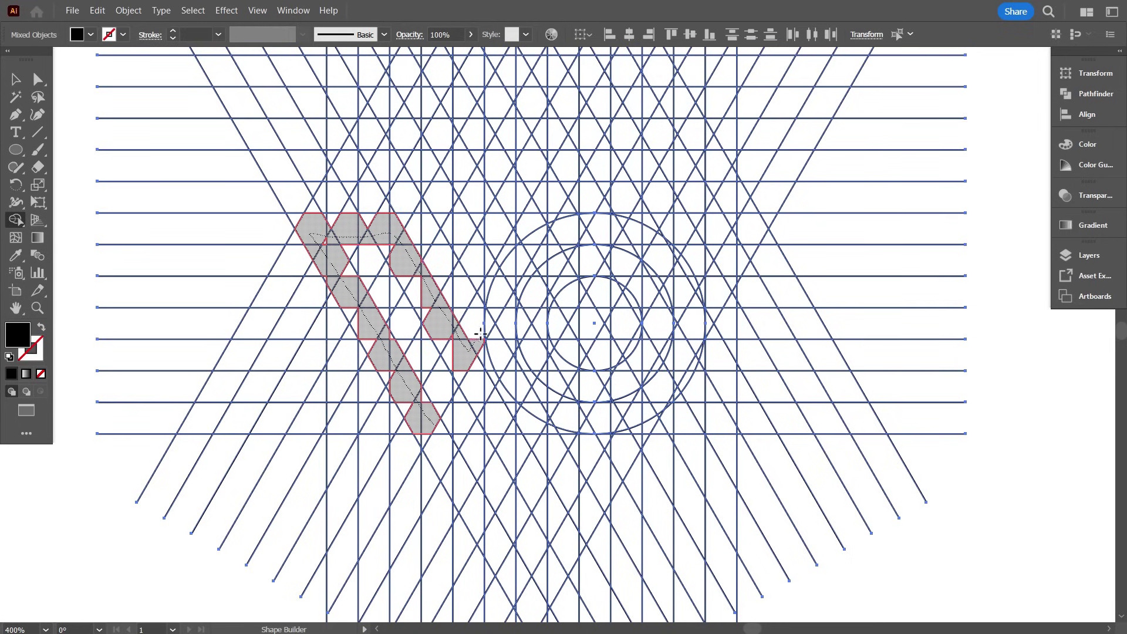
left_click_drag(532, 225, 532, 225)
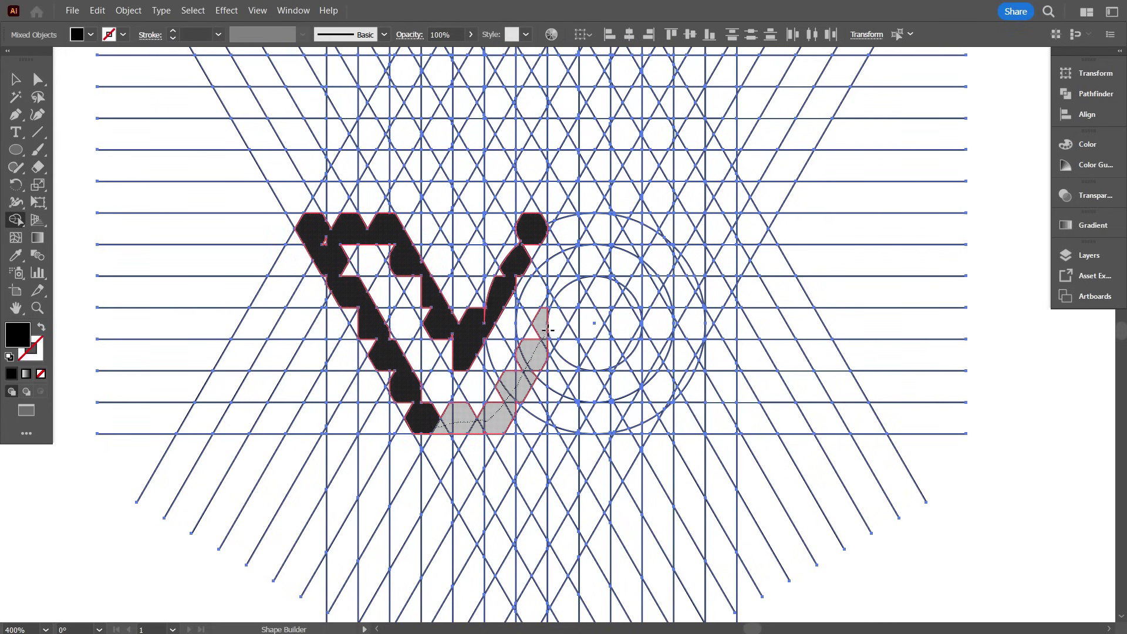
left_click_drag(569, 298, 568, 298)
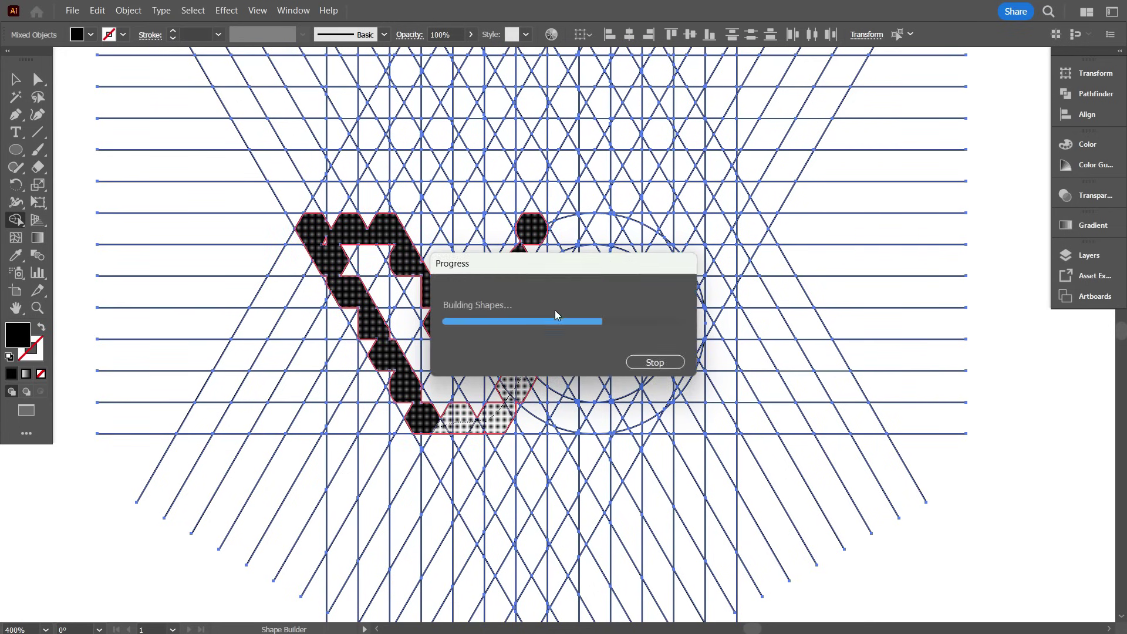
Merge grid cells into the D's slanted inner bar, its curved base and the outer ring joining the V's rising diagonal.
scroll(586, 304, "up", 2)
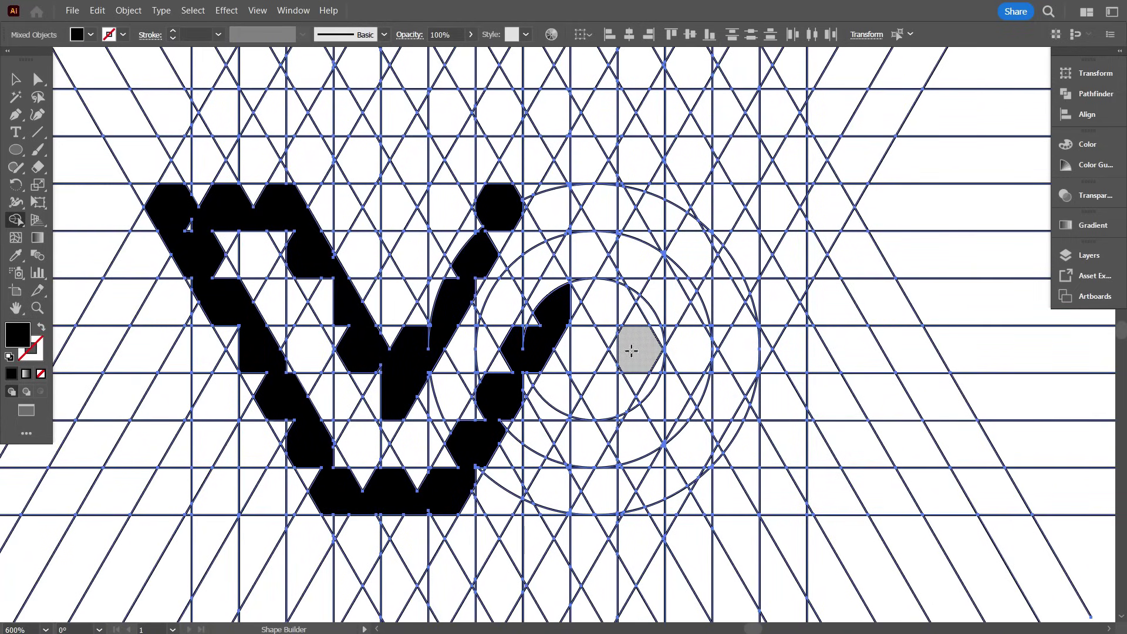
mouse_move(634, 347)
left_mouse_down()
mouse_move(534, 507)
mouse_move(600, 496)
left_mouse_up()
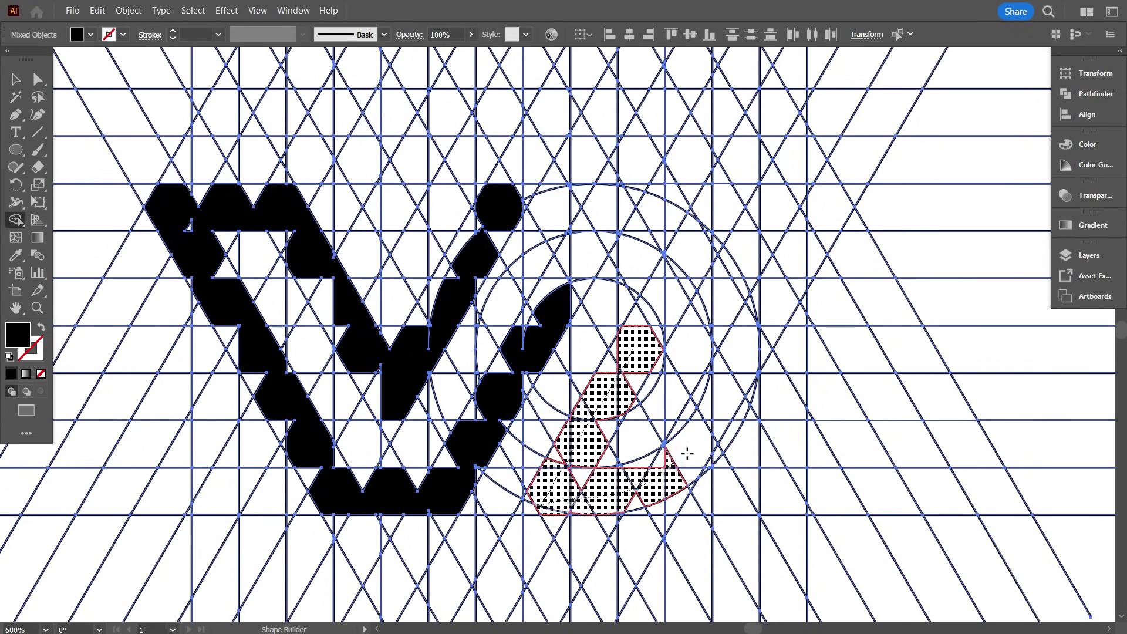
mouse_move(687, 454)
left_mouse_down()
mouse_move(721, 370)
mouse_move(722, 300)
mouse_move(680, 254)
mouse_move(542, 199)
left_mouse_up()
Fill the notches where the D's ring meets the V and along the V's base and lower rising diagonal.
scroll(543, 199, "down", 2)
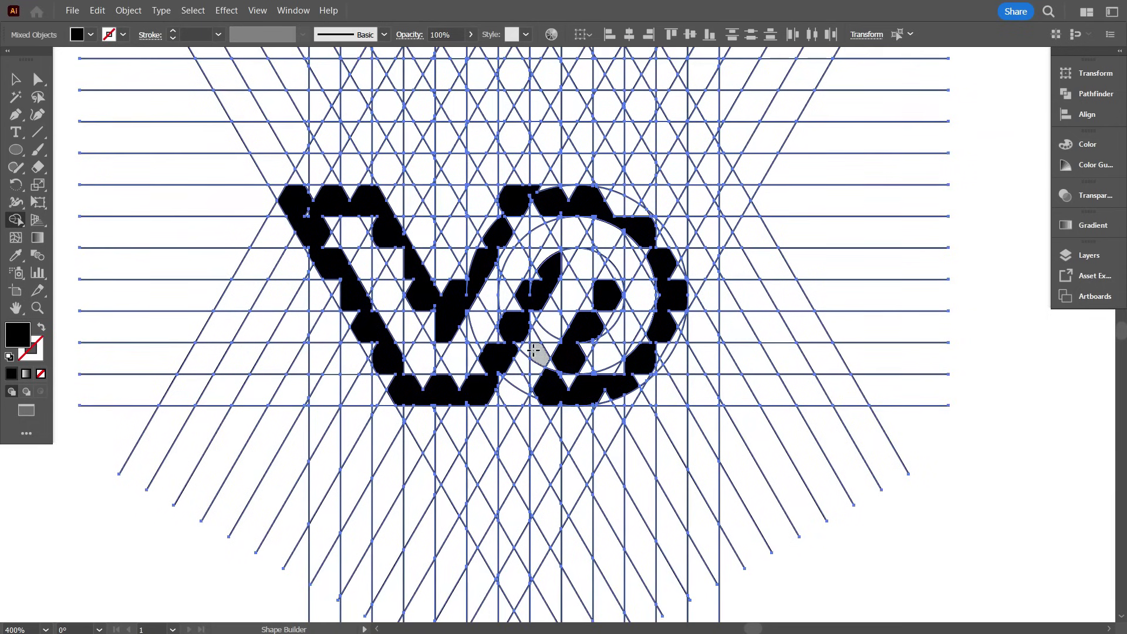
scroll(537, 352, "up", 3)
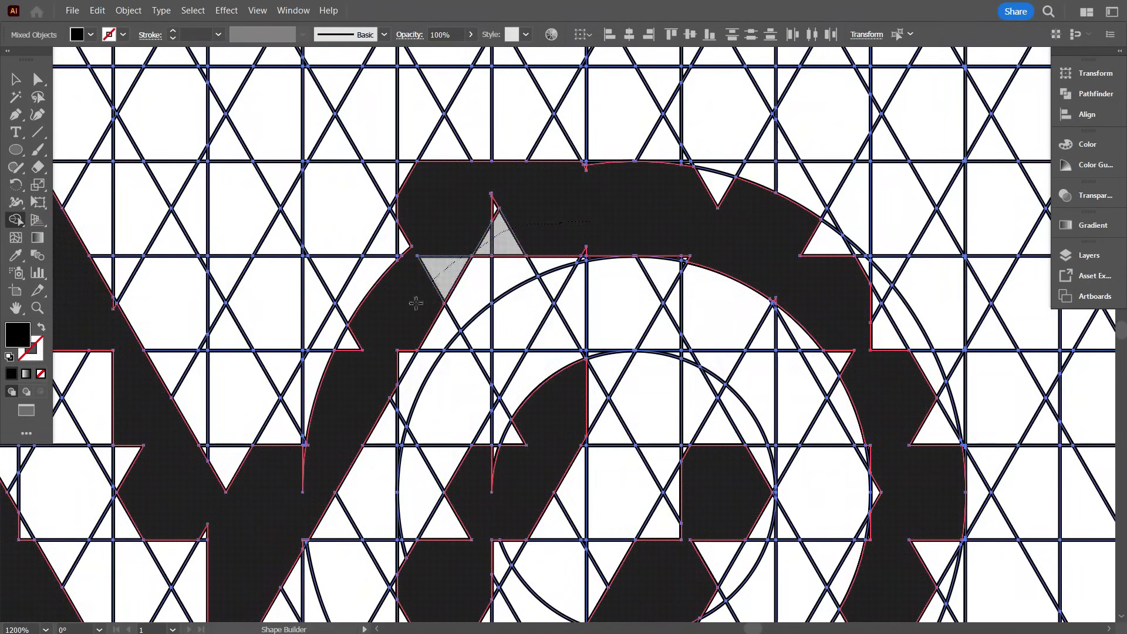
scroll(411, 311, "down", 5)
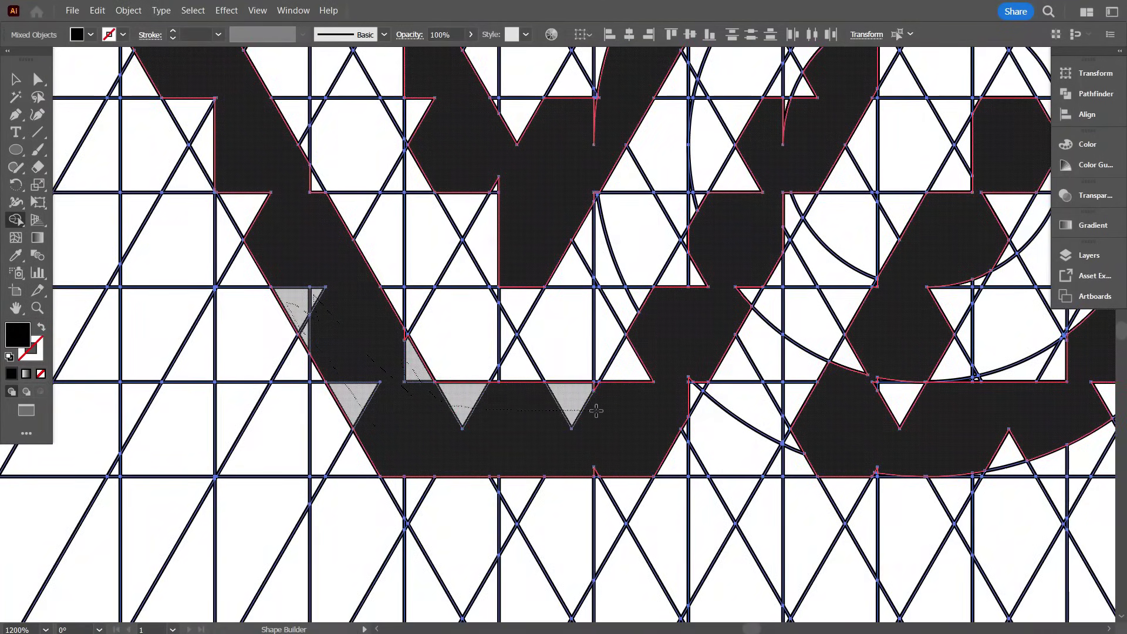
left_click_drag(595, 411, 591, 420)
scroll(578, 455, "up", 1)
left_click_drag(654, 356, 601, 363)
left_click_drag(734, 370, 601, 473)
mouse_move(722, 331)
left_mouse_down()
mouse_move(699, 261)
mouse_move(783, 118)
left_mouse_up()
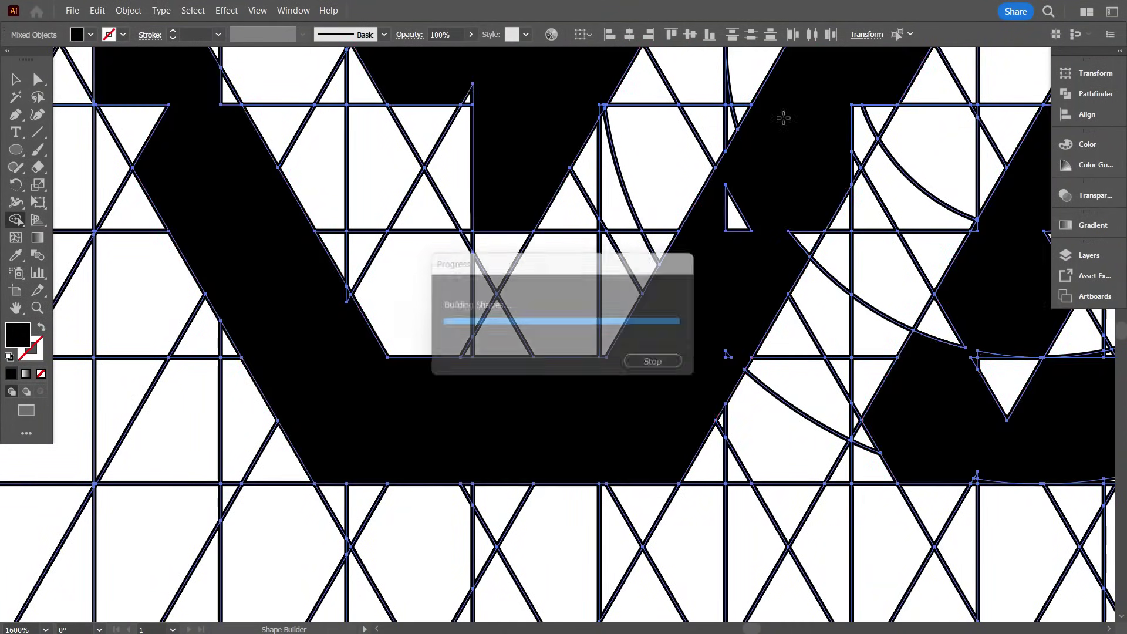
Fill the gaps at the upper end of the lower rising diagonal so its tip ends flat on the horizontal grid line.
scroll(787, 259, "up", 3)
scroll(845, 262, "up", 6)
scroll(822, 273, "down", 1)
scroll(897, 232, "up", 1)
mouse_move(899, 232)
left_mouse_down()
mouse_move(834, 246)
mouse_move(801, 282)
mouse_move(893, 206)
mouse_move(845, 220)
mouse_move(832, 278)
left_mouse_up()
scroll(802, 277, "down", 3)
scroll(836, 276, "up", 2)
scroll(881, 162, "up", 2)
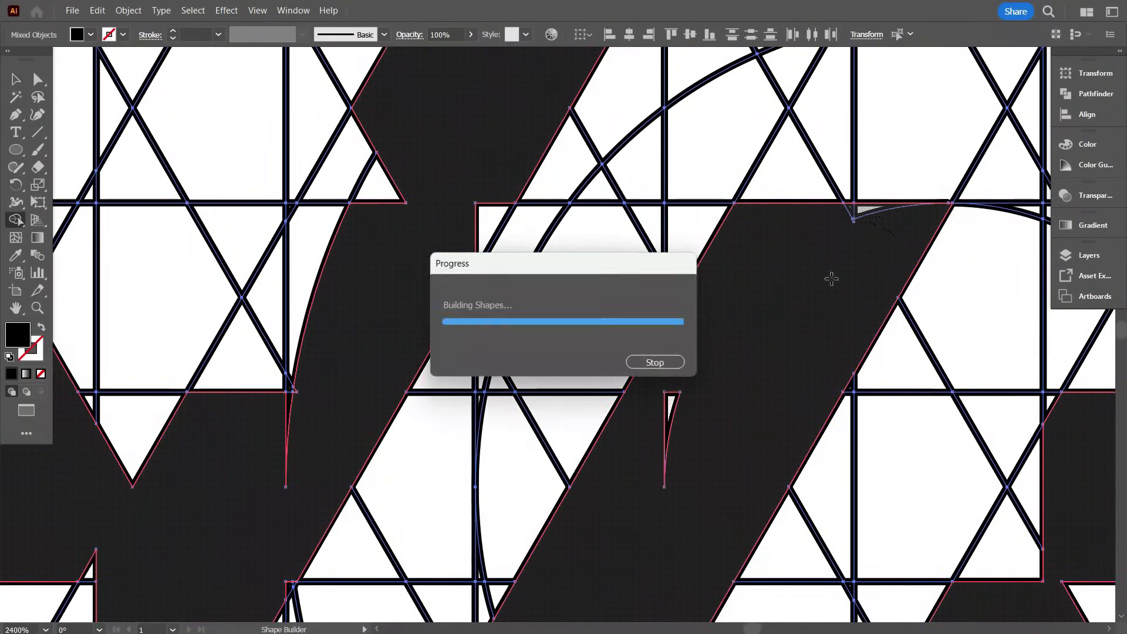
Fill the notches along the D's slanted inner bar and the base where the bar meets the curve.
scroll(831, 278, "down", 5)
scroll(800, 357, "up", 5)
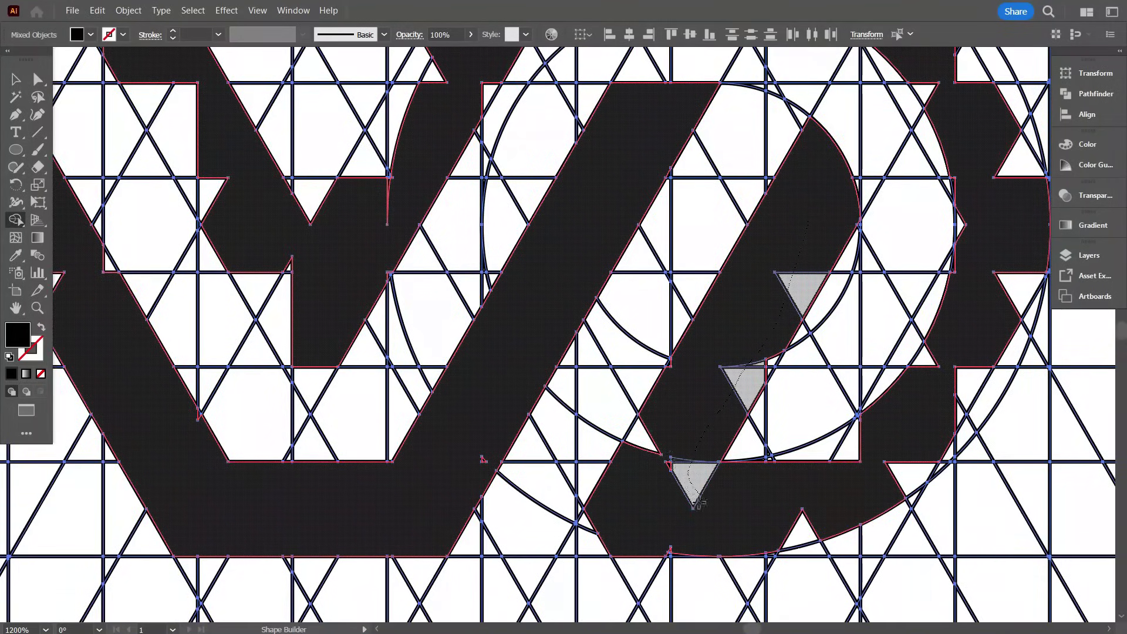
left_click_drag(700, 504, 589, 530)
scroll(589, 531, "down", 3)
scroll(640, 557, "up", 5)
left_click_drag(560, 445, 552, 281)
left_click_drag(757, 376, 815, 411)
scroll(721, 370, "down", 3)
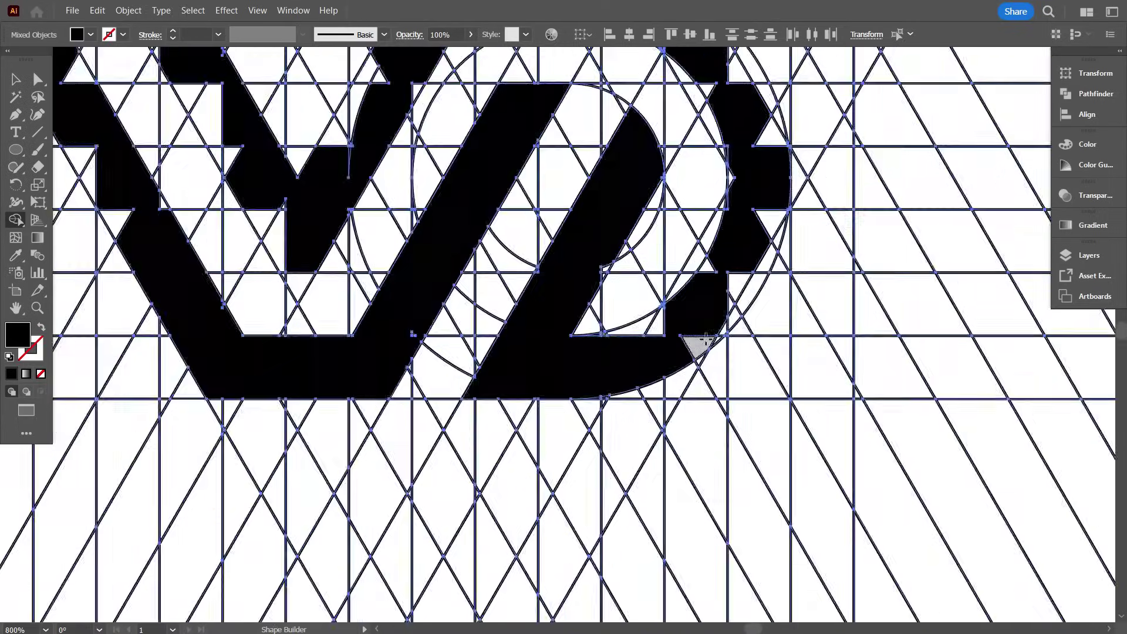
Fill the gaps and clean the edges along the D's lower-right curve and right side between the two larger circles.
scroll(698, 345, "up", 8)
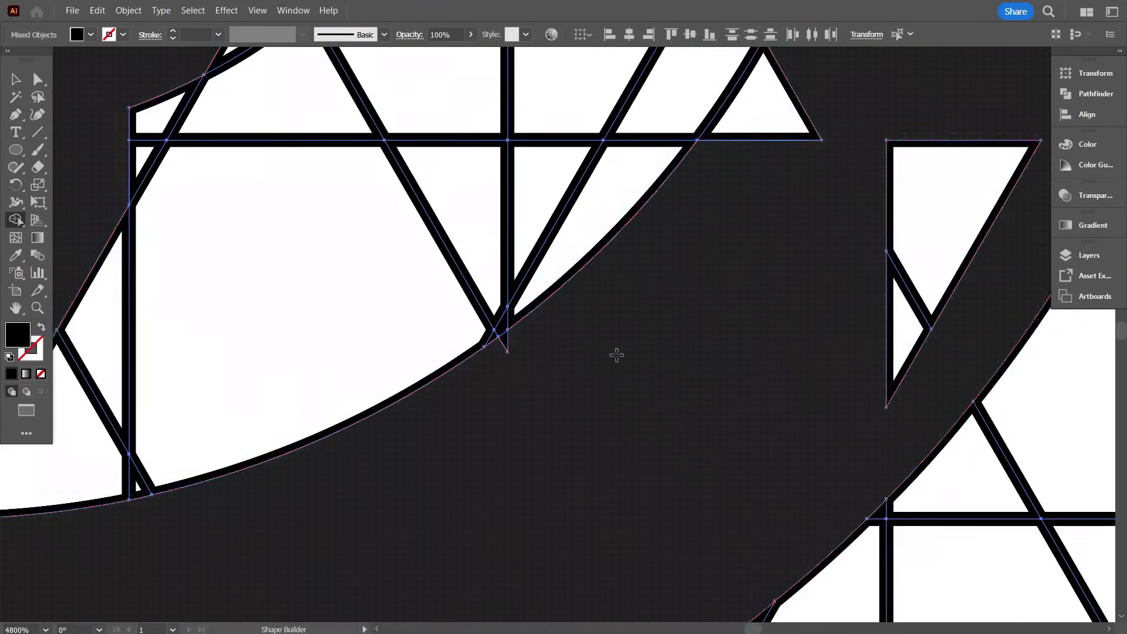
scroll(616, 355, "down", 3)
scroll(664, 352, "up", 3)
mouse_move(709, 269)
left_mouse_down()
mouse_move(674, 337)
mouse_move(757, 308)
left_mouse_up()
scroll(727, 367, "up", 3)
scroll(705, 365, "up", 2)
left_click_drag(689, 373, 640, 379)
left_click_drag(673, 422, 629, 491)
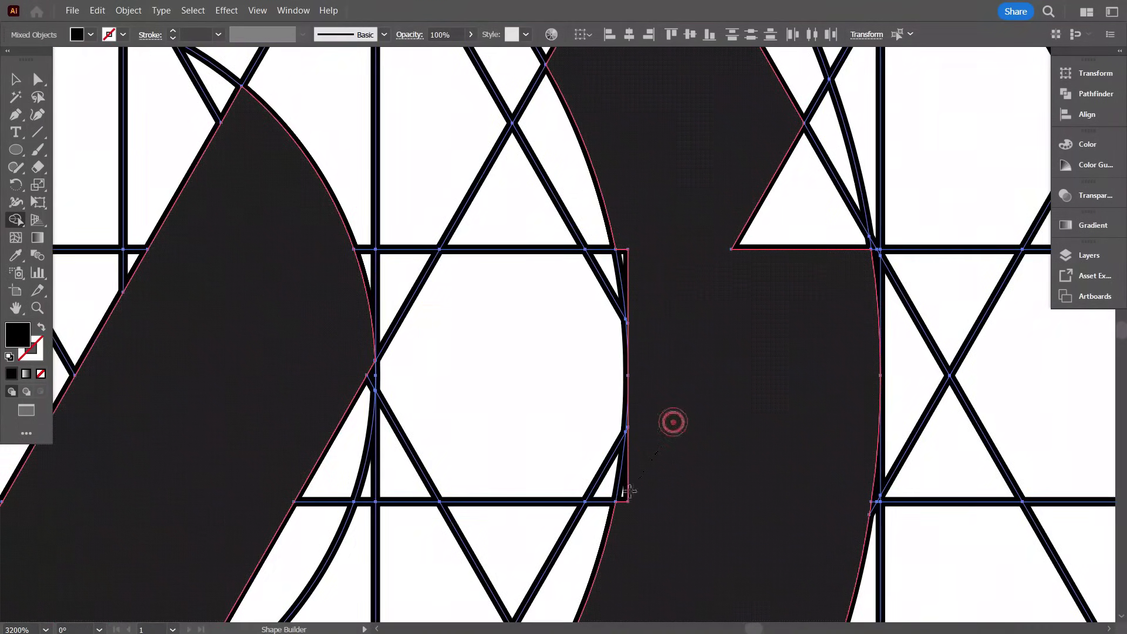
scroll(640, 423, "up", 3)
left_click_drag(644, 385, 624, 449)
mouse_move(712, 325)
left_mouse_down()
mouse_move(838, 442)
mouse_move(581, 199)
mouse_move(543, 203)
left_mouse_up()
Fill the notches along the D's upper-right curve and its top bar, following the two larger circles.
scroll(646, 305, "up", 4)
mouse_move(689, 384)
left_mouse_down()
mouse_move(637, 315)
mouse_move(385, 273)
left_mouse_up()
scroll(639, 386, "down", 3)
scroll(446, 305, "up", 2)
left_click_drag(528, 223, 247, 133)
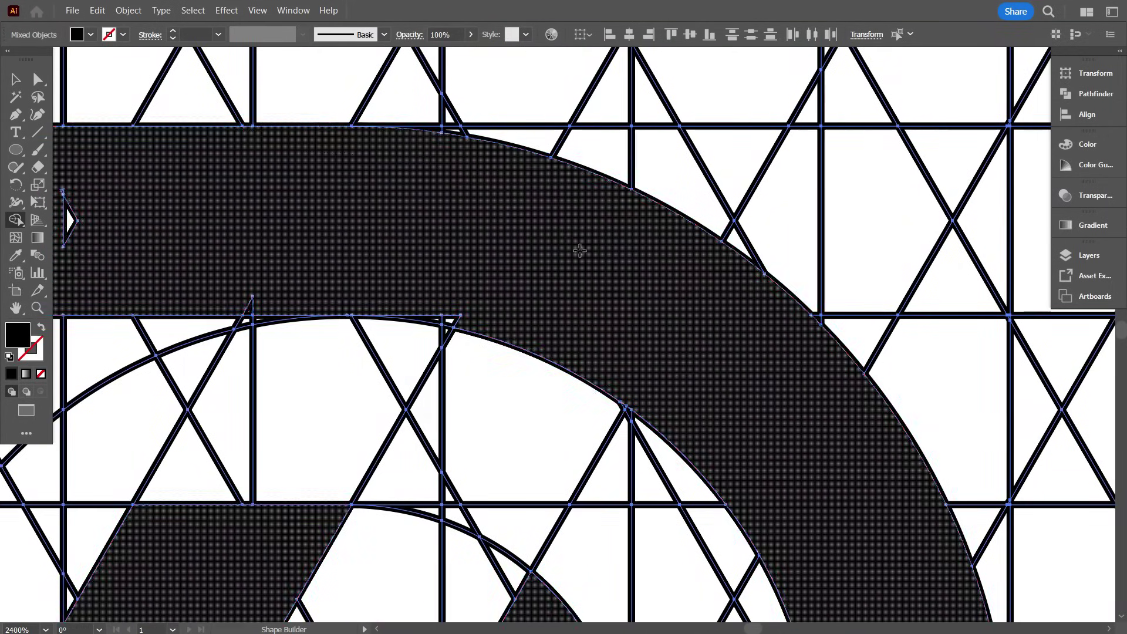
scroll(570, 249, "left", 4)
left_click_drag(567, 248, 664, 300)
left_click_drag(117, 333, 118, 346)
scroll(329, 276, "left", 4)
scroll(543, 229, "down", 1)
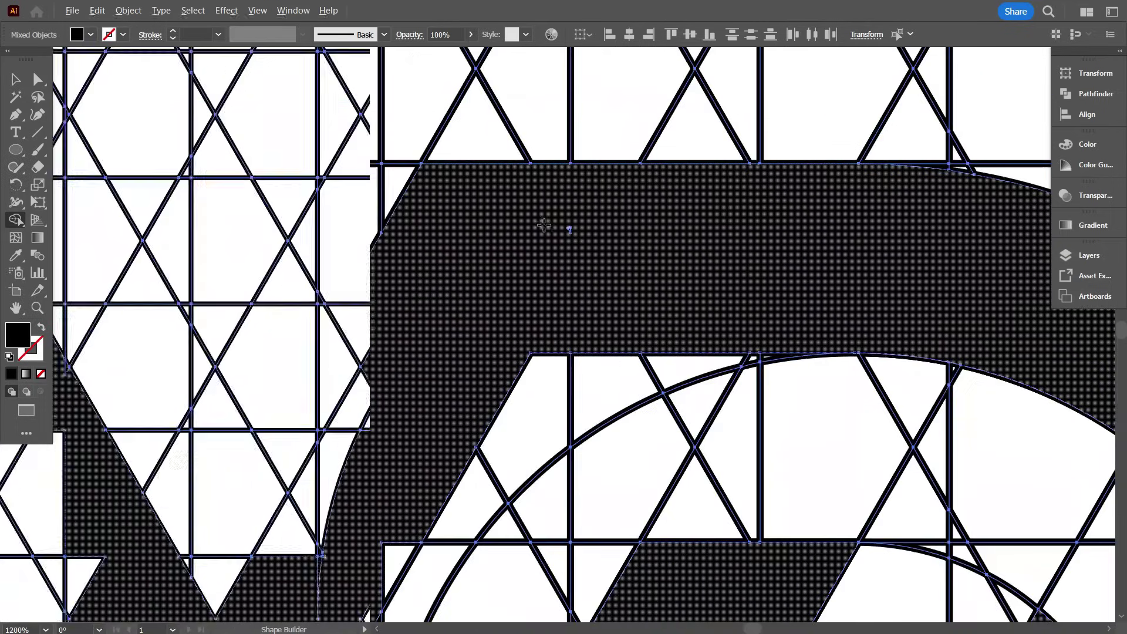
Fill the missing cells along the V's upper rising diagonal and around its valley.
scroll(563, 376, "up", 2)
mouse_move(609, 176)
left_mouse_down()
mouse_move(448, 460)
mouse_move(677, 191)
left_mouse_up()
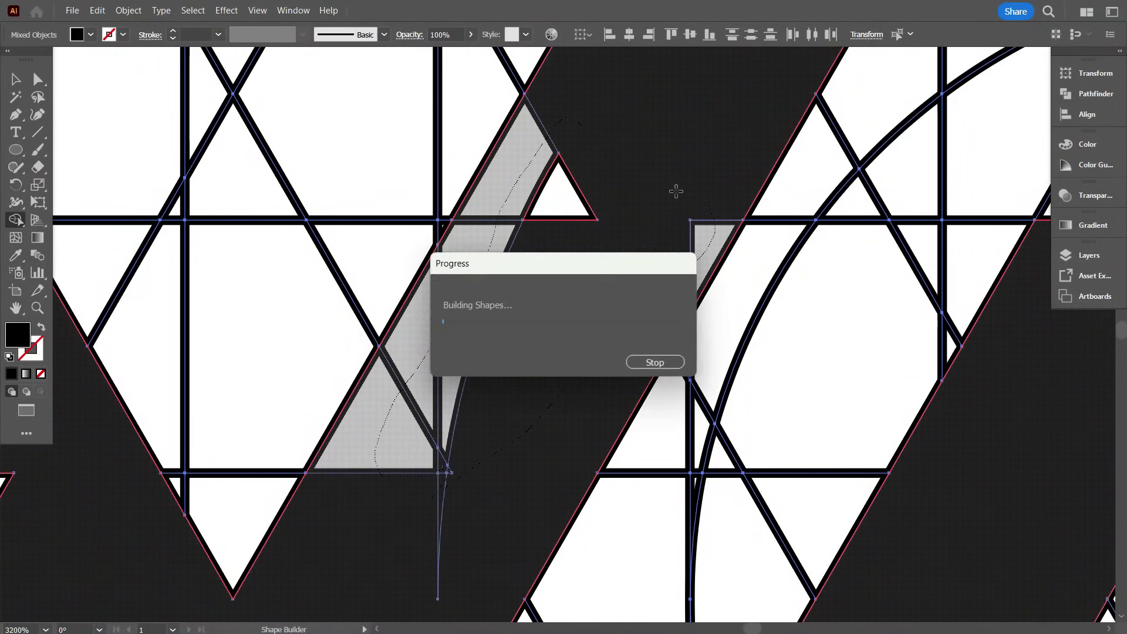
scroll(676, 235, "down", 4)
scroll(586, 378, "up", 2)
mouse_move(575, 346)
left_mouse_down()
mouse_move(517, 305)
mouse_move(484, 202)
mouse_move(392, 101)
left_mouse_up()
scroll(392, 101, "down", 4)
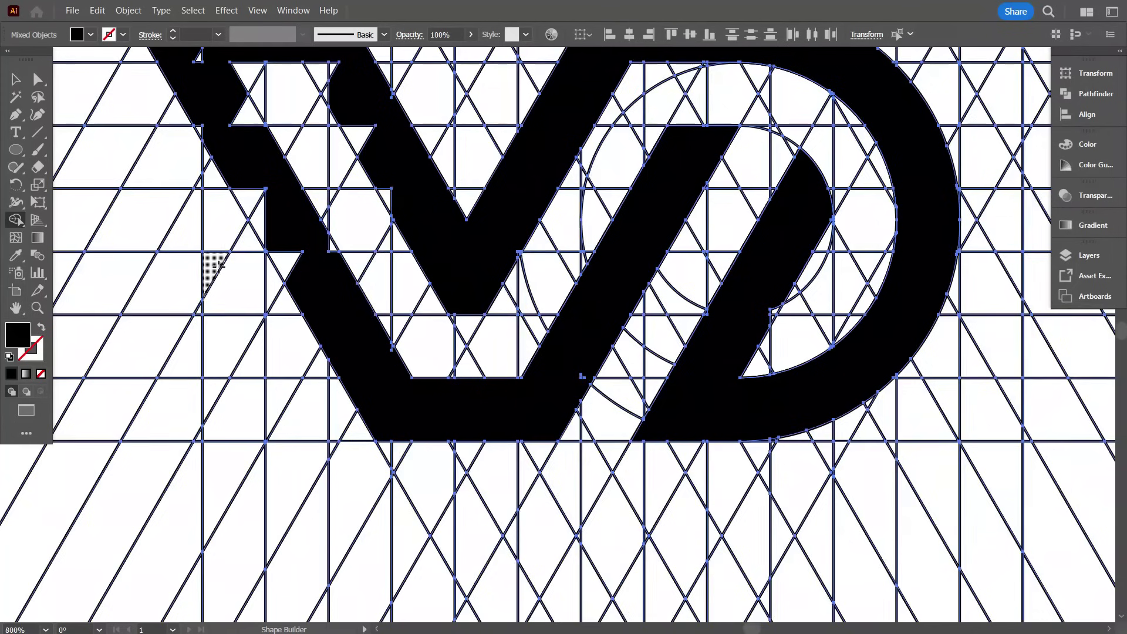
Fill the remaining notches in the V's left arm, top bar and inner descending stroke.
scroll(965, 554, "up", 4)
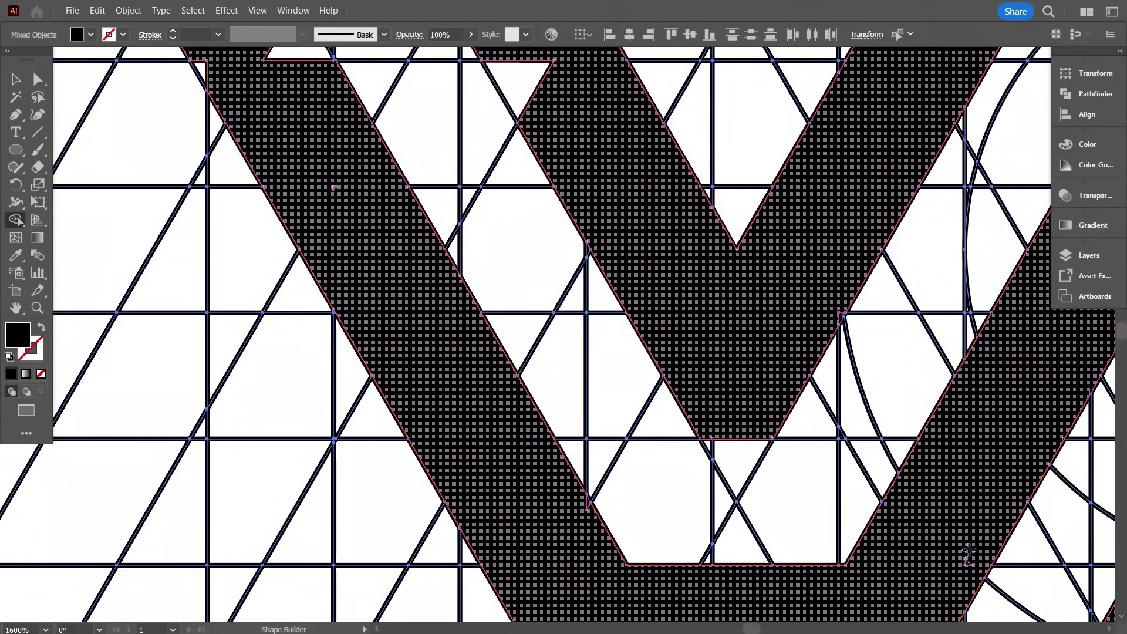
left_click_drag(968, 550, 968, 567)
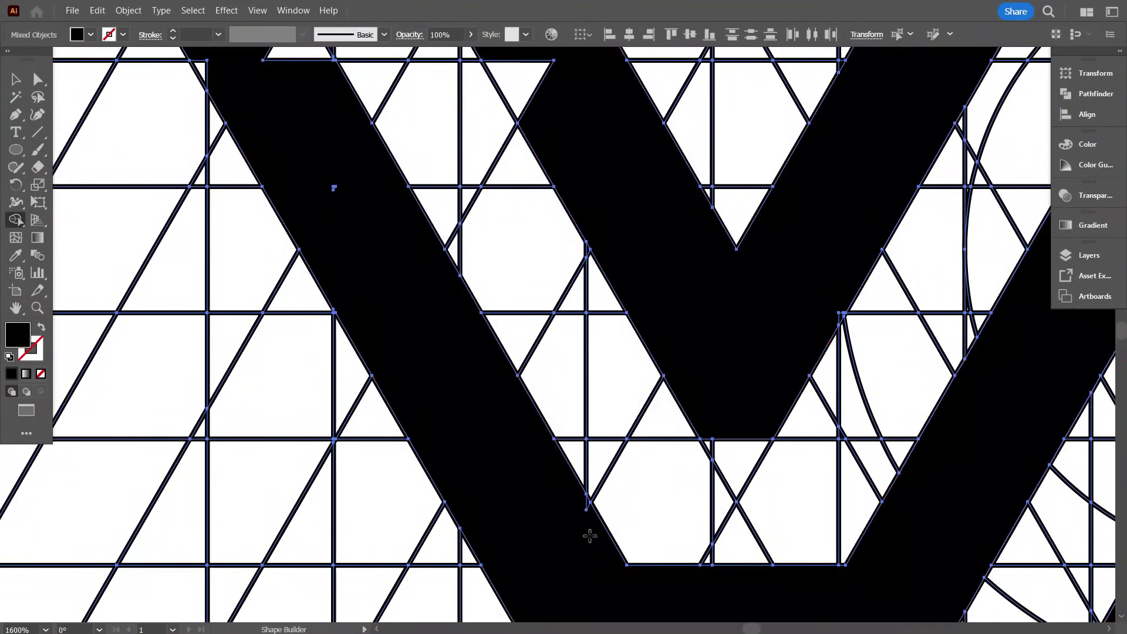
scroll(662, 385, "up", 4)
scroll(661, 385, "left", 3)
mouse_move(400, 285)
left_mouse_down()
mouse_move(445, 90)
mouse_move(632, 197)
mouse_move(743, 313)
left_mouse_up()
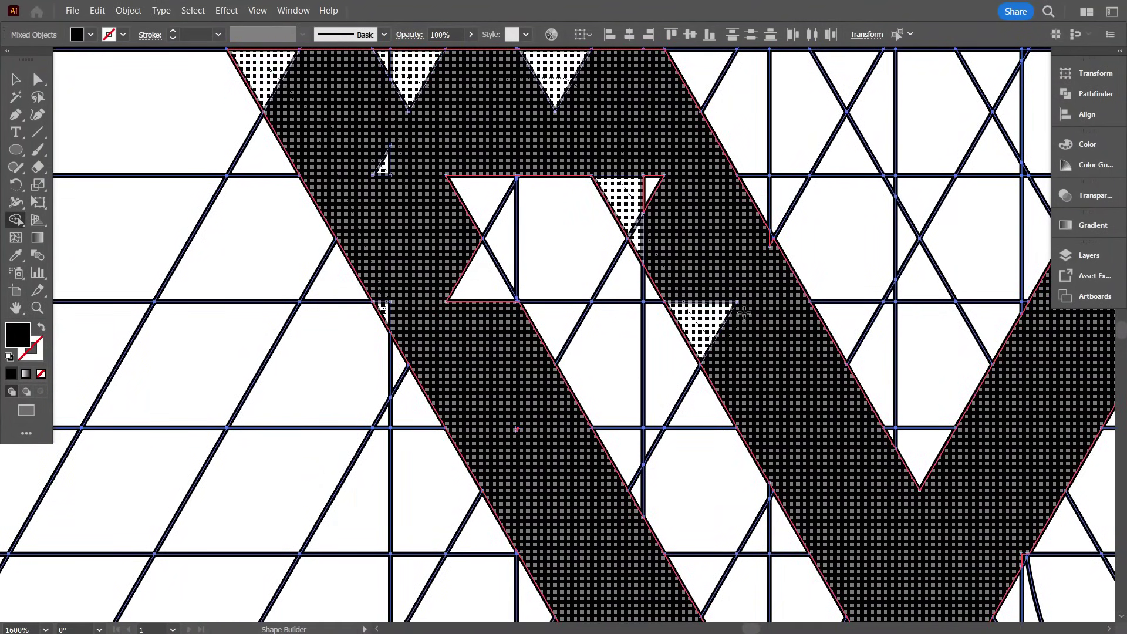
left_click_drag(611, 145, 611, 147)
scroll(554, 246, "down", 6)
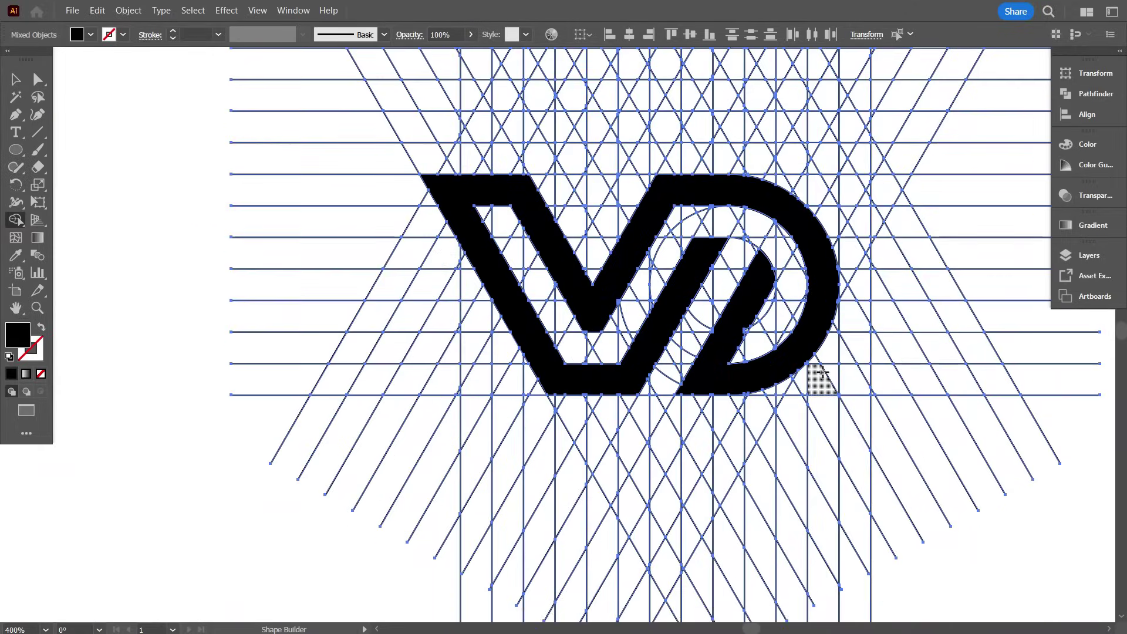
Trim the small leftover spurs from the edges of the D's slanted inner bar, and reselect the logo with its grid.
key("v")
left_click(117, 159)
scroll(433, 322, "down", 2)
left_click(498, 317)
scroll(551, 365, "up", 6)
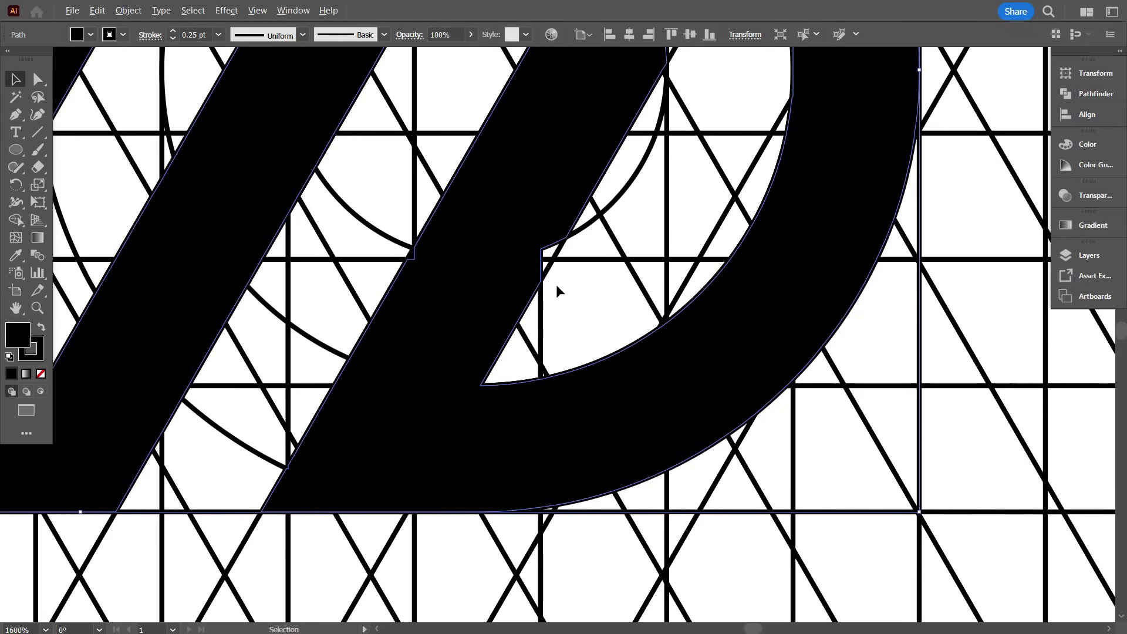
left_click(599, 314)
key("ctrl+a")
key("shift+m")
scroll(303, 249, "up", 4)
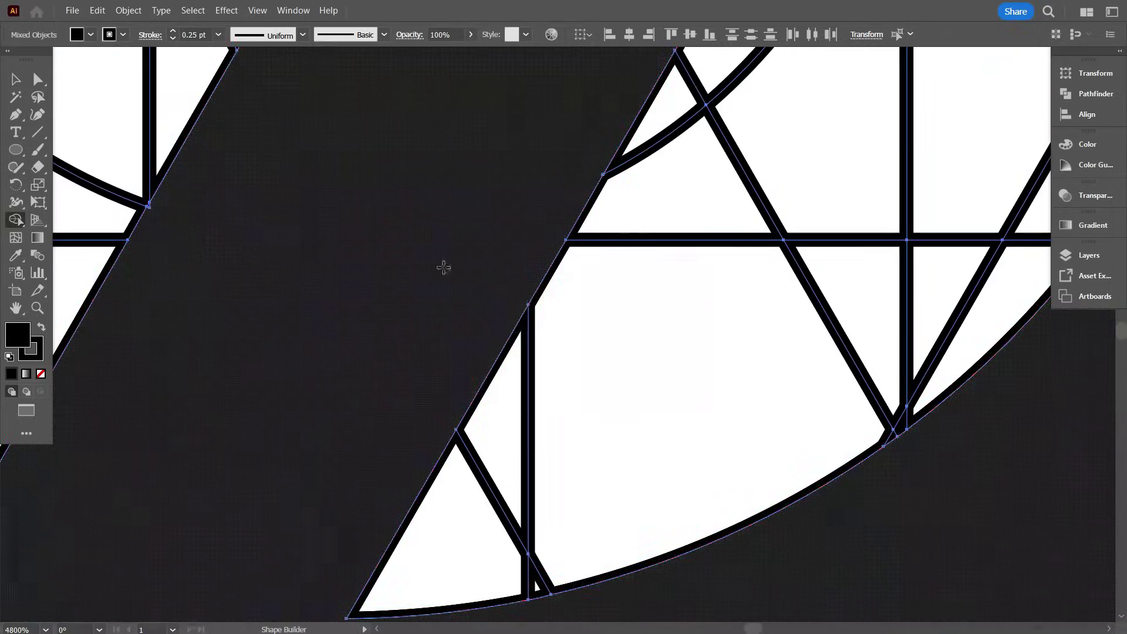
scroll(587, 288, "down", 3)
scroll(317, 471, "up", 6)
scroll(498, 437, "down", 11)
left_click(19, 79)
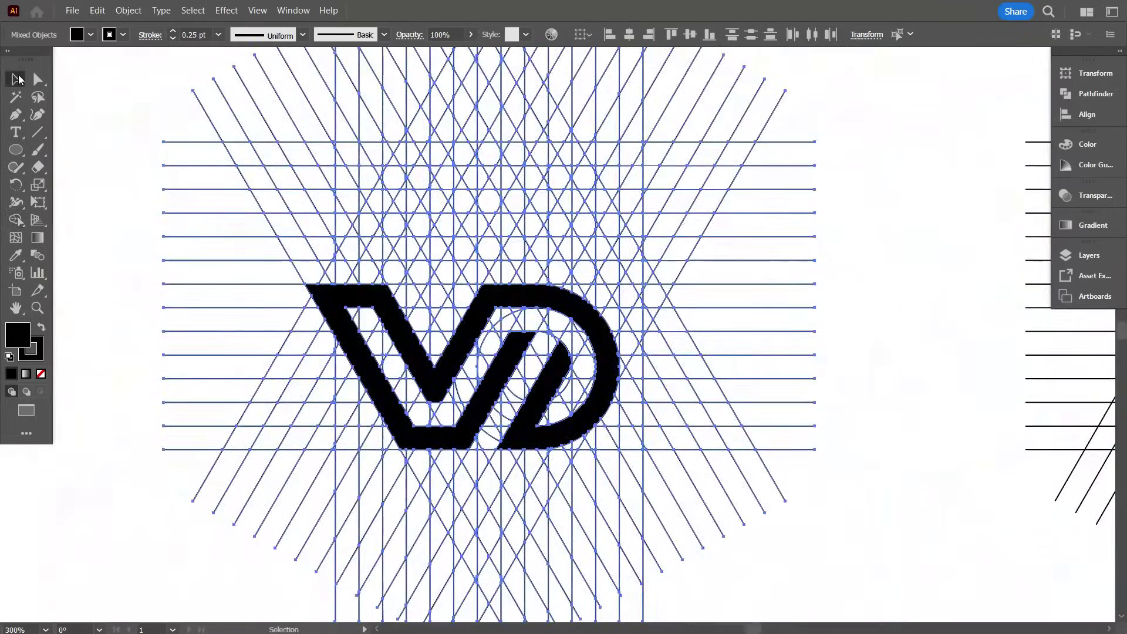
scroll(467, 528, "down", 2)
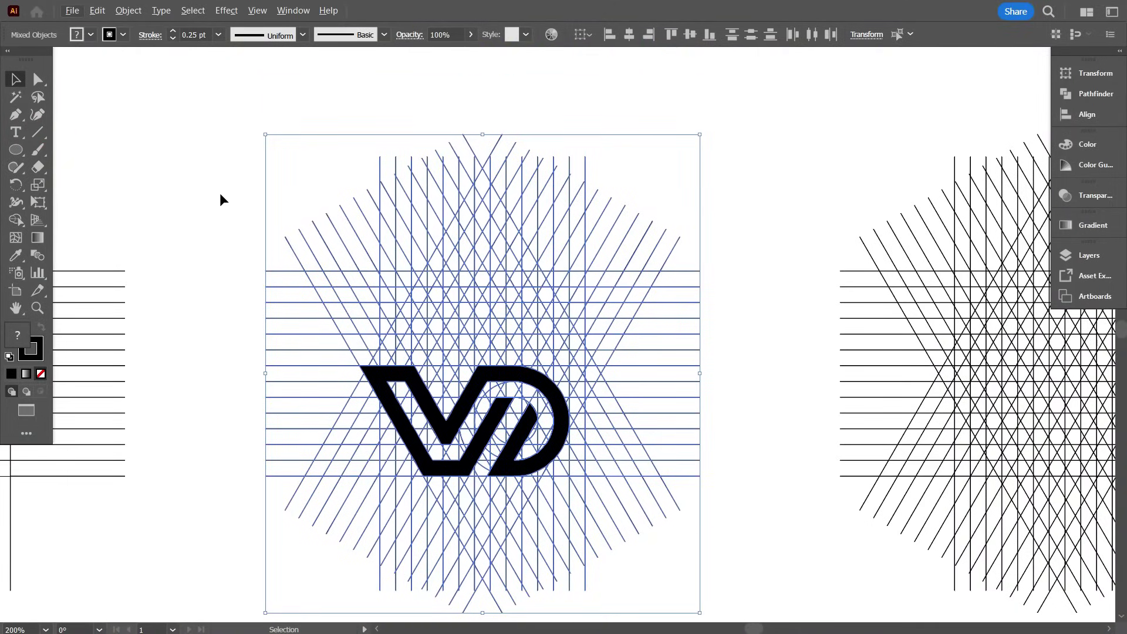
Move the merged VD logo out of its construction grid into the empty space above it.
left_click(220, 197)
left_click_drag(474, 455, 494, 160)
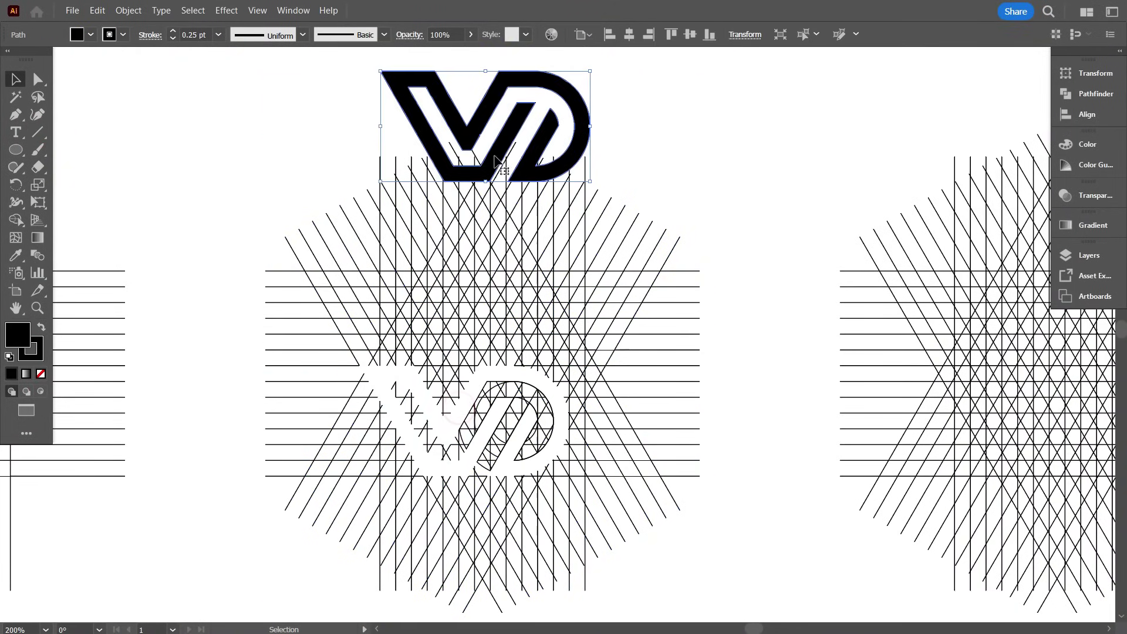
scroll(499, 209, "up", 4)
left_click_drag(491, 293, 493, 196)
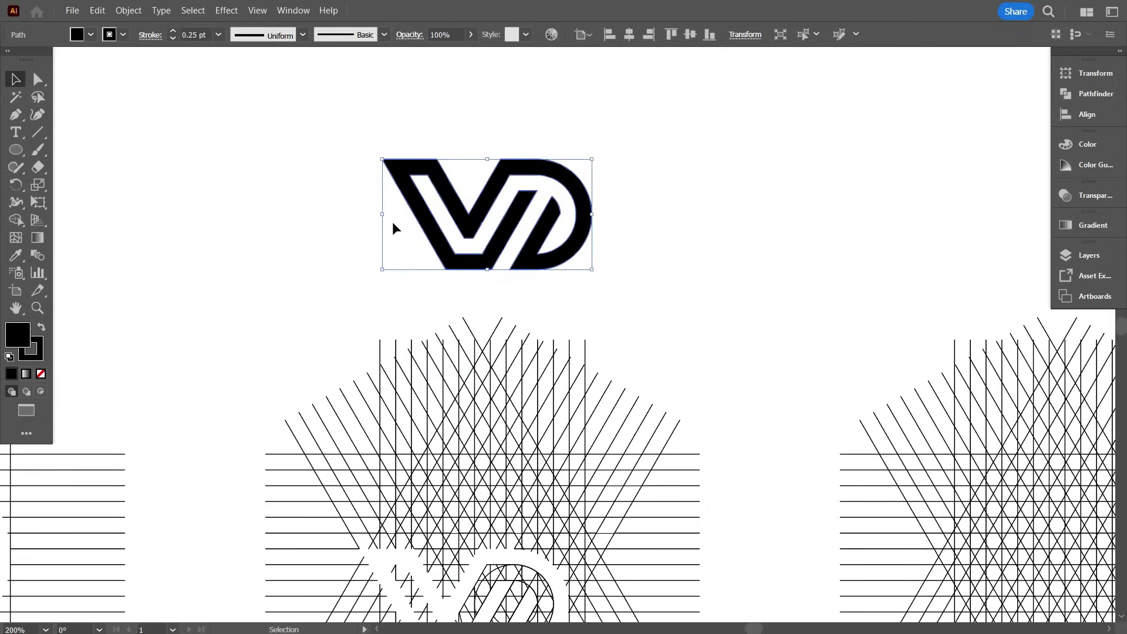
left_click(352, 256)
Remove the stroke from the VD logo, keeping only its black fill.
scroll(552, 252, "up", 5)
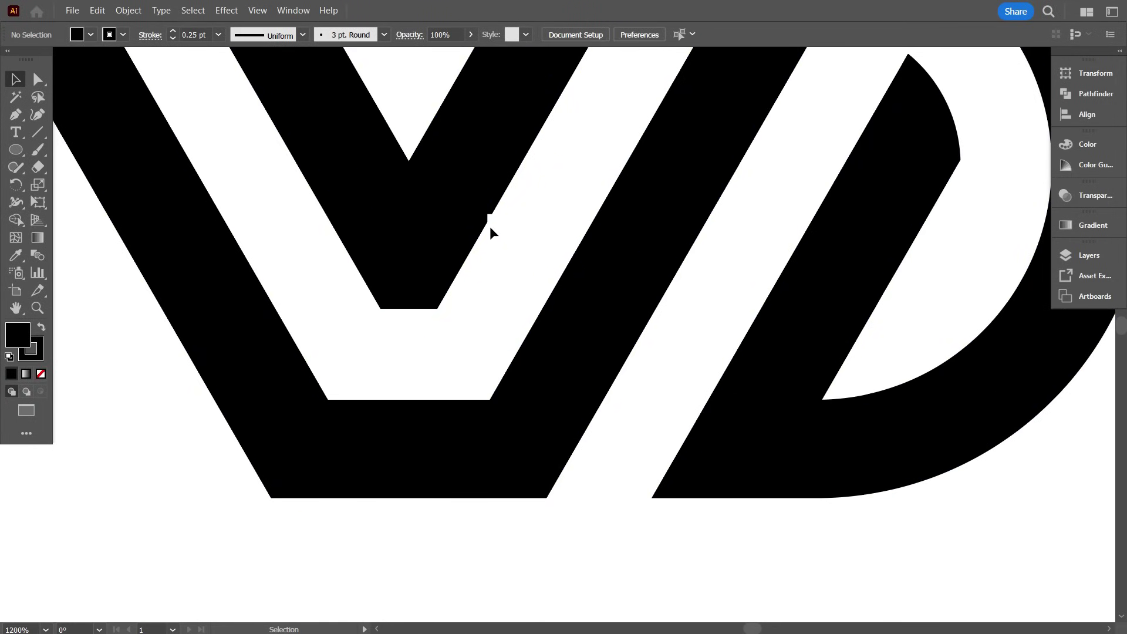
scroll(490, 228, "up", 4)
scroll(415, 167, "down", 6)
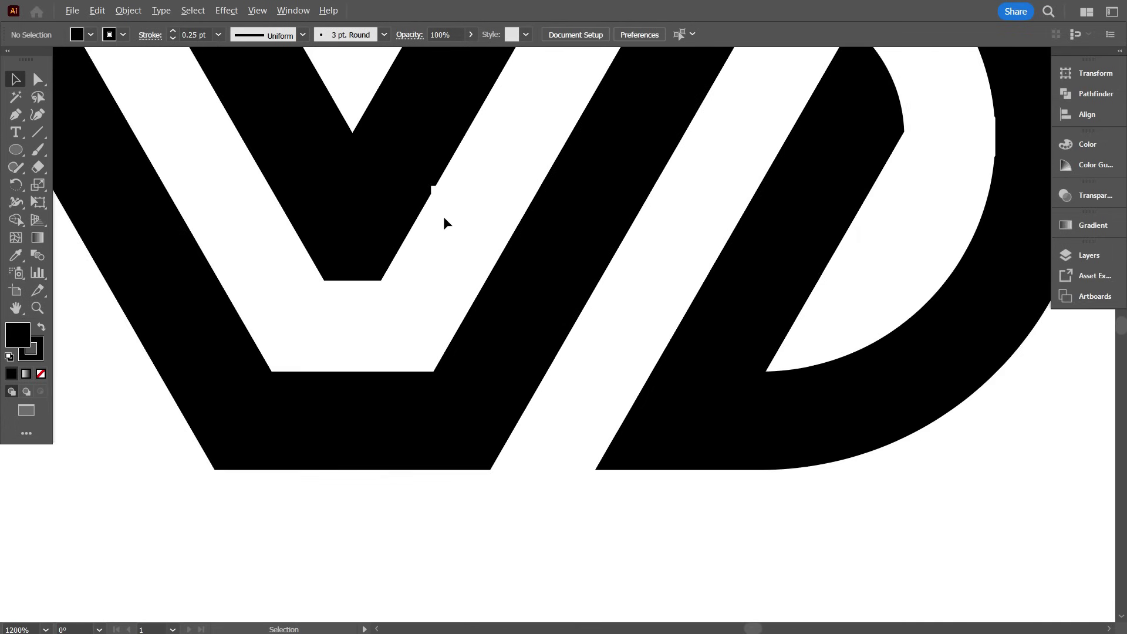
scroll(444, 251, "up", 8)
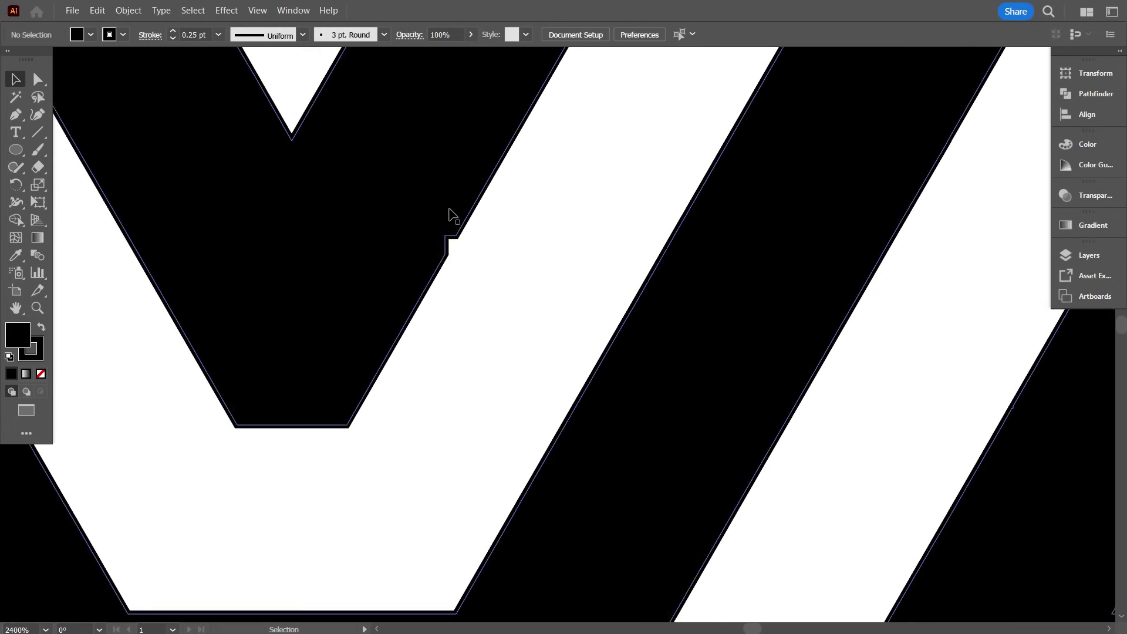
scroll(452, 216, "down", 5)
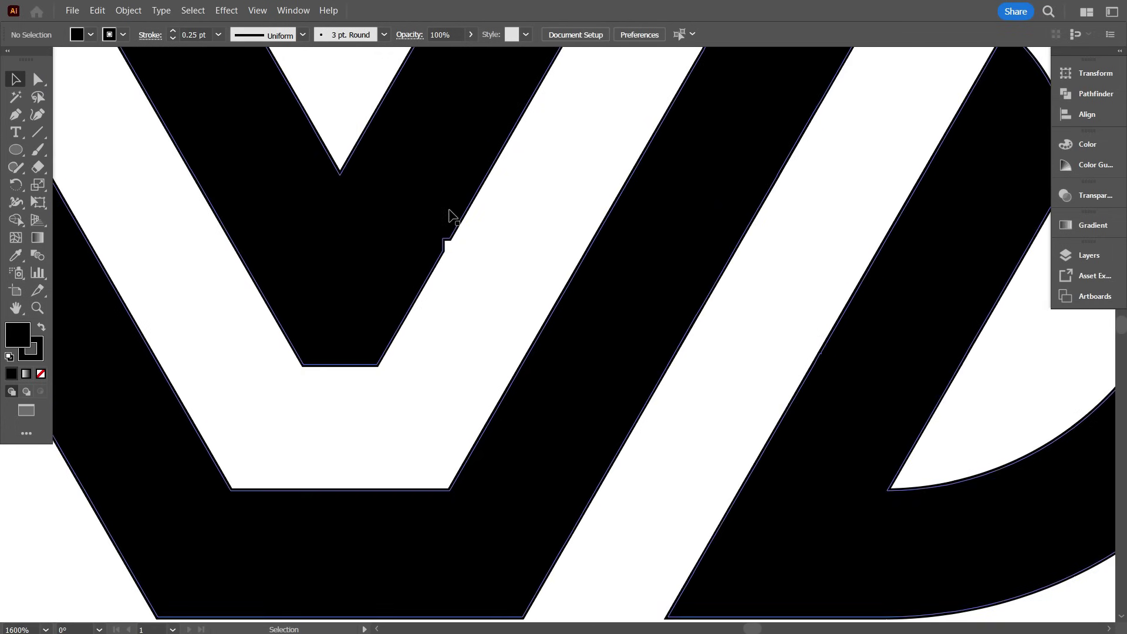
left_click(450, 215)
scroll(450, 215, "down", 2)
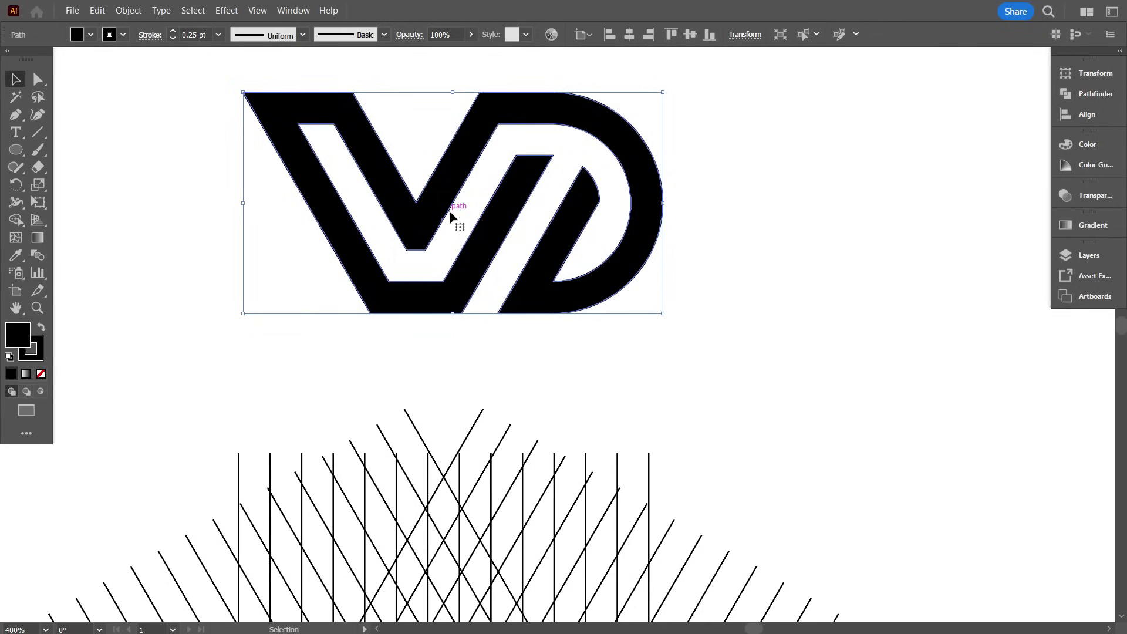
left_click(459, 222)
left_click(458, 221)
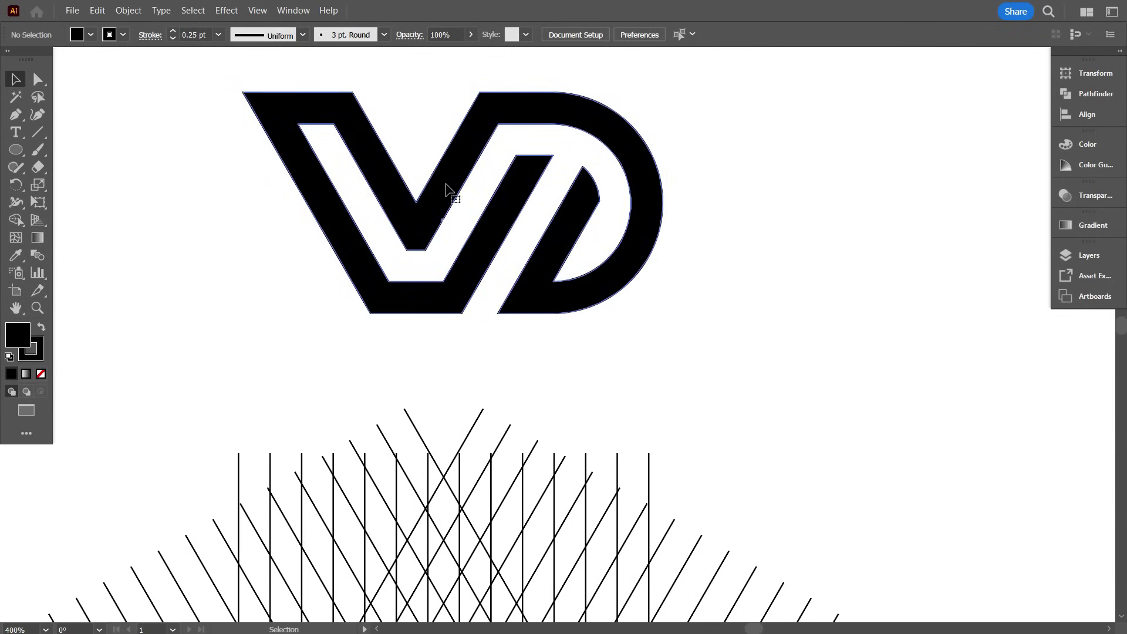
left_click(447, 183)
left_click(124, 36)
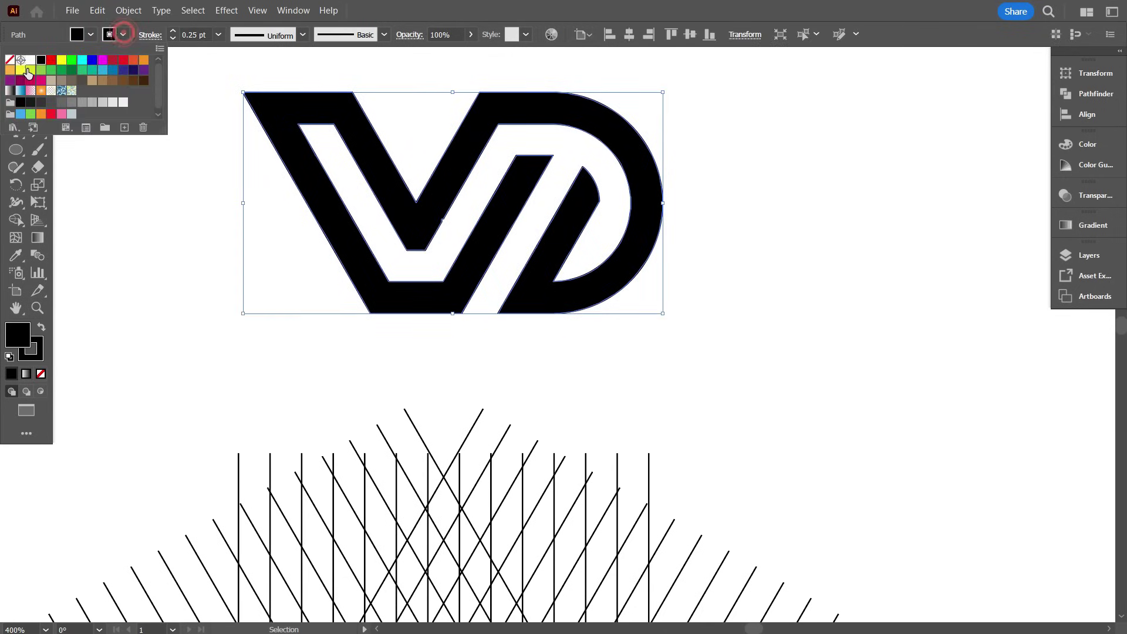
left_click(25, 69)
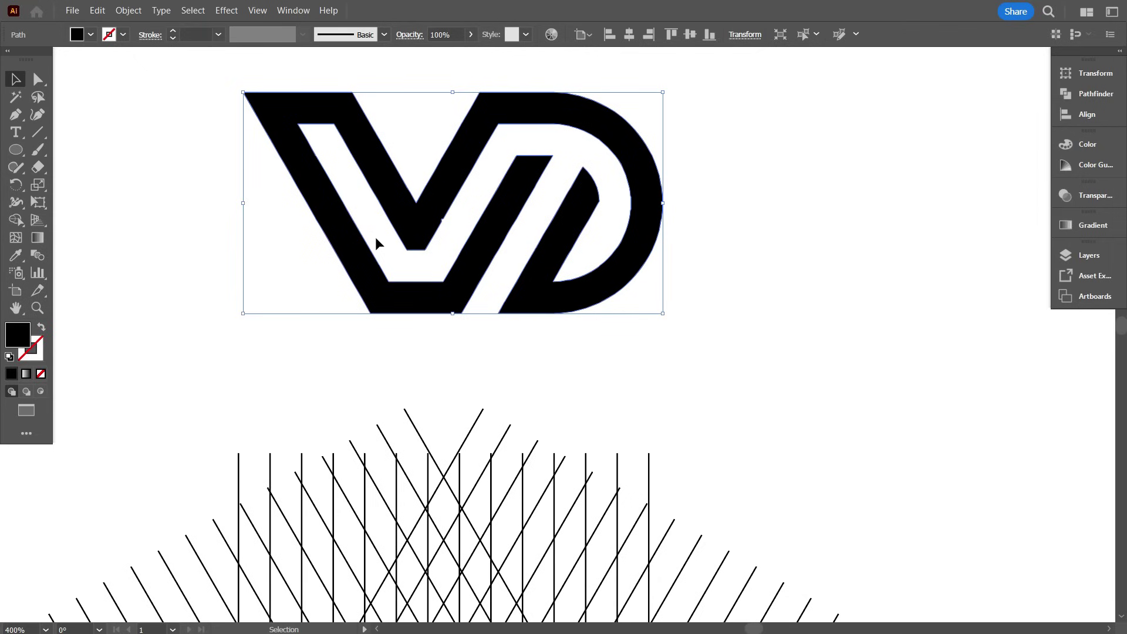
Delete the stray anchor point that forms the notch on the lower edge of the V's rising diagonal.
left_click_drag(15, 114, 82, 155)
scroll(443, 226, "up", 6)
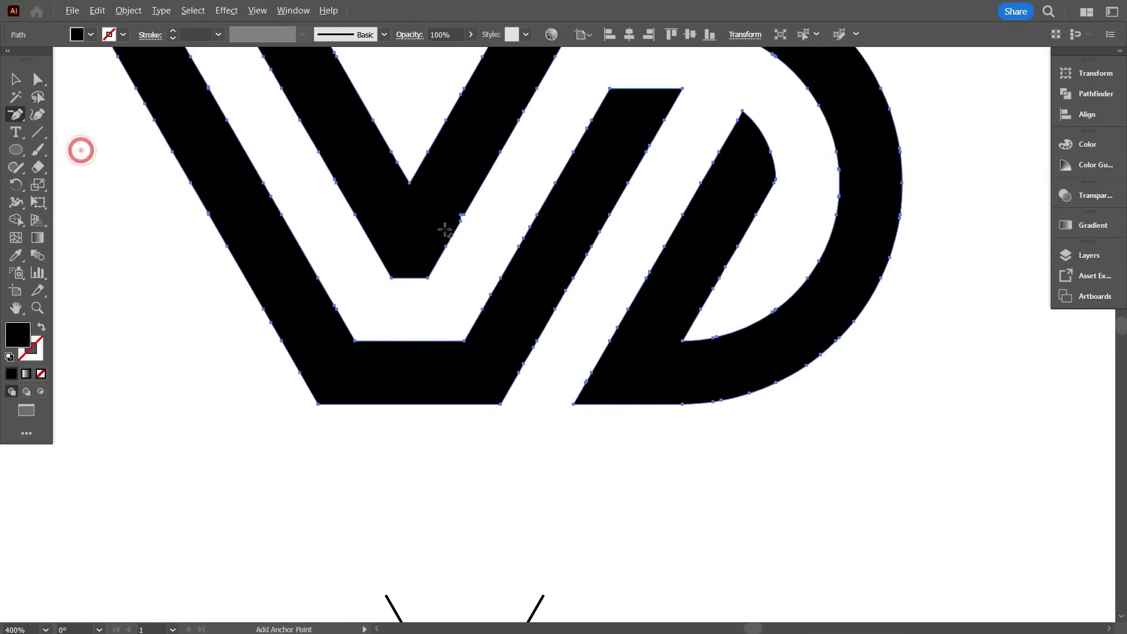
scroll(457, 229, "up", 2)
scroll(411, 227, "up", 3)
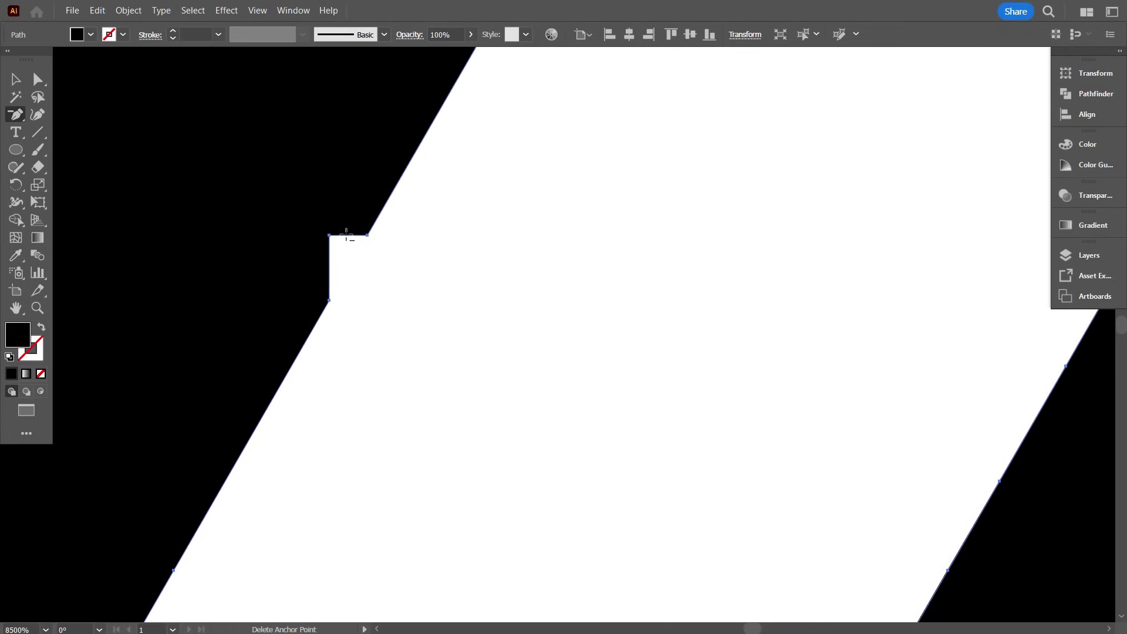
left_click(328, 235)
key("plus")
scroll(427, 309, "down", 10)
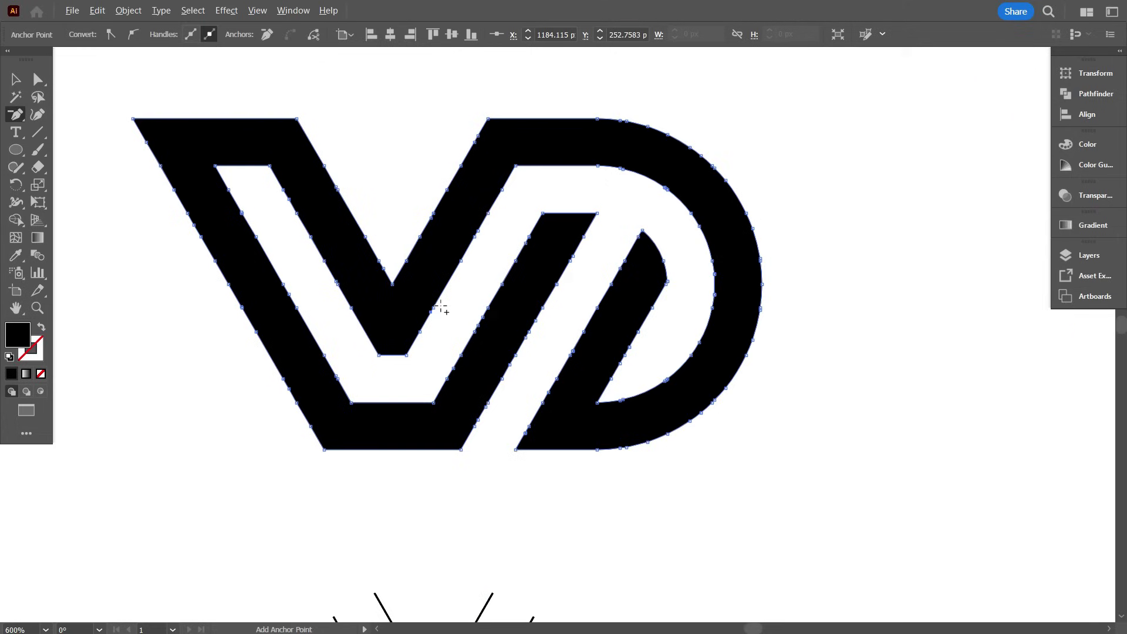
left_click(16, 79)
scroll(480, 316, "down", 4)
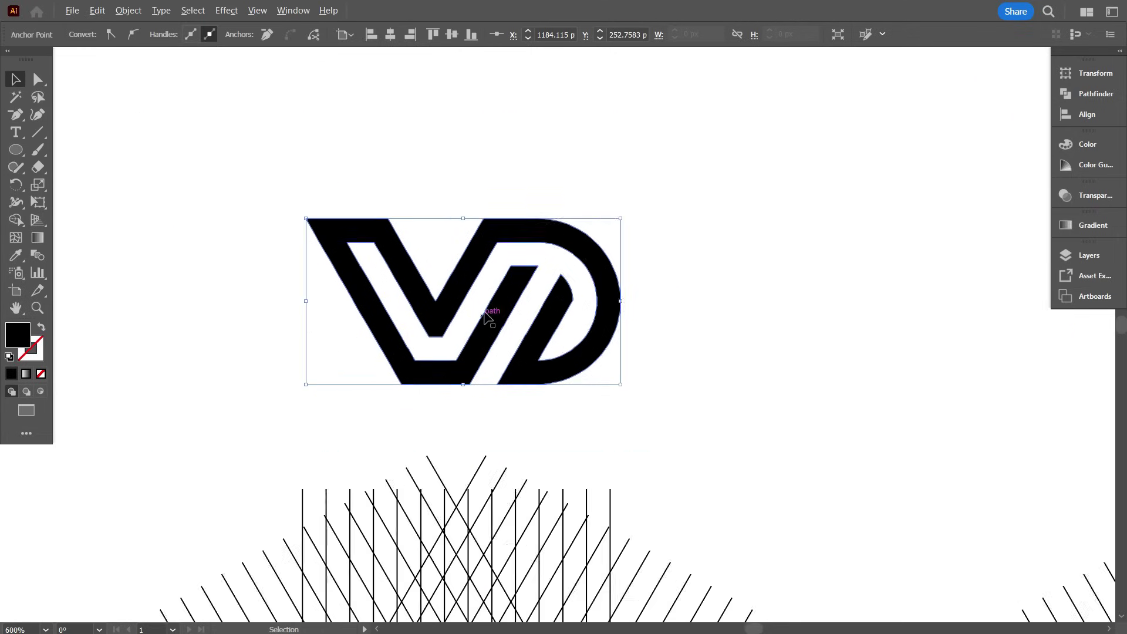
left_click(610, 365)
Thicken the VD logo with a black 2 pt stroke.
scroll(610, 365, "down", 2)
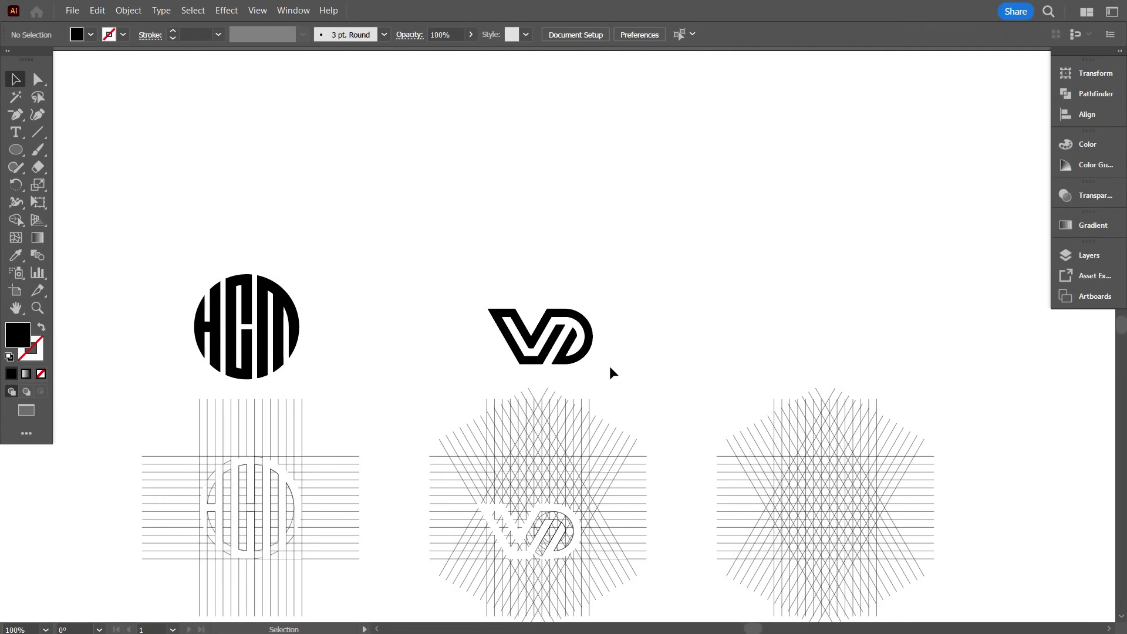
scroll(551, 358, "up", 2)
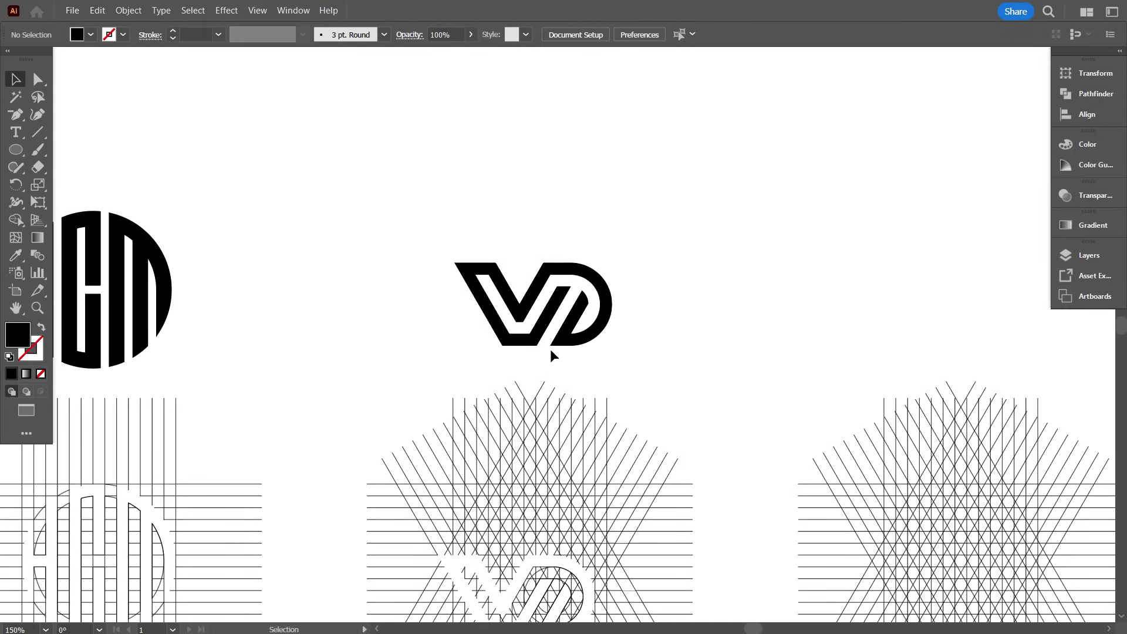
left_click(516, 253)
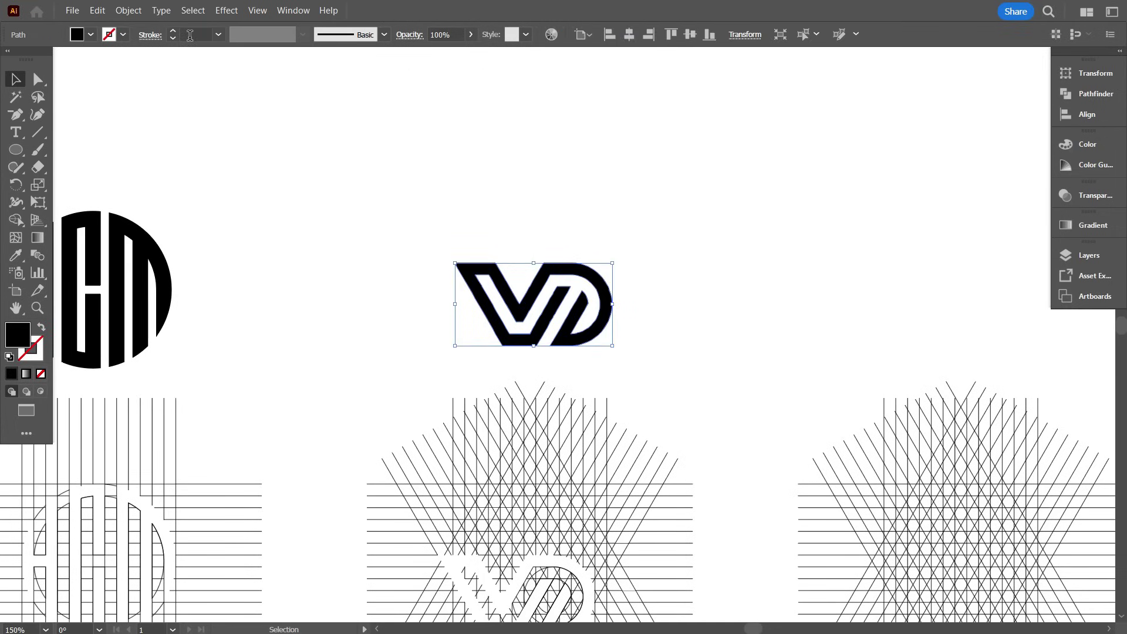
type("25")
key("Return")
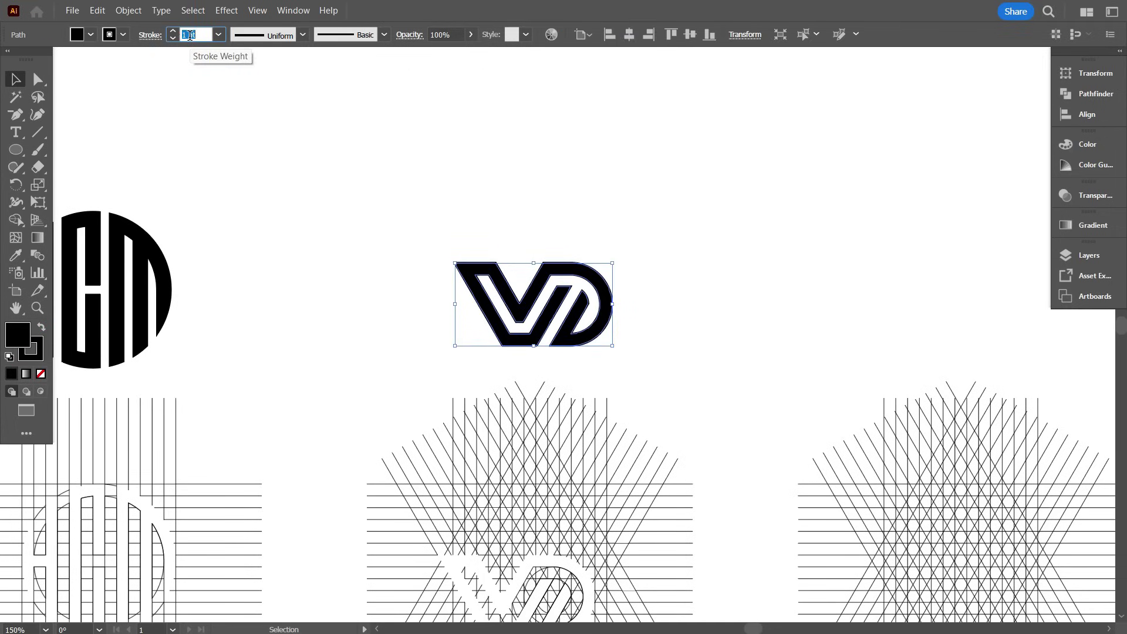
left_click(216, 101)
scroll(558, 344, "down", 1)
scroll(596, 332, "up", 2)
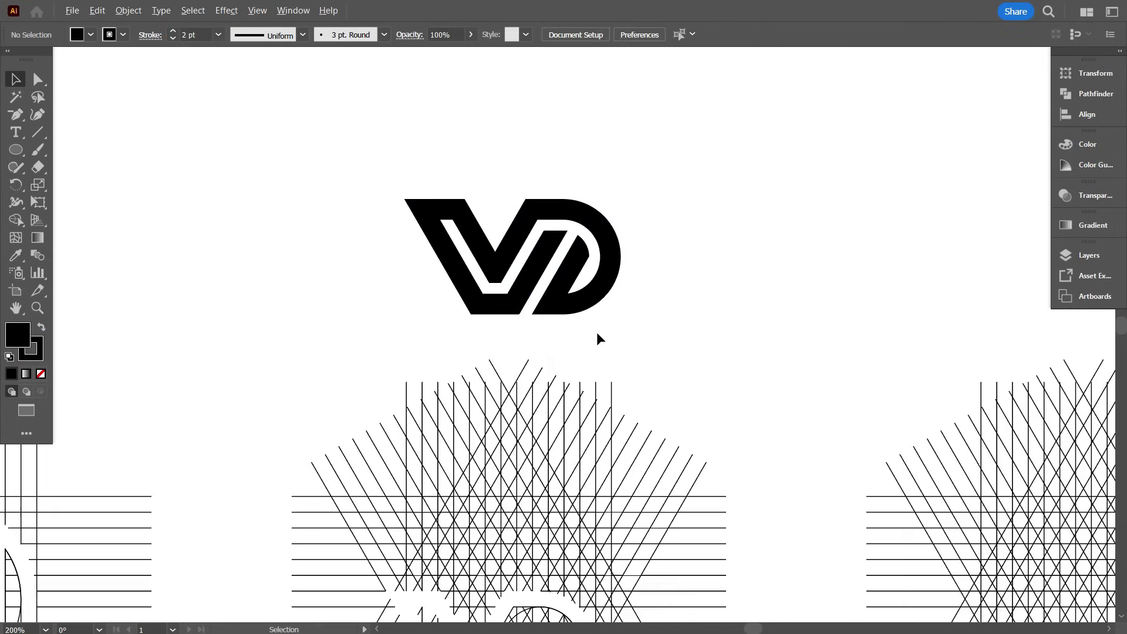
scroll(605, 335, "up", 2)
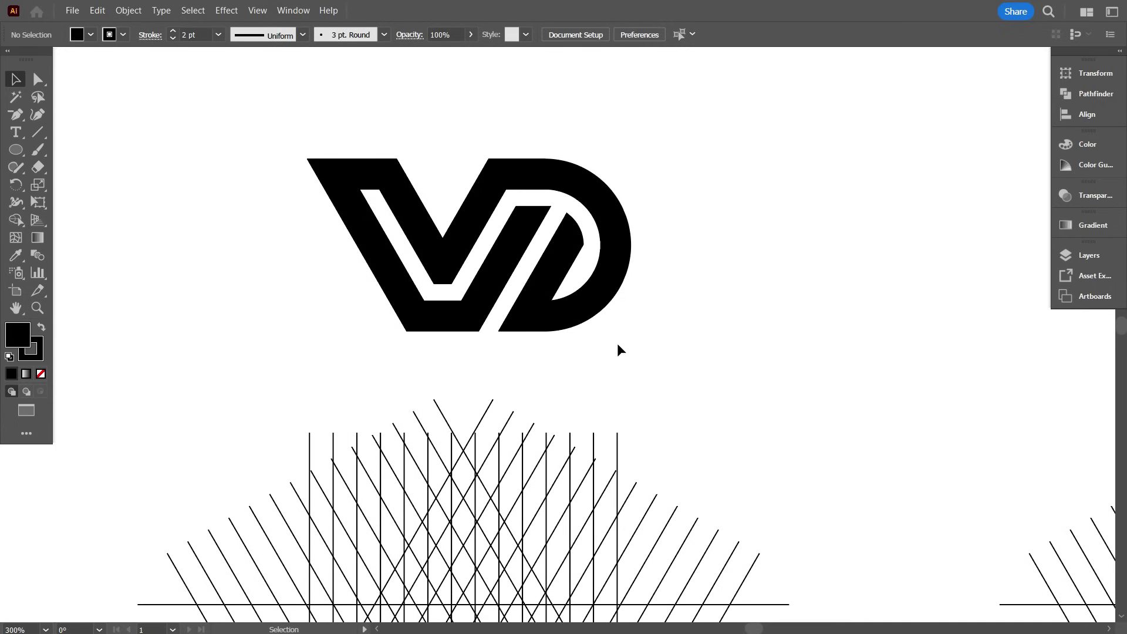
scroll(620, 350, "down", 2)
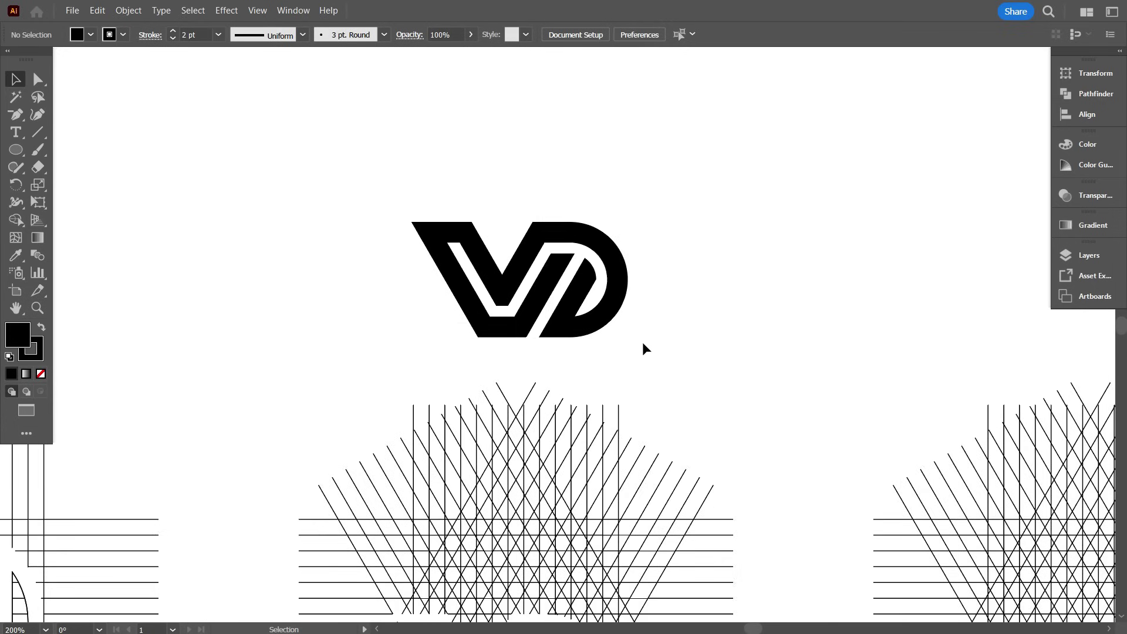
scroll(642, 349, "up", 1)
Expand the stroked VD logo so its outline becomes filled shapes.
key("ctrl+a")
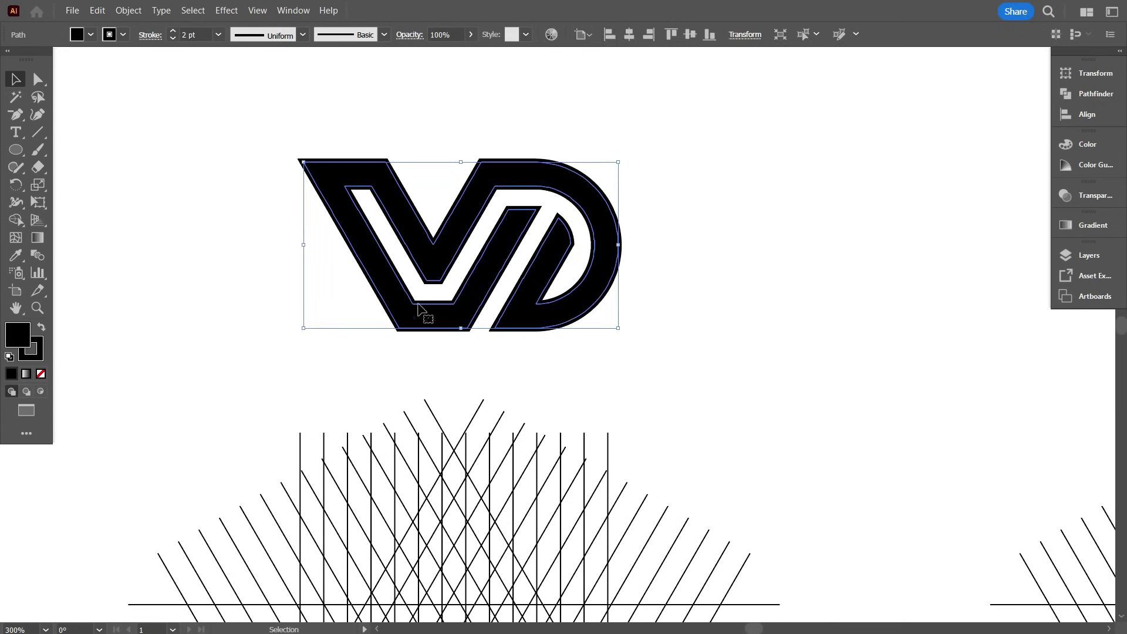
left_click(124, 13)
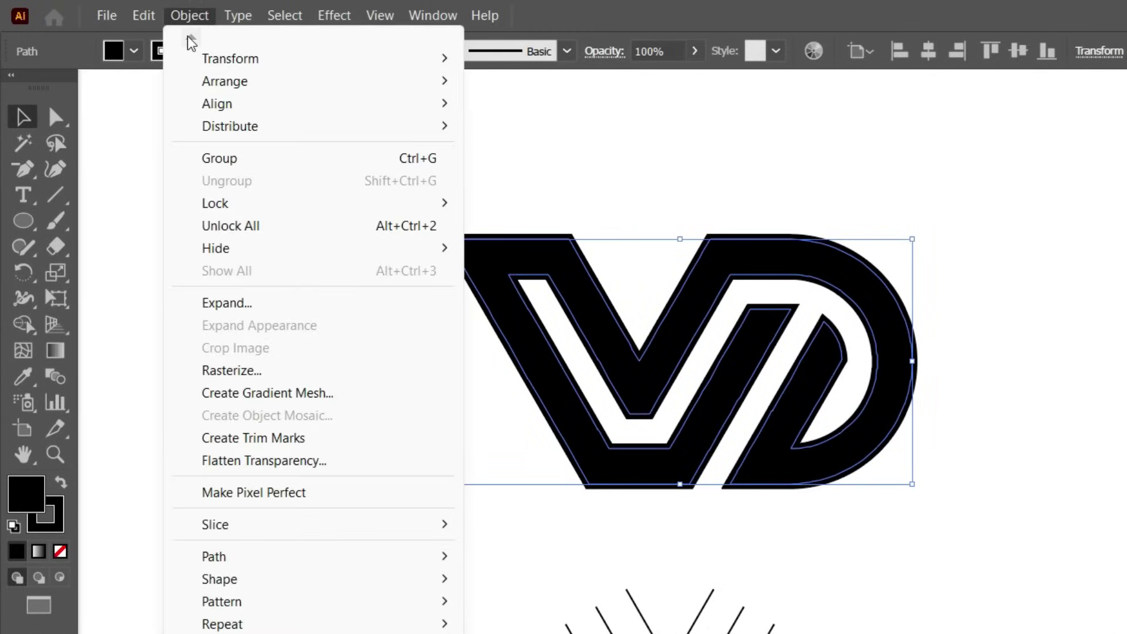
left_click(297, 303)
left_click(776, 566)
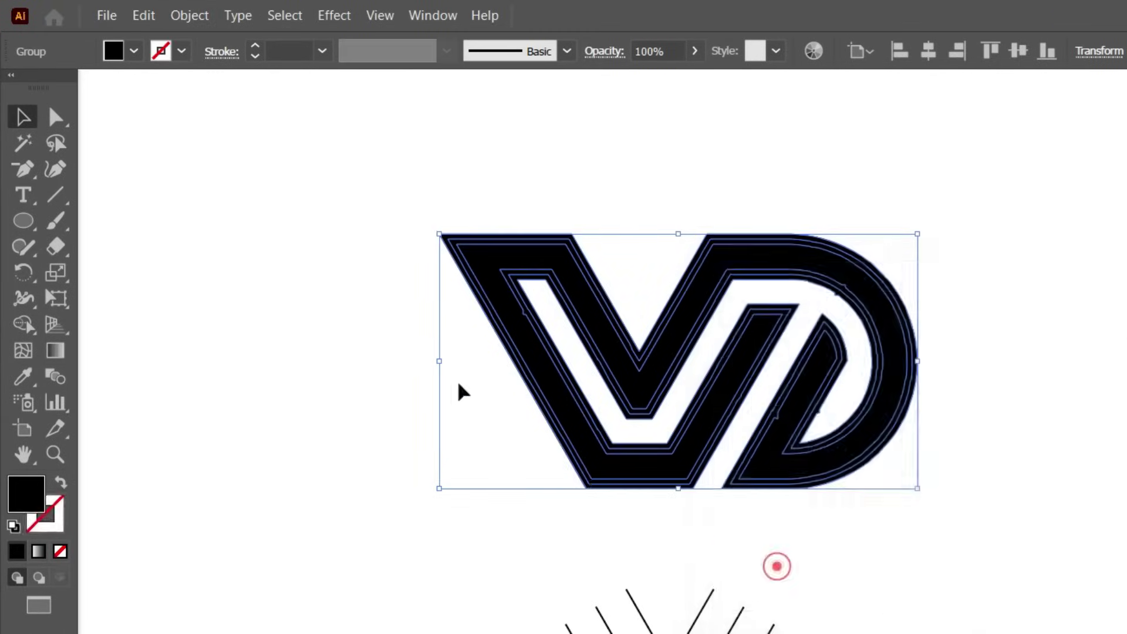
scroll(459, 384, "up", 1)
scroll(486, 377, "up", 3)
left_click(634, 242)
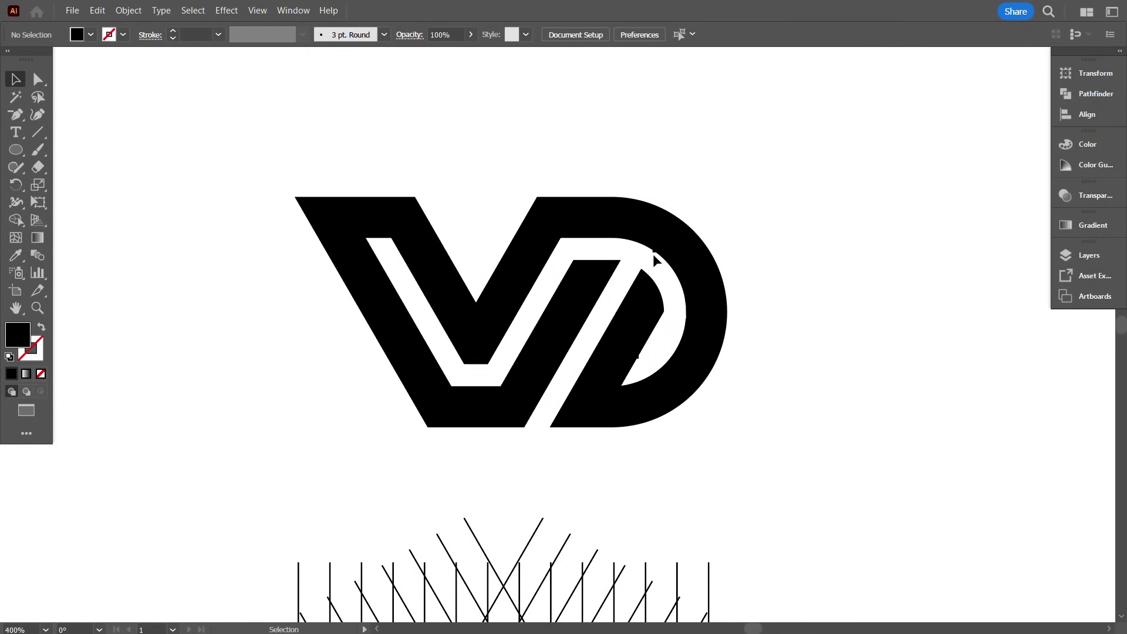
Unite the expanded fill and outline shapes of the VD logo into a single shape.
left_click_drag(534, 165, 749, 395)
scroll(661, 266, "up", 4)
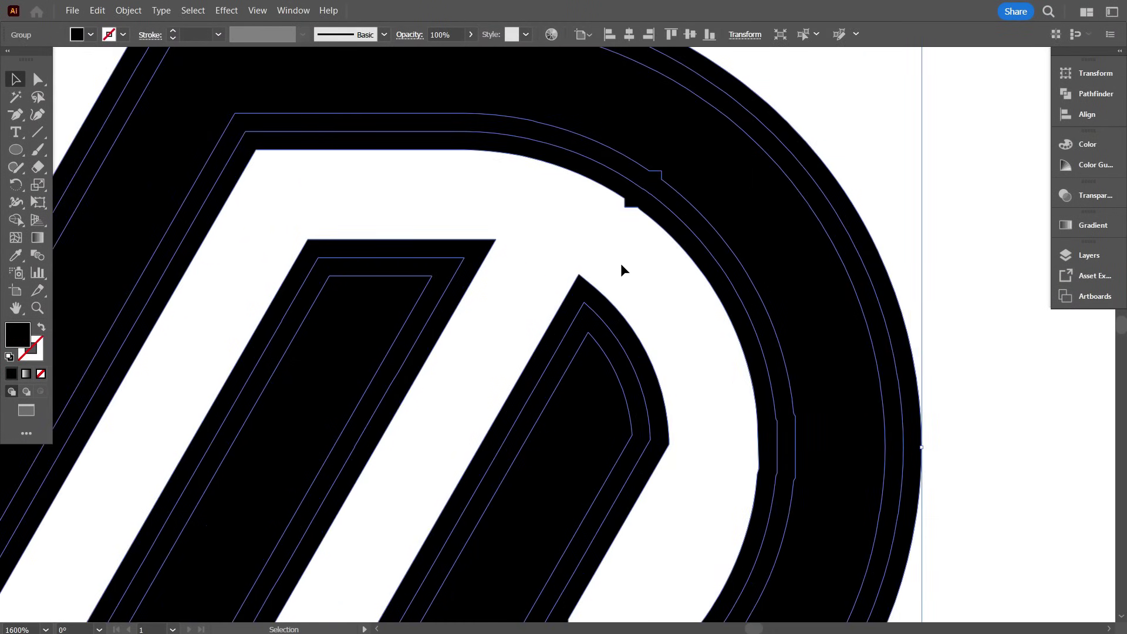
scroll(625, 265, "down", 4)
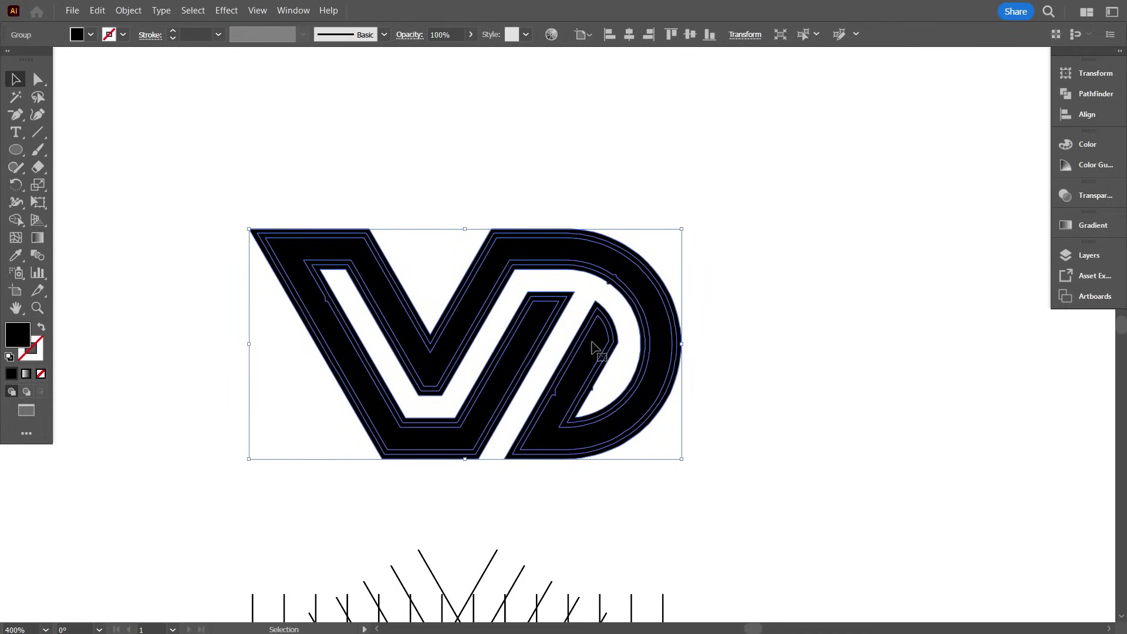
left_click(1069, 101)
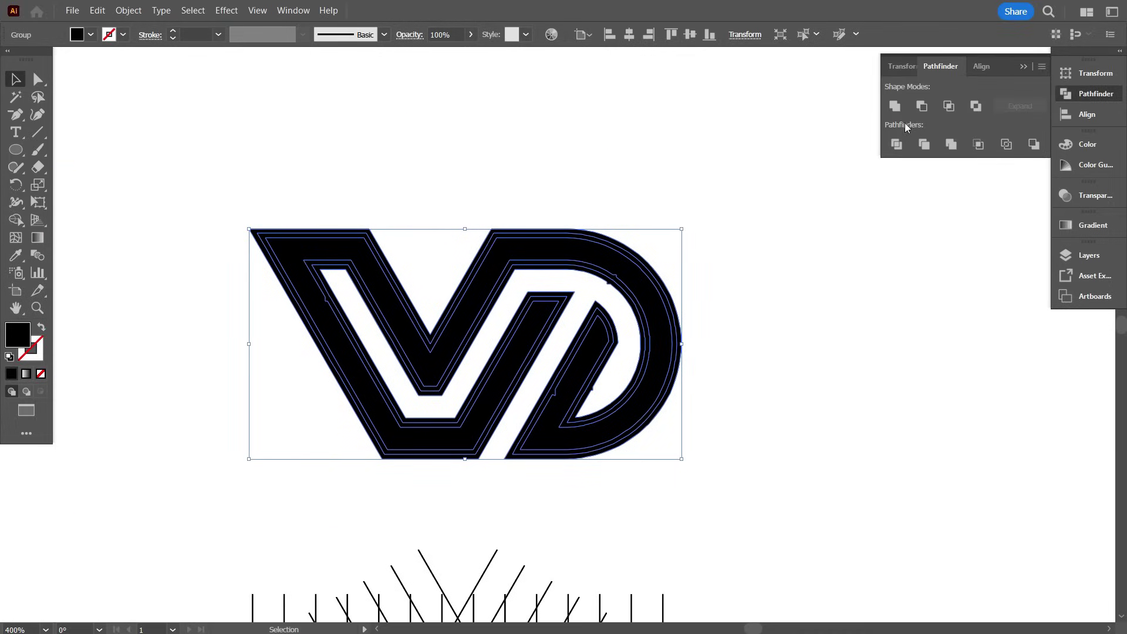
left_click(895, 106)
left_click(857, 246)
scroll(603, 364, "down", 1)
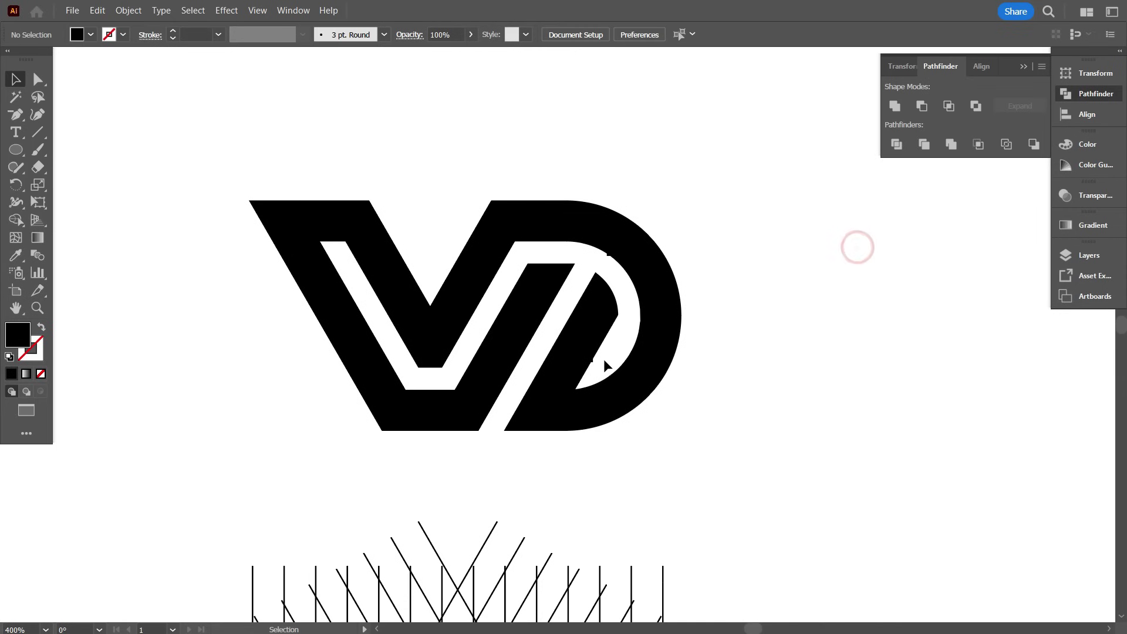
Delete the stray anchor points forming small bumps on the D's slanted inner bar and its inner upper curve.
scroll(603, 365, "up", 3)
left_click(577, 275)
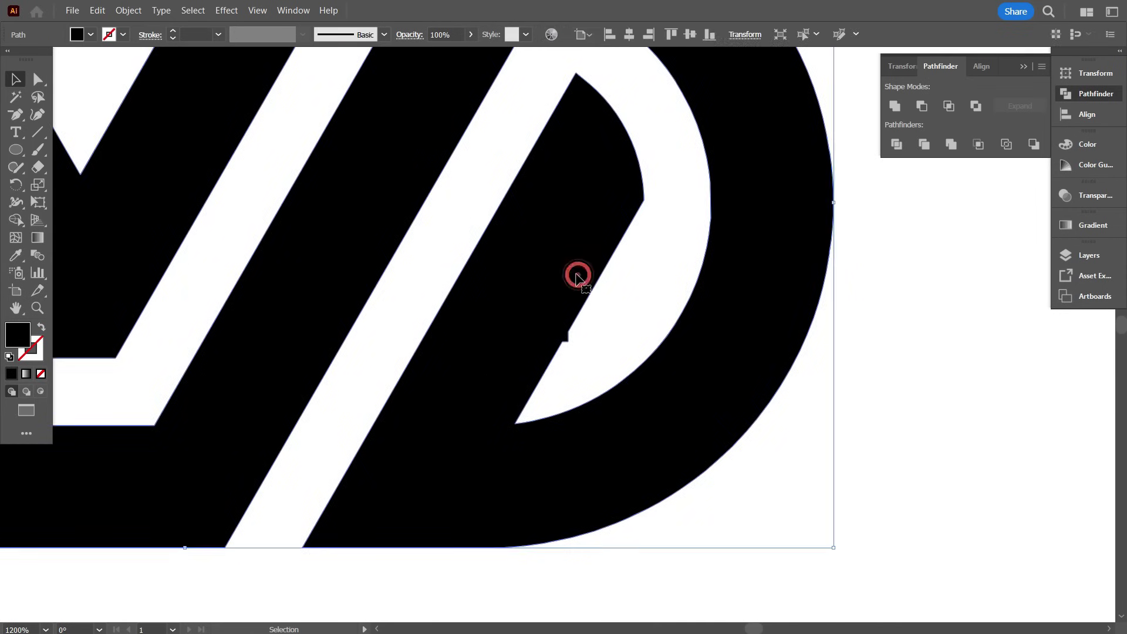
left_click(15, 117)
scroll(571, 363, "up", 3)
left_click(573, 290)
scroll(558, 360, "down", 3)
scroll(580, 220, "up", 6)
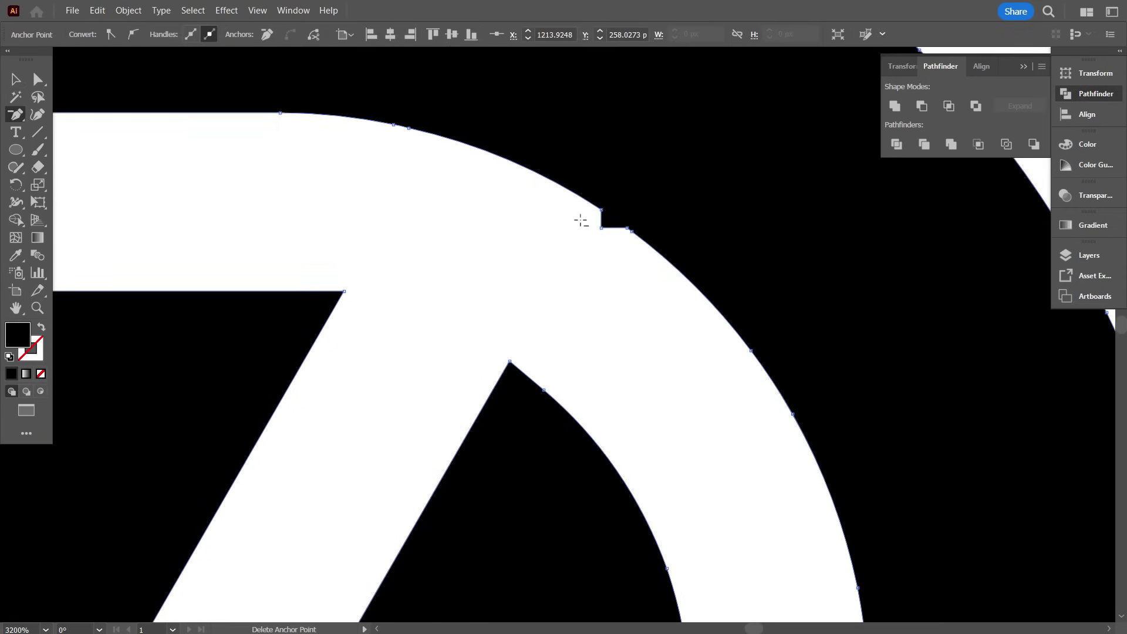
left_click(625, 229)
scroll(617, 295, "down", 6)
scroll(616, 295, "down", 5)
key("v")
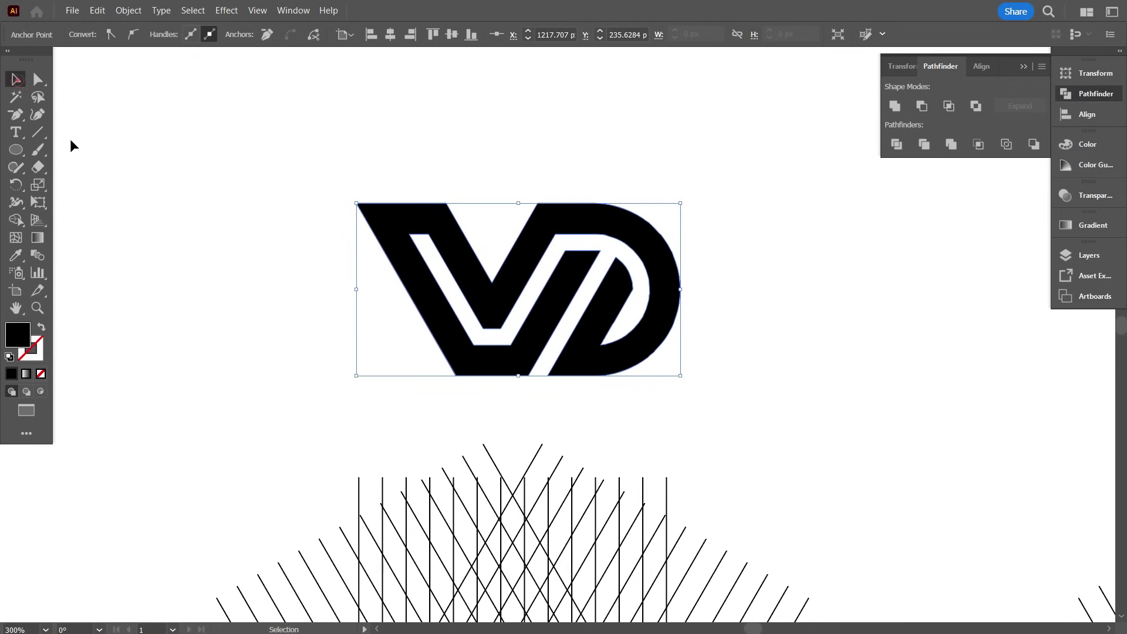
left_click(97, 166)
Select the whole empty construction grid beside the VD grid and rotate it by 270°.
scroll(273, 245, "down", 2)
scroll(201, 257, "up", 2)
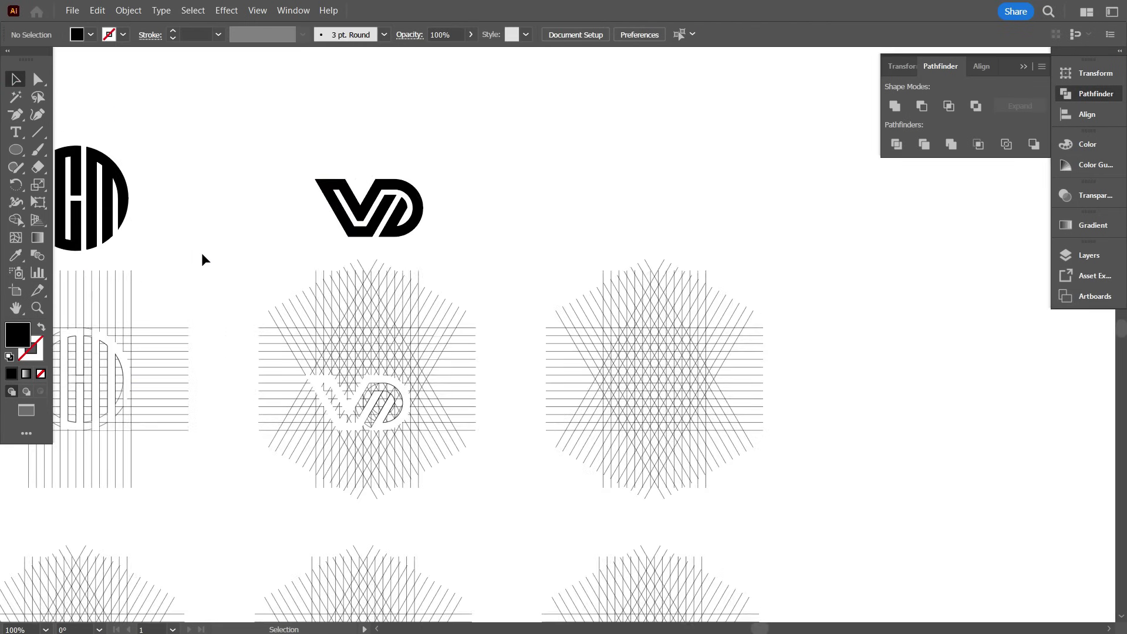
scroll(284, 246, "down", 1)
scroll(541, 370, "up", 5)
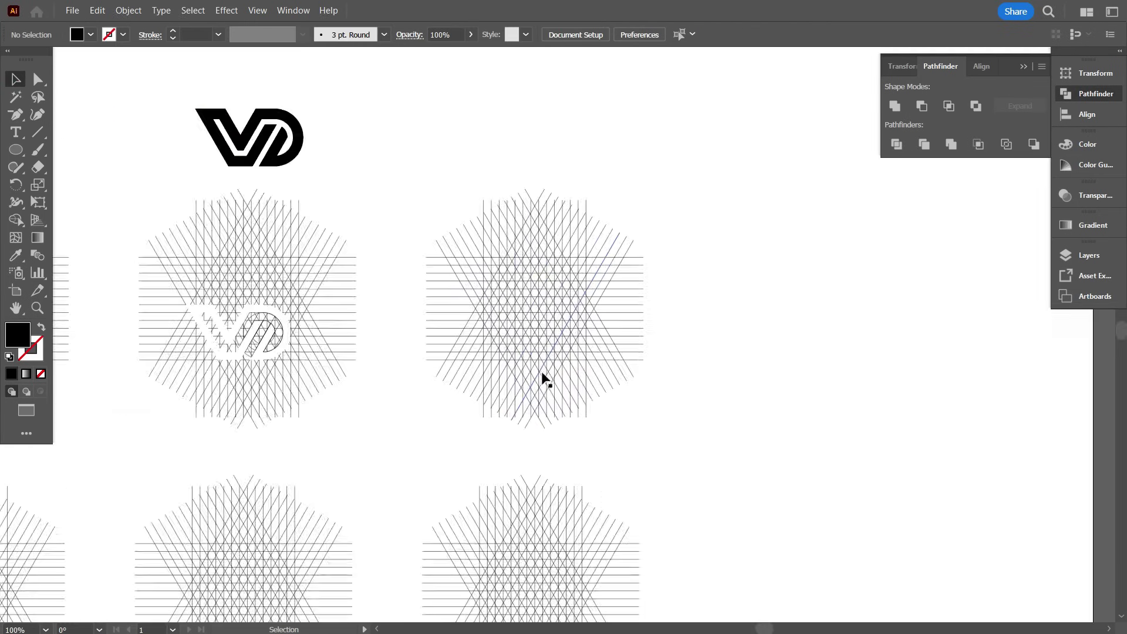
scroll(664, 376, "down", 1)
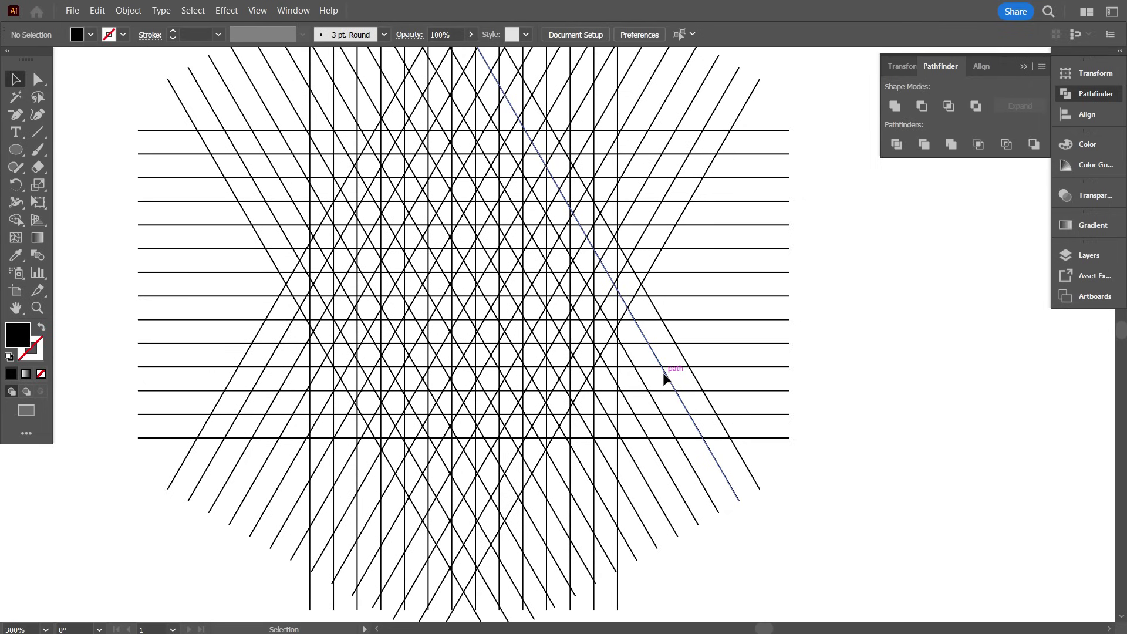
scroll(664, 375, "up", 1)
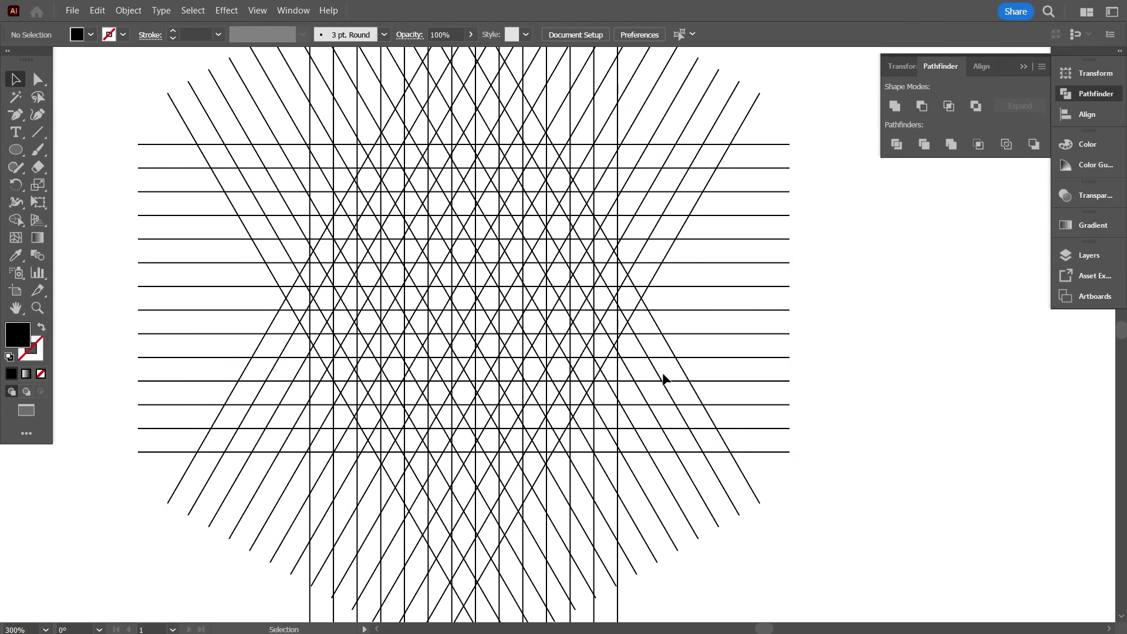
scroll(650, 375, "down", 1)
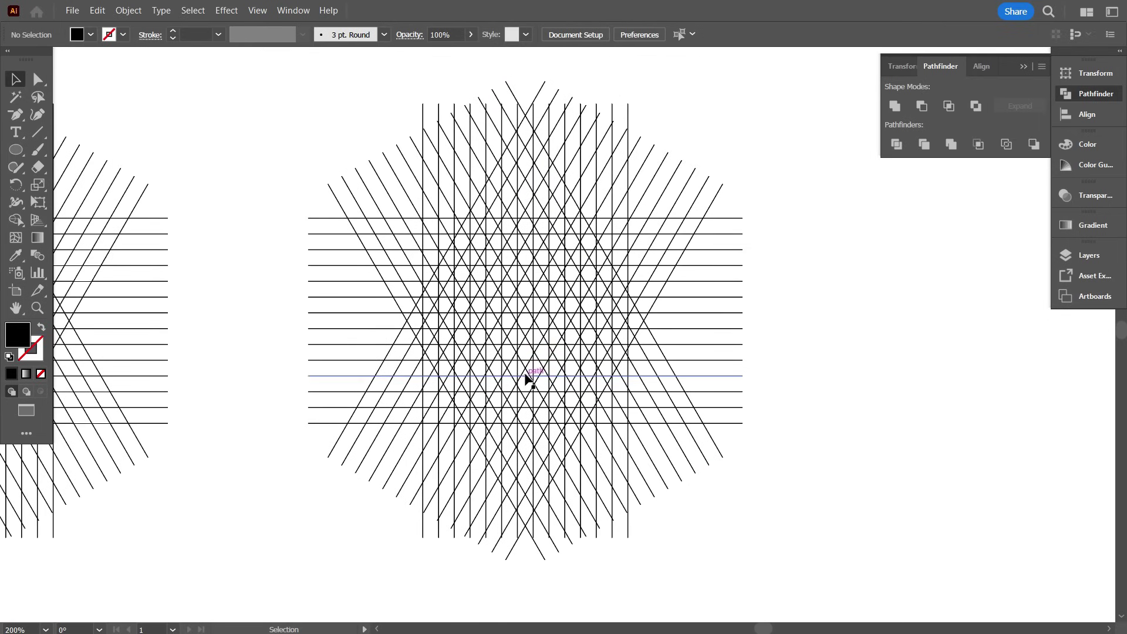
left_click_drag(307, 130, 729, 491)
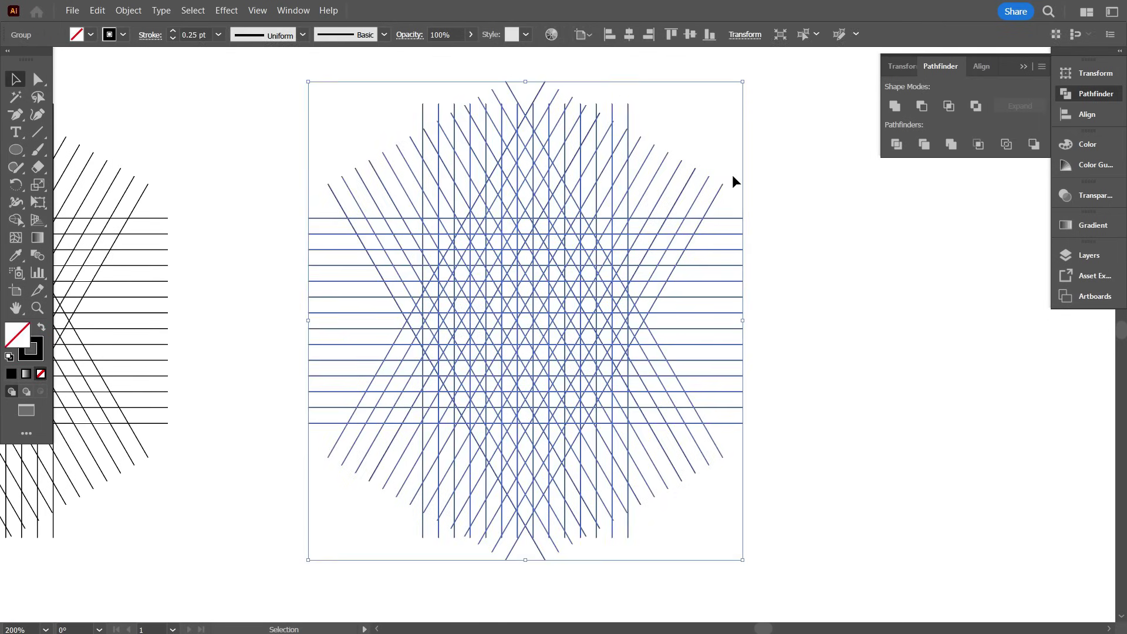
left_click_drag(748, 78, 710, 473)
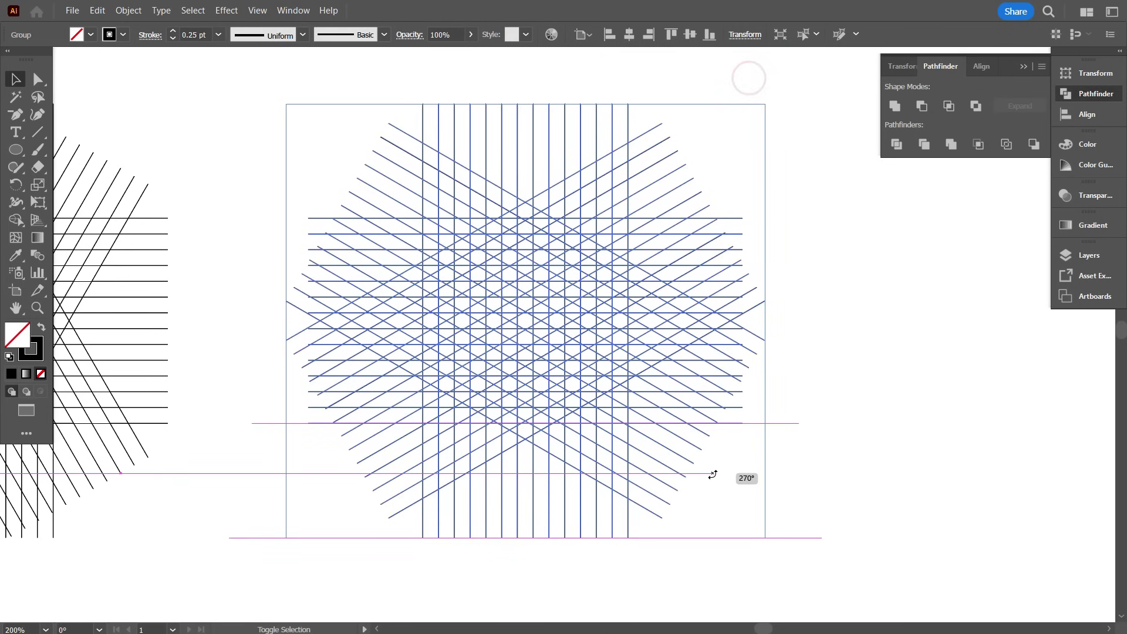
Swap the grid to black fill without stroke and merge cells into an L with a slanted base using Shape Builder.
scroll(477, 470, "up", 1)
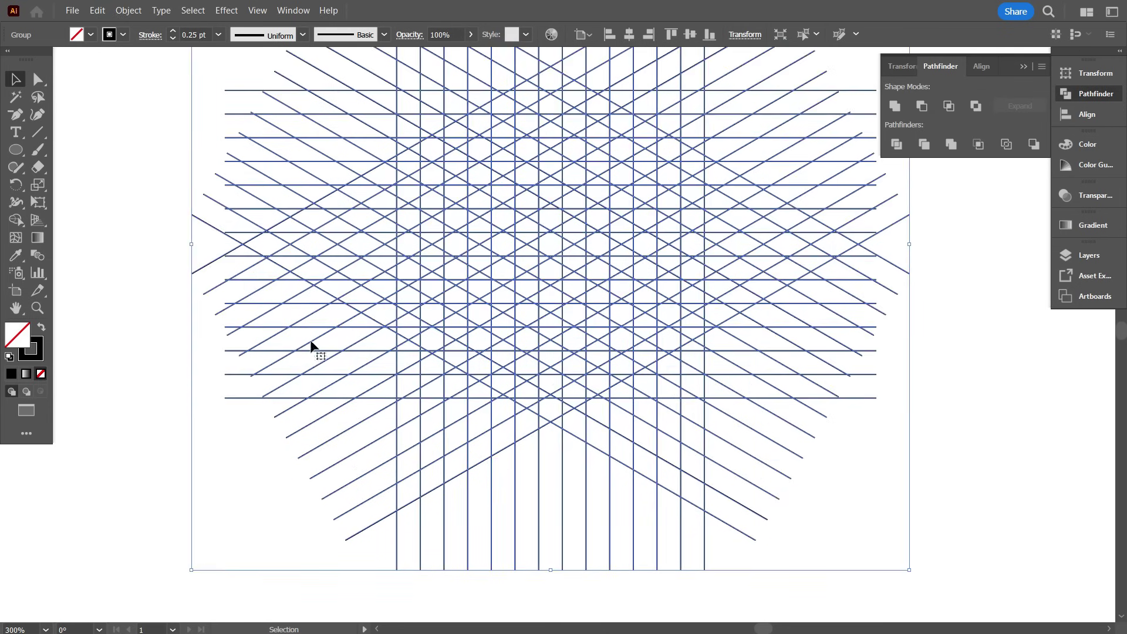
scroll(311, 346, "up", 2)
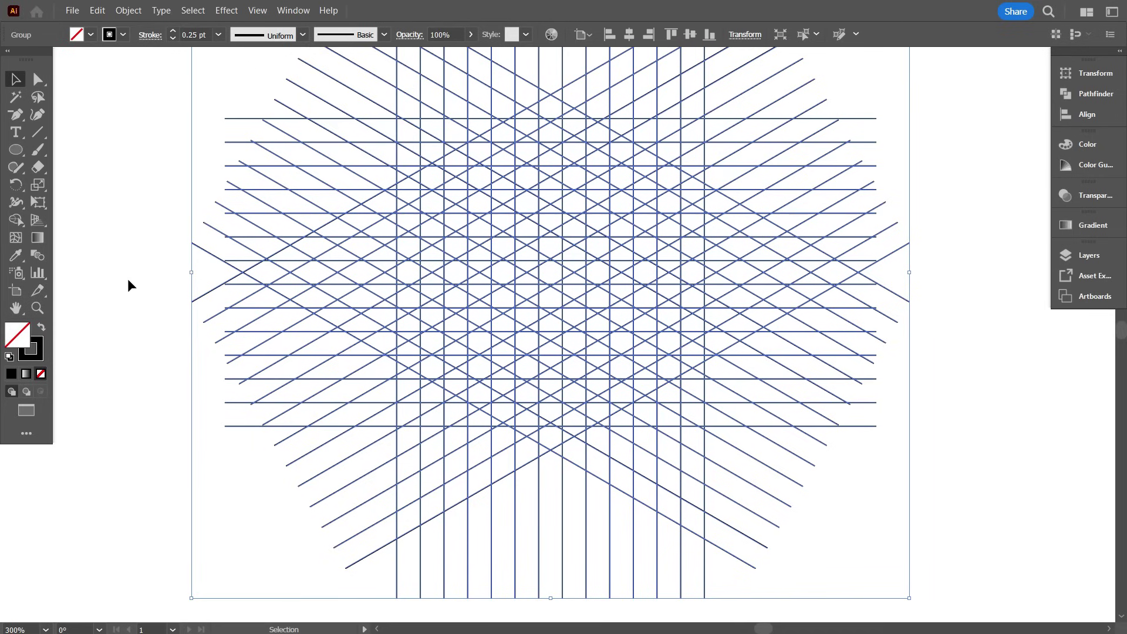
left_click(16, 221)
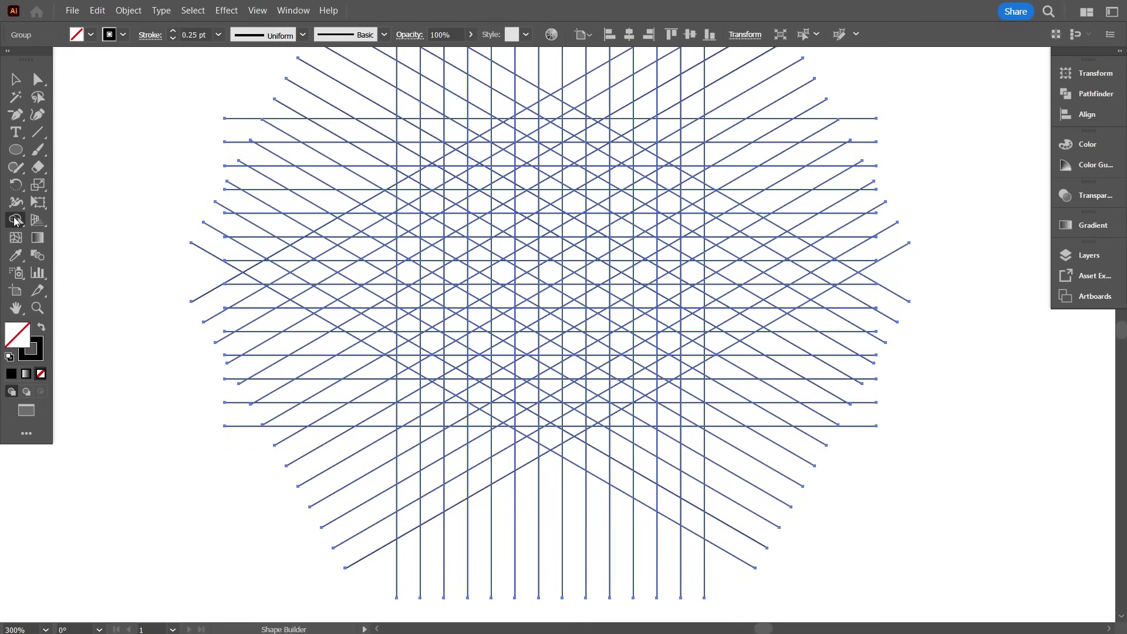
left_click(41, 327)
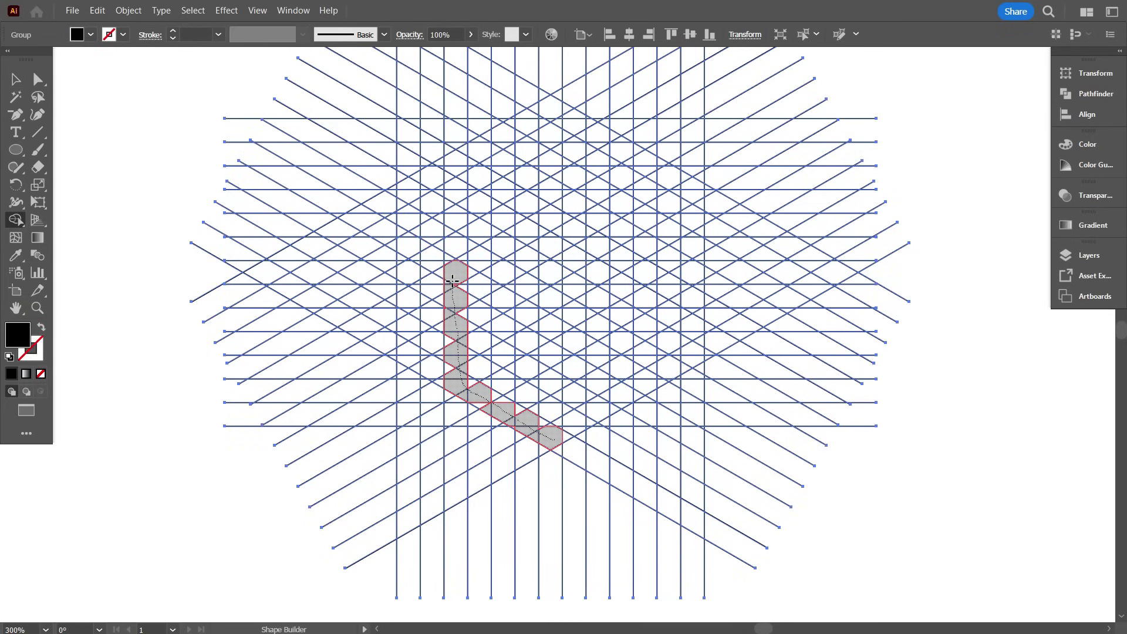
left_click_drag(452, 270, 453, 271)
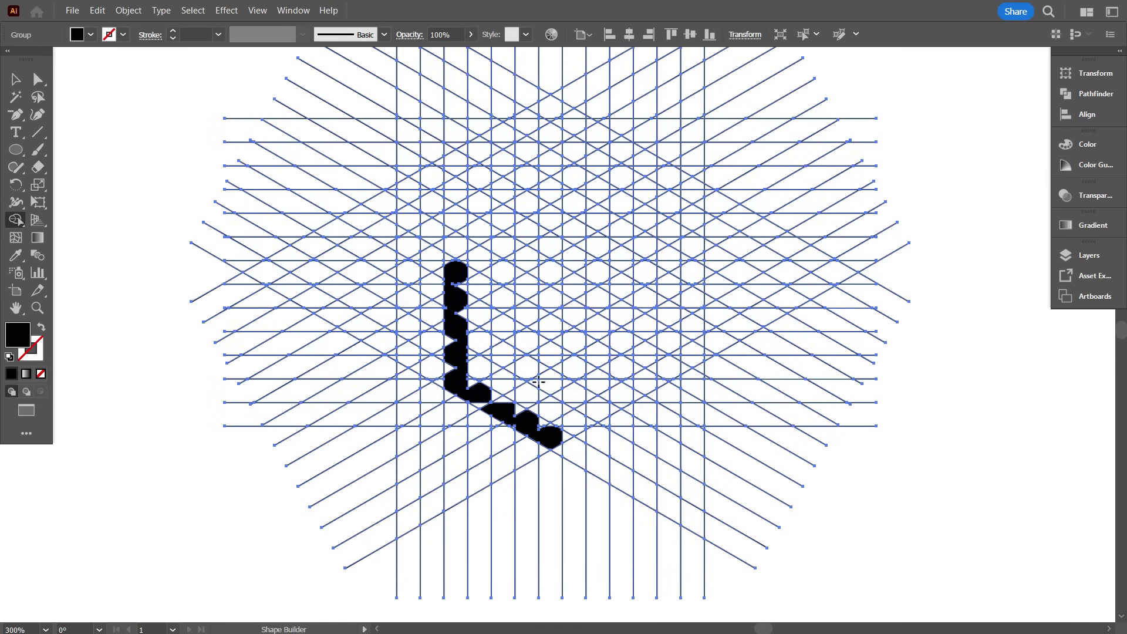
Build the C from grid cells inside the L with an opening between its arms, and extend the L's vertical bar up to the same height.
scroll(549, 412, "up", 1)
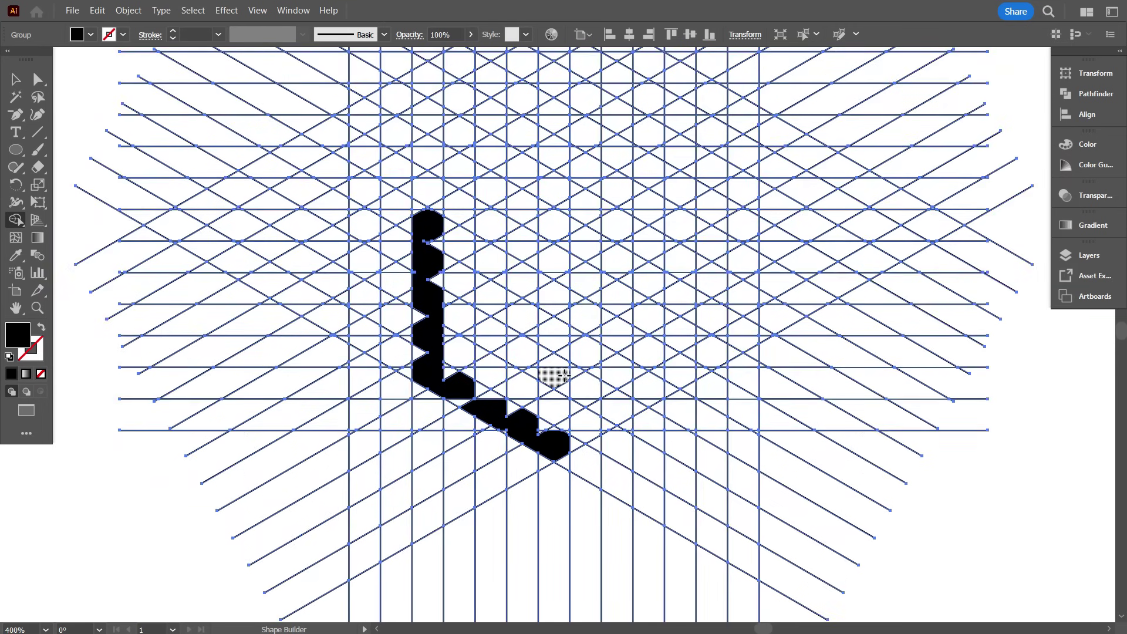
mouse_move(554, 374)
left_mouse_down()
mouse_move(498, 331)
mouse_move(482, 211)
left_mouse_up()
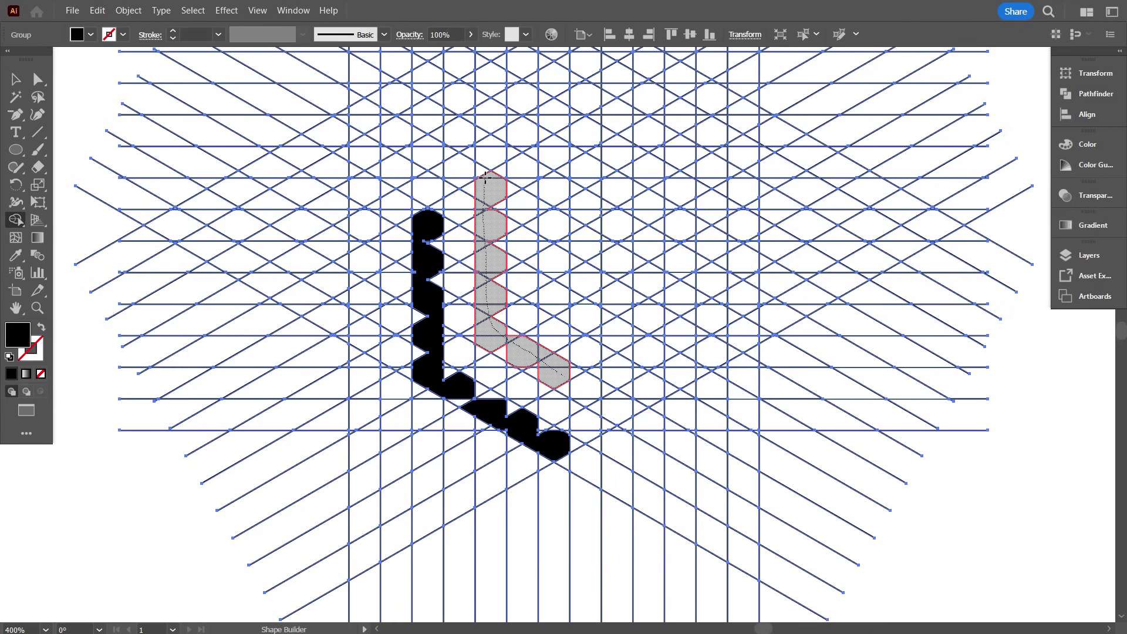
left_click_drag(486, 156, 486, 155)
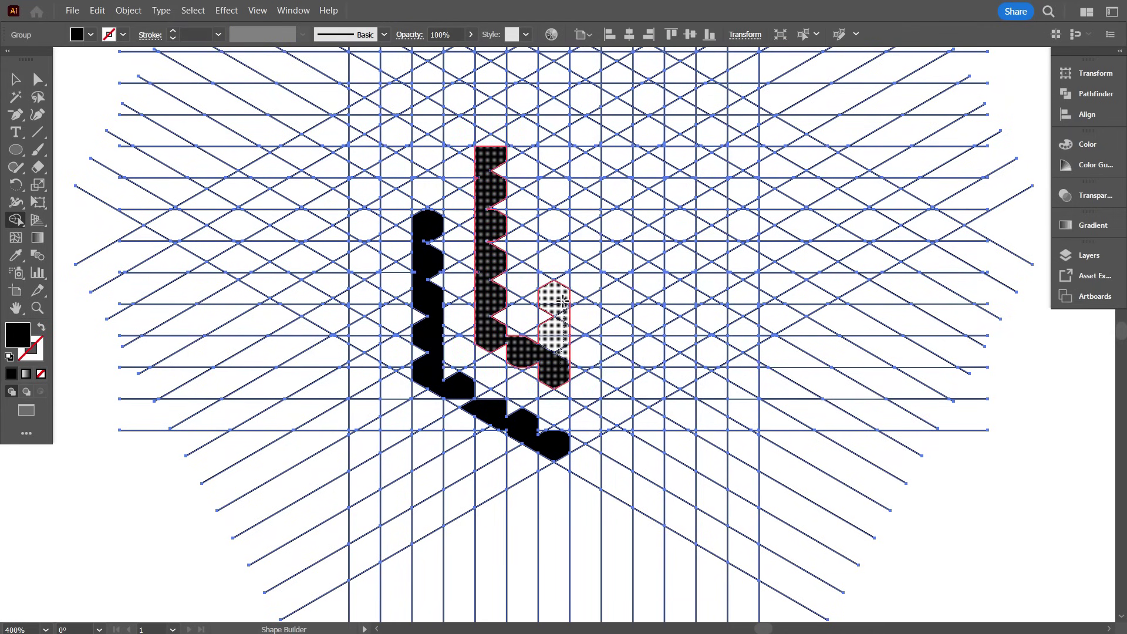
left_click_drag(559, 300, 559, 300)
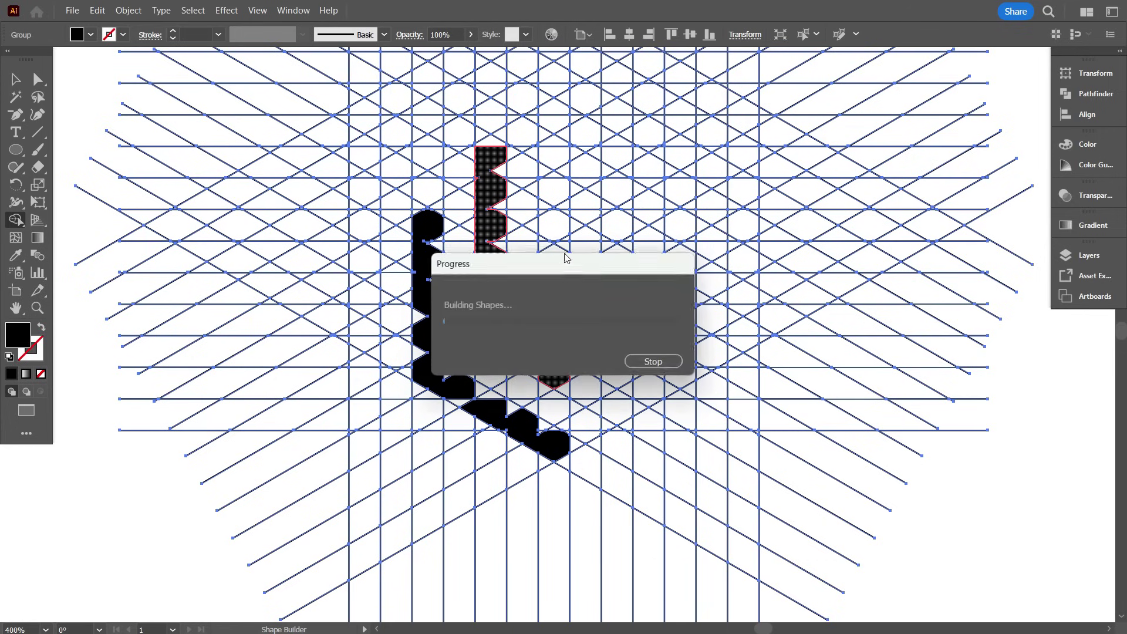
mouse_move(548, 178)
left_mouse_down()
mouse_move(546, 163)
mouse_move(509, 157)
left_mouse_up()
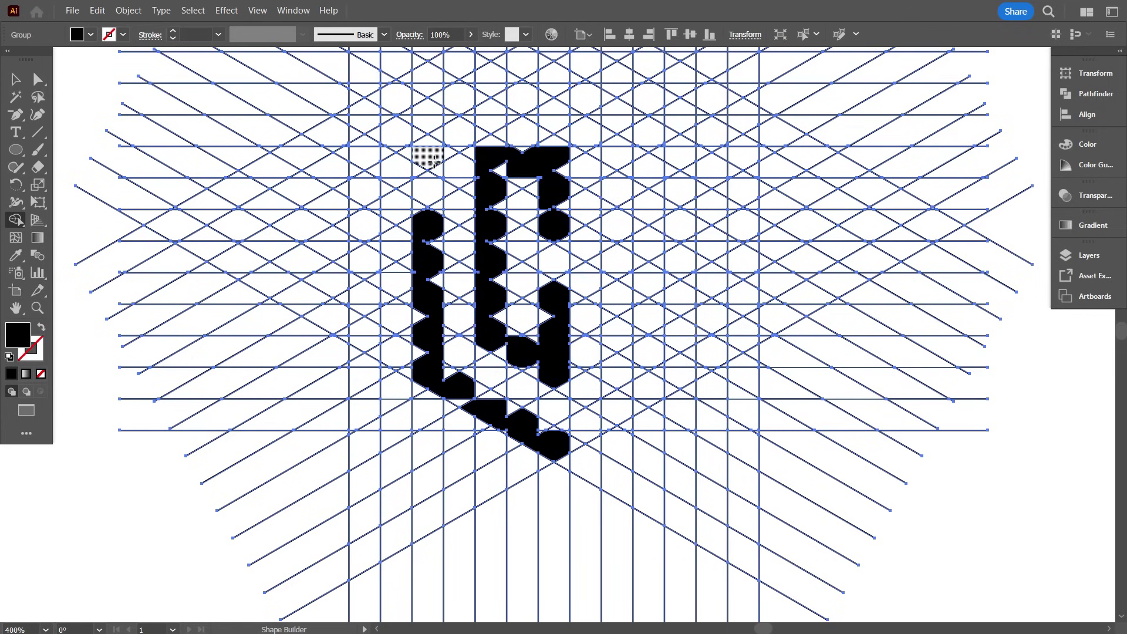
left_click_drag(426, 159, 429, 193)
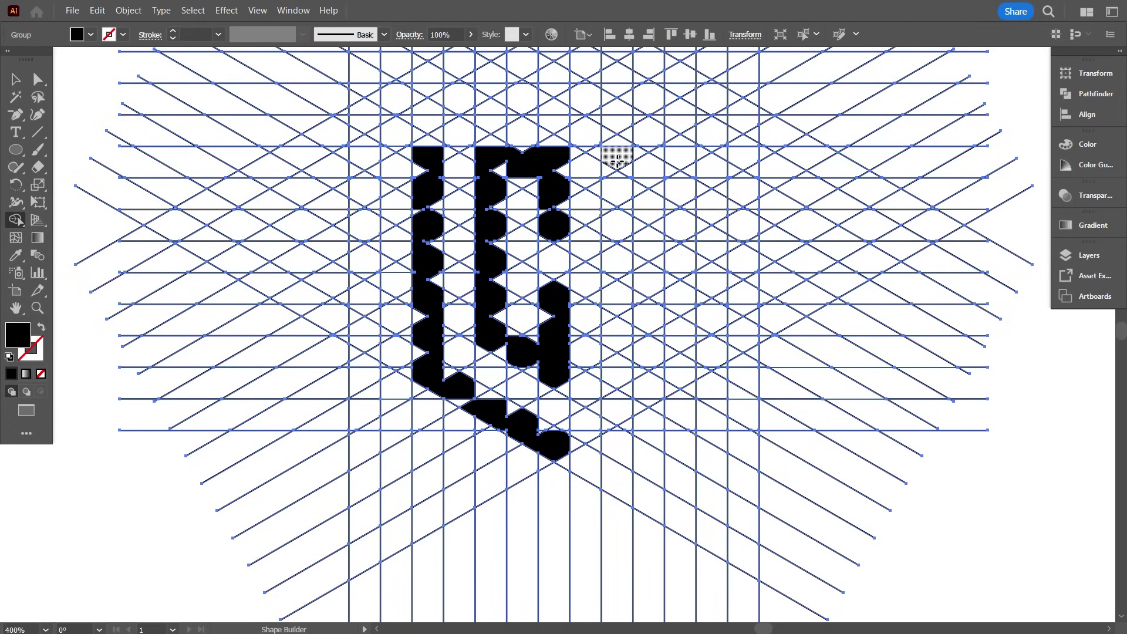
Build the S from grid cells beside the C, with a slanted middle, a slanted base and a flat top arm.
left_click_drag(617, 194, 616, 245)
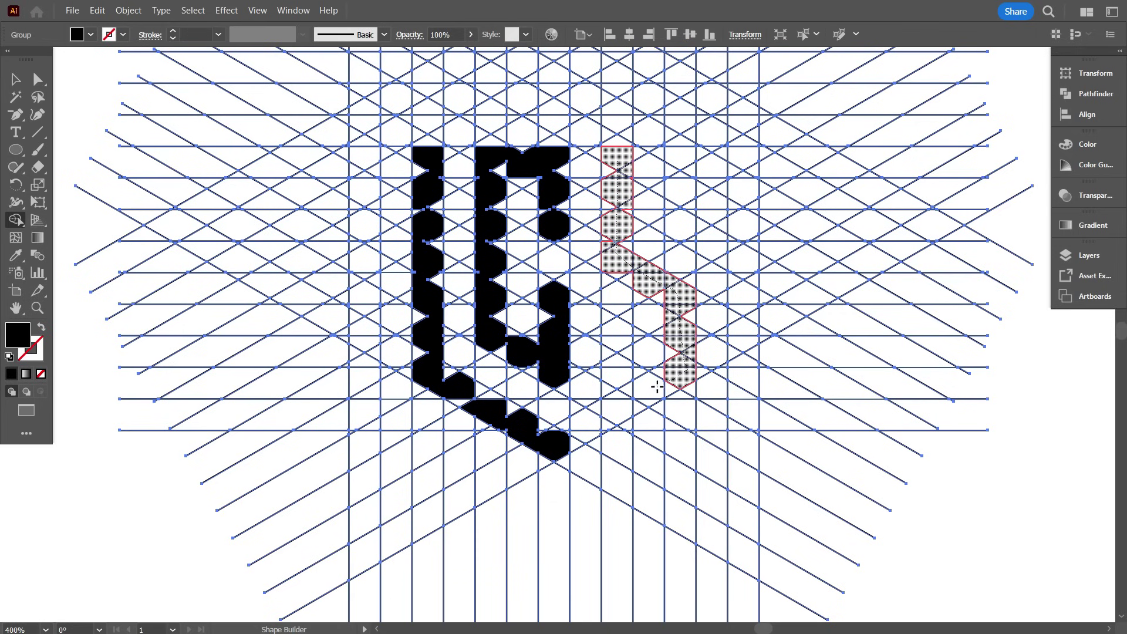
left_click_drag(623, 411, 621, 356)
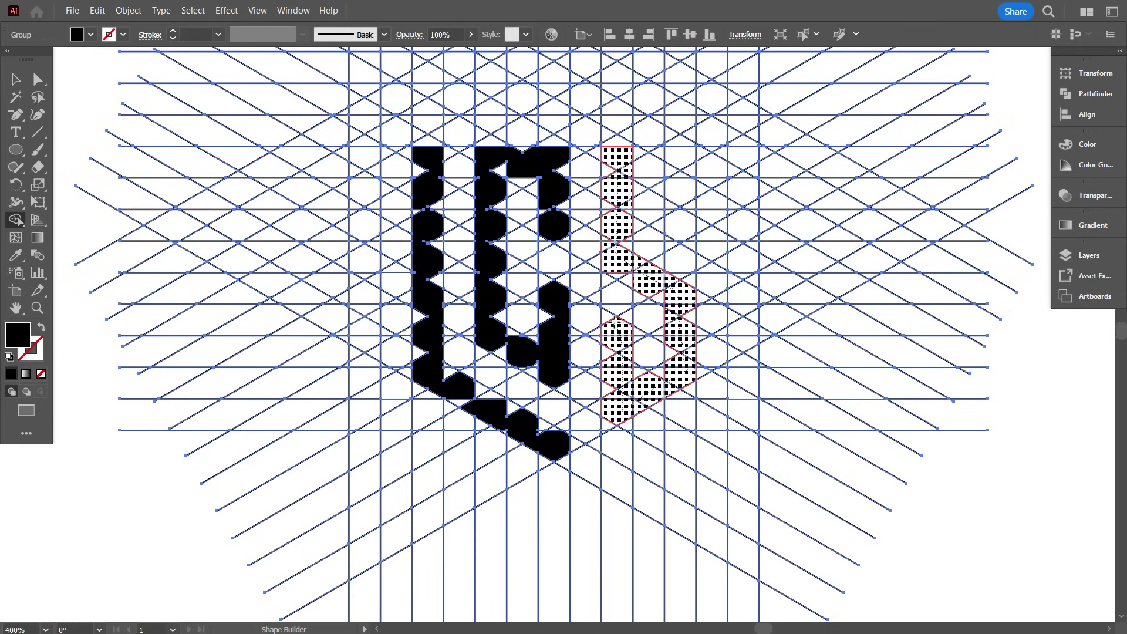
left_click_drag(608, 317, 632, 203)
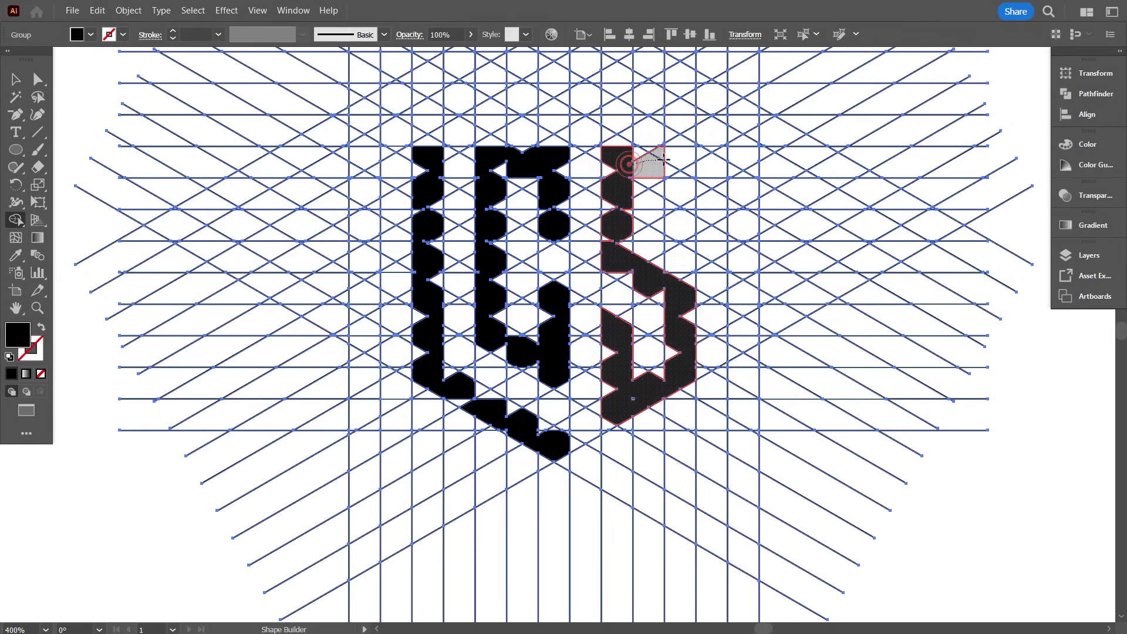
left_click_drag(663, 159, 683, 235)
Merge the notches along the L's vertical bar and along the C's left bar and slanted base into their shapes.
scroll(413, 214, "up", 2)
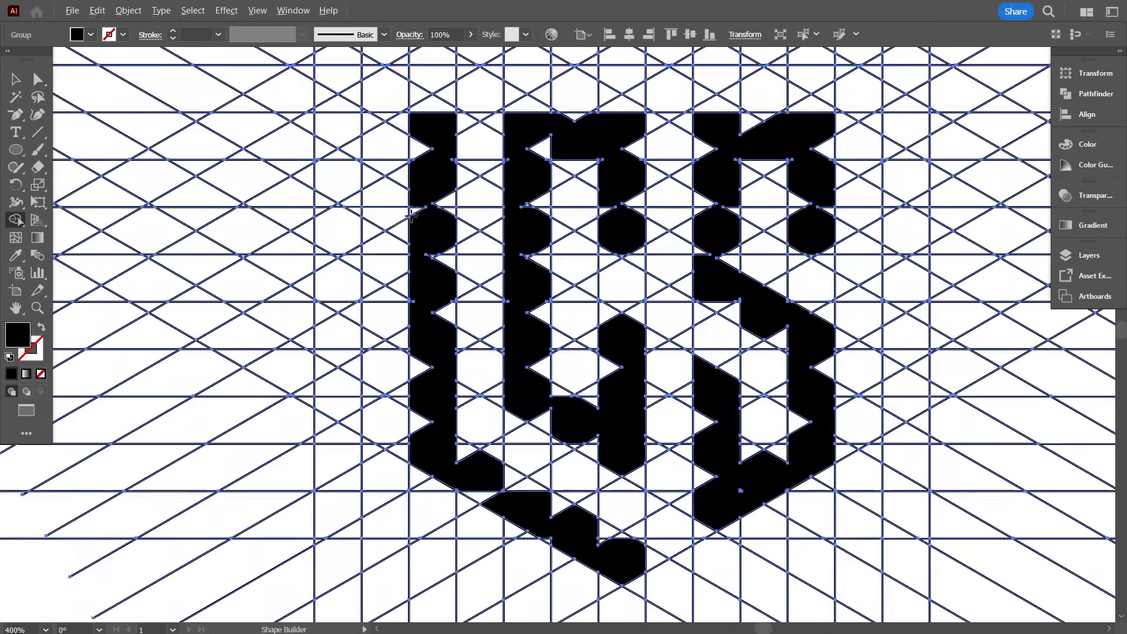
scroll(412, 214, "up", 3)
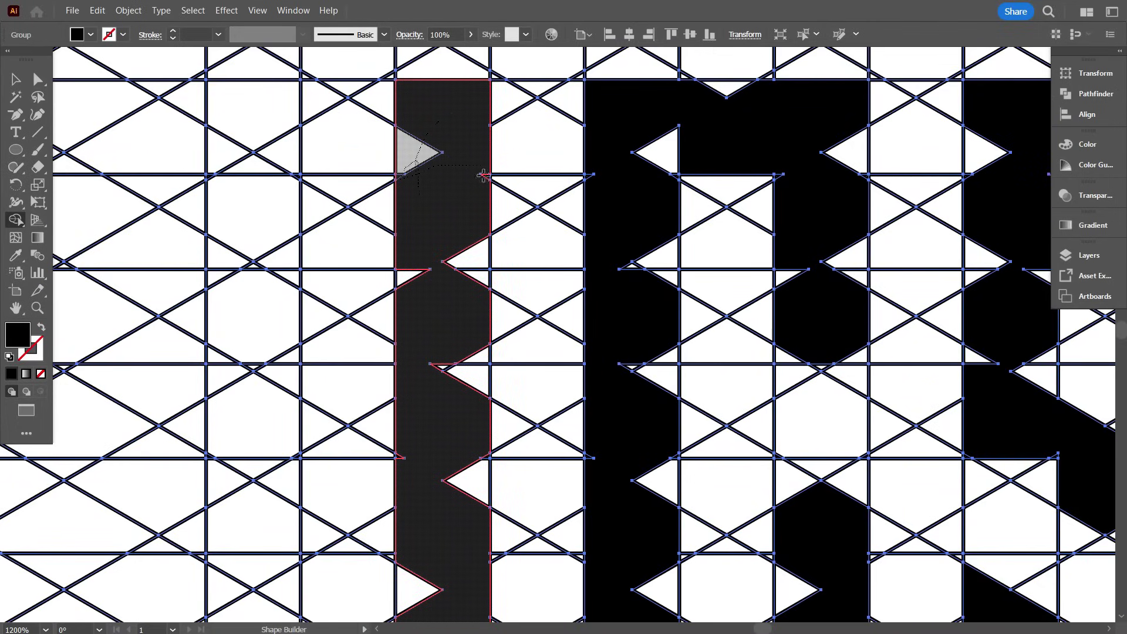
mouse_move(483, 176)
left_mouse_down()
mouse_move(465, 343)
mouse_move(421, 256)
mouse_move(441, 376)
mouse_move(476, 425)
mouse_move(403, 456)
mouse_move(414, 473)
mouse_move(461, 448)
mouse_move(482, 453)
mouse_move(475, 504)
mouse_move(471, 464)
left_mouse_up()
scroll(470, 453, "down", 5)
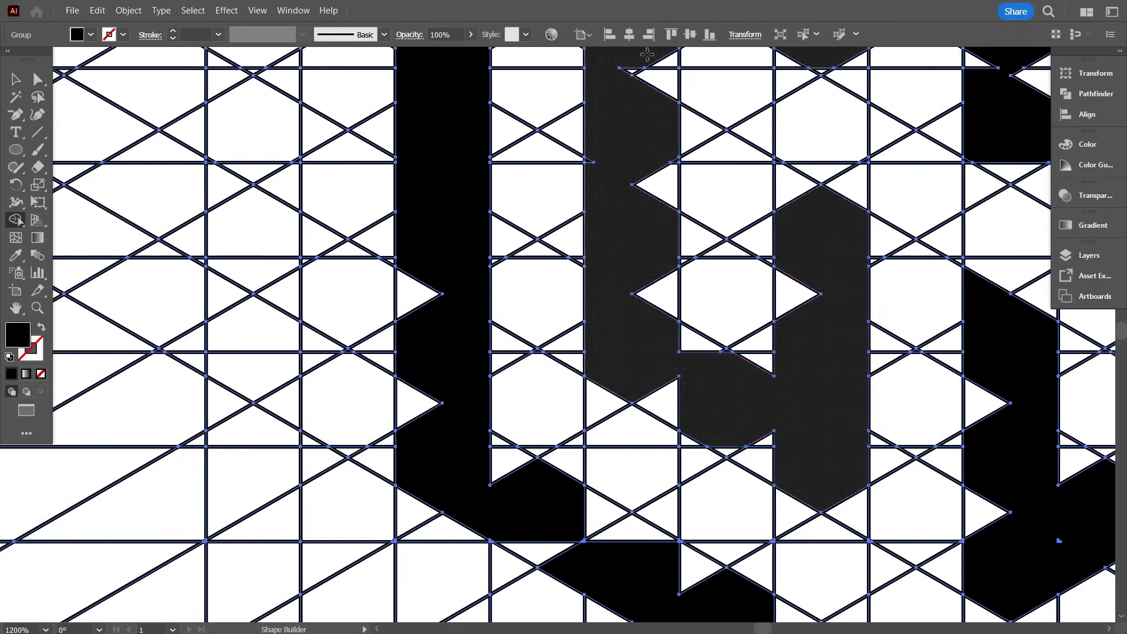
mouse_move(647, 55)
left_mouse_down()
mouse_move(640, 85)
mouse_move(674, 166)
left_mouse_up()
mouse_move(588, 165)
left_mouse_down()
mouse_move(646, 204)
mouse_move(658, 351)
mouse_move(685, 411)
mouse_move(747, 426)
mouse_move(773, 445)
left_mouse_up()
mouse_move(445, 259)
left_mouse_down()
mouse_move(425, 320)
mouse_move(426, 414)
left_mouse_up()
Fill the notches along the L's slanted base and the missing corner at the lower tip of the C.
scroll(501, 430, "down", 3)
scroll(865, 513, "up", 1)
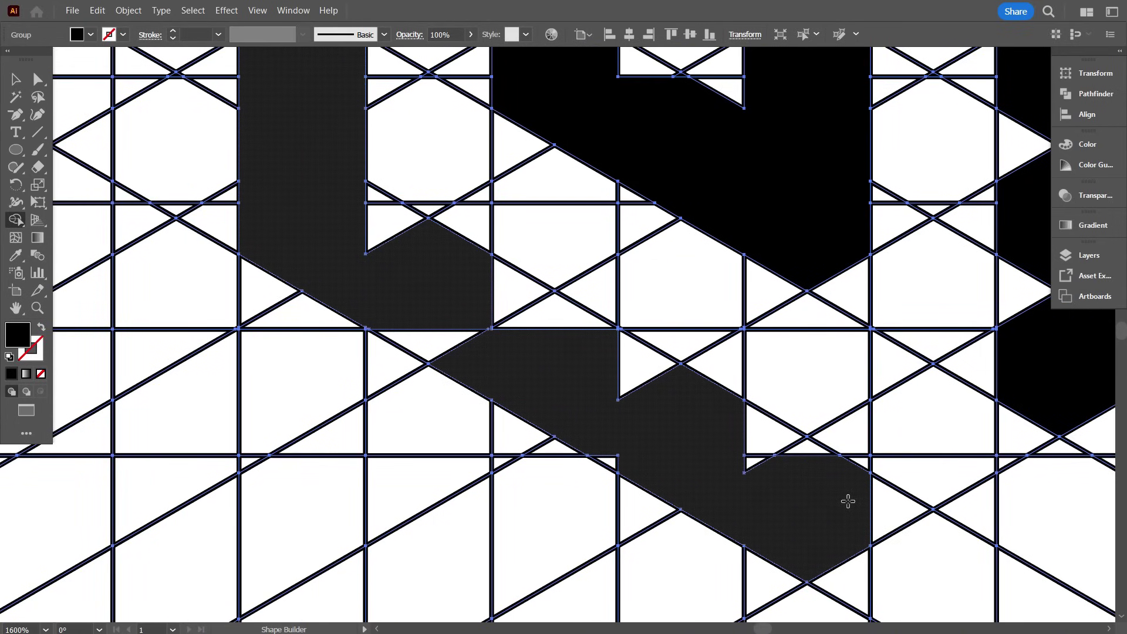
mouse_move(844, 543)
left_mouse_down()
mouse_move(805, 449)
mouse_move(723, 427)
mouse_move(409, 244)
mouse_move(367, 201)
mouse_move(609, 437)
left_mouse_up()
left_click_drag(767, 472, 757, 470)
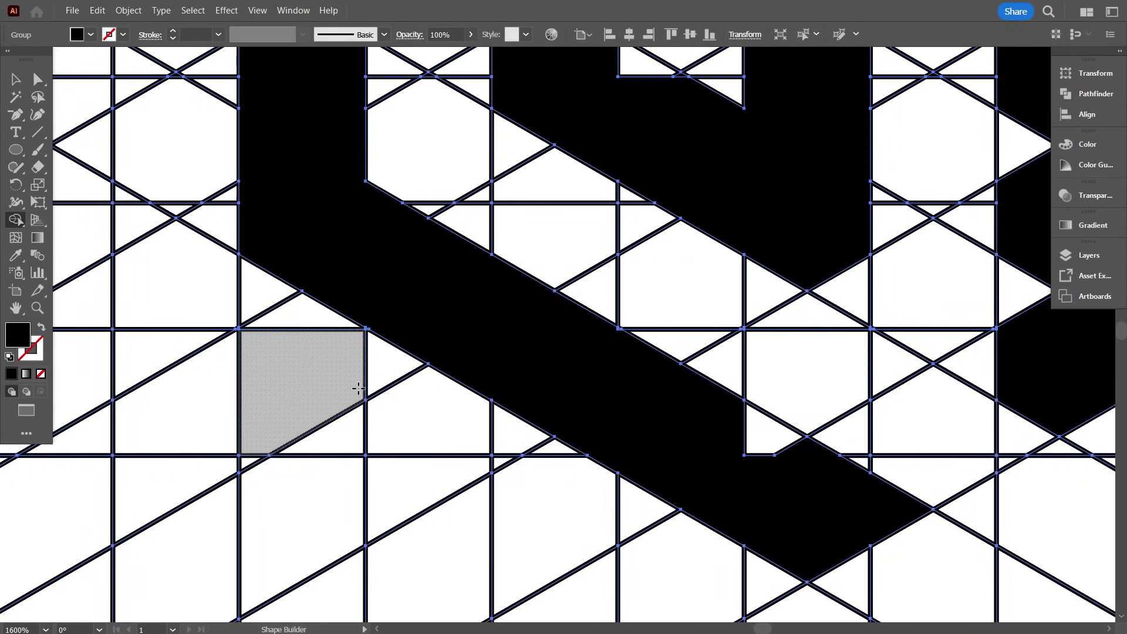
scroll(270, 411, "down", 2)
scroll(622, 422, "up", 1)
left_click_drag(500, 291, 516, 315)
scroll(516, 315, "down", 1)
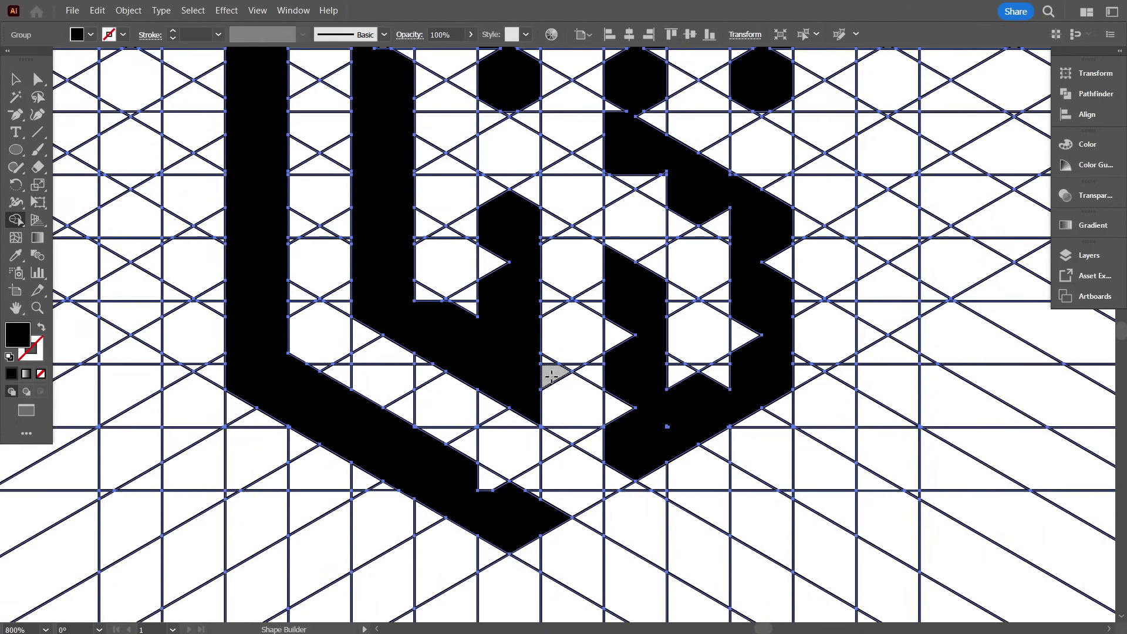
Fill the S's lower tip and merge the notches along its lower bars and slanted base.
mouse_move(632, 446)
left_mouse_down()
mouse_move(614, 479)
mouse_move(635, 454)
left_mouse_up()
scroll(636, 454, "up", 2)
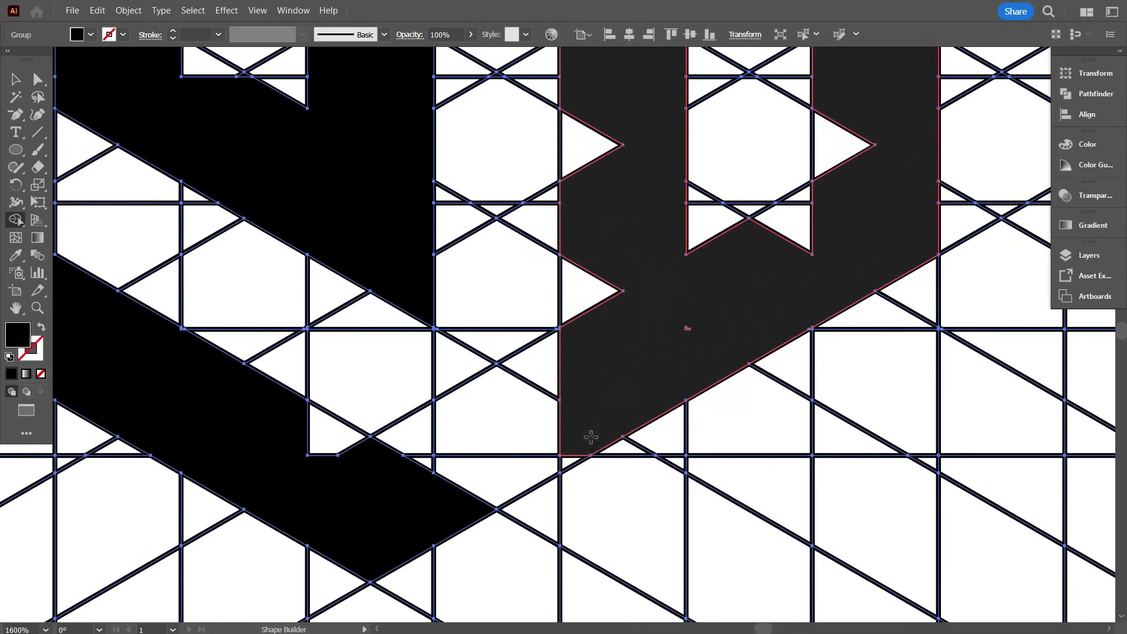
left_click_drag(568, 457, 565, 462)
scroll(564, 449, "up", 3)
scroll(559, 422, "down", 1)
left_click_drag(603, 266, 578, 419)
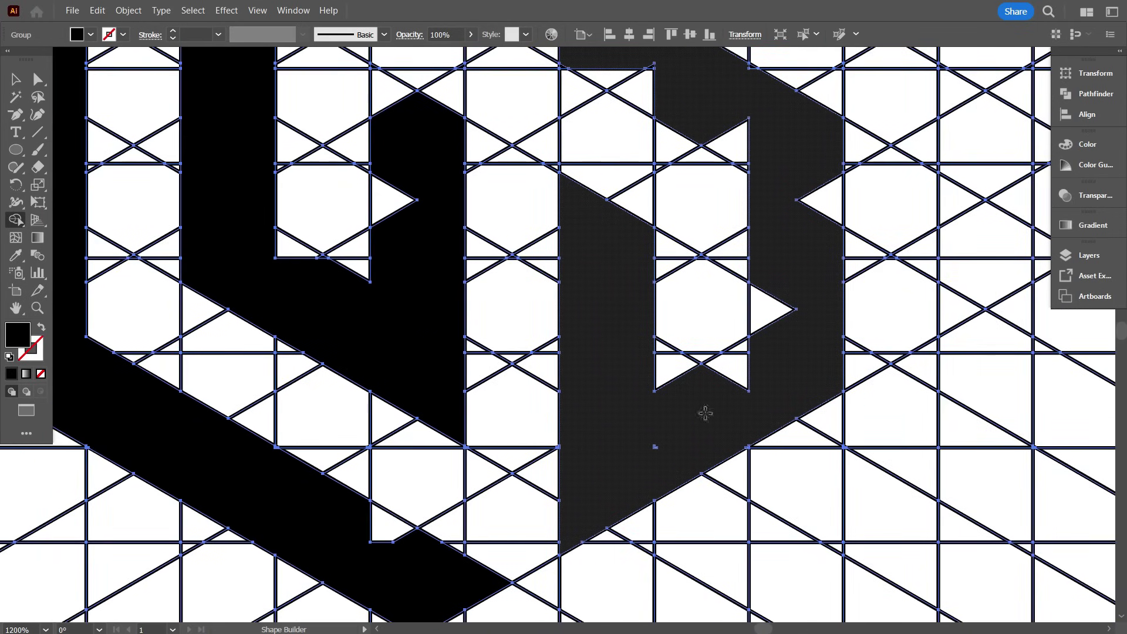
mouse_move(699, 421)
left_mouse_down()
mouse_move(742, 370)
mouse_move(780, 252)
mouse_move(835, 252)
left_mouse_up()
Merge the notches along the S's slanted middle bar so both its edges run straight.
scroll(781, 277, "up", 3)
mouse_move(579, 163)
left_mouse_down()
mouse_move(684, 215)
mouse_move(749, 272)
left_mouse_up()
left_click_drag(656, 189, 653, 187)
scroll(622, 217, "up", 3)
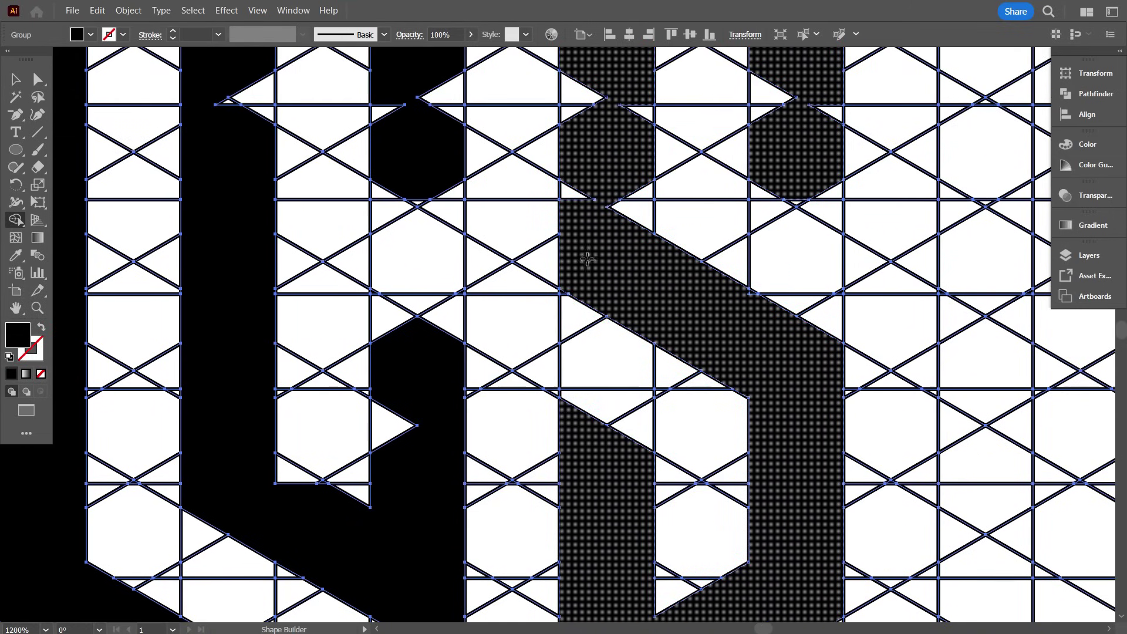
mouse_move(581, 254)
left_mouse_down()
mouse_move(594, 137)
mouse_move(638, 243)
left_mouse_up()
Merge the notches in the C's lower arm and inner base, plus those along its upper left bar.
mouse_move(450, 349)
left_mouse_down()
mouse_move(415, 343)
mouse_move(401, 365)
mouse_move(389, 484)
left_mouse_up()
left_click_drag(318, 506, 319, 507)
key("ctrl+minus")
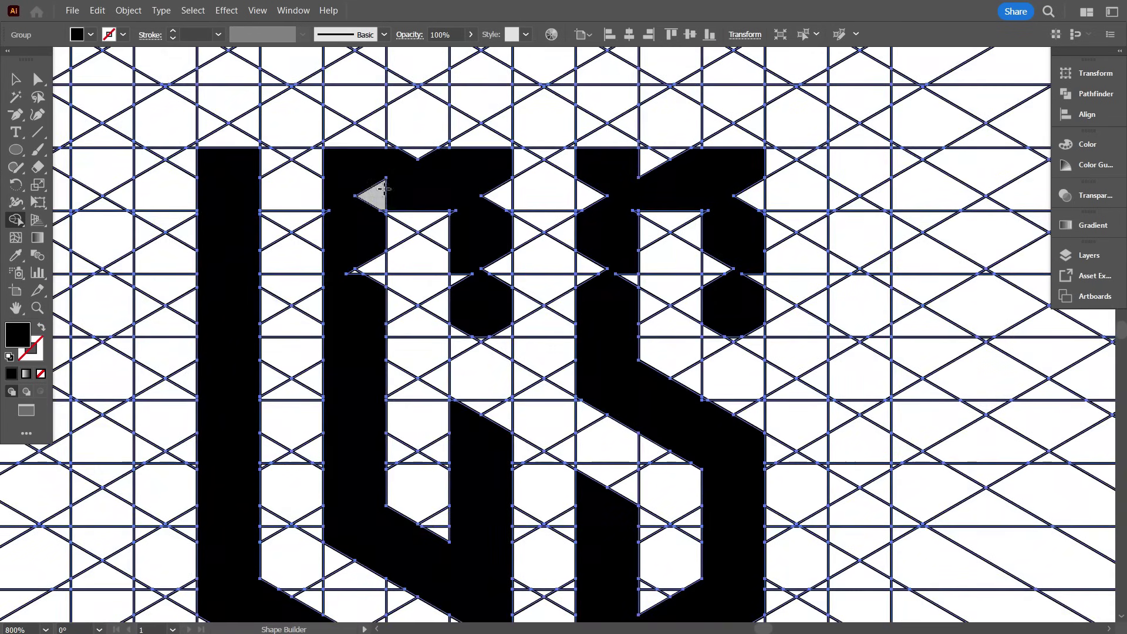
left_click_drag(384, 189, 371, 301)
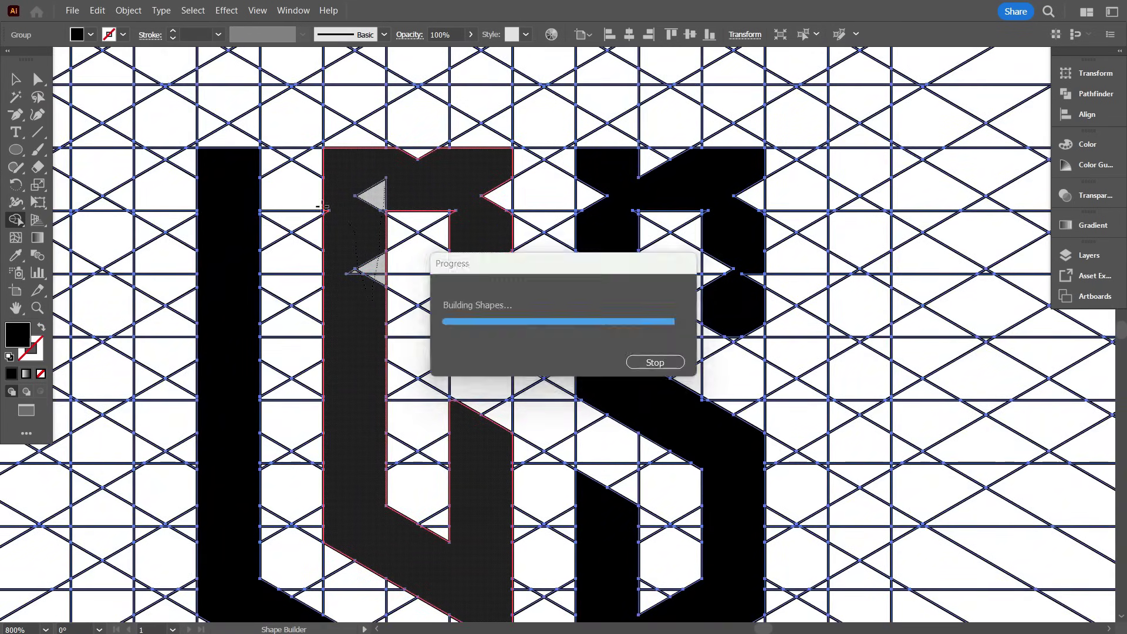
scroll(328, 215, "up", 4)
left_click_drag(325, 178, 317, 216)
scroll(395, 319, "down", 4)
Fill the gaps in the C's top bar and upper arm, ending the arm in a slanted cut.
left_click_drag(455, 259, 476, 241)
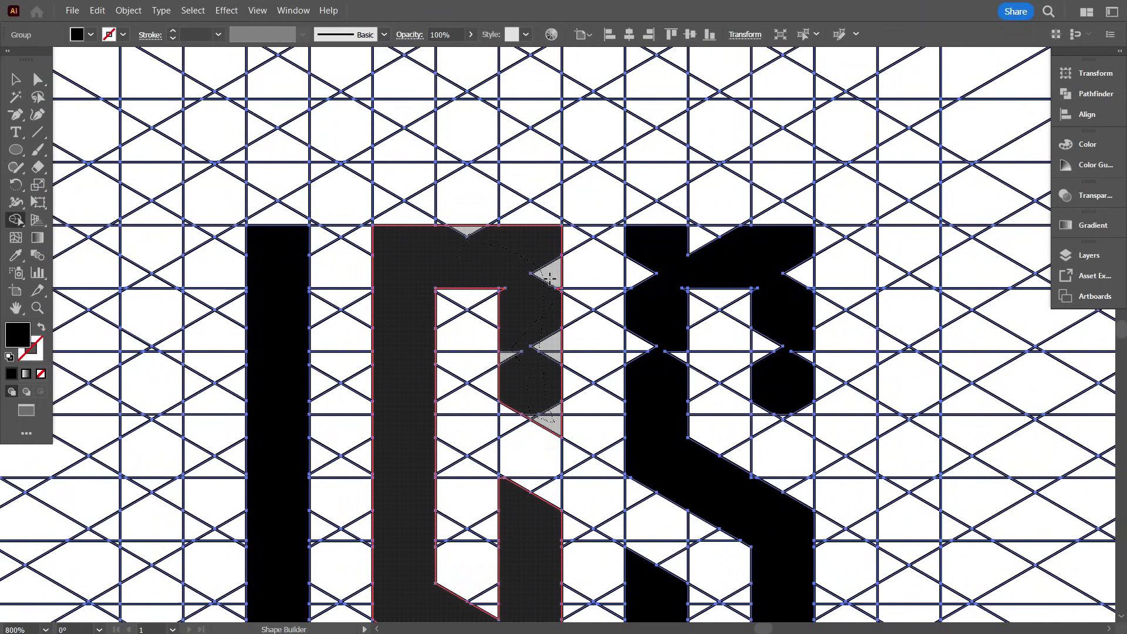
left_click_drag(550, 279, 549, 280)
scroll(526, 290, "up", 4)
left_click_drag(434, 284, 453, 231)
left_click_drag(659, 284, 613, 320)
scroll(610, 327, "down", 4)
scroll(552, 329, "down", 2)
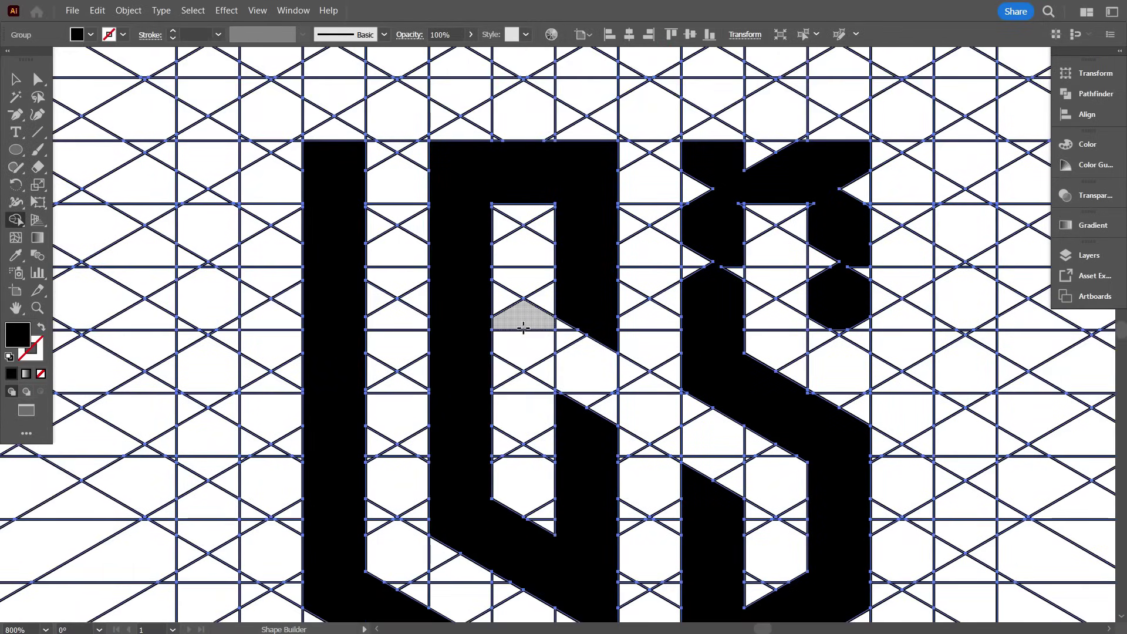
Merge the notches along the S's upper left bar, top bar and upper arm so the top half is solid.
scroll(727, 183, "up", 3)
mouse_move(728, 184)
left_mouse_down()
mouse_move(681, 165)
mouse_move(730, 328)
left_mouse_up()
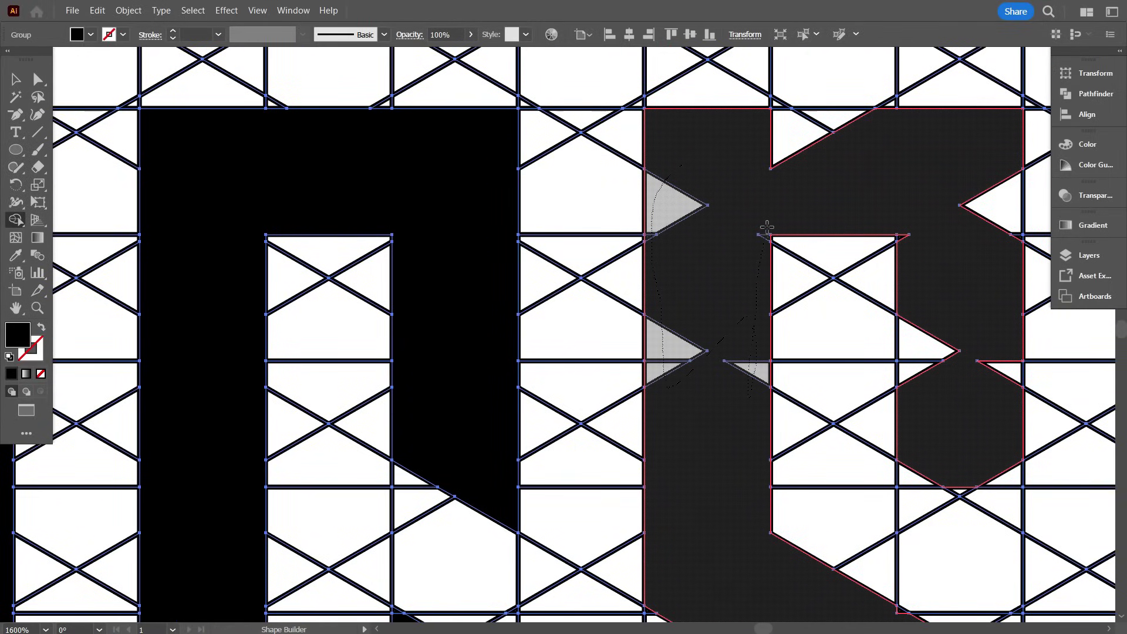
mouse_move(766, 227)
left_mouse_down()
mouse_move(819, 123)
mouse_move(990, 207)
mouse_move(1017, 228)
mouse_move(951, 229)
mouse_move(907, 259)
mouse_move(928, 385)
mouse_move(997, 376)
left_mouse_up()
scroll(938, 389, "down", 5)
scroll(773, 287, "up", 4)
scroll(780, 286, "up", 2)
left_click_drag(730, 266, 732, 339)
scroll(605, 295, "down", 4)
left_click_drag(579, 322, 564, 254)
Merge the remaining notches along the L's slanted foot so its upper edge runs straight, and deselect the artwork.
scroll(633, 298, "down", 3)
scroll(566, 473, "down", 5)
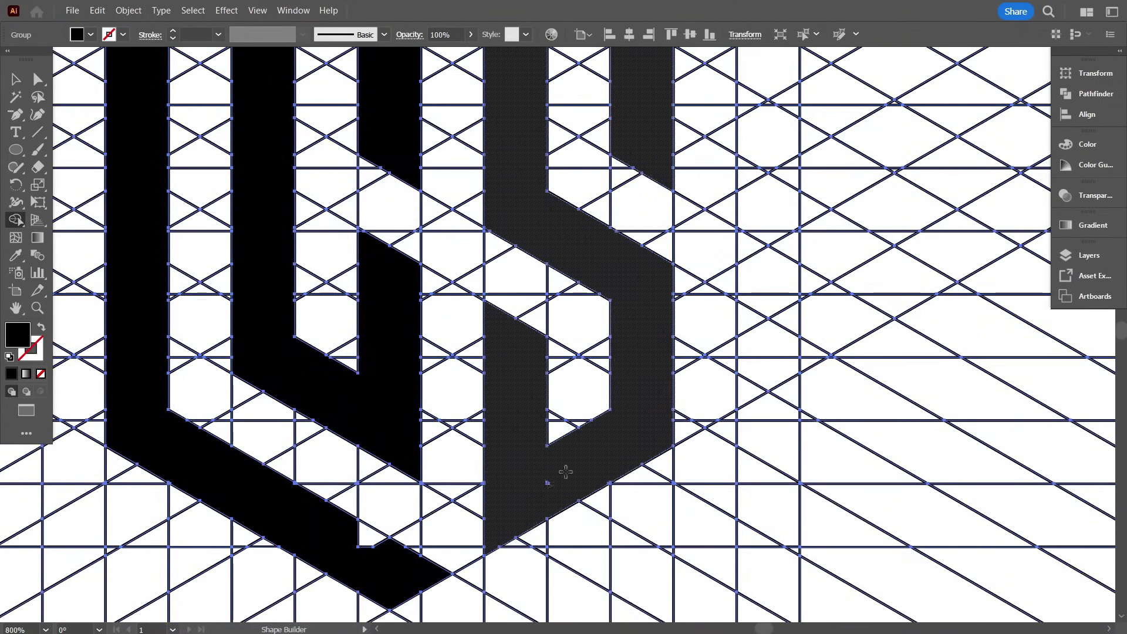
scroll(367, 491, "up", 3)
left_click_drag(369, 371, 421, 466)
scroll(495, 455, "down", 4)
scroll(508, 434, "up", 3)
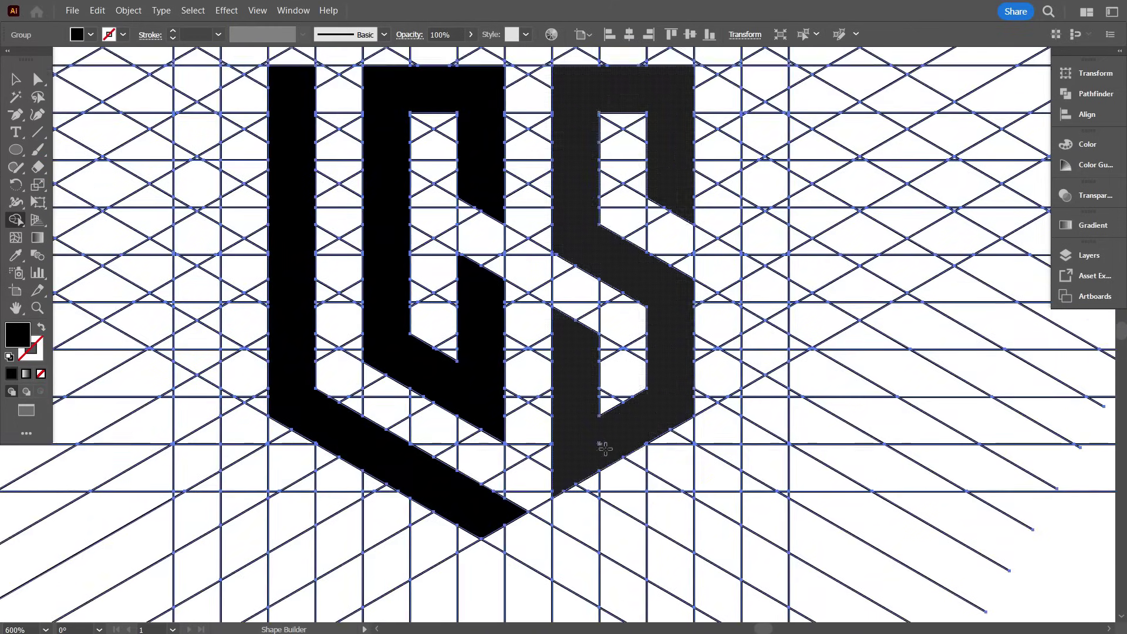
scroll(606, 444, "up", 4)
left_click_drag(600, 418, 572, 439)
scroll(649, 447, "down", 3)
scroll(649, 447, "up", 2)
left_click(16, 80)
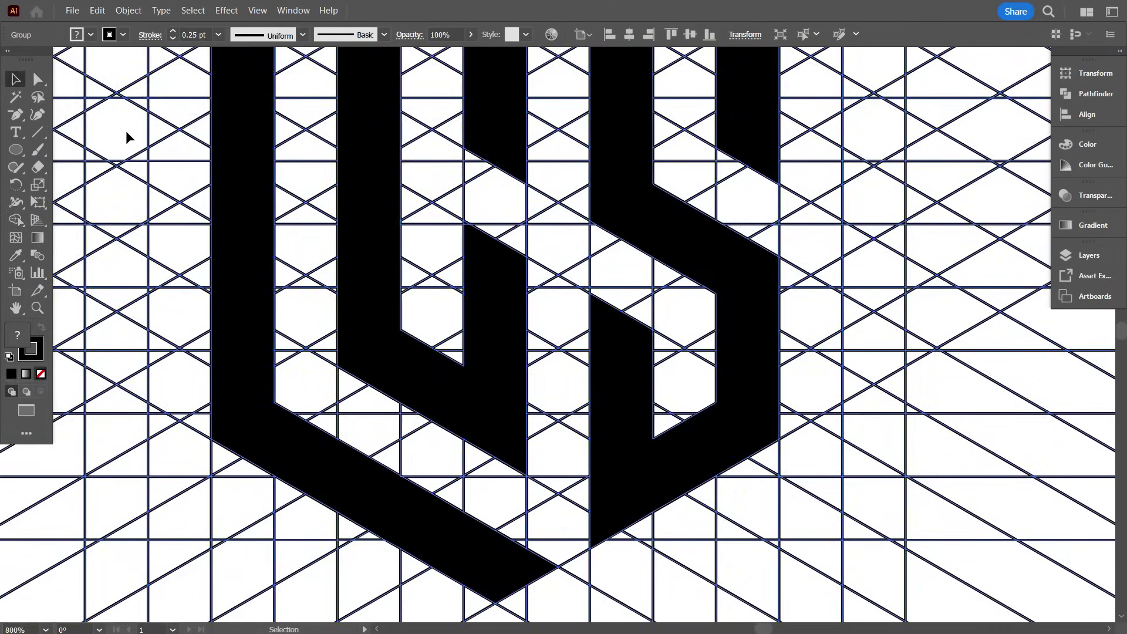
left_click(126, 130)
Ungroup the combined artwork of the LCS letters and construction grid, and clear the selection.
scroll(440, 244, "up", 5)
scroll(562, 235, "down", 4)
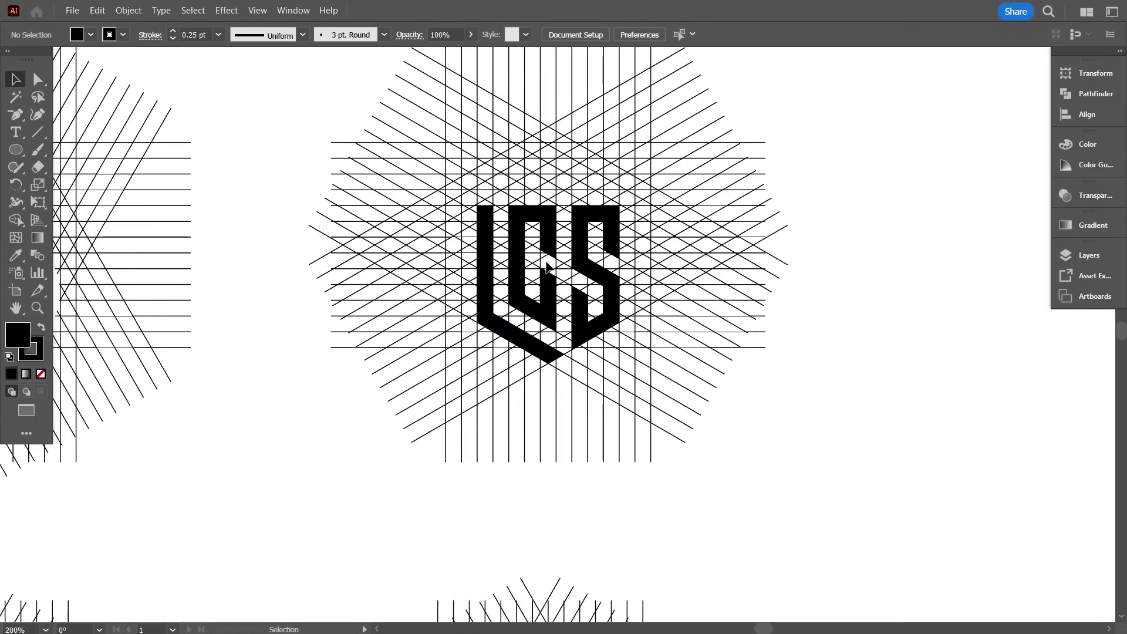
scroll(550, 268, "up", 3)
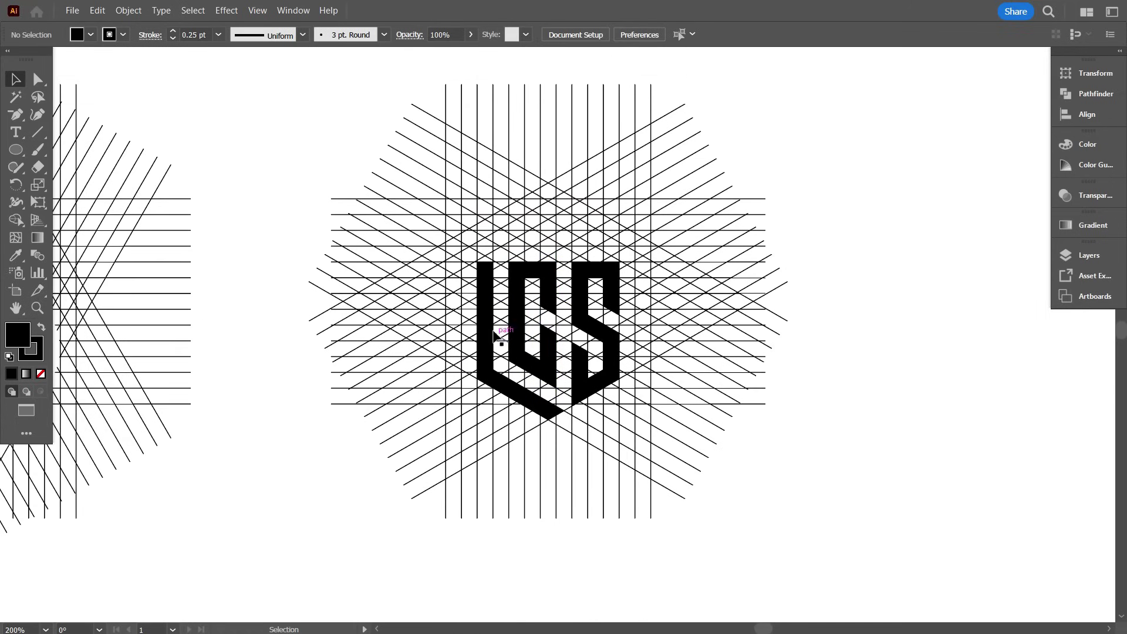
left_click(484, 311)
right_click(550, 291)
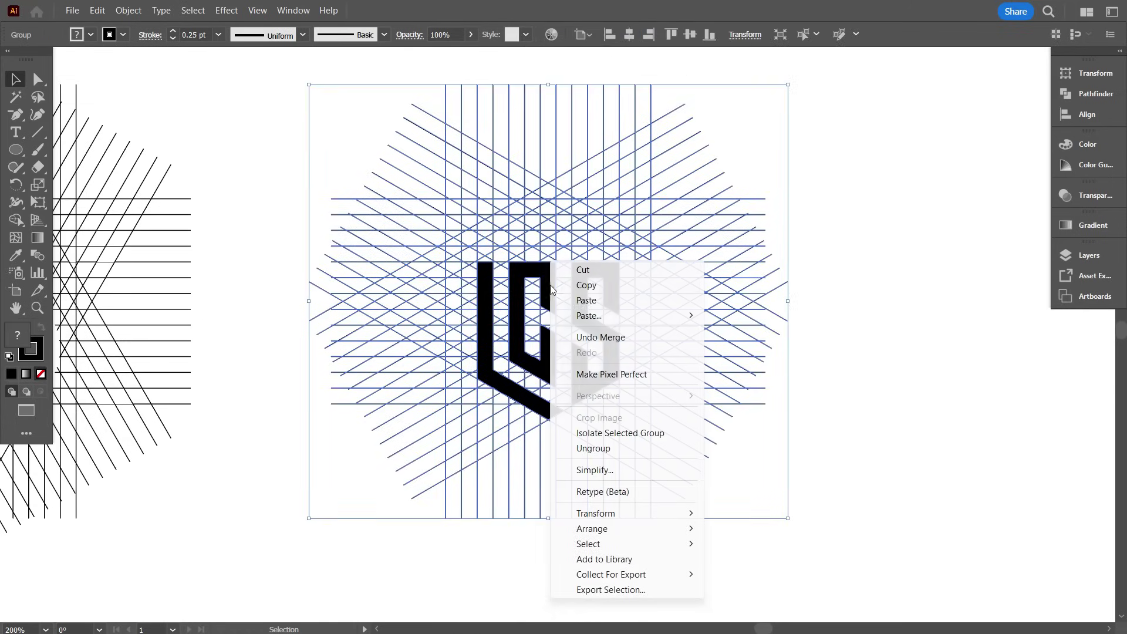
left_click(621, 448)
left_click(862, 450)
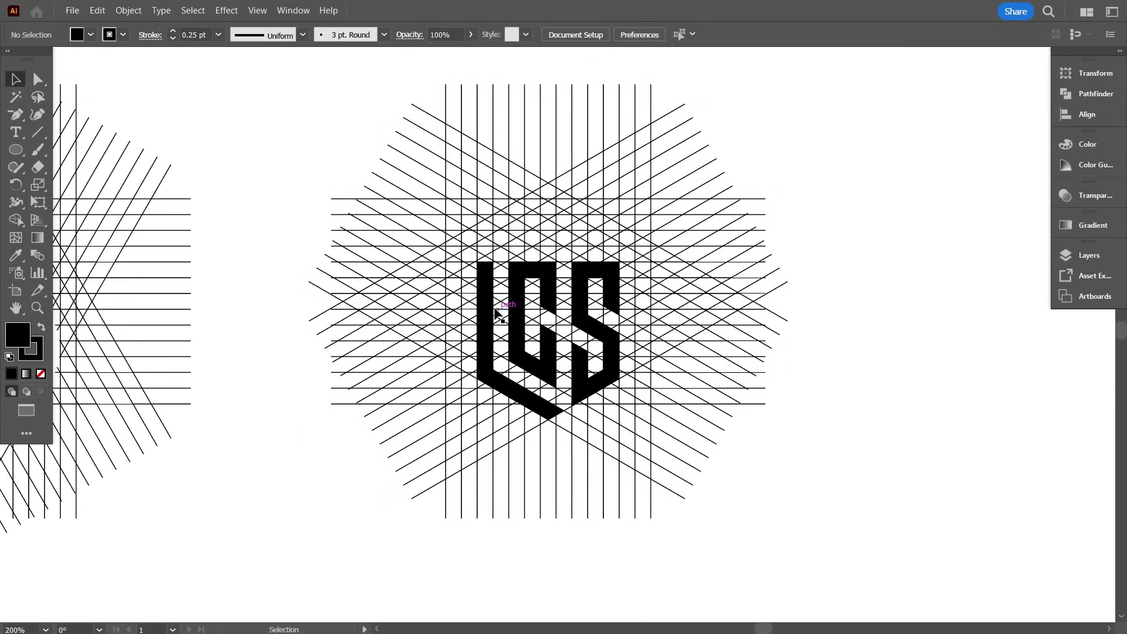
Ungroup the nested groups holding the L, C and S so each letter can be selected apart from the grid lines.
left_click(486, 302)
right_click(488, 302)
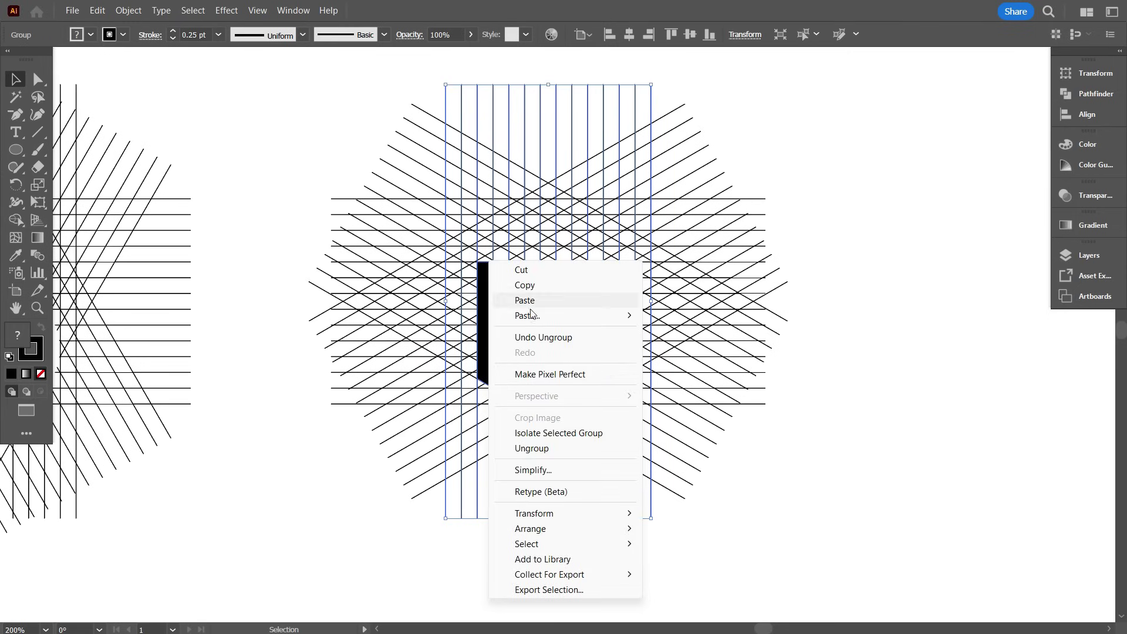
left_click(568, 447)
left_click(762, 464)
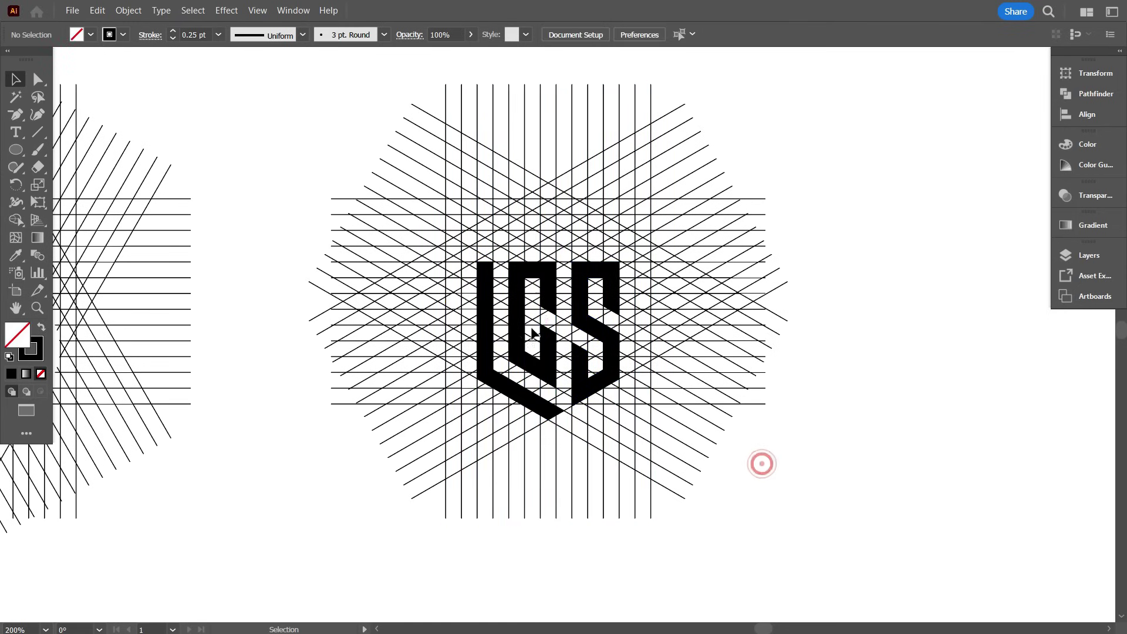
left_click(490, 301)
left_click(512, 305)
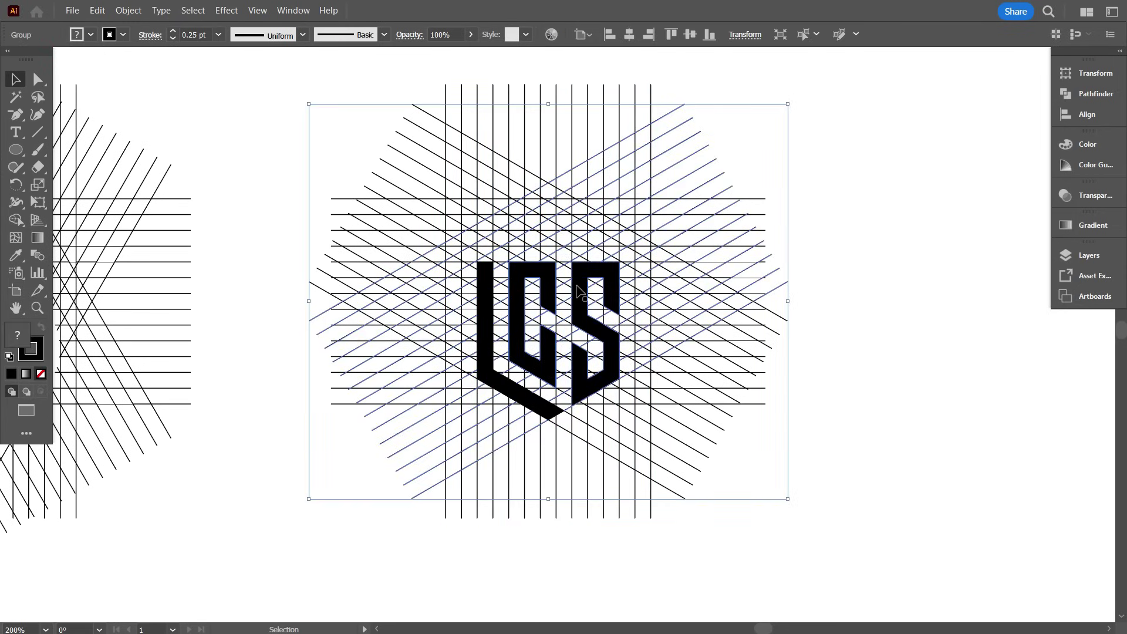
right_click(575, 317)
left_click(646, 446)
left_click(819, 444)
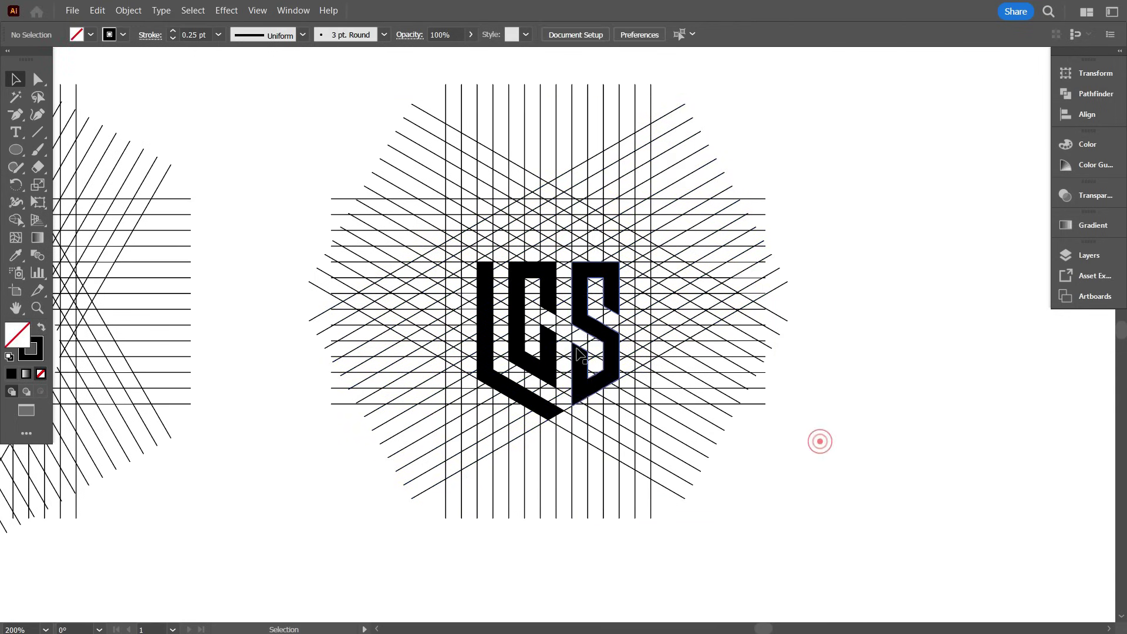
Select the S, C and L together and move them straight up into the empty space above the grid.
left_click(596, 323)
left_click(547, 352, "shift")
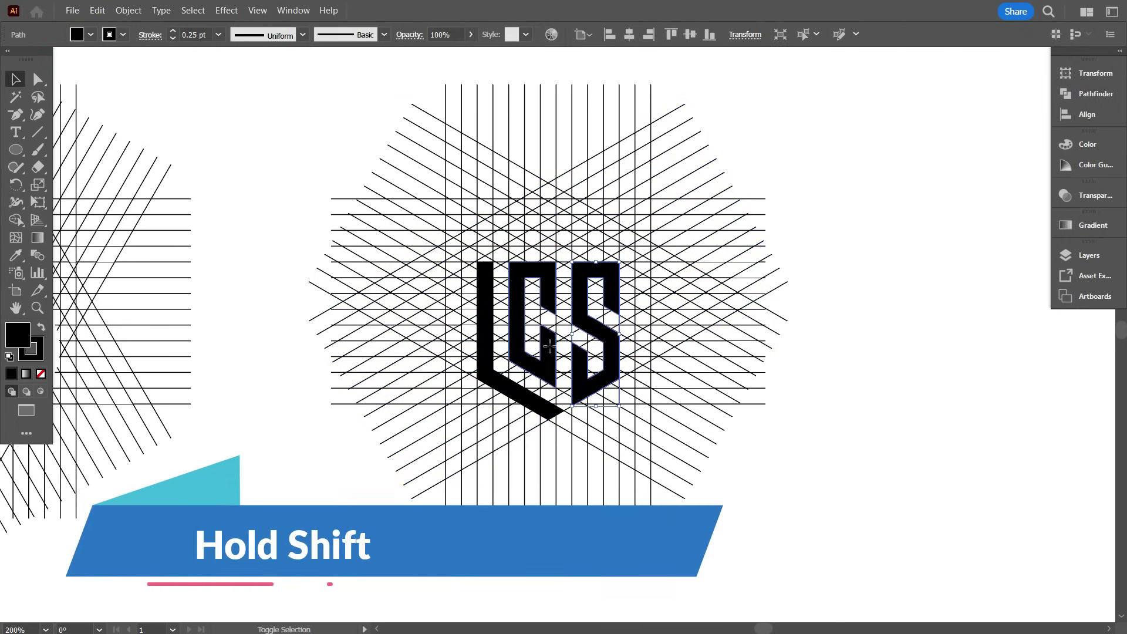
left_click(486, 338, "shift")
scroll(520, 371, "up", 1)
scroll(523, 372, "down", 1)
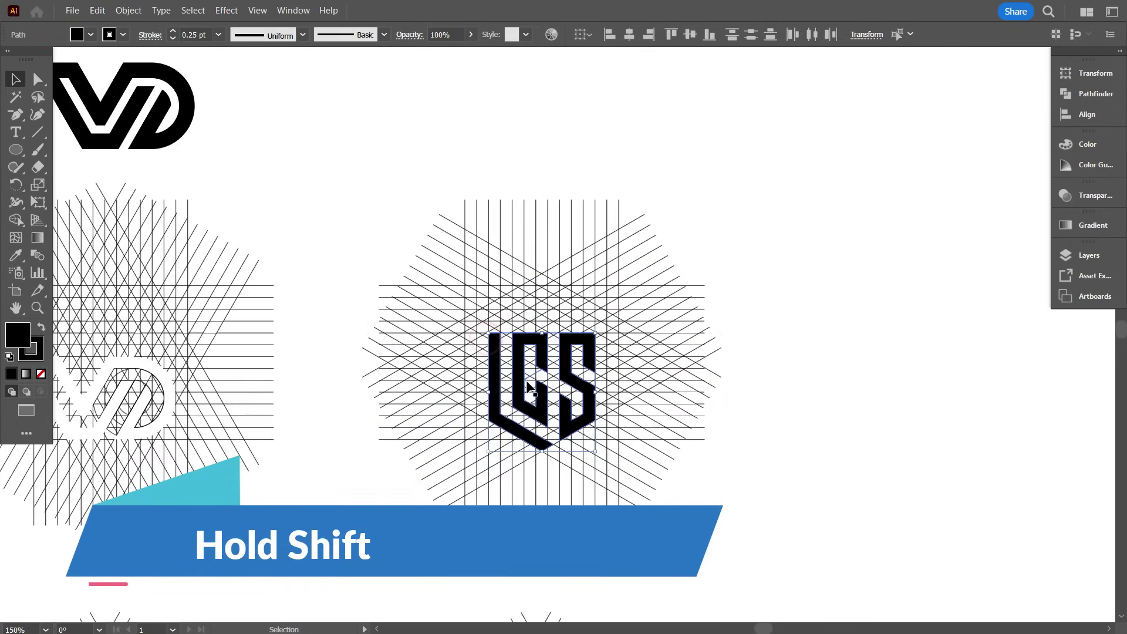
scroll(528, 381, "up", 1)
left_click_drag(544, 406, 544, 121)
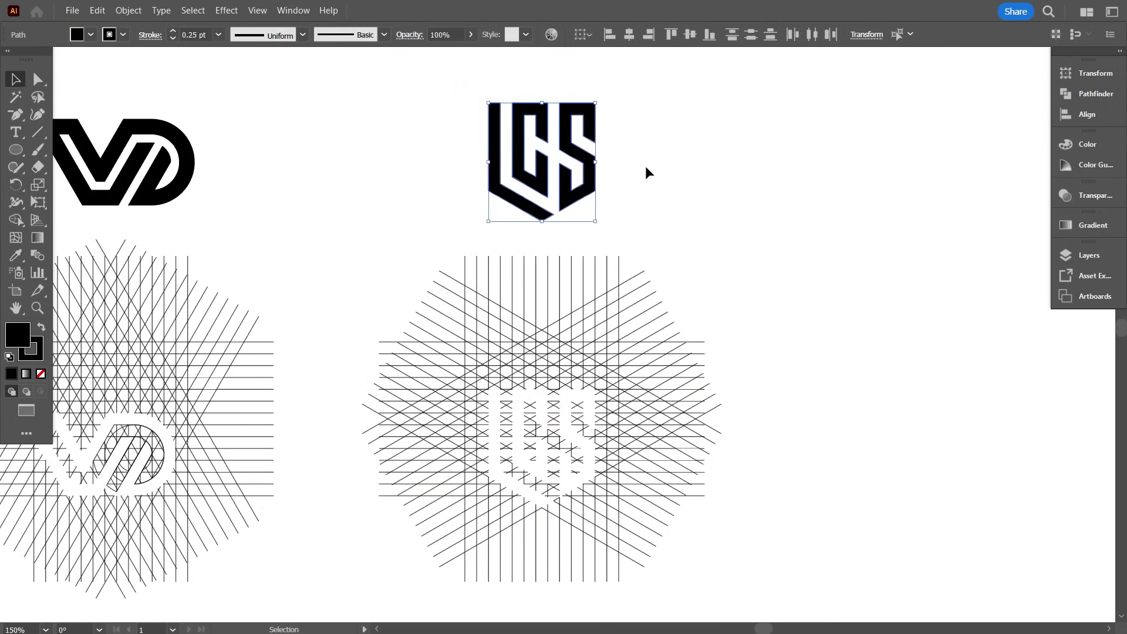
left_click(646, 170)
Examine the edges and corners of the LCS letters up close and as a whole.
scroll(537, 131, "up", 1)
scroll(518, 137, "up", 3)
left_click_drag(385, 170, 677, 291)
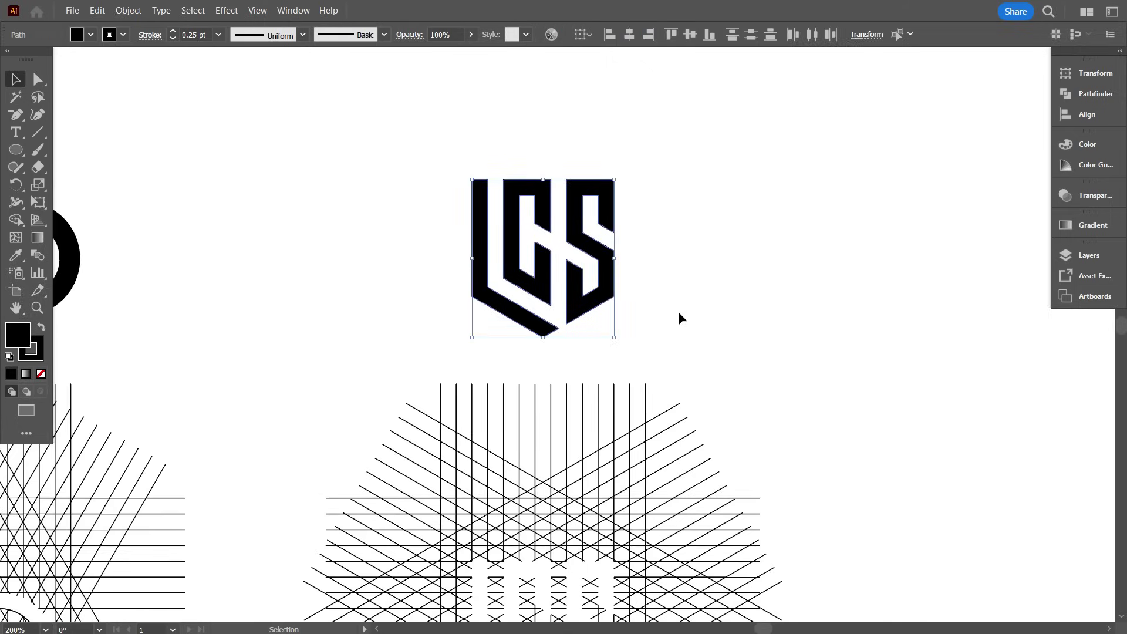
left_click(678, 311)
scroll(678, 311, "down", 1)
scroll(541, 219, "up", 4)
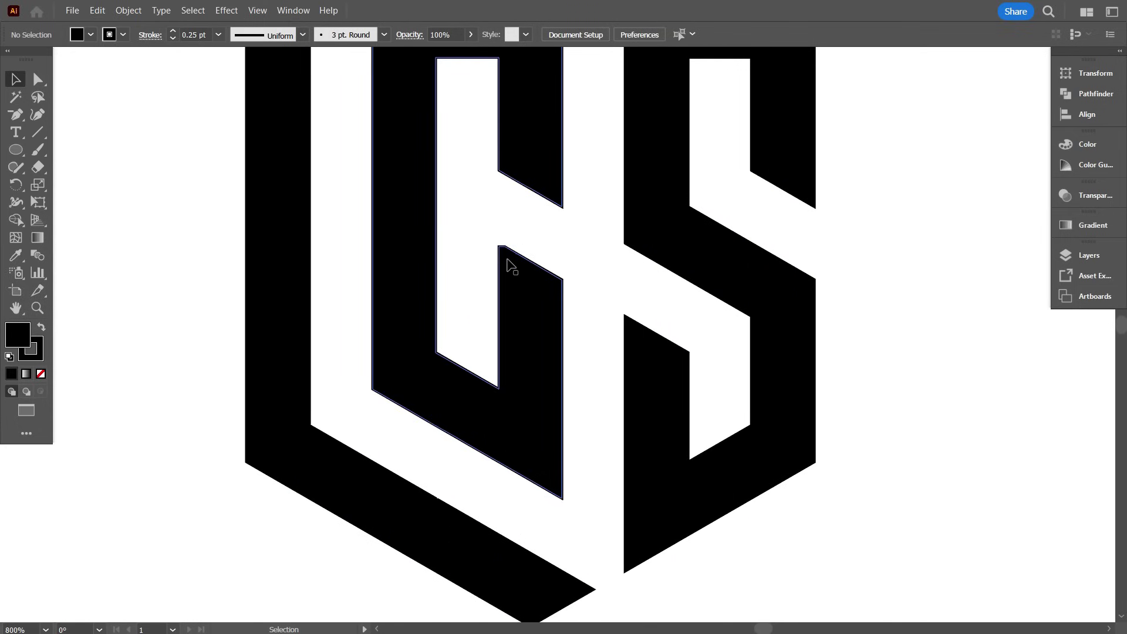
scroll(504, 246, "up", 1)
scroll(511, 226, "down", 4)
scroll(555, 277, "down", 1)
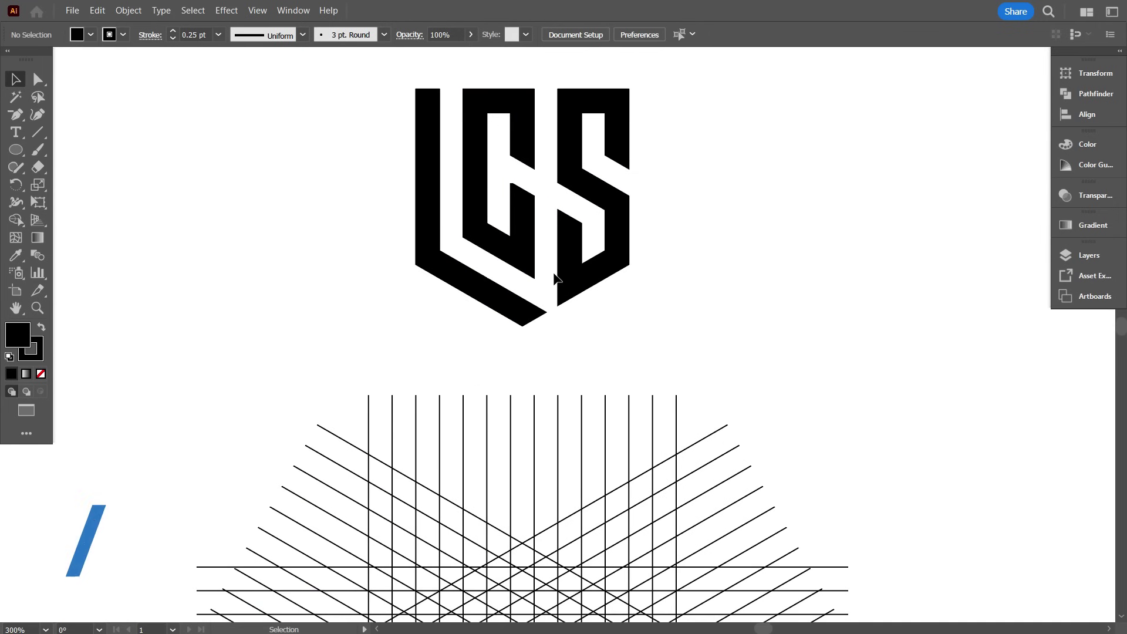
Undo moving the letters out of the grid and clear the selection.
scroll(555, 274, "down", 1)
scroll(559, 268, "down", 1)
key("ctrl+z")
scroll(578, 266, "down", 3)
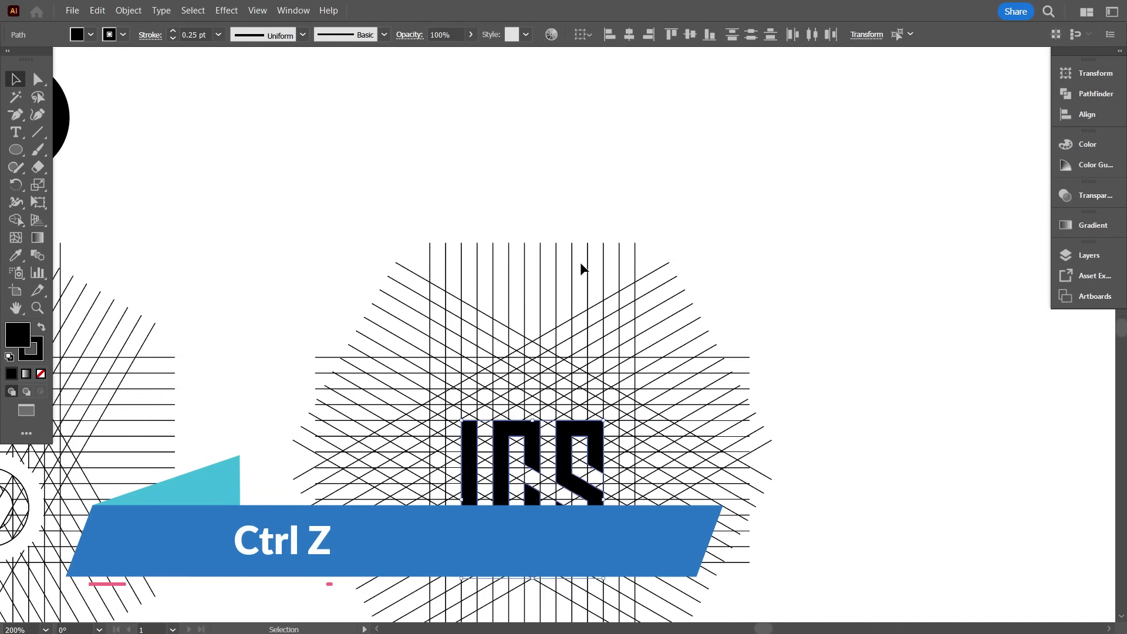
scroll(578, 266, "down", 9)
left_click(727, 509)
Draw a vertical line through the middle of the C's inner opening, beside its lower arm.
scroll(533, 395, "up", 3)
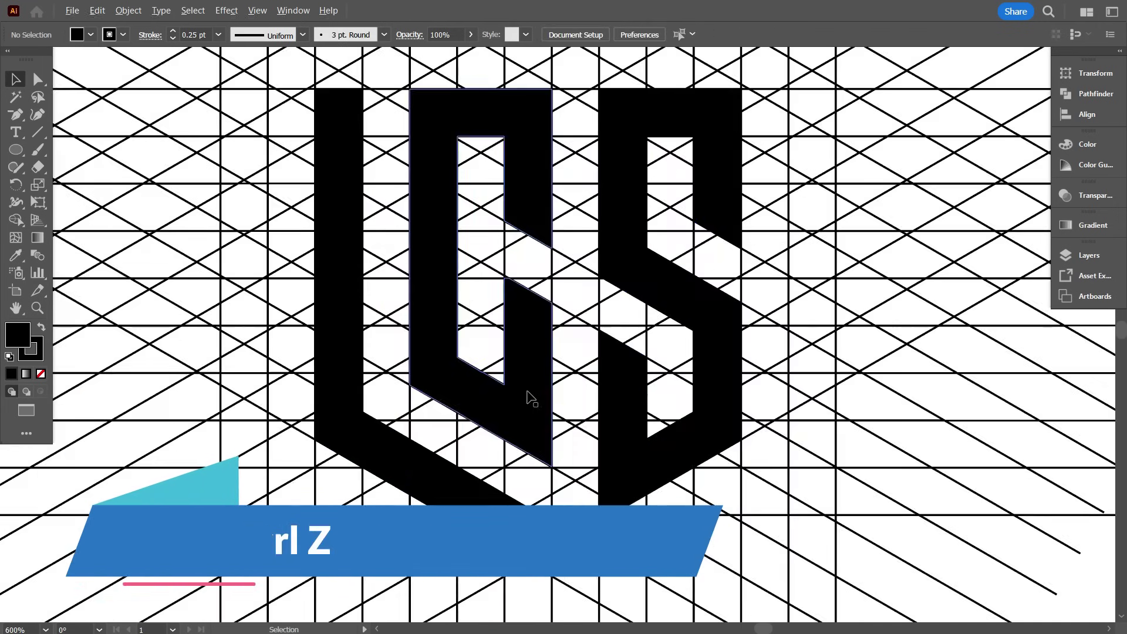
scroll(514, 317, "up", 3)
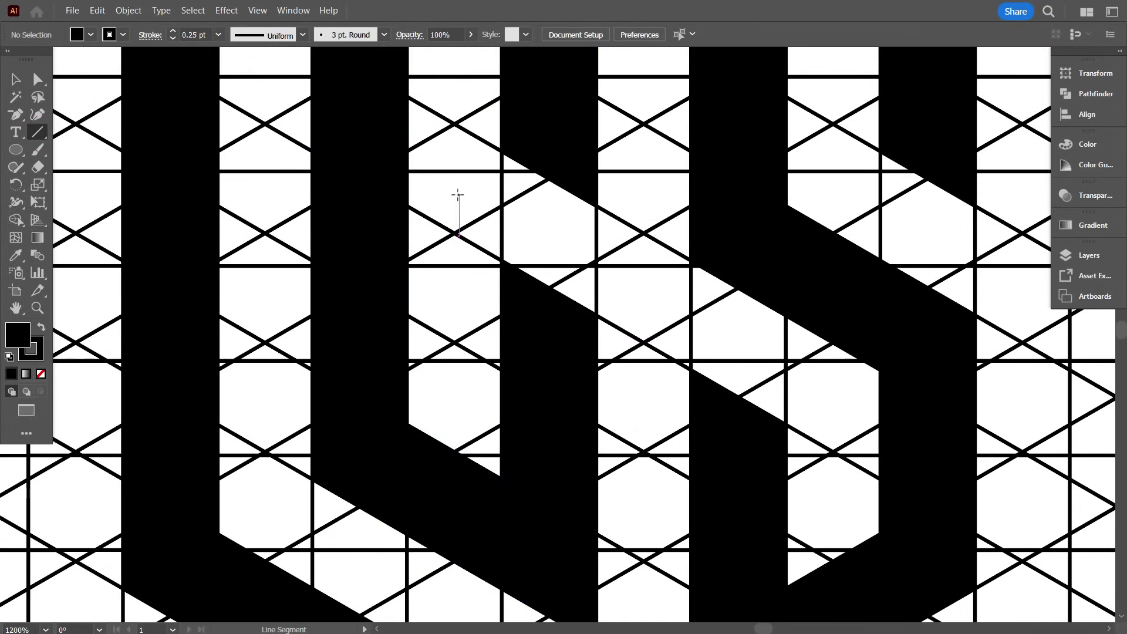
left_click_drag(455, 190, 457, 428)
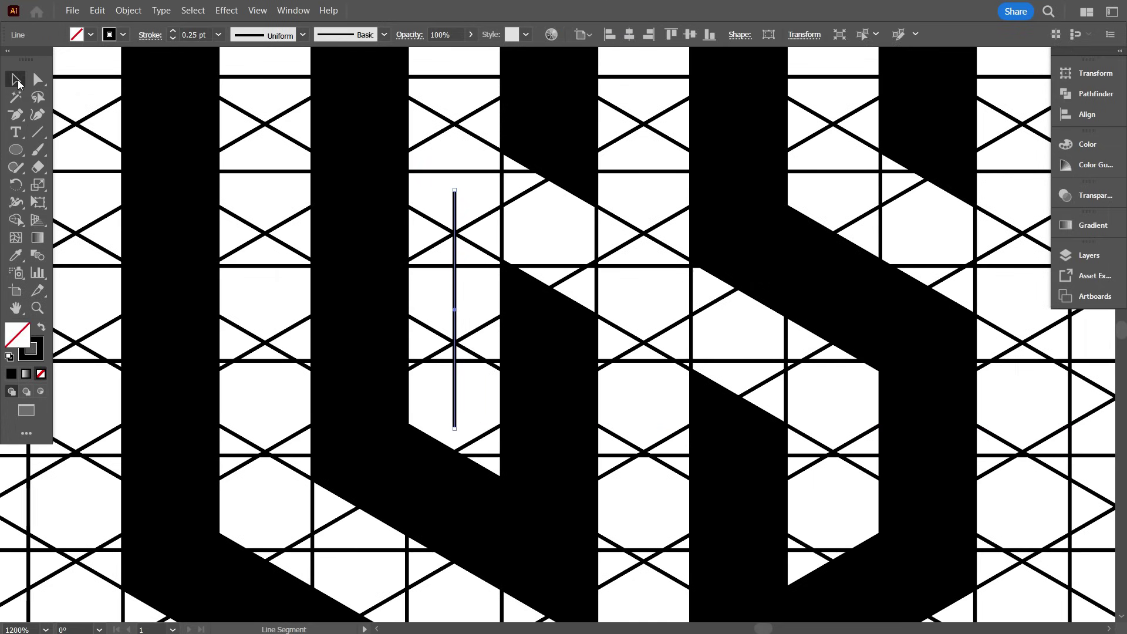
Merge the cells between the new line and the C's lower arm with Shape Builder in black, forming a G's inner spur.
left_click(17, 81)
left_click_drag(430, 194, 574, 399)
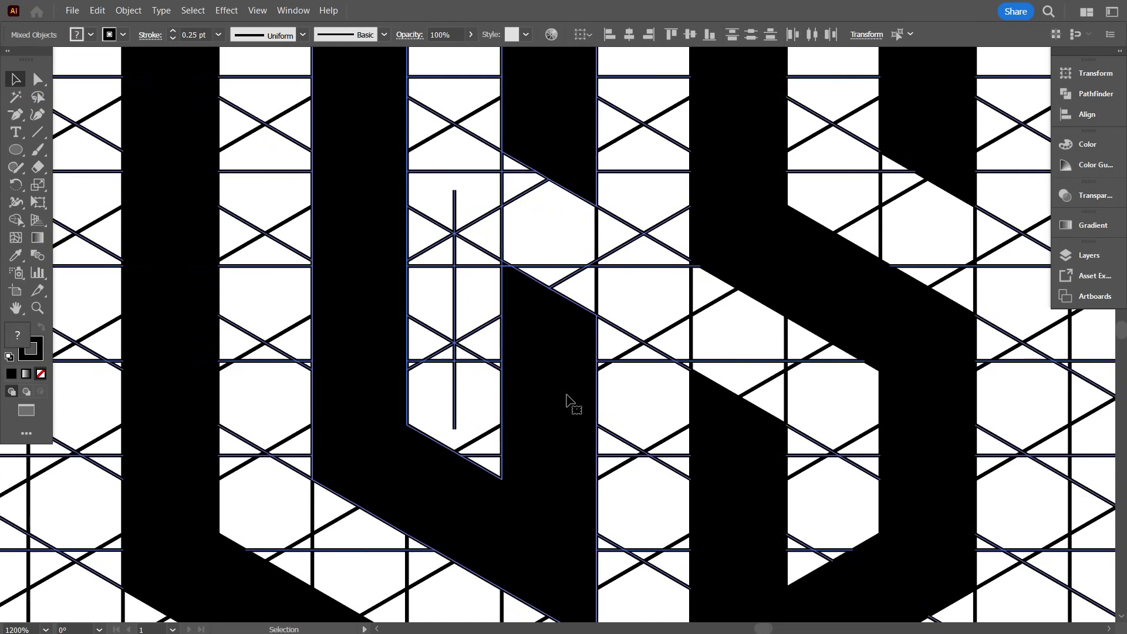
left_click(20, 217)
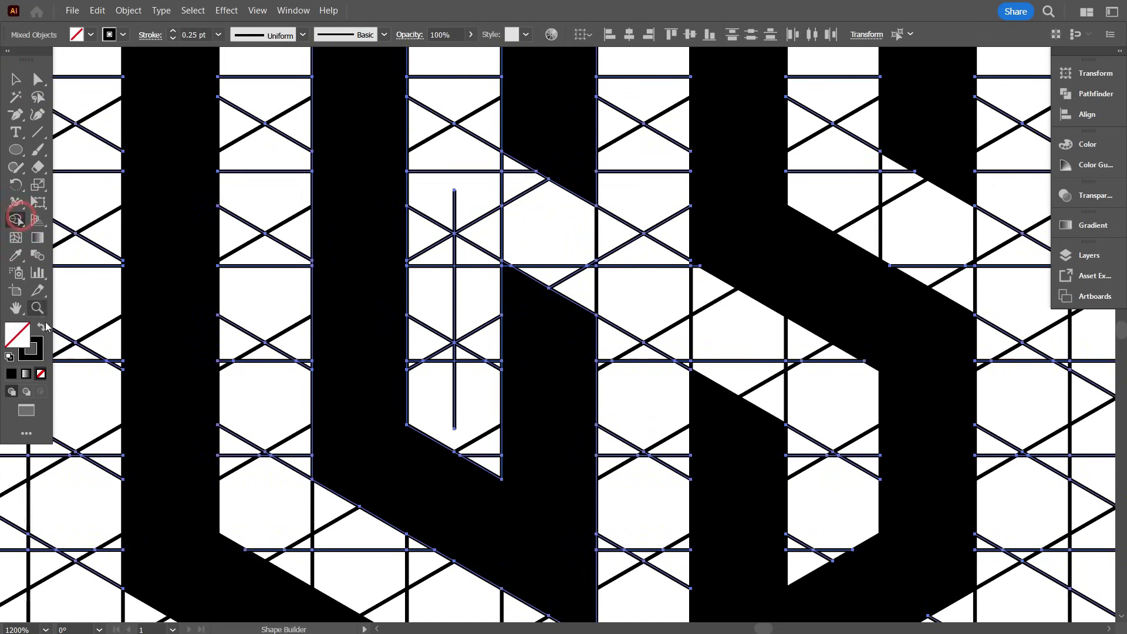
left_click(41, 326)
scroll(470, 289, "up", 2)
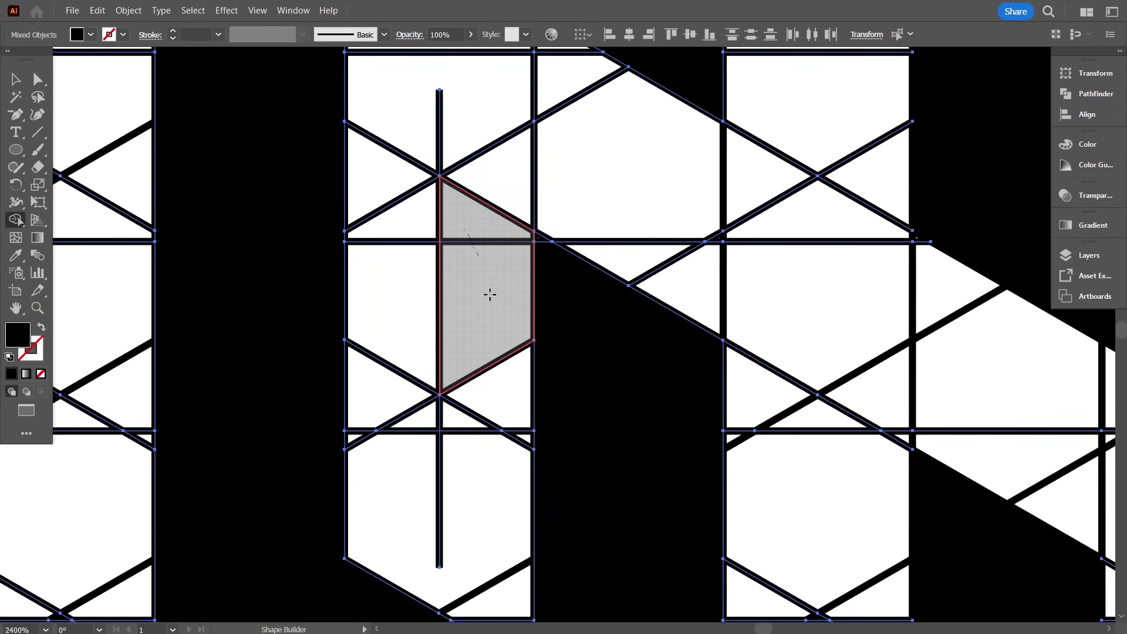
left_click_drag(464, 229, 536, 436)
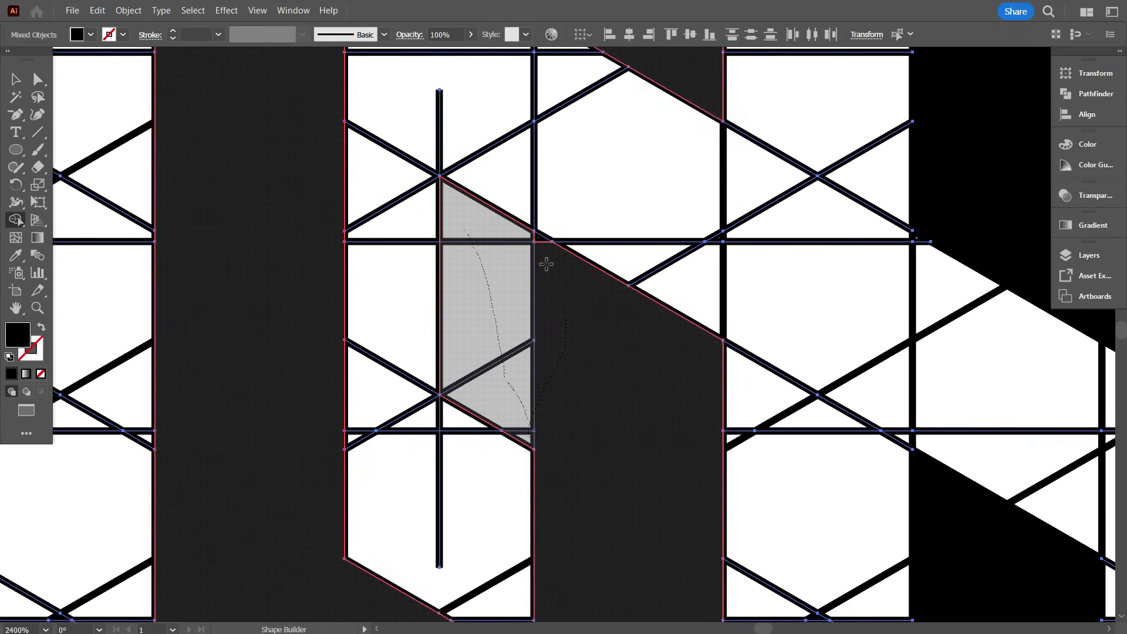
left_click_drag(539, 239, 541, 246)
scroll(538, 319, "down", 6)
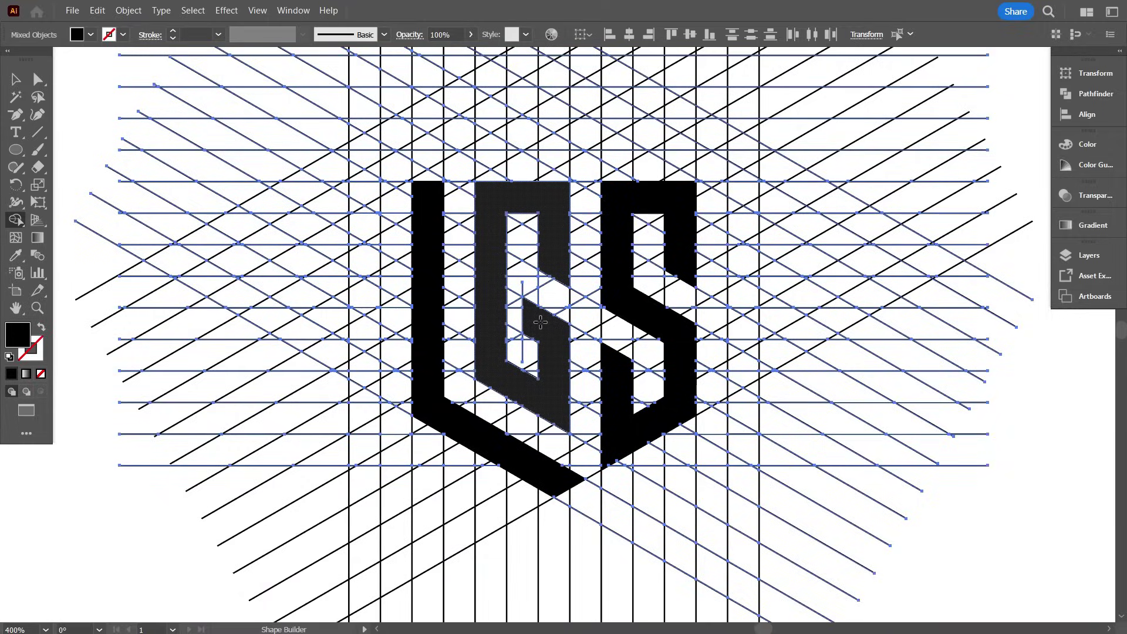
left_click(15, 79)
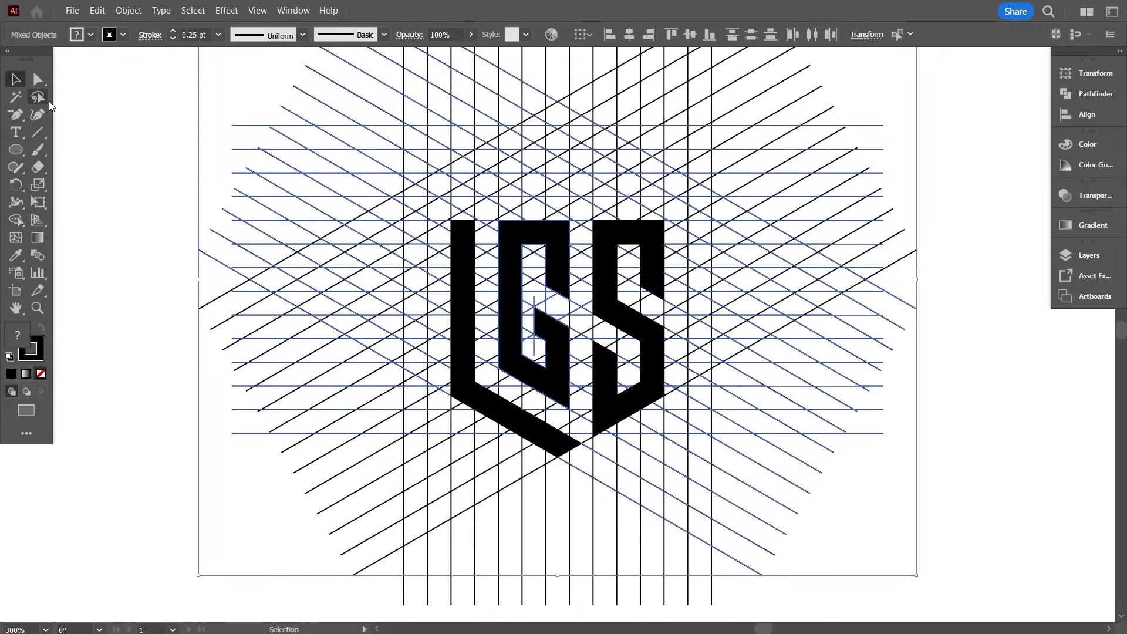
left_click(176, 129)
Select the G, L and S together and move them into the empty space above the grid.
scroll(177, 129, "up", 3)
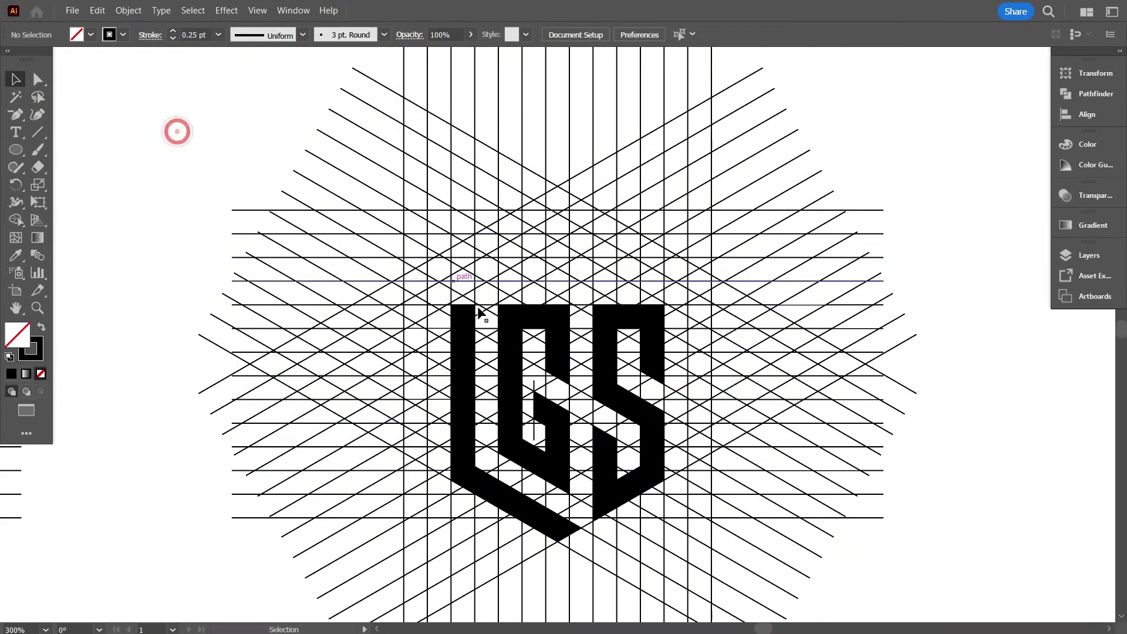
left_click(506, 367)
left_click(462, 356)
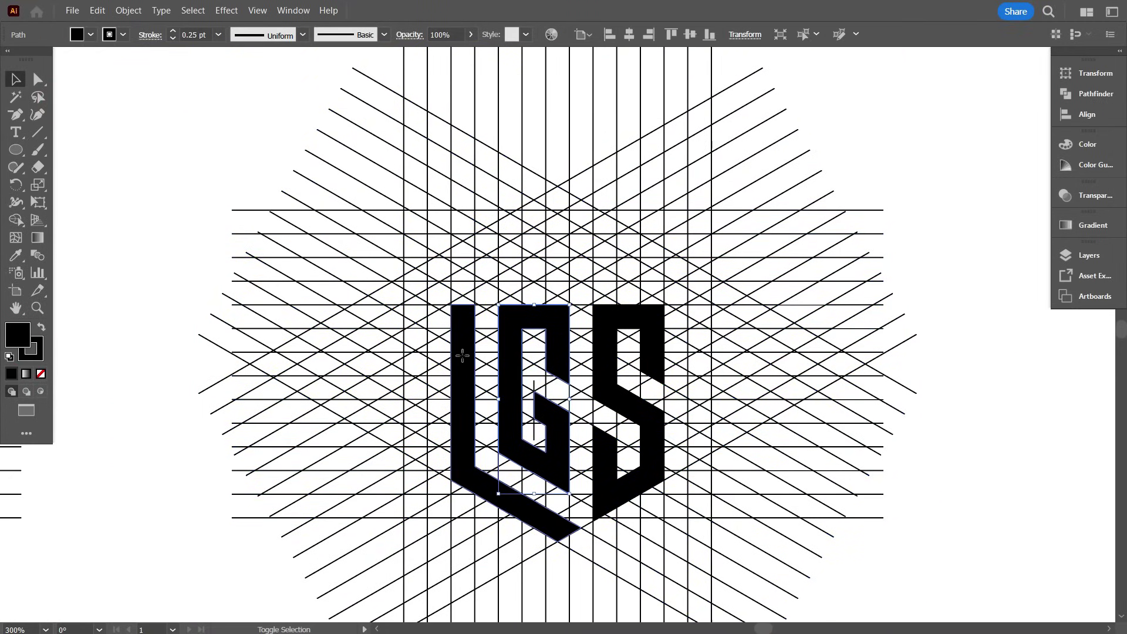
left_click(602, 370, "shift")
scroll(566, 404, "down", 2)
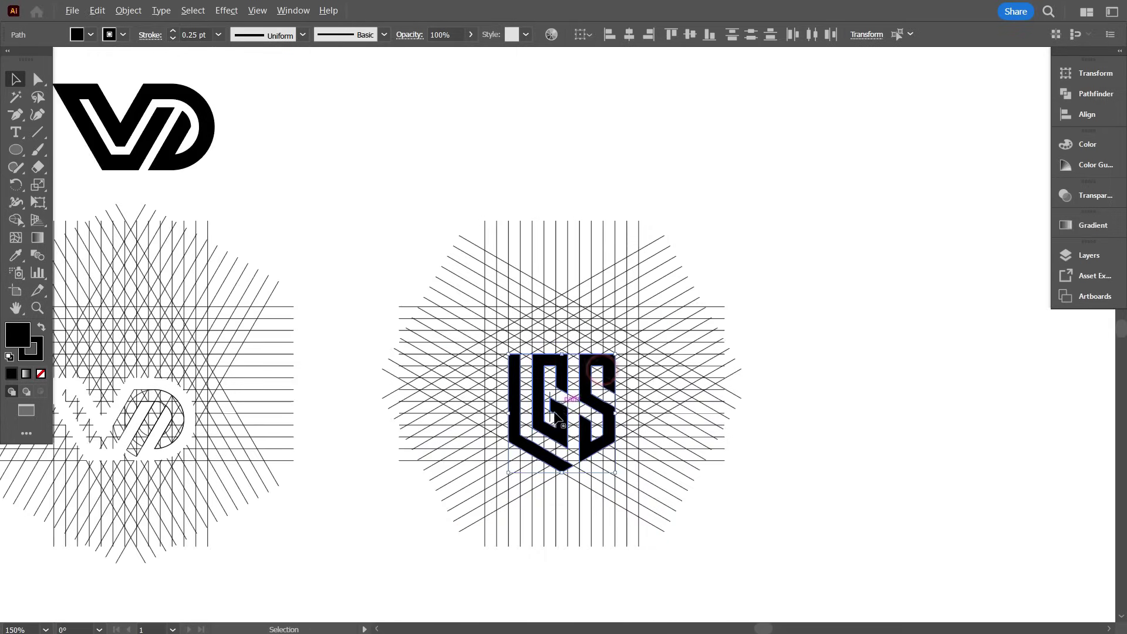
left_click_drag(557, 384, 552, 130)
scroll(646, 194, "up", 2)
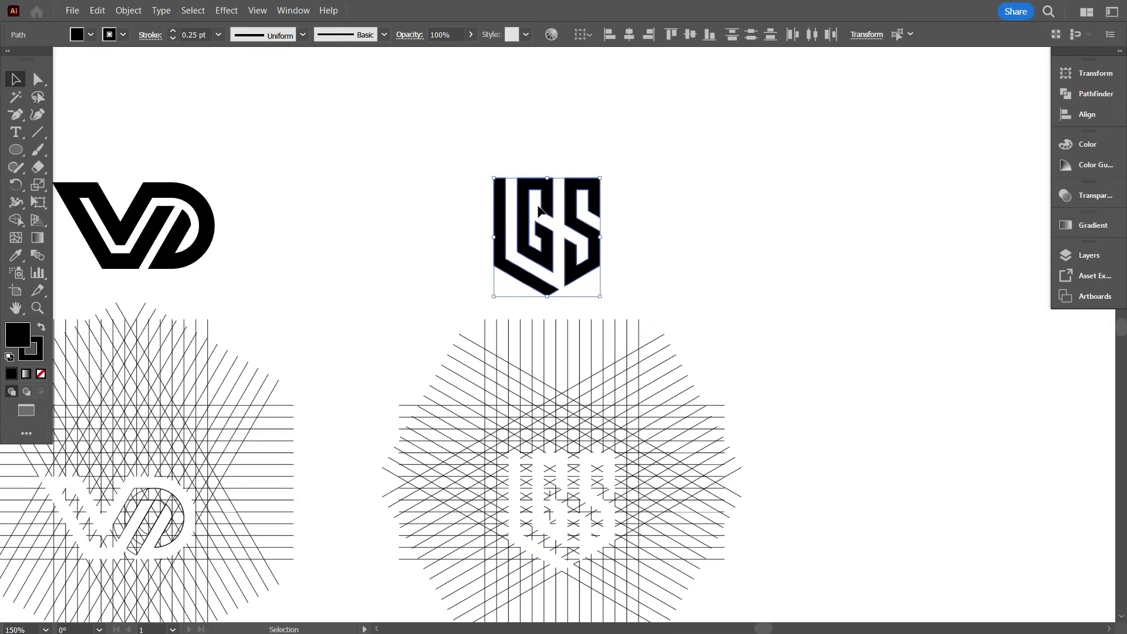
scroll(681, 214, "up", 1)
left_click(688, 210)
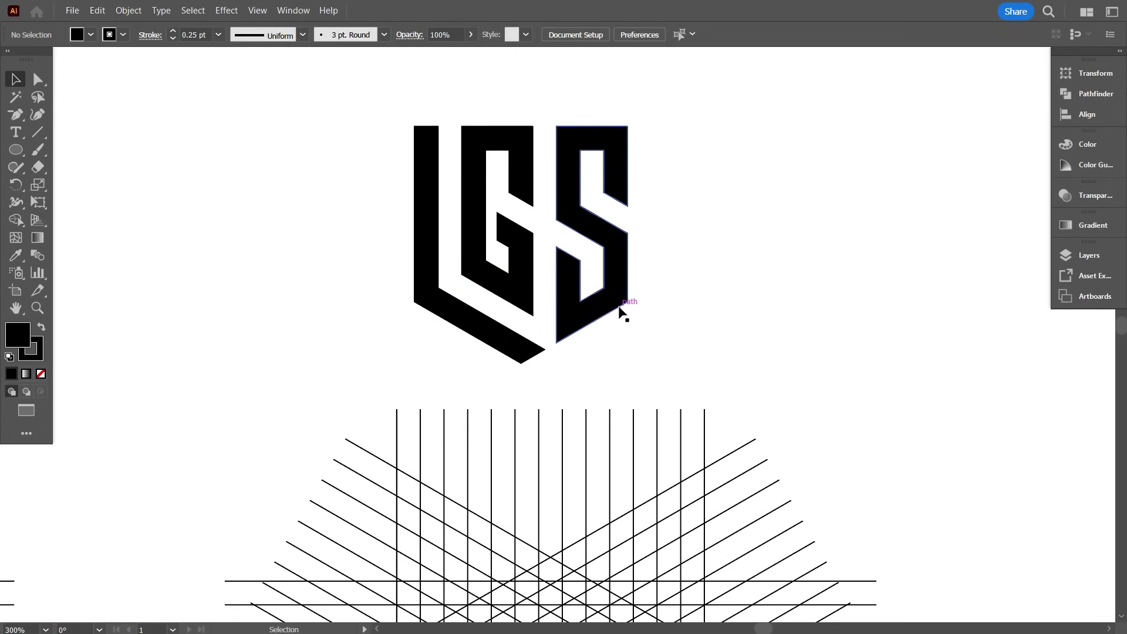
Select all three LGS letters and set their stroke weight to 0.75 pt.
scroll(619, 311, "down", 1)
left_click_drag(521, 216, 674, 284)
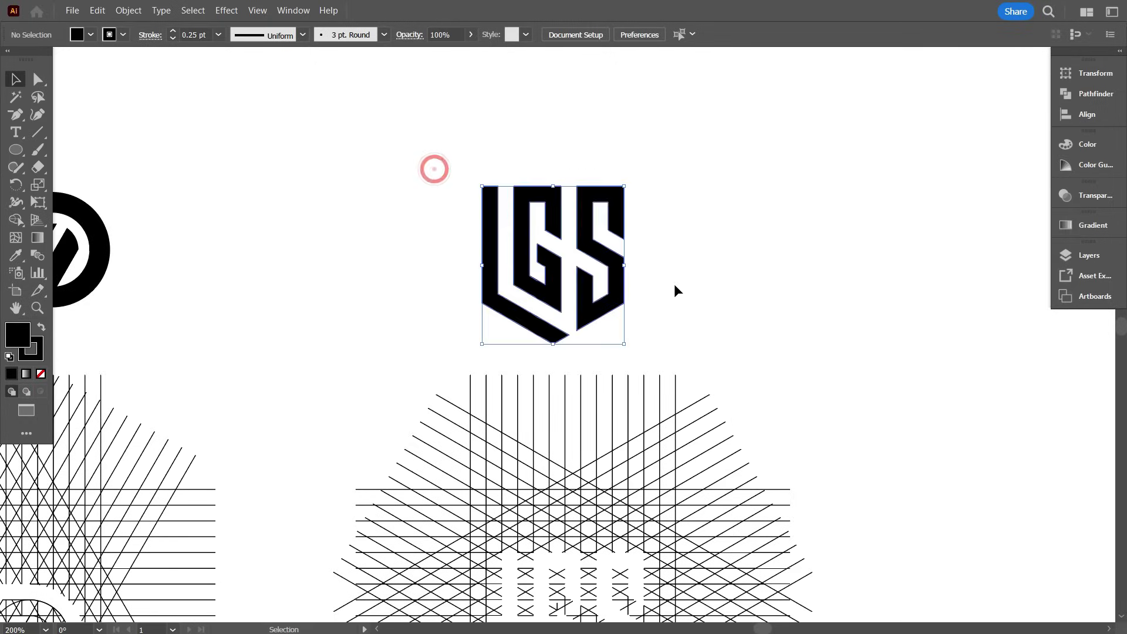
scroll(555, 259, "up", 1)
scroll(201, 35, "up", 1)
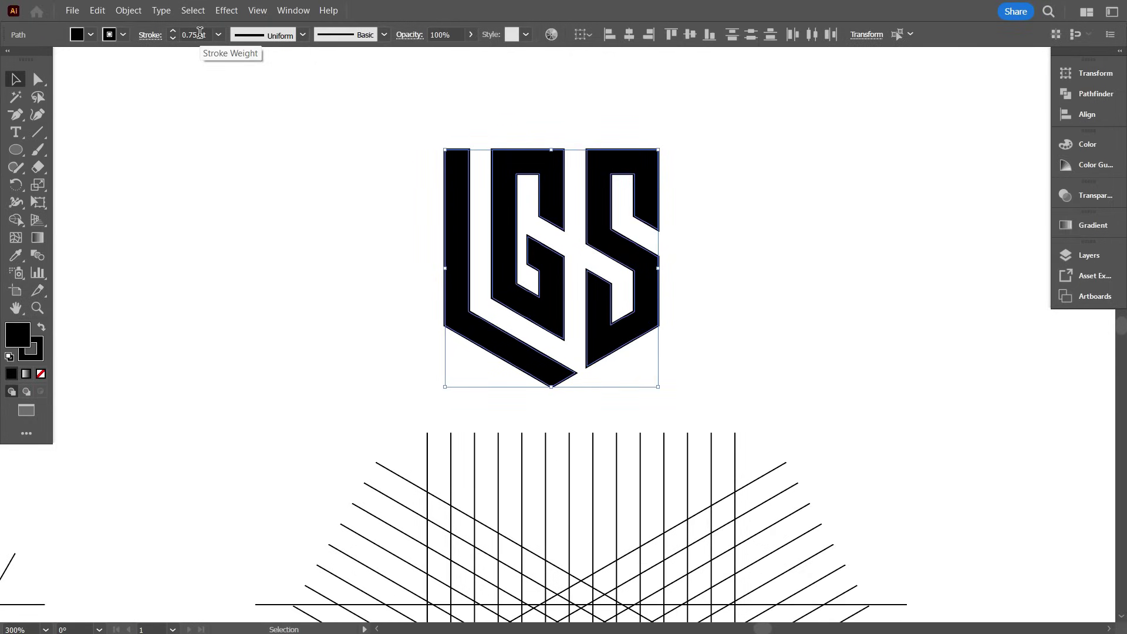
Select the L, G and S letters together and thicken their strokes to 2 pt.
scroll(199, 33, "up", 1)
left_click(213, 117)
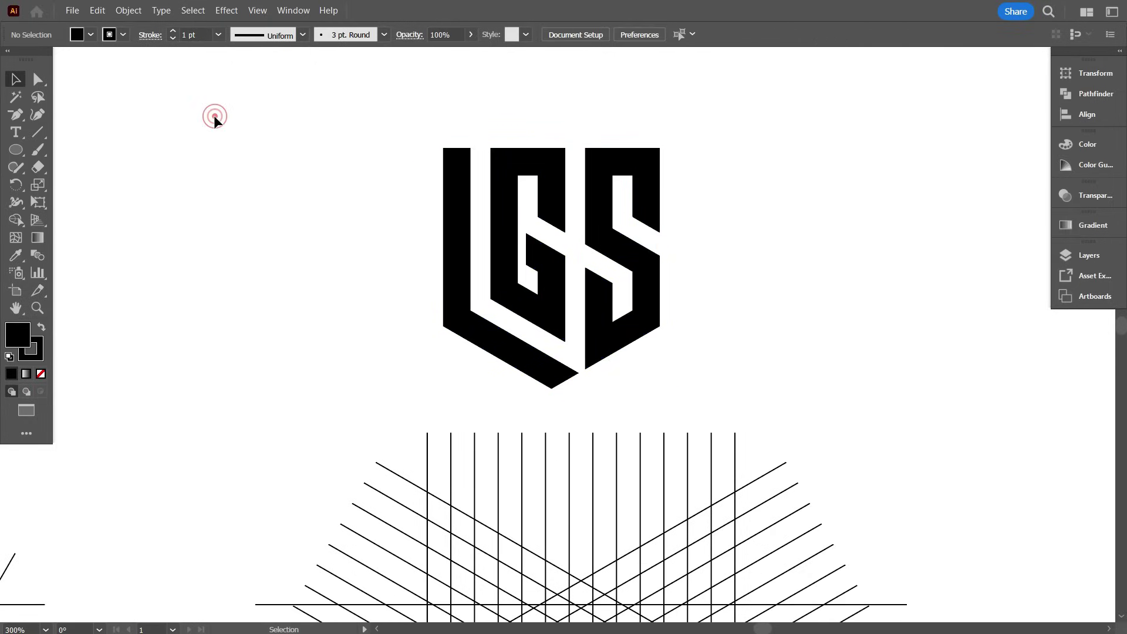
scroll(384, 182, "down", 1)
scroll(389, 186, "up", 1)
left_click_drag(408, 165, 659, 288)
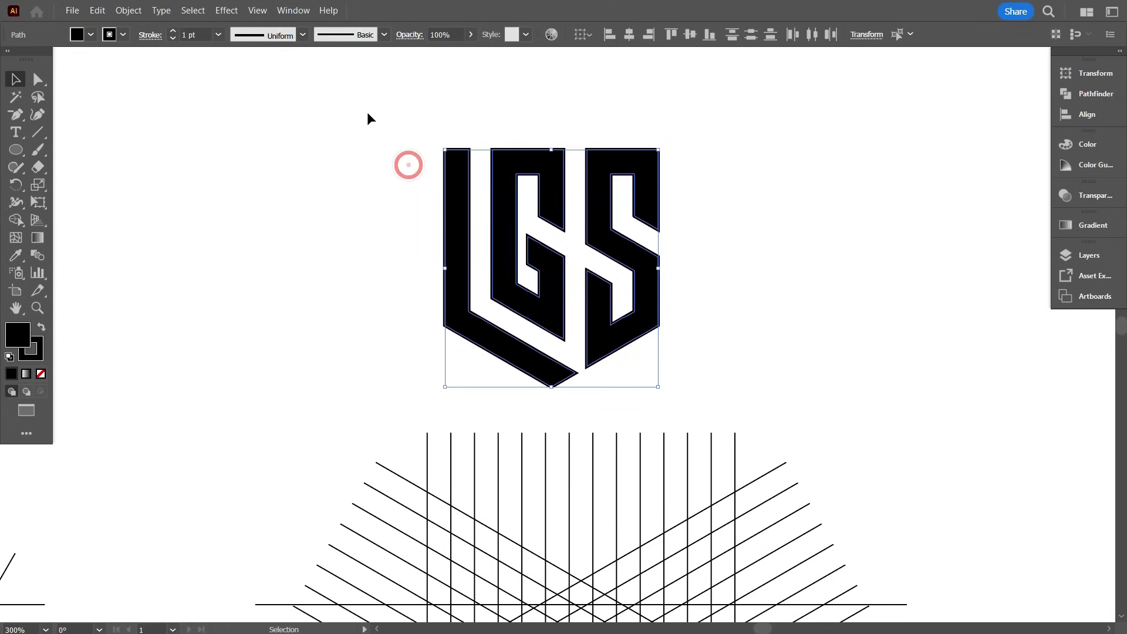
scroll(194, 35, "up", 1)
left_click(217, 125)
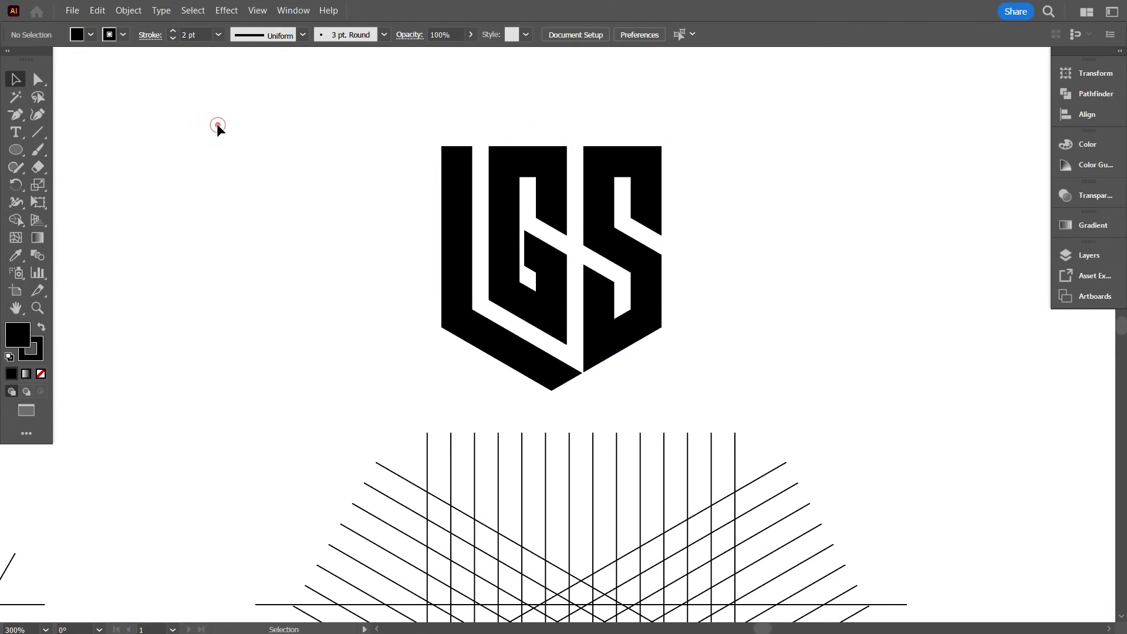
Select the whole LGS shield and expand its fills and strokes into solid shapes.
scroll(375, 206, "down", 3)
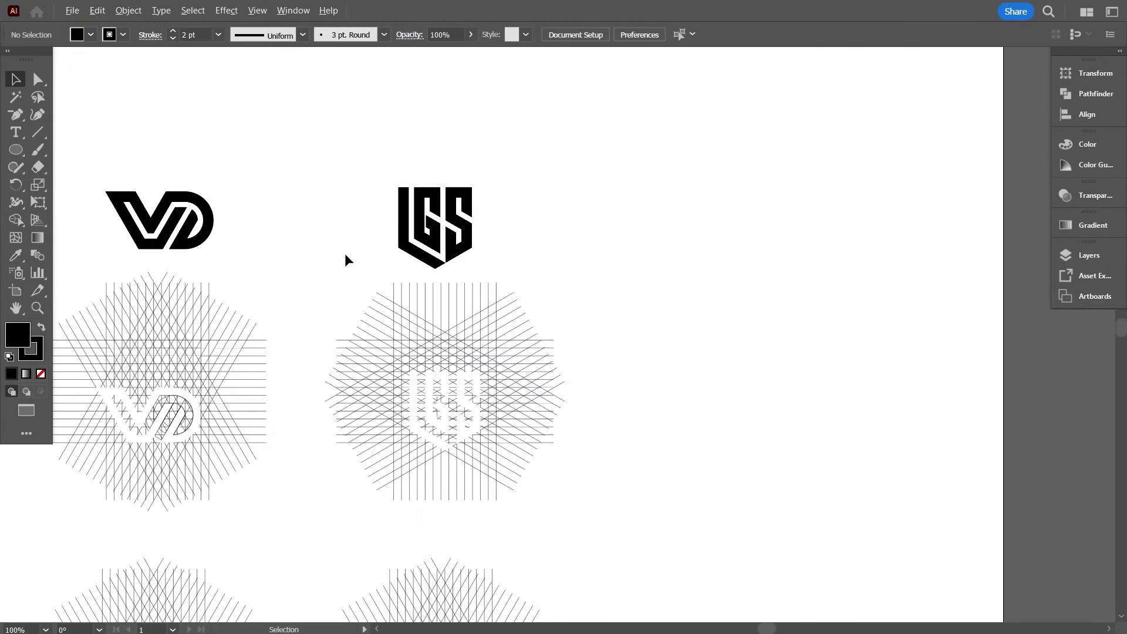
scroll(427, 251, "up", 3)
left_click_drag(345, 141, 607, 302)
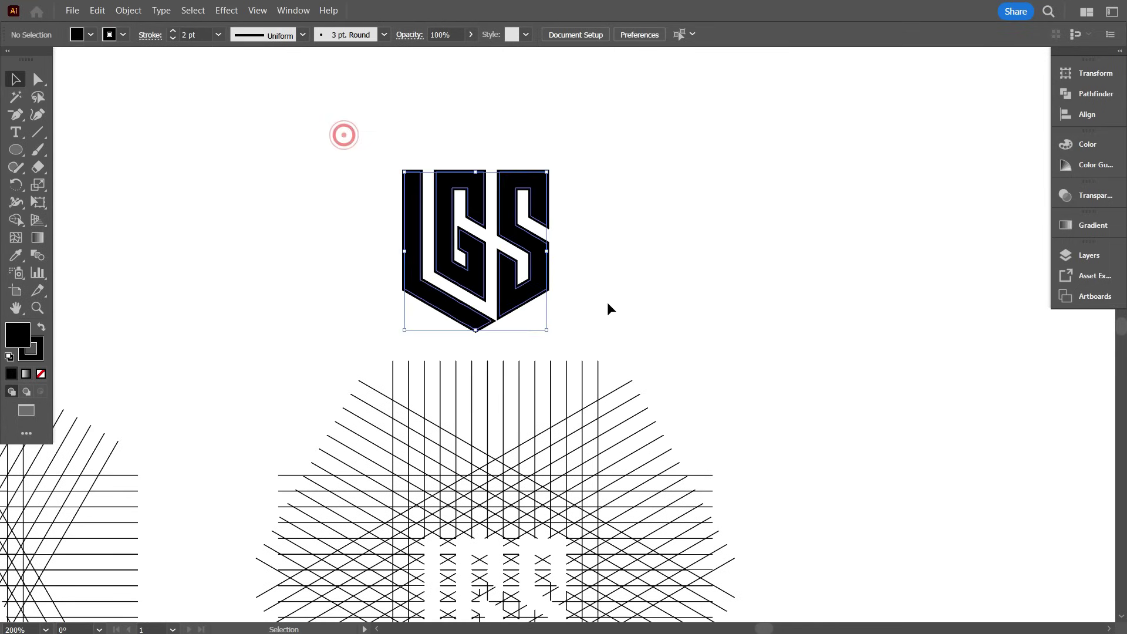
scroll(445, 273, "up", 1)
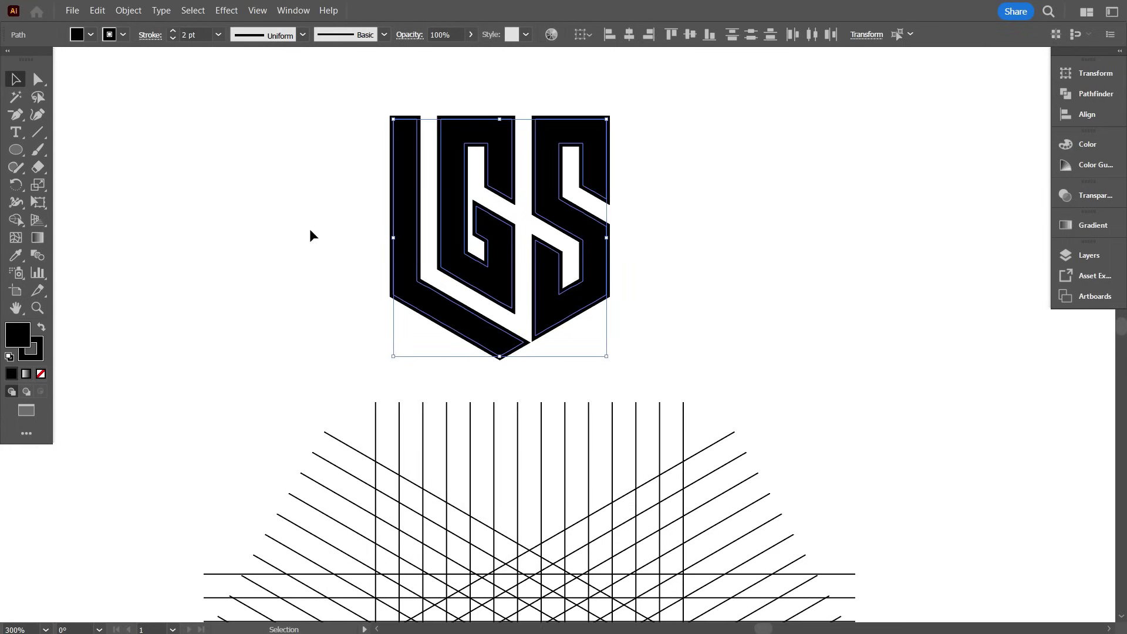
left_click(129, 12)
left_click(191, 209)
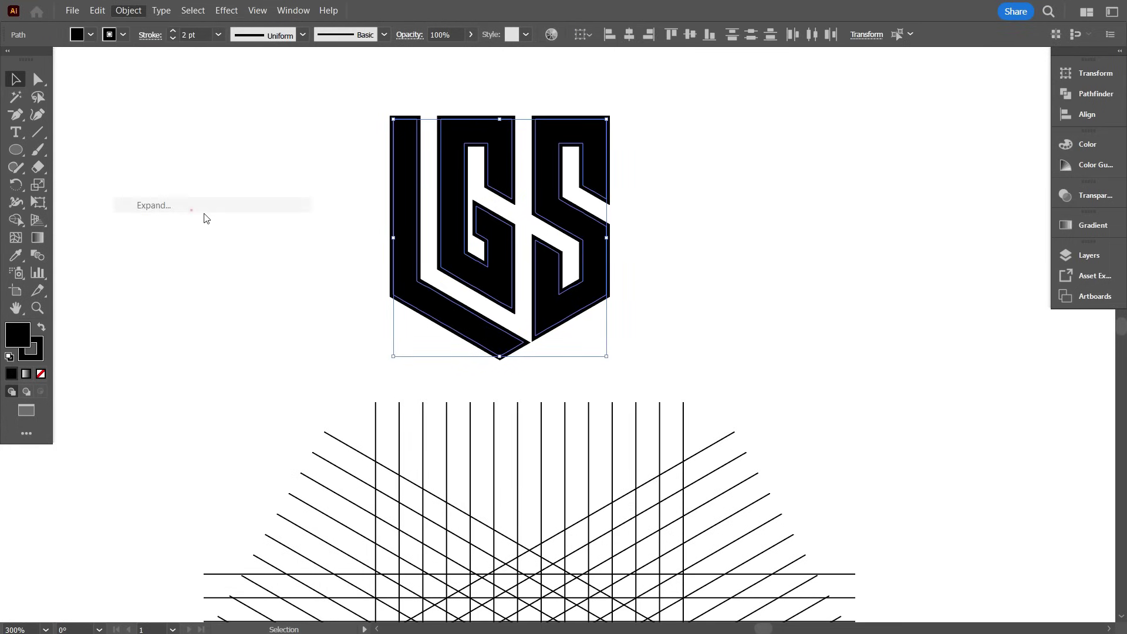
left_click(519, 390)
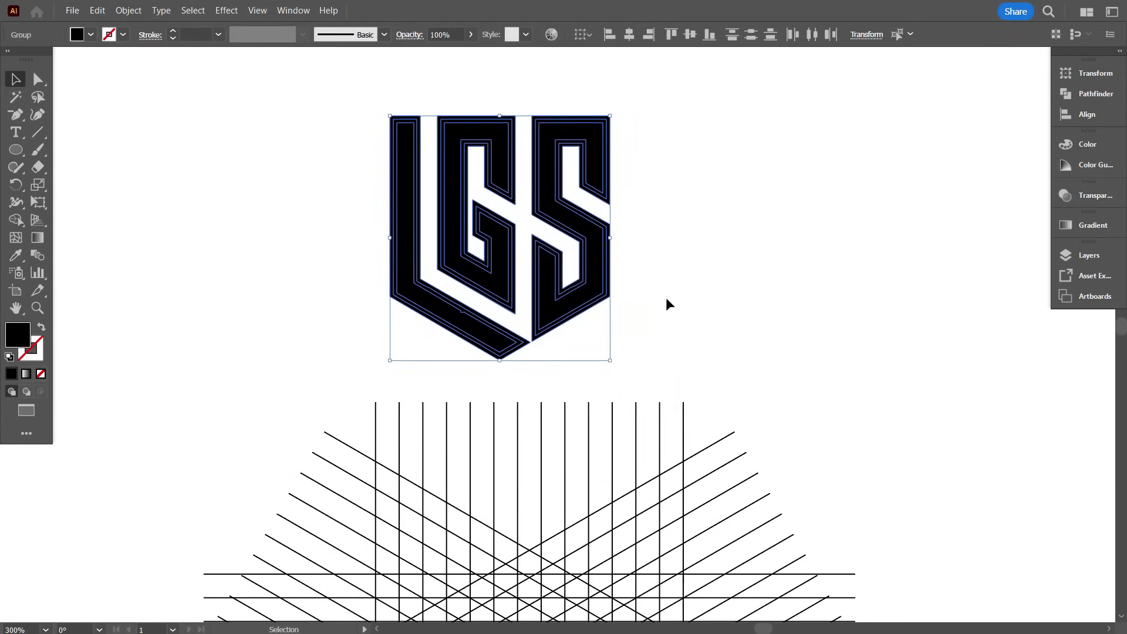
Unite the expanded LGS shapes with Pathfinder so fills and outlines merge.
left_click(1095, 95)
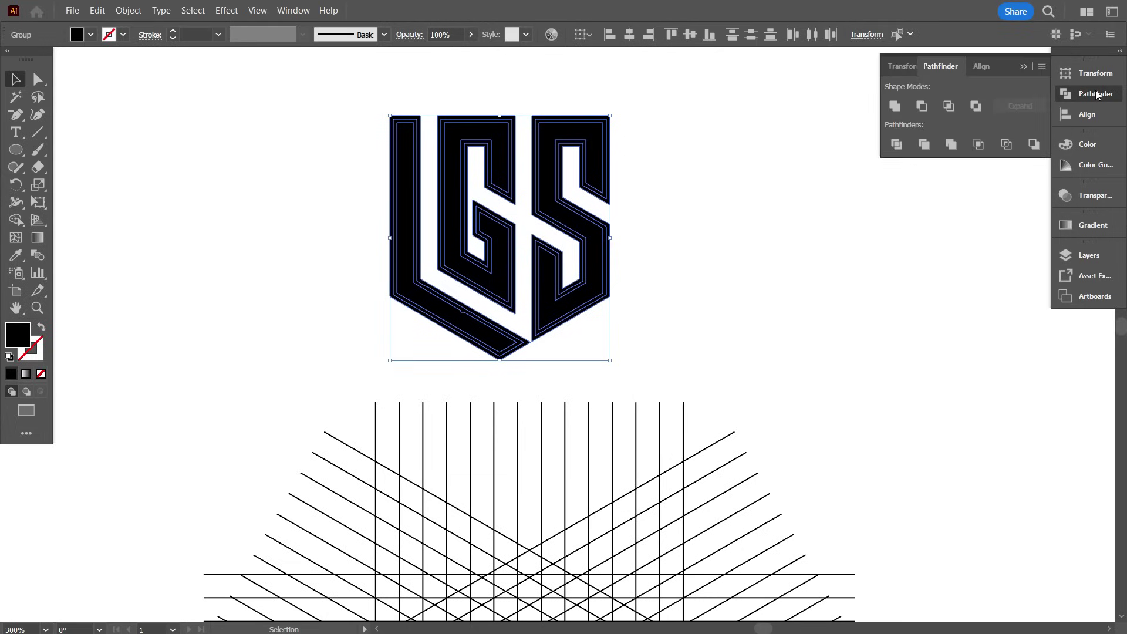
left_click(896, 107)
left_click(785, 288)
Cut a straight vertical slice through the inner spur of the G, near its outer edge, with the Knife tool.
scroll(467, 199, "up", 5)
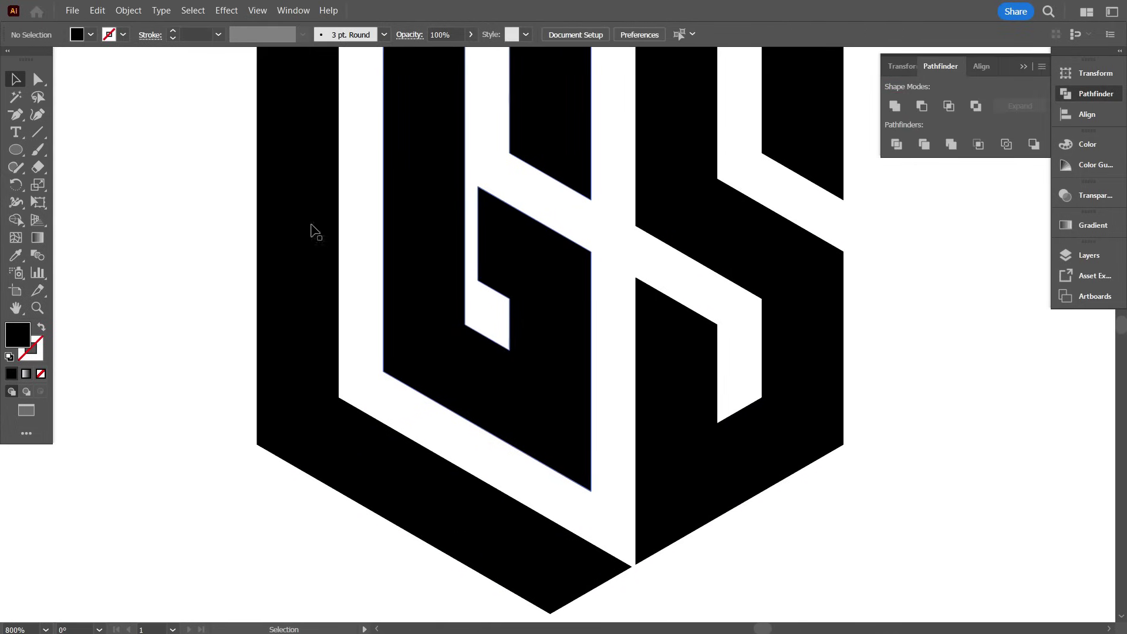
scroll(505, 276, "up", 2)
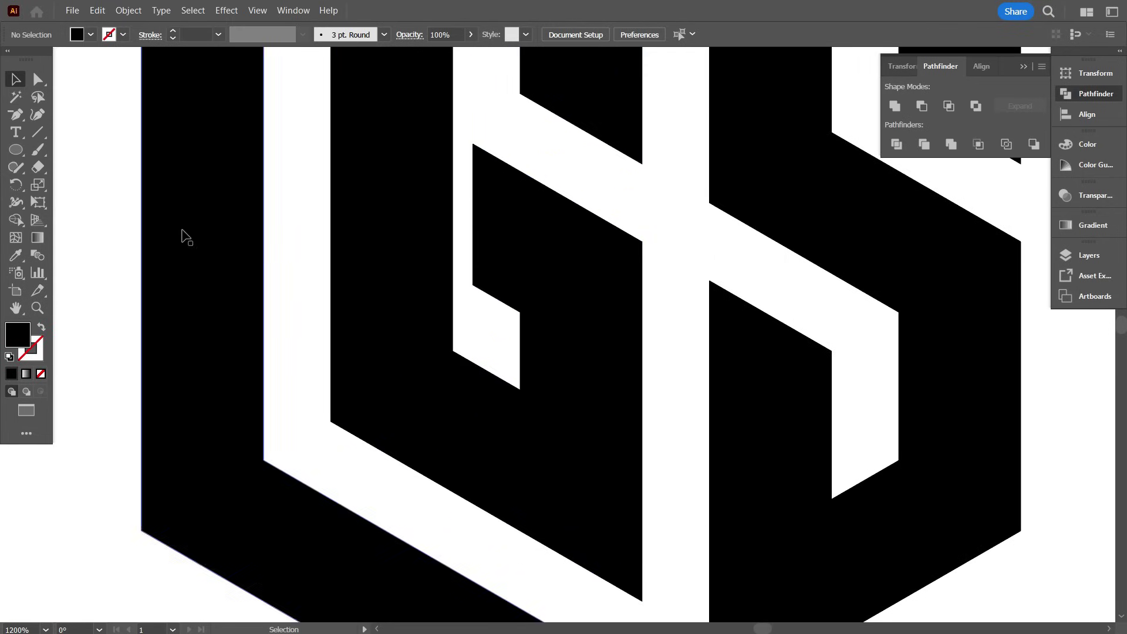
left_click(40, 171)
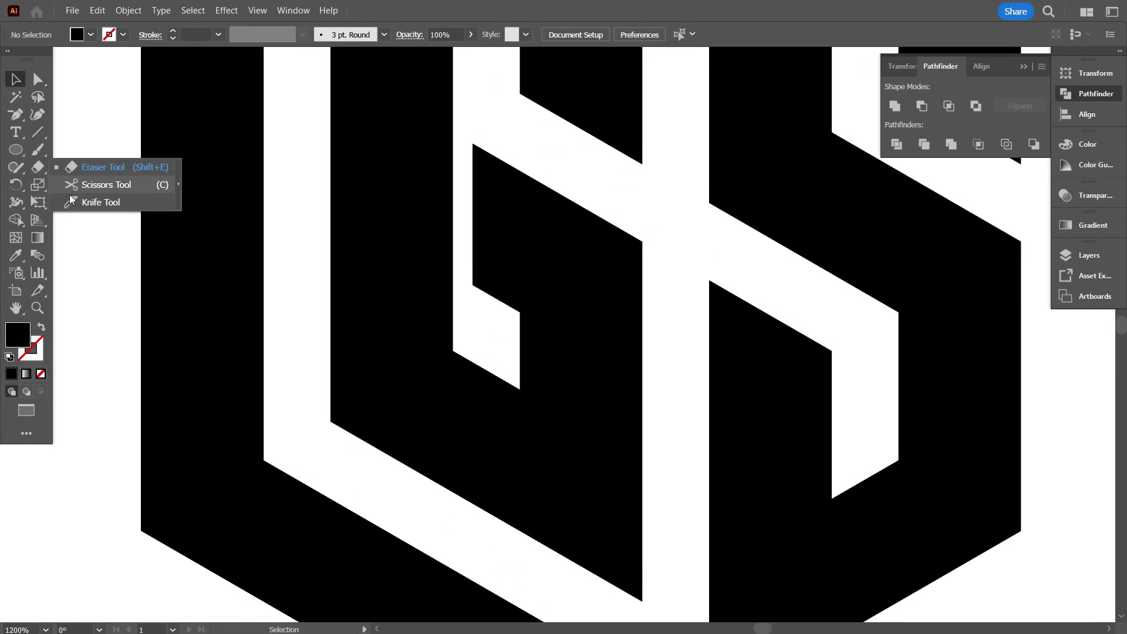
left_click(100, 202)
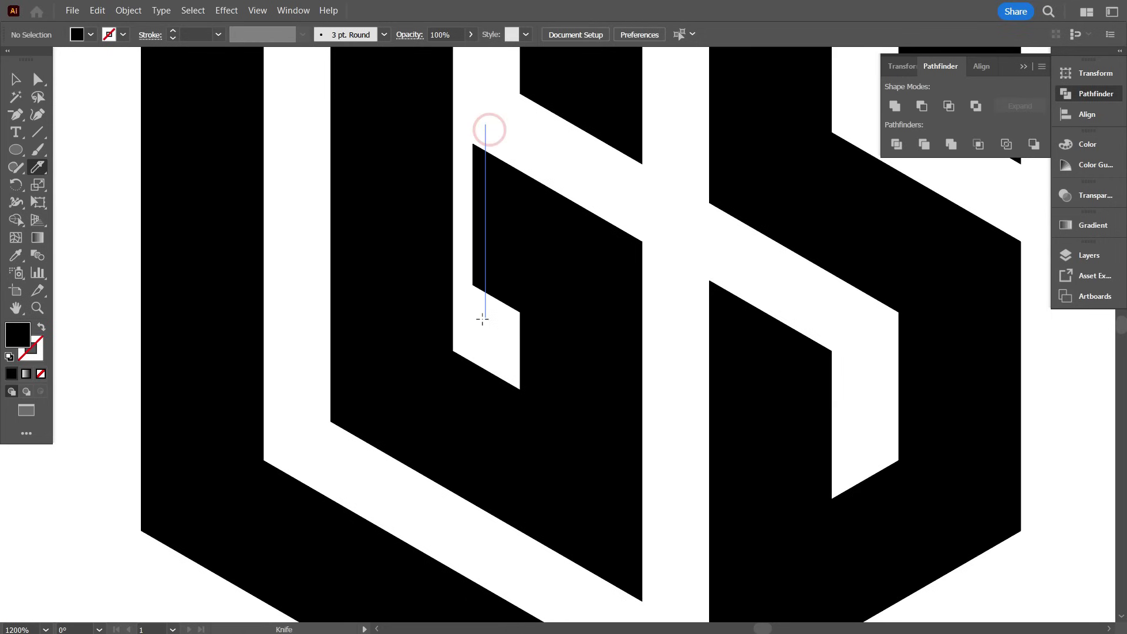
left_click_drag(483, 318, 483, 322)
left_click(18, 82)
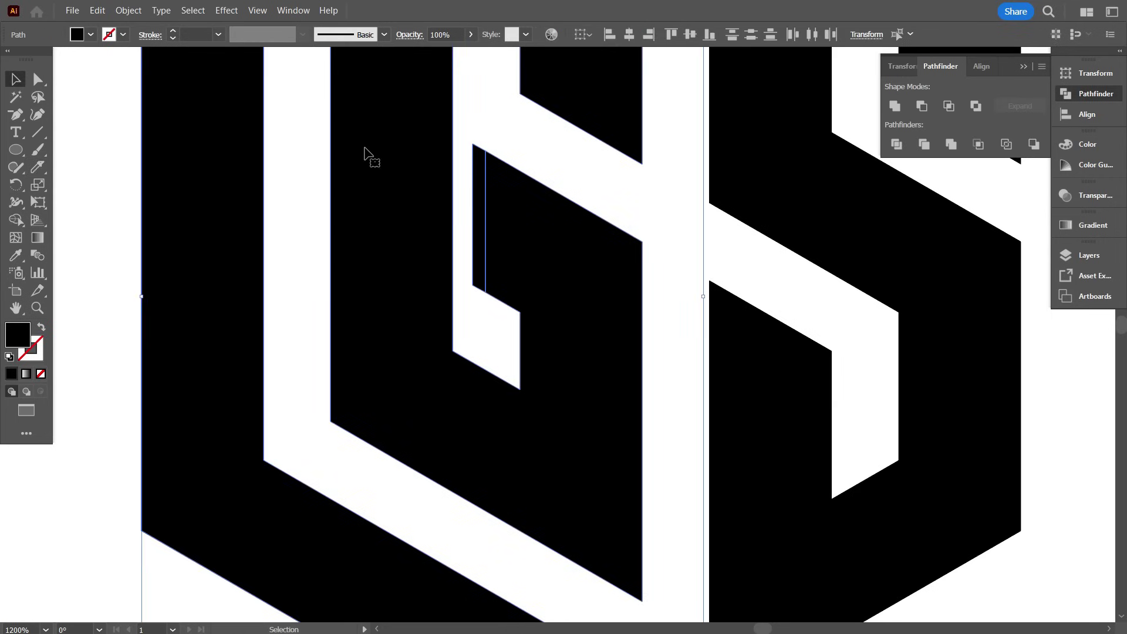
left_click(496, 134)
left_click(476, 202)
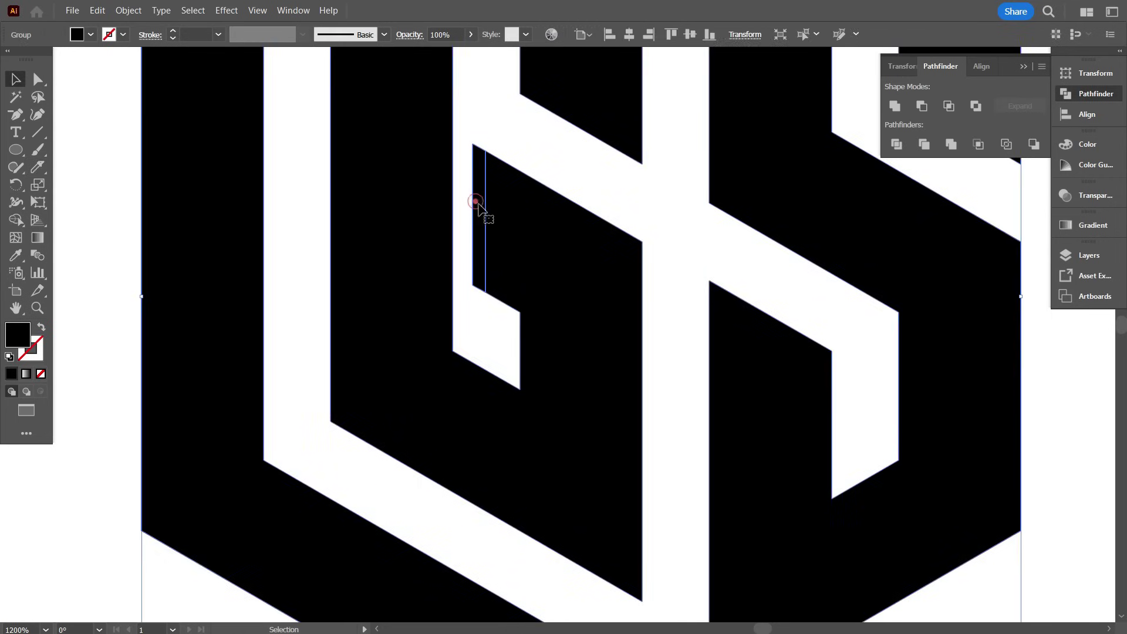
key("Delete")
key("ctrl+z")
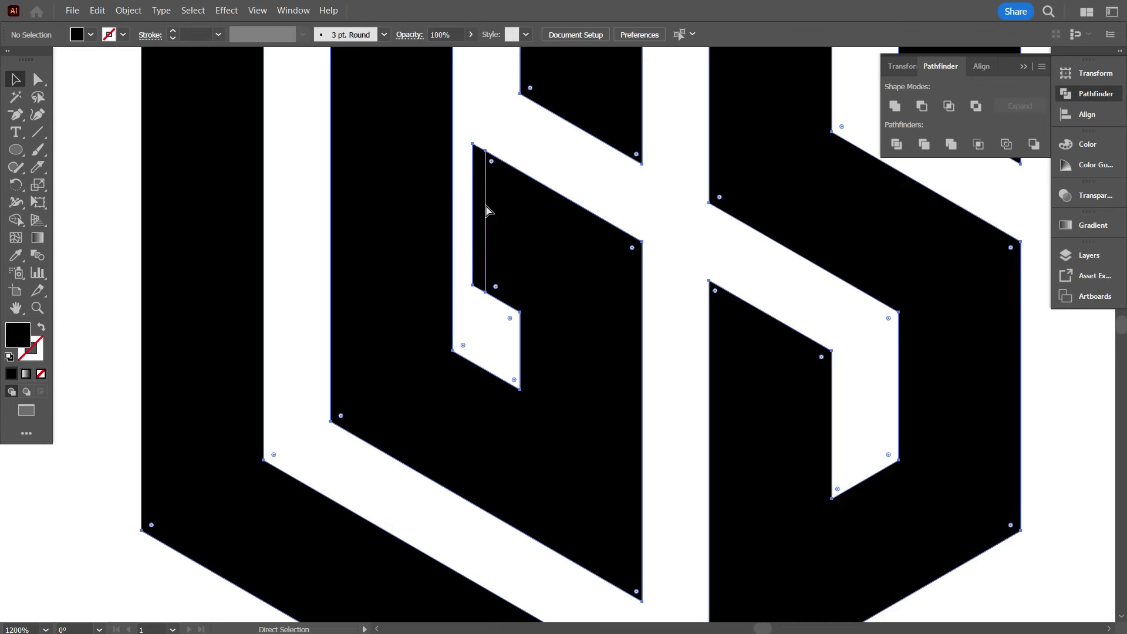
Select only the narrow strip cut from the G's inner spur with Direct Selection and delete it.
left_click(43, 78)
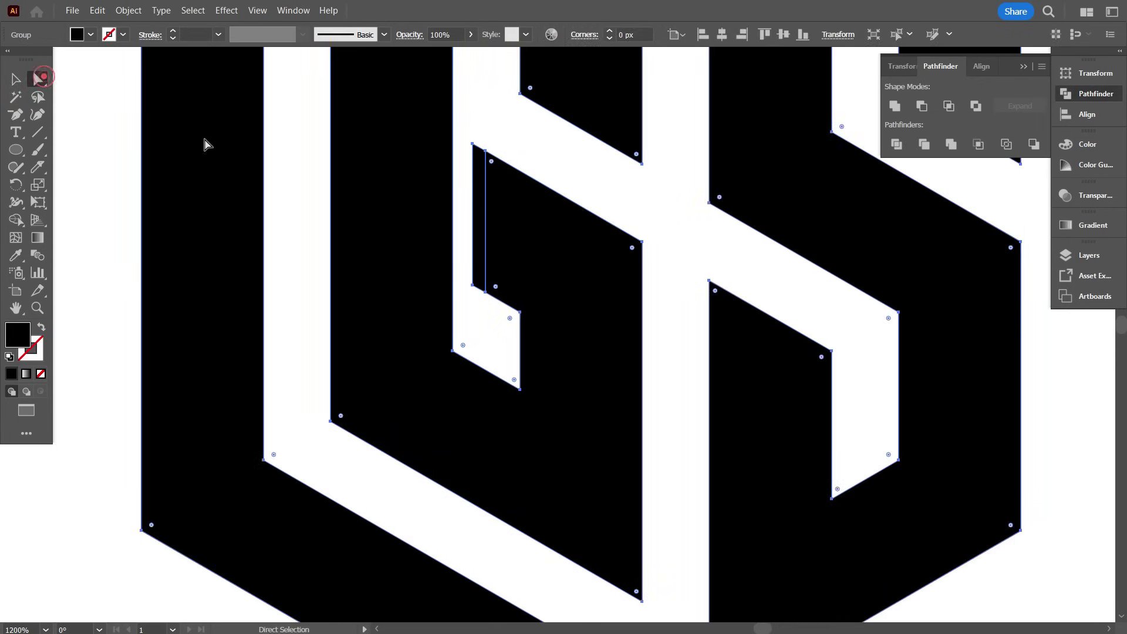
left_click_drag(479, 299, 483, 307)
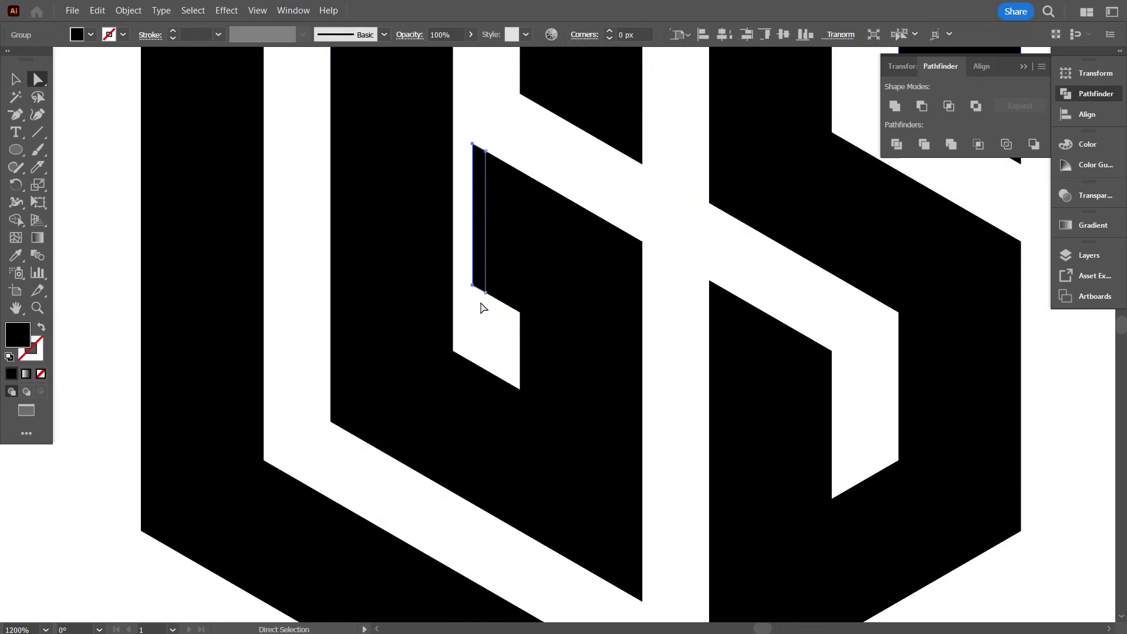
key("Delete")
scroll(493, 319, "down", 3)
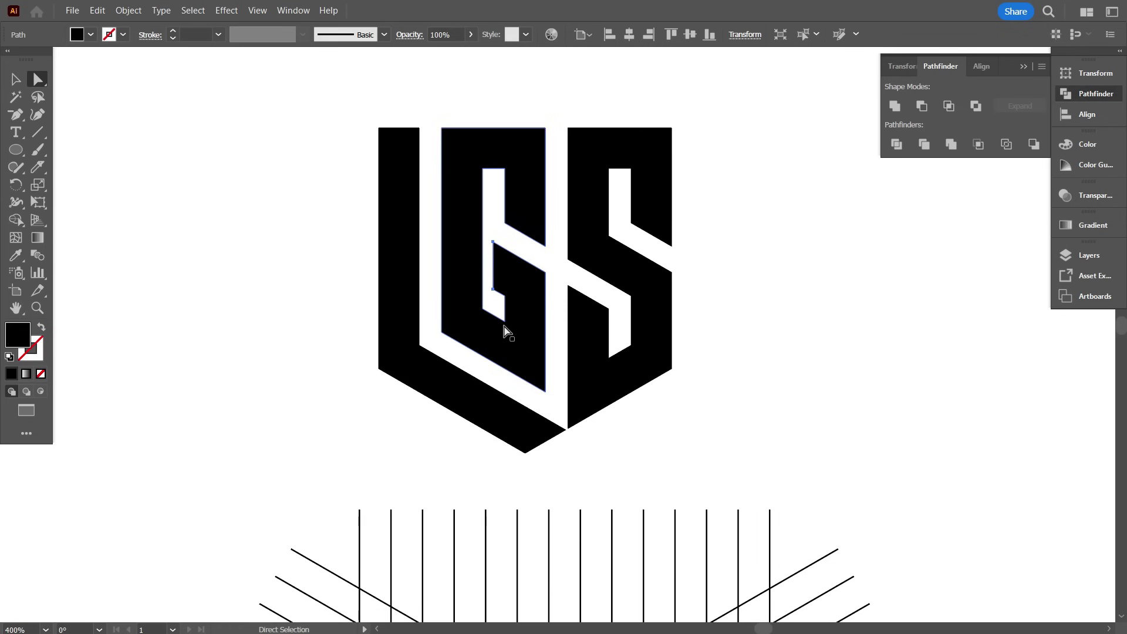
left_click(282, 168)
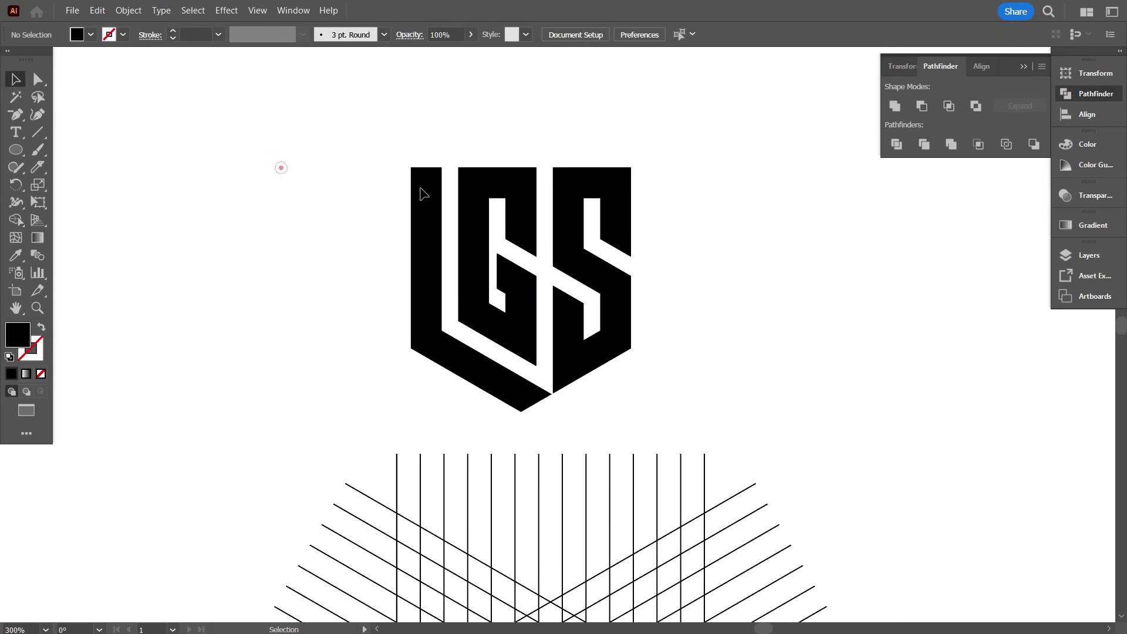
Select the leftmost unused grid in the lower row and merge a slanted run of cells in black with Shape Builder.
scroll(540, 220, "down", 5)
scroll(263, 484, "up", 3)
scroll(226, 464, "up", 1)
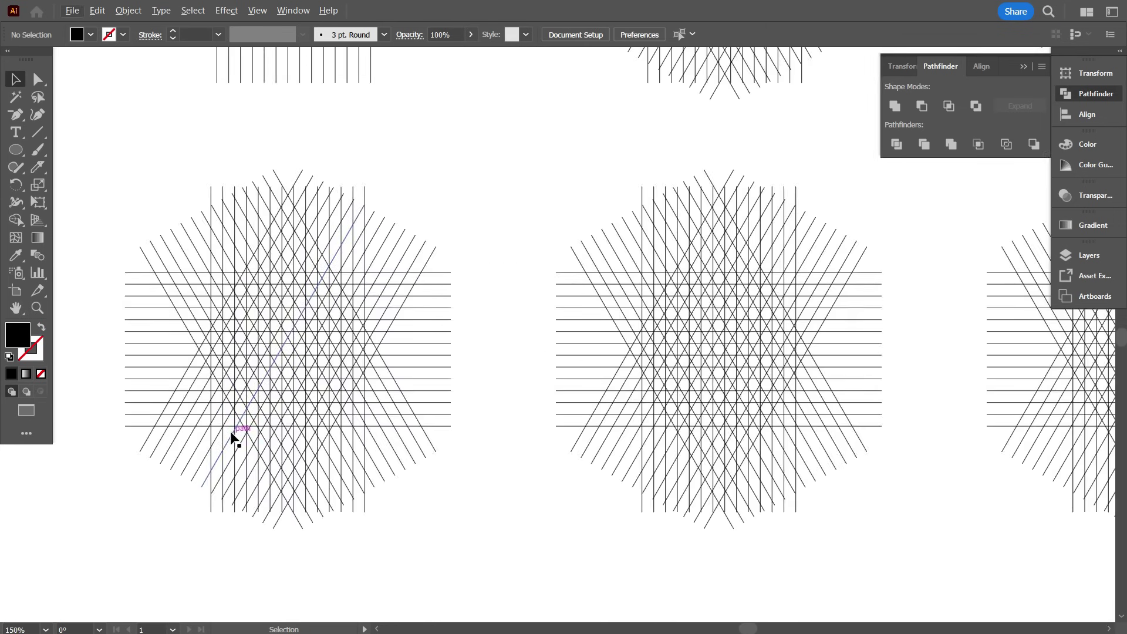
scroll(322, 468, "down", 2)
scroll(327, 282, "up", 1)
left_click(503, 415)
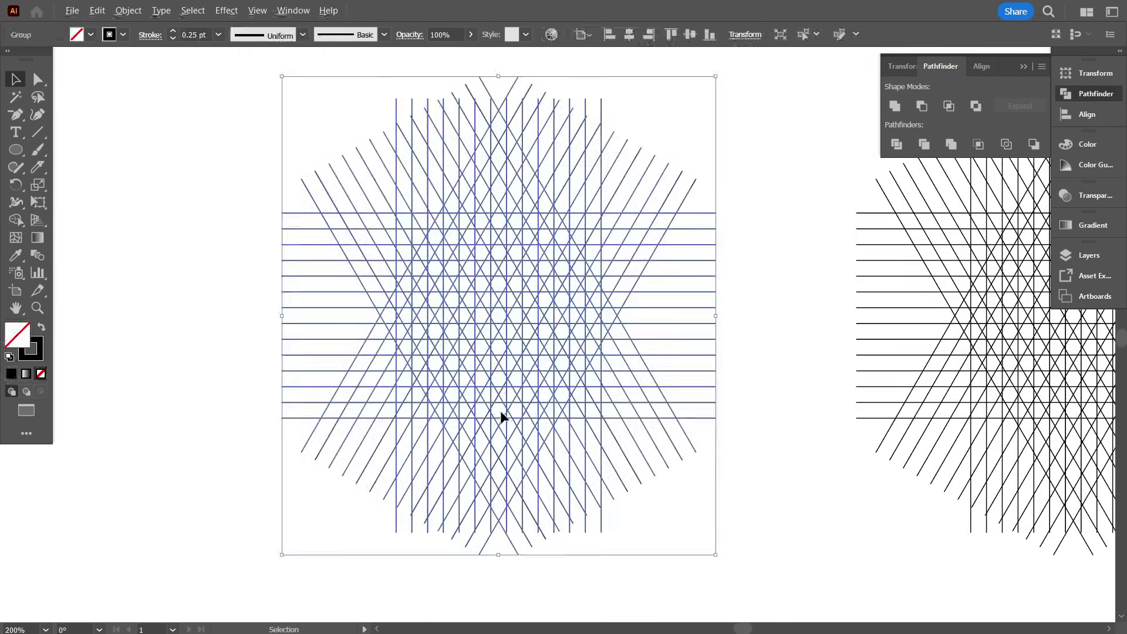
scroll(508, 396, "up", 1)
key("shift+m")
key("shift+x")
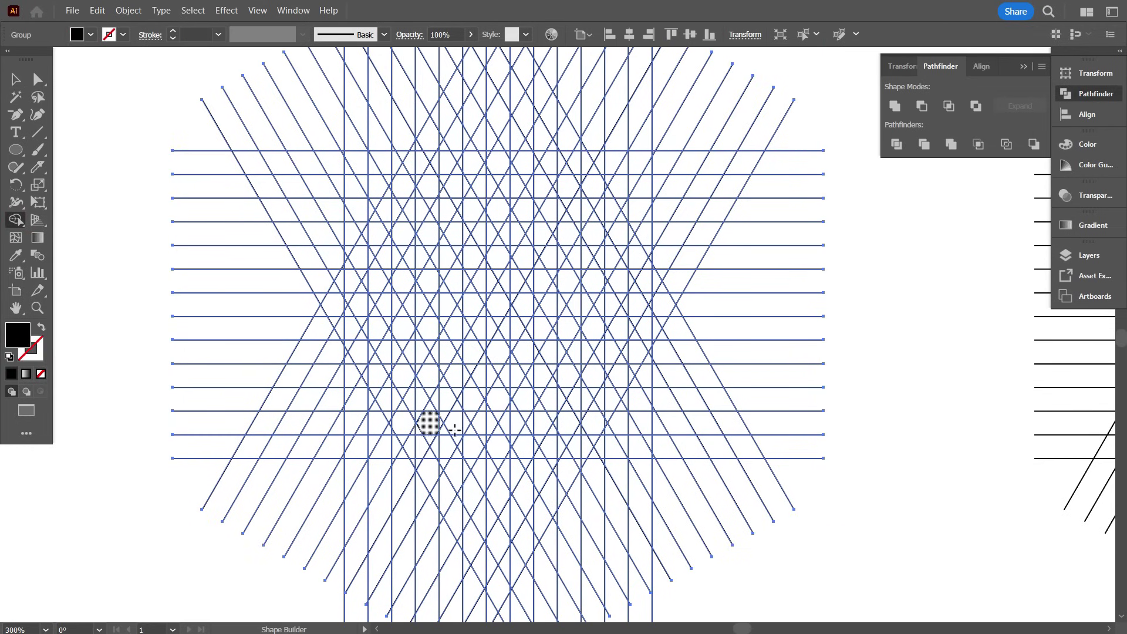
left_click_drag(604, 313, 603, 314)
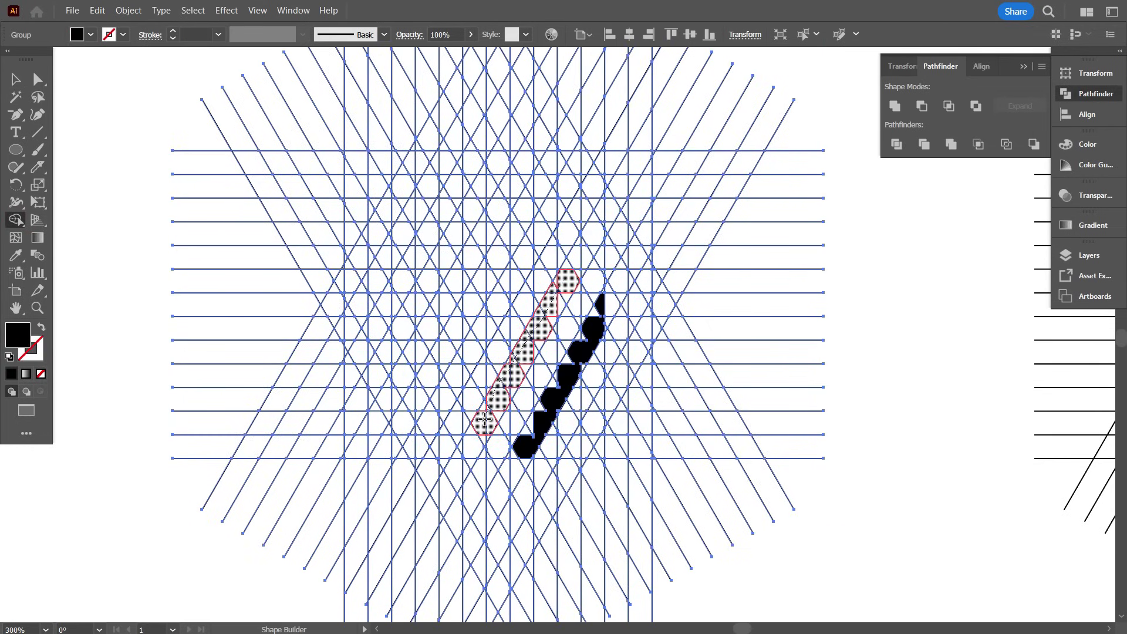
Merge a second slanted bar of grid cells parallel to the first, extending its foot to the lowest horizontal line.
scroll(493, 465, "up", 2)
mouse_move(475, 434)
left_mouse_down()
mouse_move(472, 447)
mouse_move(458, 440)
mouse_move(480, 445)
mouse_move(465, 441)
left_mouse_up()
key("ctrl+z")
scroll(485, 486, "down", 1)
scroll(465, 442, "up", 1)
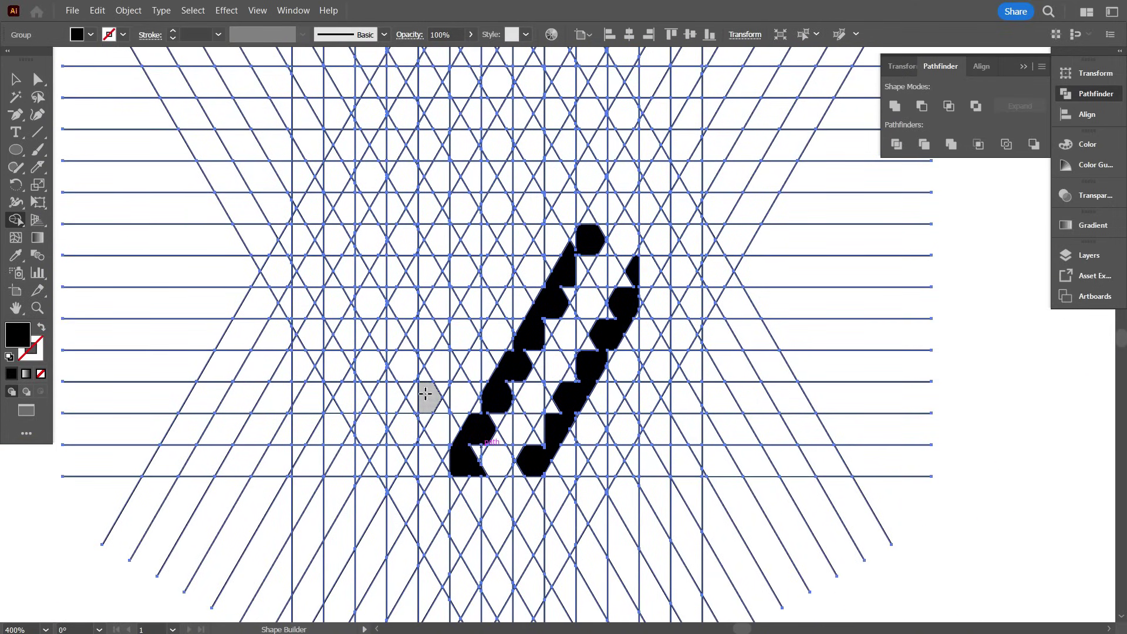
mouse_move(426, 395)
left_mouse_down()
mouse_move(512, 257)
mouse_move(453, 338)
mouse_move(401, 354)
left_mouse_up()
left_click_drag(373, 312, 337, 237)
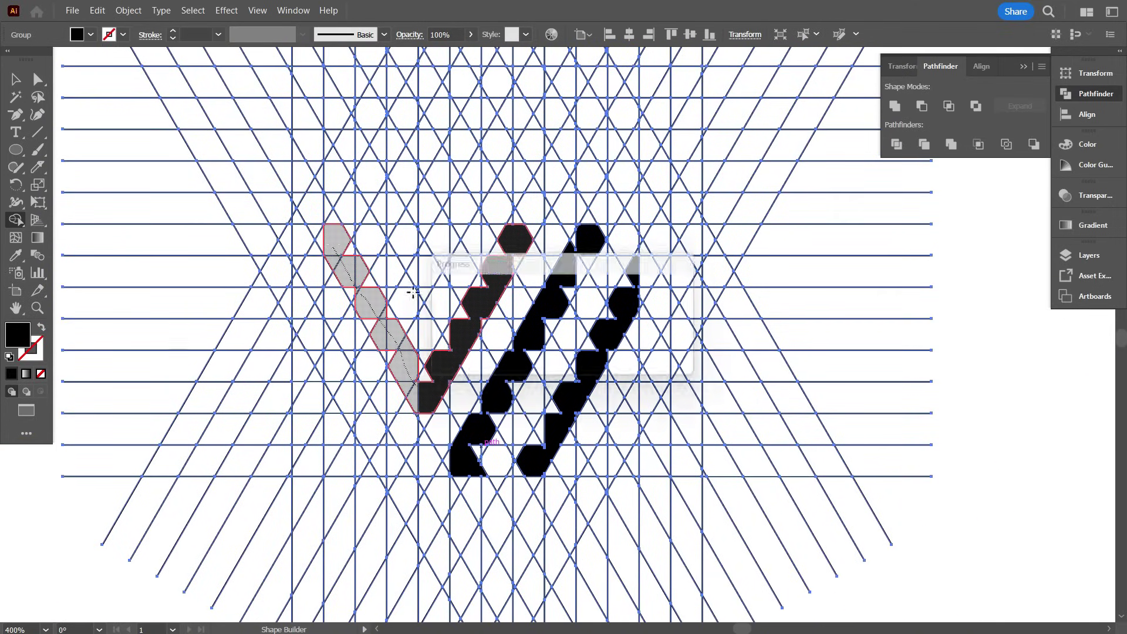
left_click_drag(457, 332, 403, 238)
left_click_drag(515, 240, 498, 210)
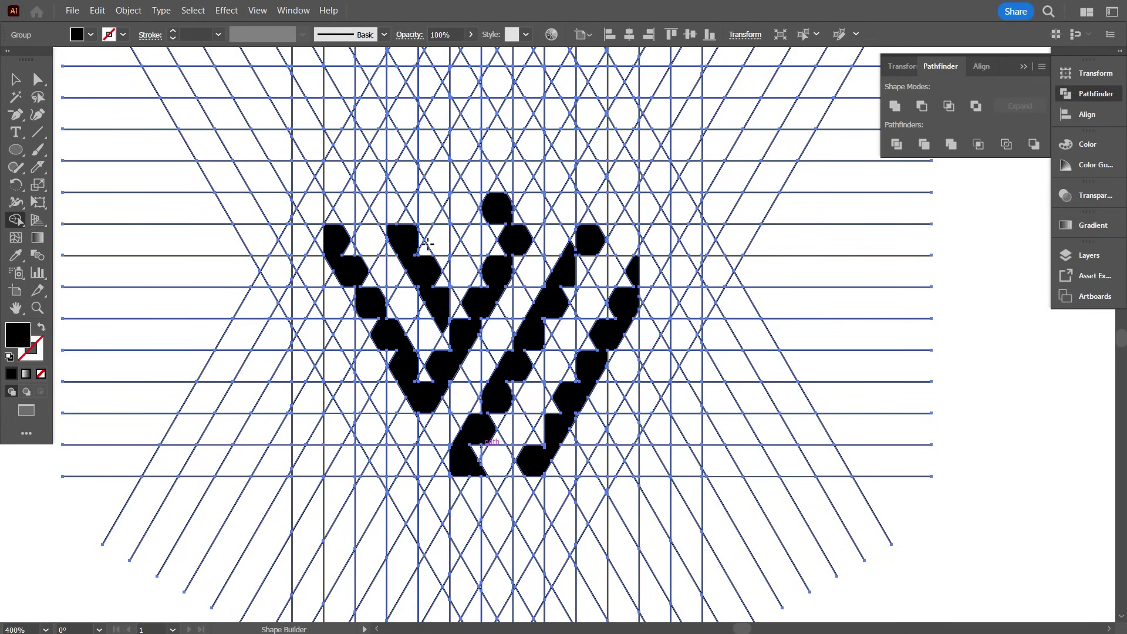
key("ctrl+z")
key("ctrl+z")
key("ctrl+z")
key("ctrl+z")
Merge grid cells into a V with an extra inner arm beside the slanted bars, extending its three arm tips up one row.
left_click_drag(429, 396, 347, 272)
left_click_drag(472, 339, 415, 265)
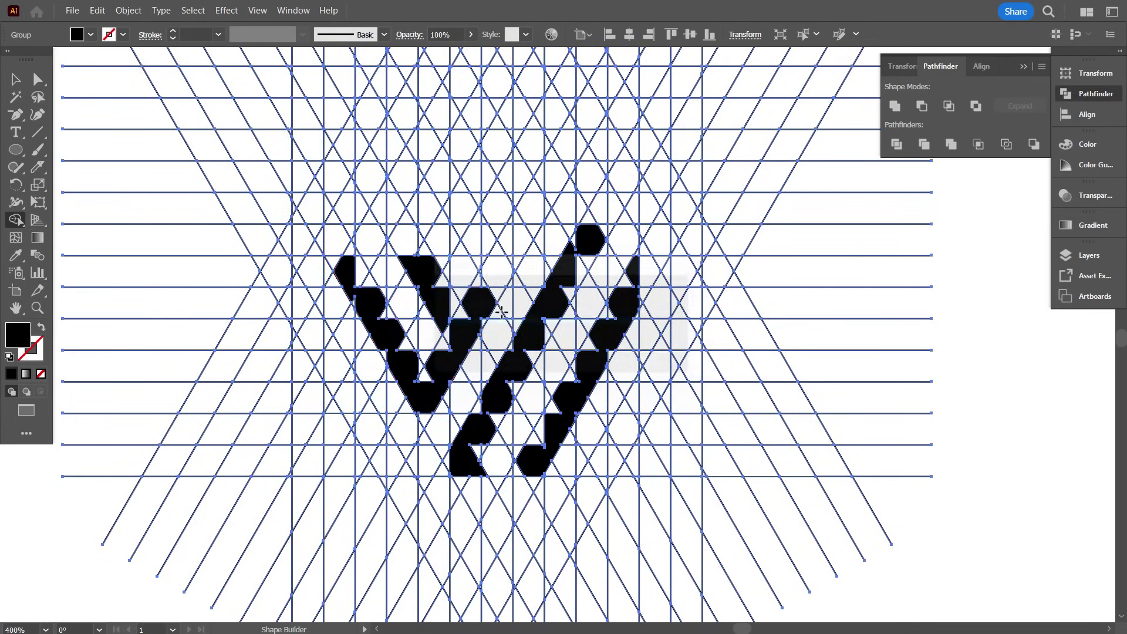
mouse_move(487, 306)
left_mouse_down()
mouse_move(502, 276)
mouse_move(476, 238)
left_mouse_up()
left_click_drag(424, 273, 403, 239)
left_click_drag(349, 276, 337, 238)
Join the two slanted bars with a crossbar of merged cells and add the corner cell at the first bar's foot.
scroll(503, 421, "down", 1)
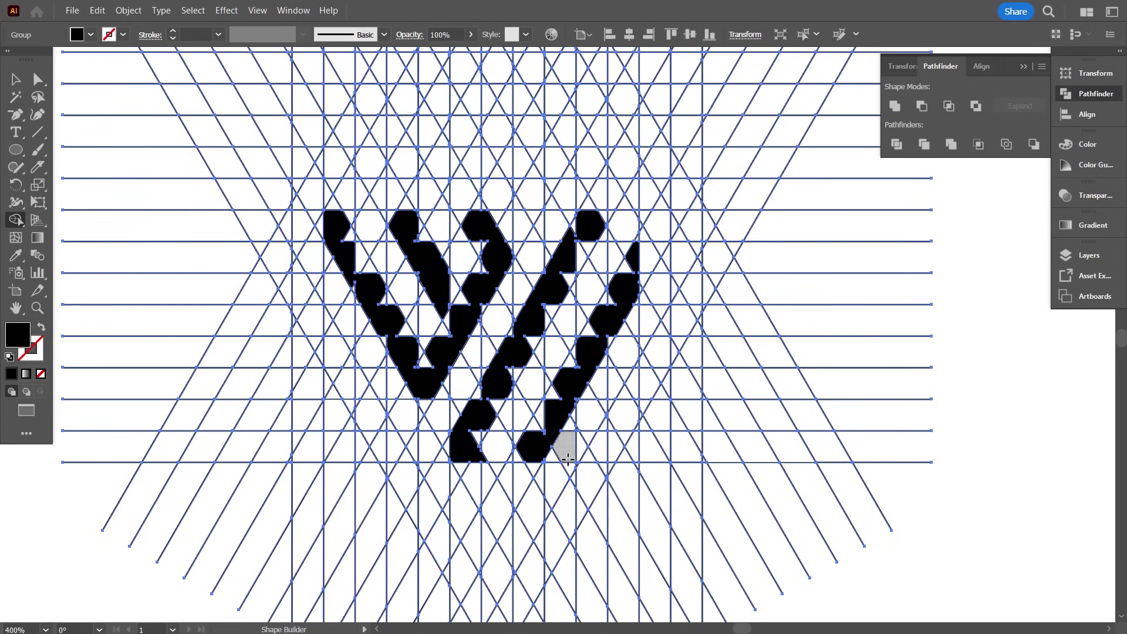
left_click_drag(572, 340, 624, 319)
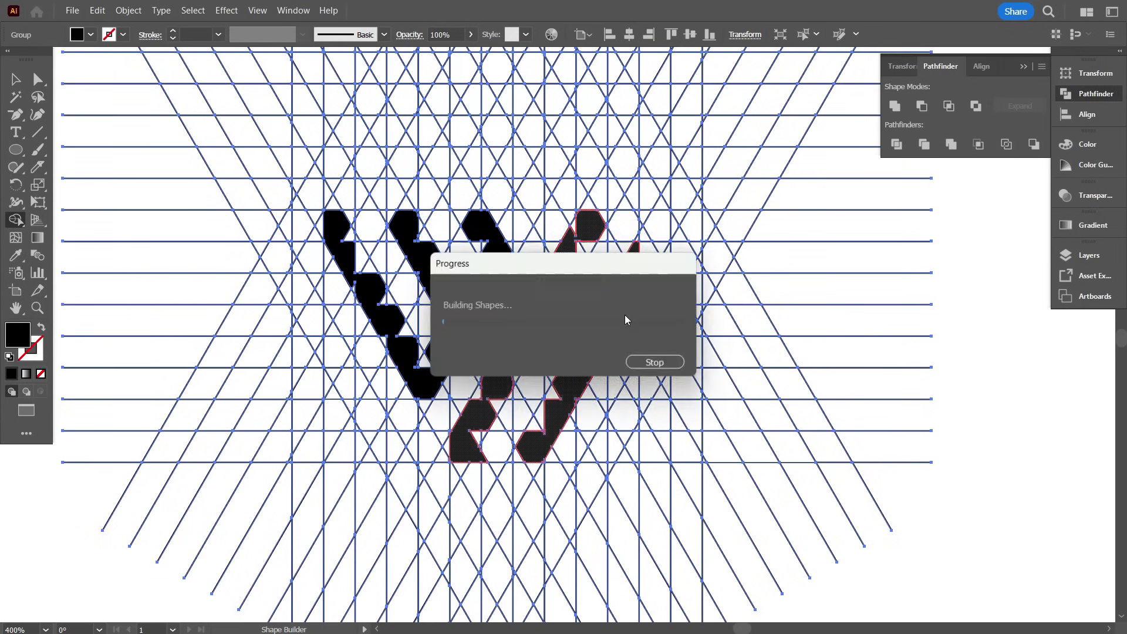
scroll(625, 302, "down", 2)
scroll(469, 451, "up", 3)
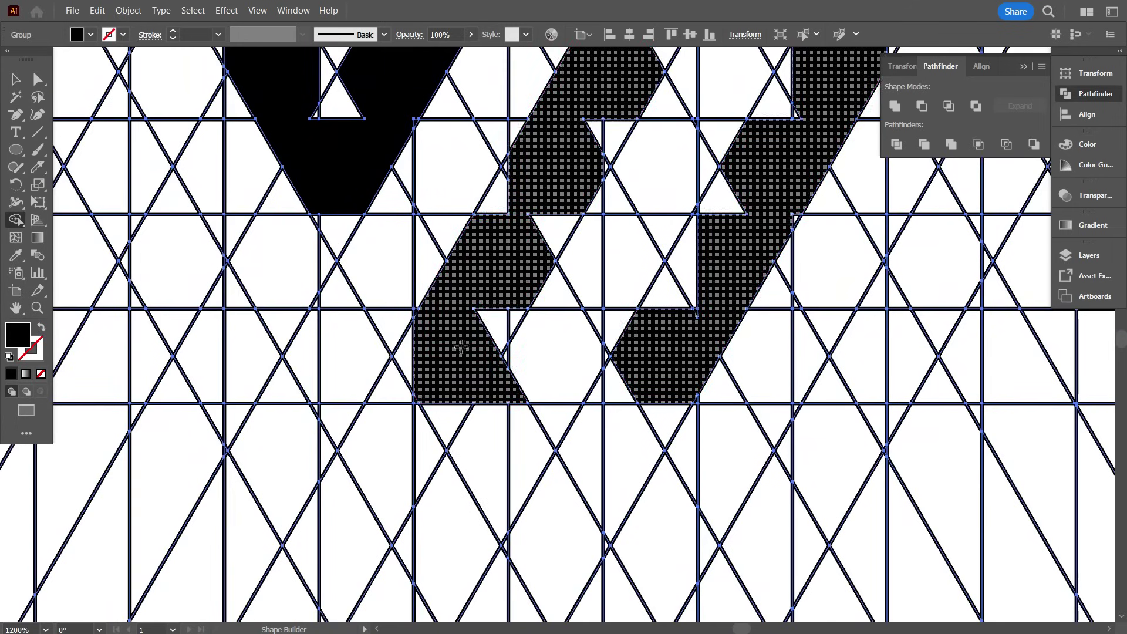
left_click_drag(460, 347, 405, 352)
Merge the small leftover cells along the V's outer, inner and opposite arms to straighten their edges.
scroll(470, 376, "up", 5)
scroll(500, 423, "down", 2)
scroll(503, 443, "up", 5)
scroll(276, 154, "down", 1)
scroll(254, 141, "up", 3)
mouse_move(262, 209)
left_mouse_down()
mouse_move(311, 232)
mouse_move(477, 465)
left_mouse_up()
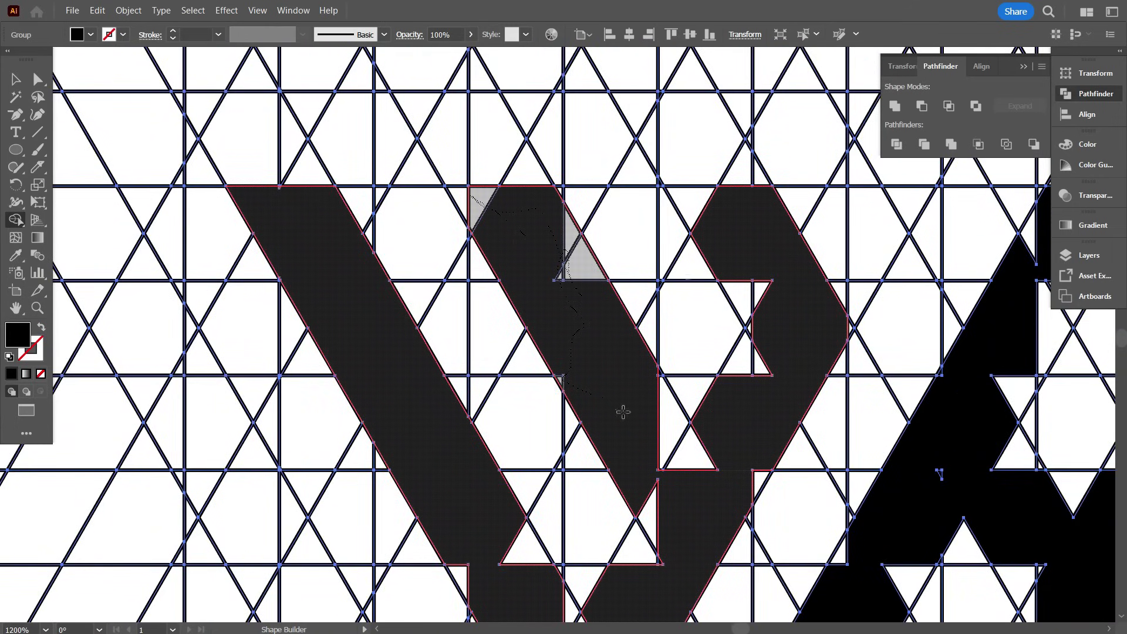
mouse_move(623, 412)
left_mouse_down()
mouse_move(700, 471)
mouse_move(767, 380)
left_mouse_up()
Fill the remaining notches at the V's inner arm tip and where its arms meet.
scroll(675, 206, "down", 1)
mouse_move(460, 187)
left_mouse_down()
mouse_move(506, 218)
mouse_move(476, 177)
left_mouse_up()
scroll(646, 130, "down", 2)
scroll(613, 529, "up", 2)
left_click(619, 475)
scroll(634, 370, "down", 4)
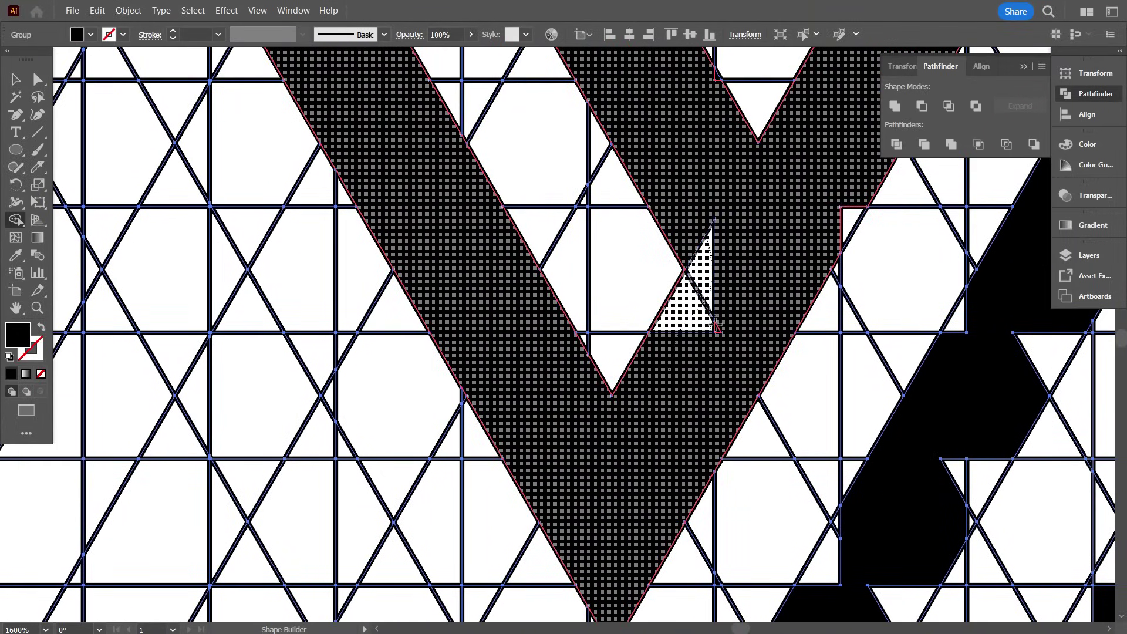
Fill the notches along the lower part of the first slanted bar and around the crossbar that joins both bars.
scroll(562, 322, "up", 4)
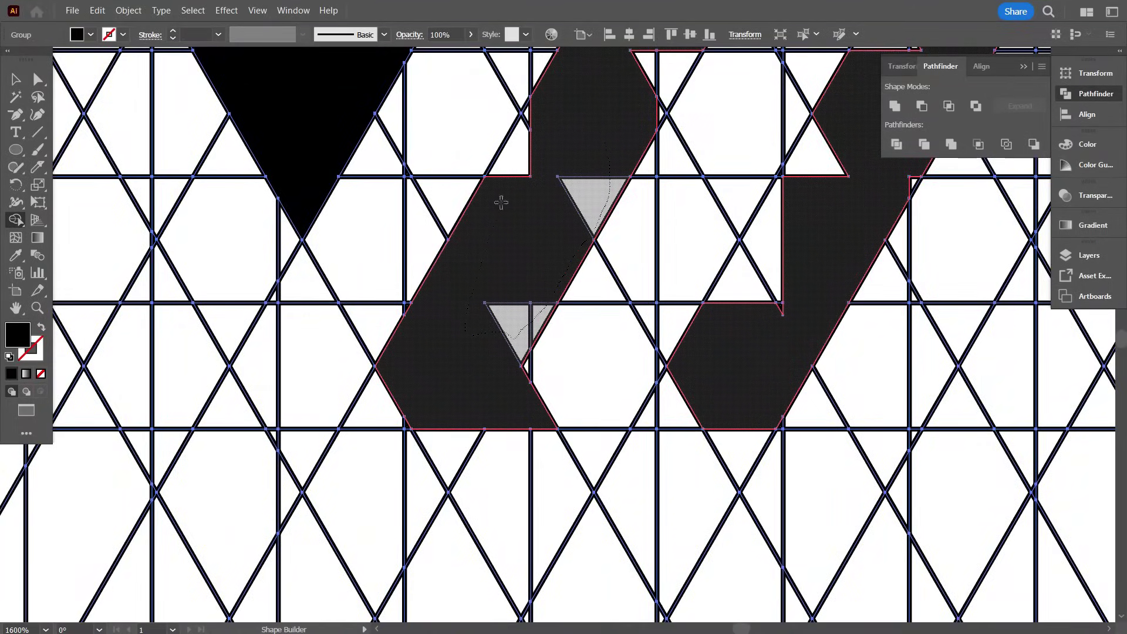
scroll(498, 201, "up", 2)
scroll(658, 240, "down", 4)
scroll(698, 245, "up", 3)
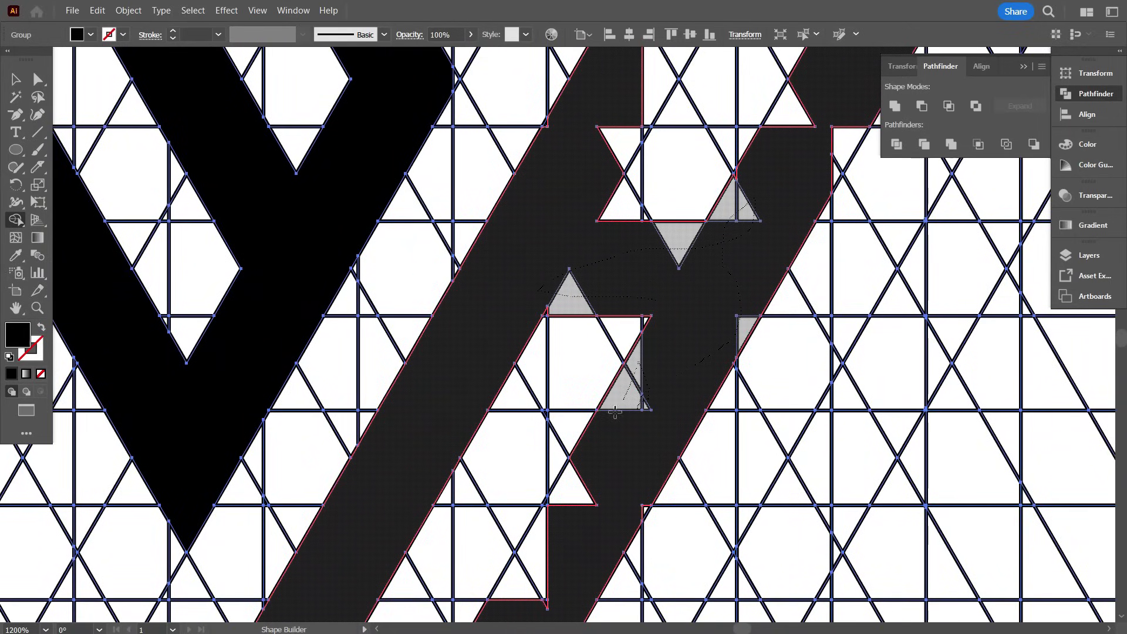
scroll(638, 490, "up", 3)
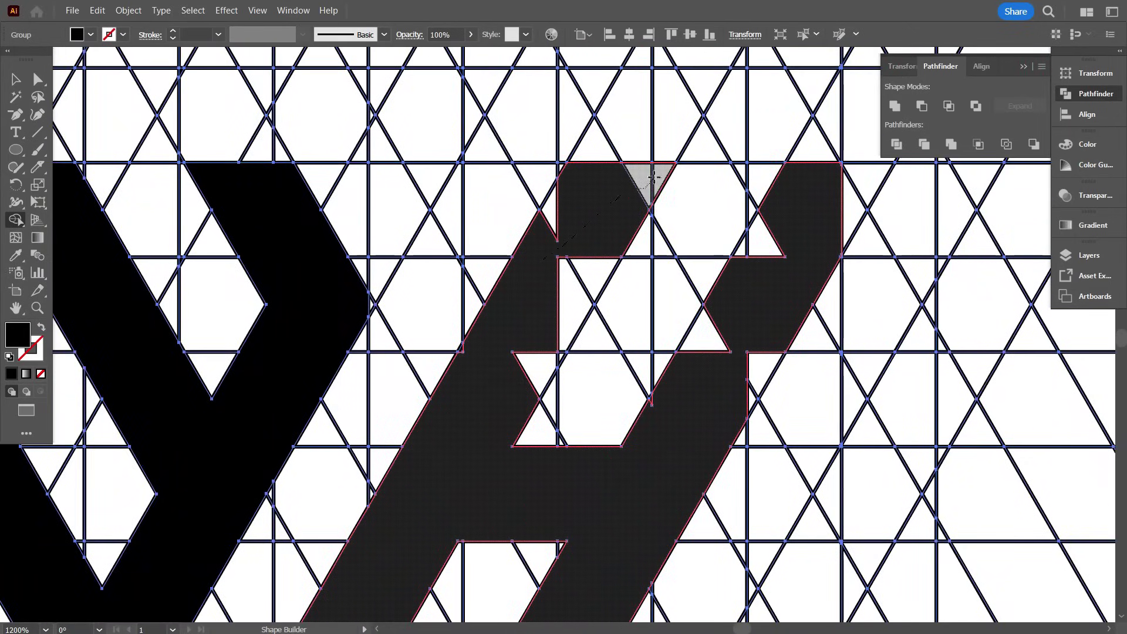
Merge the small leftover cells at the upper ends of the H's two slanted bars to straighten them.
left_click_drag(461, 351, 474, 380)
key("ctrl+z")
scroll(476, 380, "up", 4)
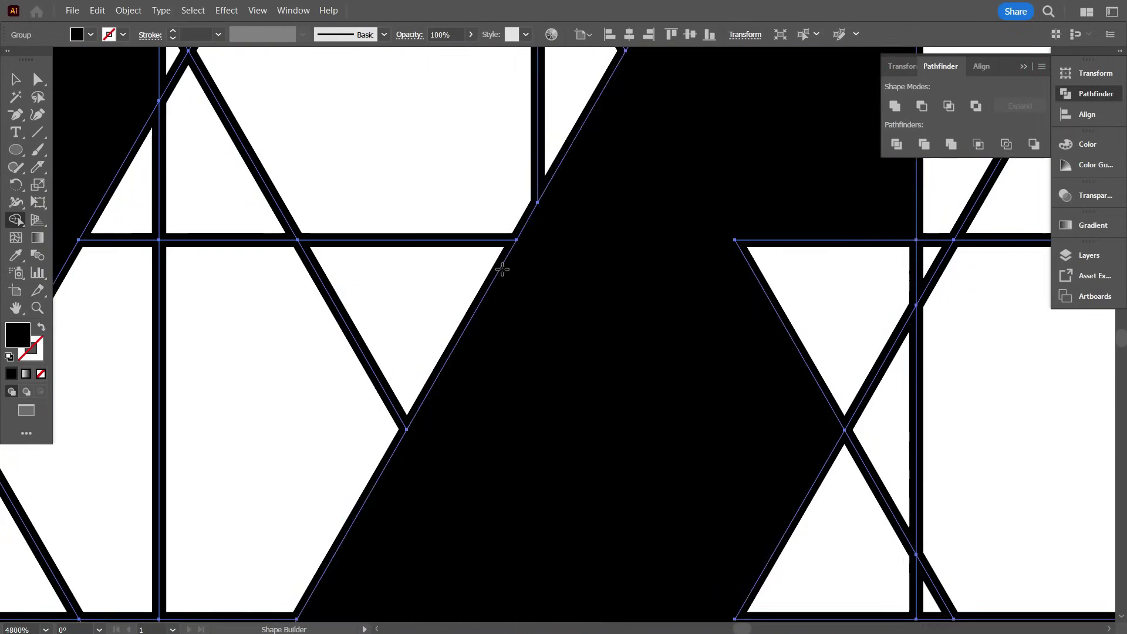
scroll(503, 267, "down", 4)
left_click_drag(639, 236, 695, 192)
mouse_move(797, 251)
left_mouse_down()
mouse_move(820, 227)
mouse_move(894, 202)
left_mouse_up()
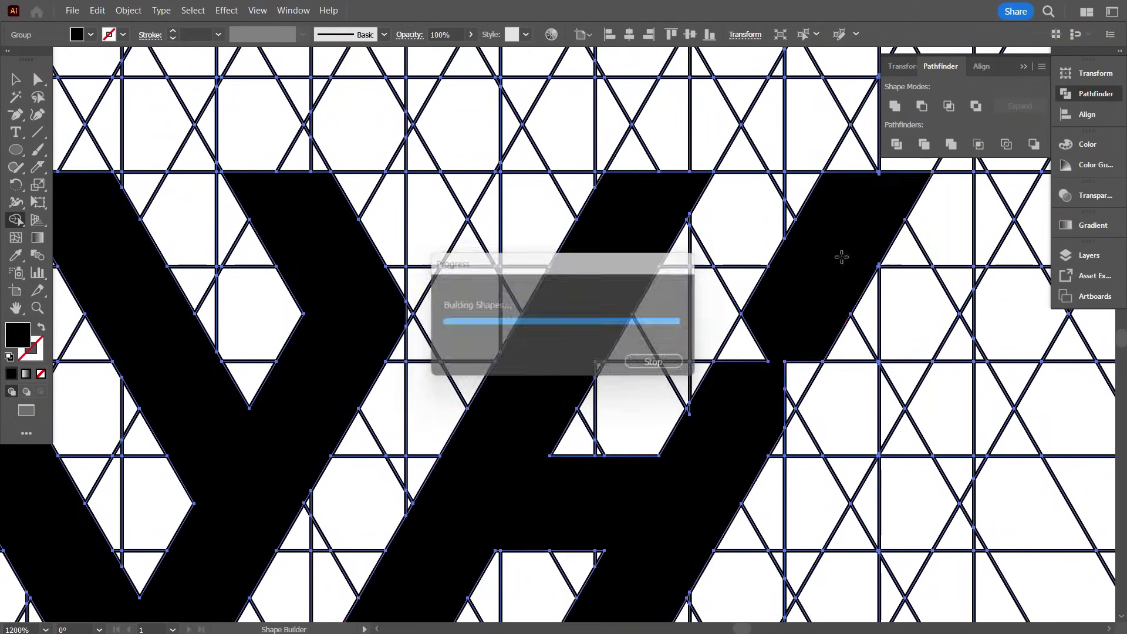
Fill the notches along the second slanted bar and the lower edges of the H between the crossbar and its feet.
scroll(840, 255, "down", 3)
left_click_drag(797, 287, 704, 303)
scroll(638, 349, "down", 4)
scroll(551, 557, "up", 4)
mouse_move(616, 188)
left_mouse_down()
mouse_move(545, 284)
mouse_move(546, 311)
left_mouse_up()
scroll(550, 351, "down", 3)
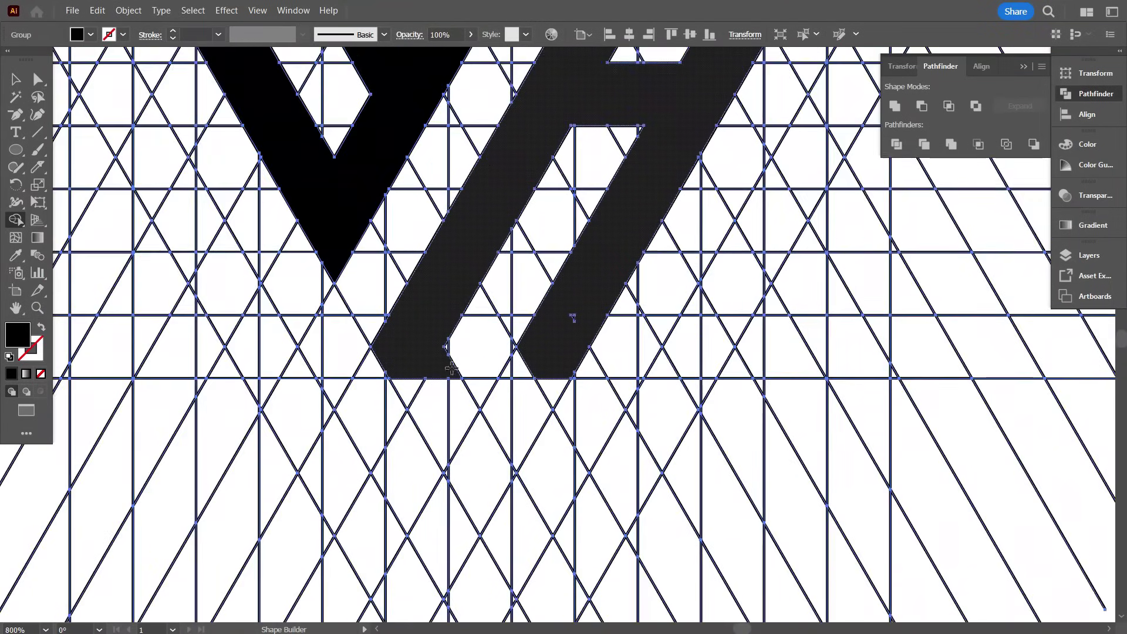
scroll(577, 320, "up", 3)
left_click_drag(583, 270, 548, 369)
Merge the last tiny slivers inside the H's openings and along its lower bars.
scroll(553, 444, "down", 5)
scroll(604, 225, "up", 4)
scroll(587, 264, "down", 2)
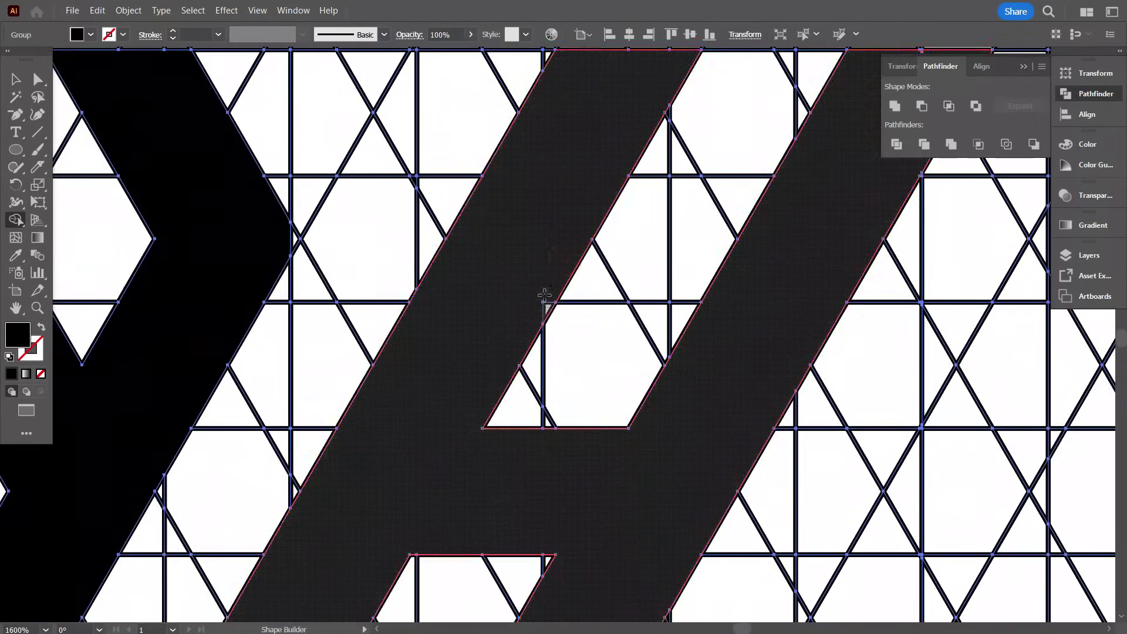
scroll(543, 297, "down", 3)
scroll(352, 293, "up", 2)
scroll(698, 217, "down", 2)
scroll(634, 252, "up", 3)
scroll(605, 235, "down", 6)
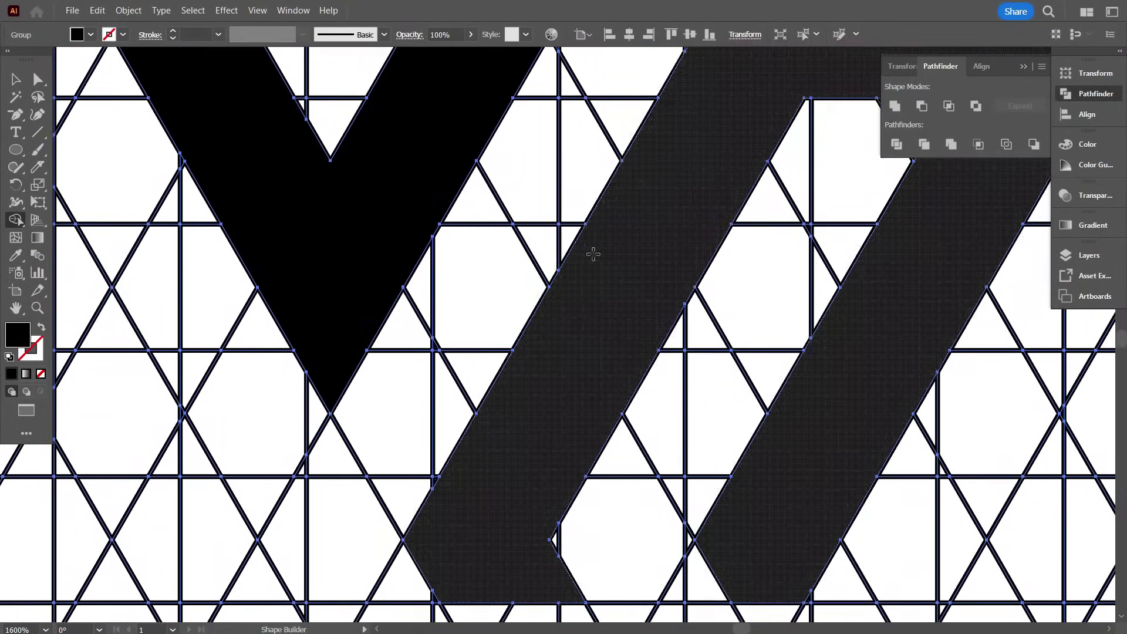
scroll(557, 317, "down", 6)
Ungroup the construction grid and its nested groups so the black letters can be selected separately.
left_click(16, 80)
left_click(93, 128)
scroll(470, 265, "down", 1)
left_click(467, 258)
right_click(578, 159)
left_click(623, 347)
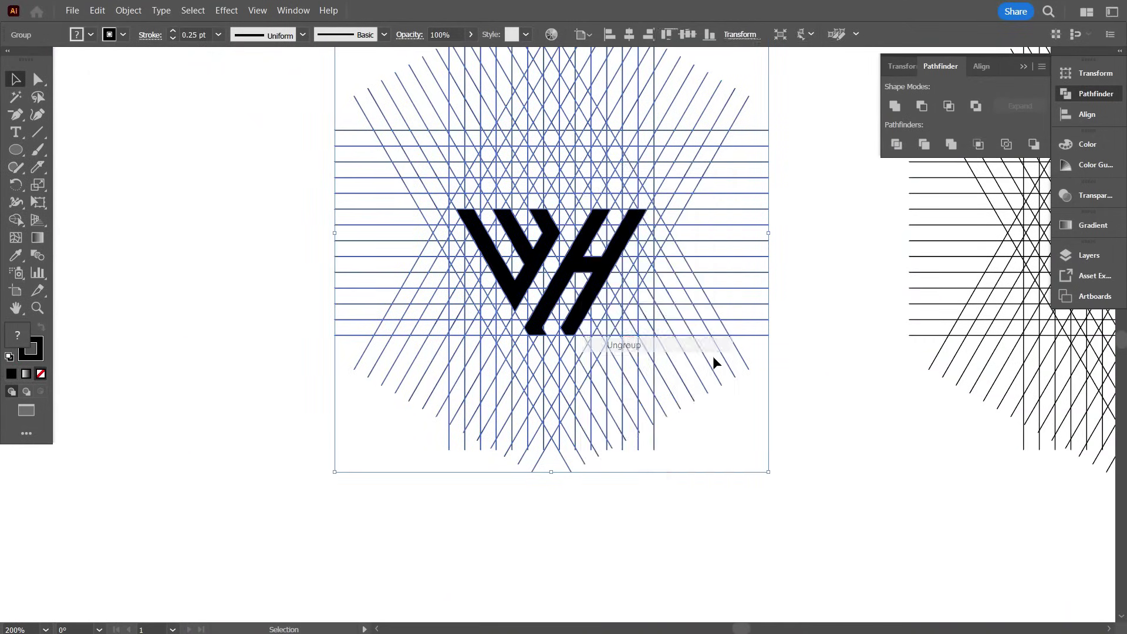
left_click(781, 376)
right_click(615, 194)
left_click(657, 385)
left_click(813, 370)
Select both black letters and move them off the grid into the empty area below it.
scroll(598, 314, "up", 1)
left_click(574, 226)
scroll(616, 234, "up", 1)
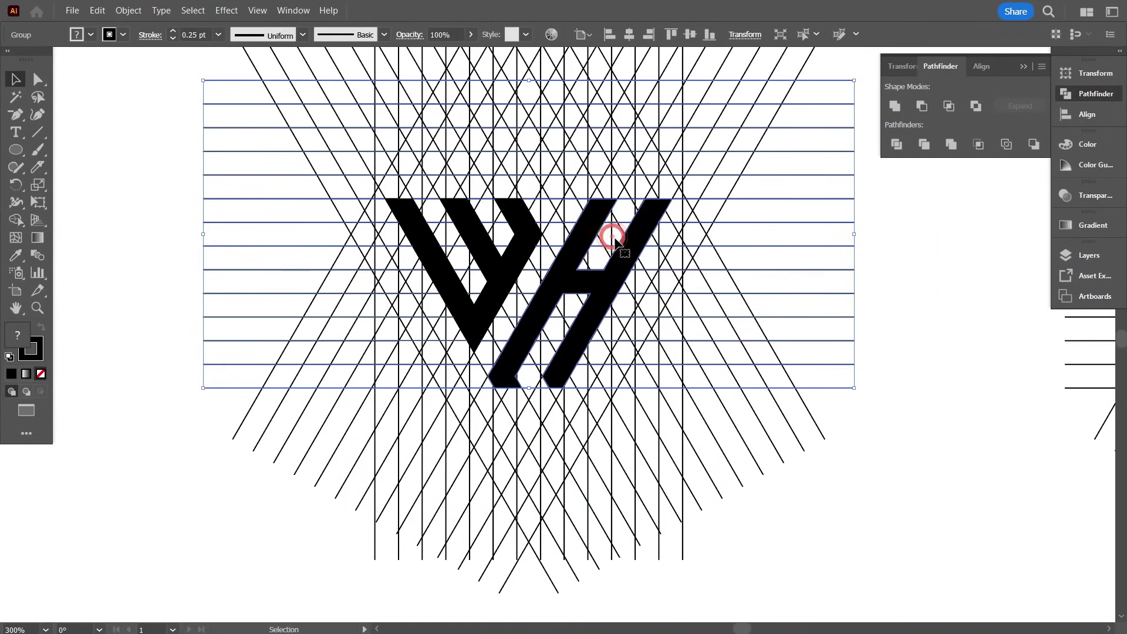
left_click(455, 283, "shift")
scroll(466, 276, "down", 3)
left_click_drag(505, 282, 492, 450)
left_click(470, 530)
scroll(465, 530, "up", 3)
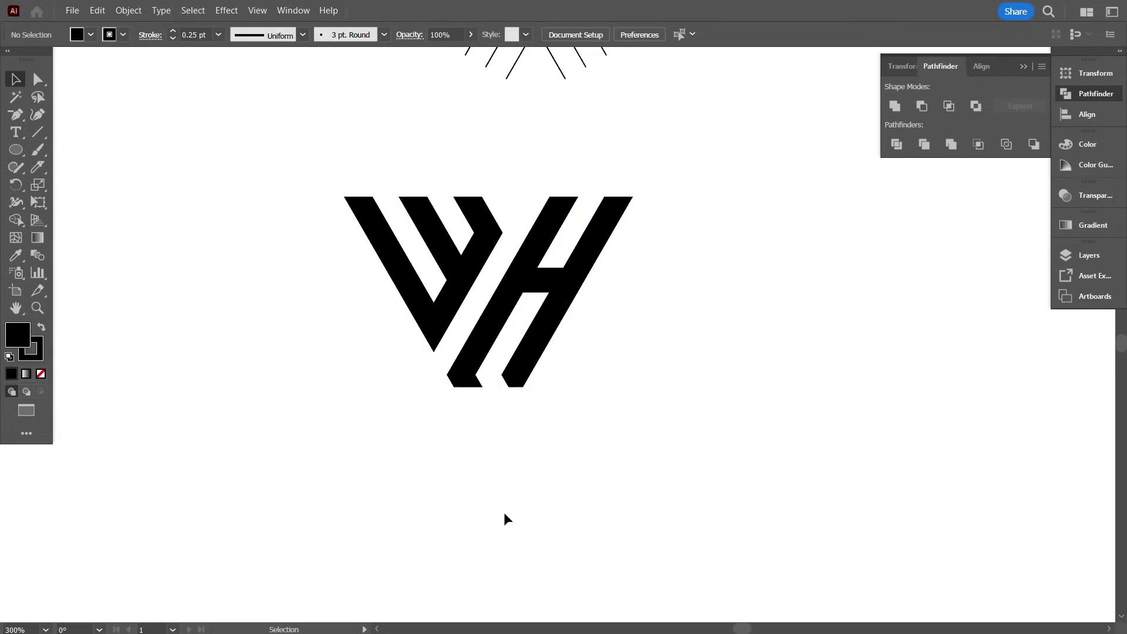
Set the stroke of both letters to 2 pt.
scroll(503, 513, "up", 1)
left_click_drag(504, 512, 322, 203)
left_click(218, 35)
left_click(201, 118)
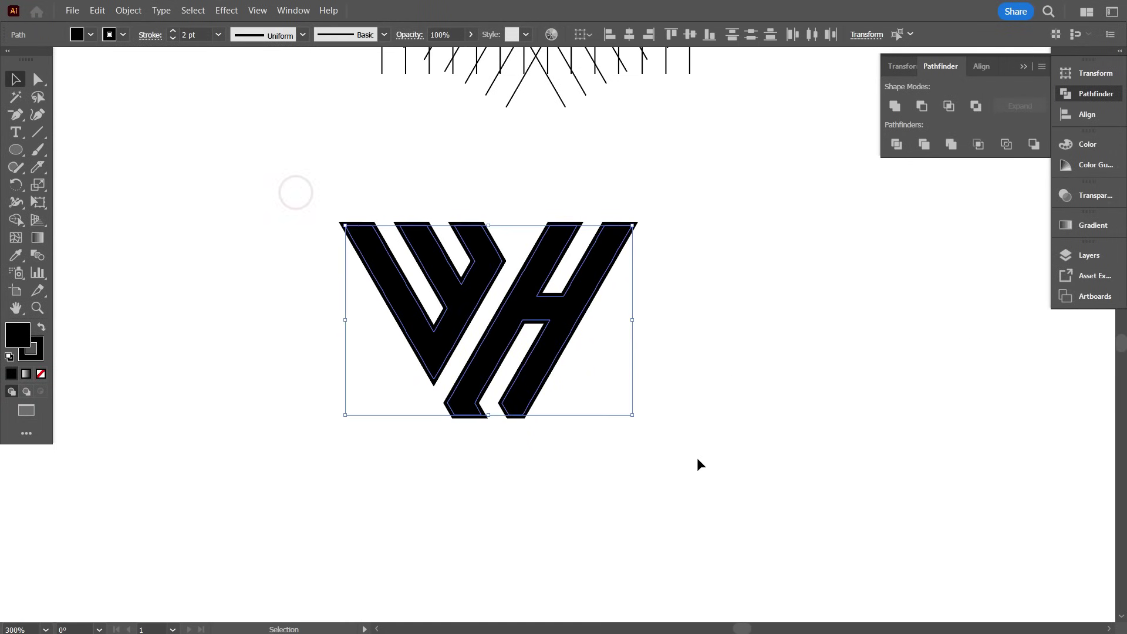
Expand the letters' fill and stroke and unite them into solid shapes.
left_click(120, 11)
left_click(213, 203)
left_click(528, 389)
left_click(895, 106)
left_click(717, 300)
scroll(352, 405, "down", 2)
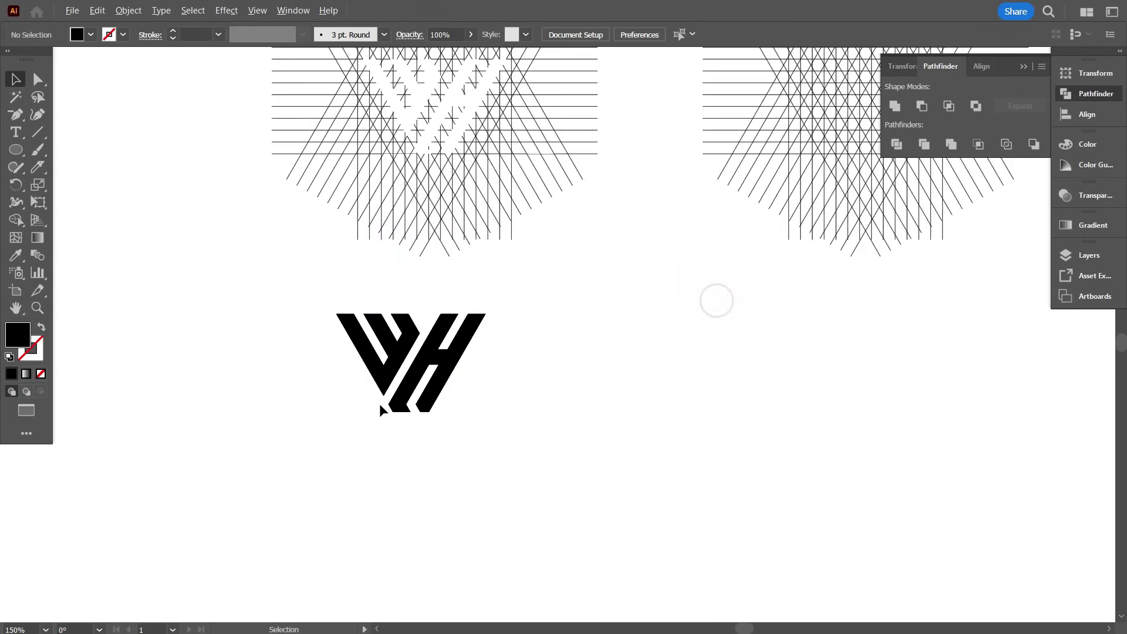
Examine the finished logo, the other logos on the artboard and the table of initials.
scroll(379, 404, "up", 3)
scroll(352, 382, "down", 4)
scroll(322, 382, "up", 1)
scroll(471, 244, "up", 1)
scroll(469, 252, "down", 4)
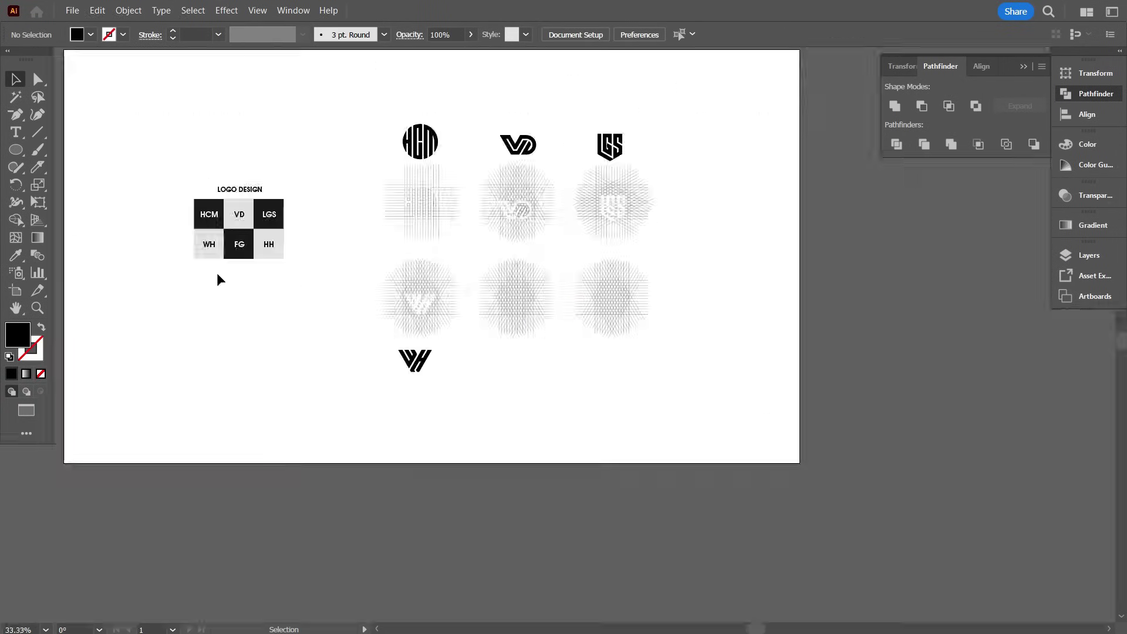
scroll(226, 253, "up", 7)
scroll(311, 286, "down", 4)
scroll(649, 433, "down", 4)
Rotate the last unused construction grid of the lower row by a quarter turn.
scroll(649, 433, "up", 3)
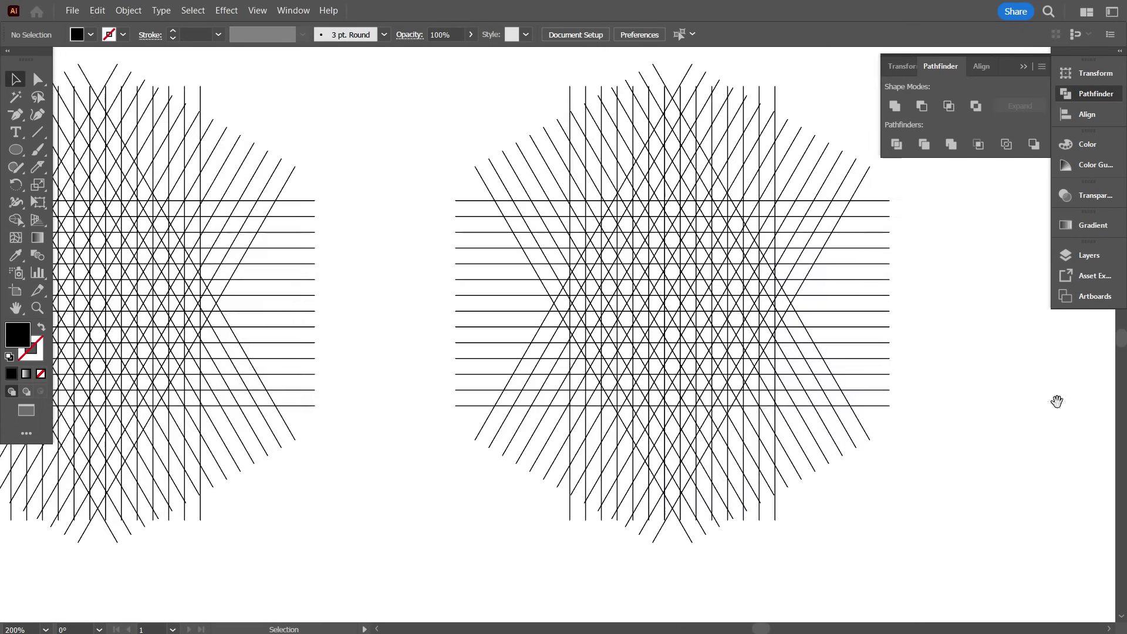
left_click_drag(367, 139, 790, 469)
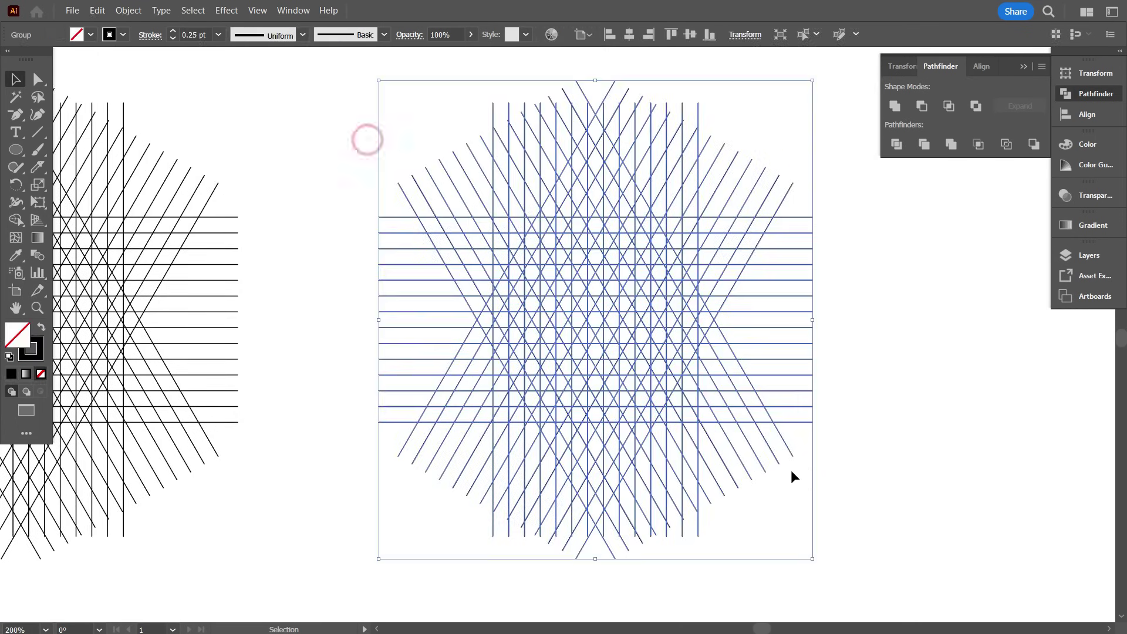
left_click_drag(816, 75, 689, 455)
scroll(669, 440, "up", 2)
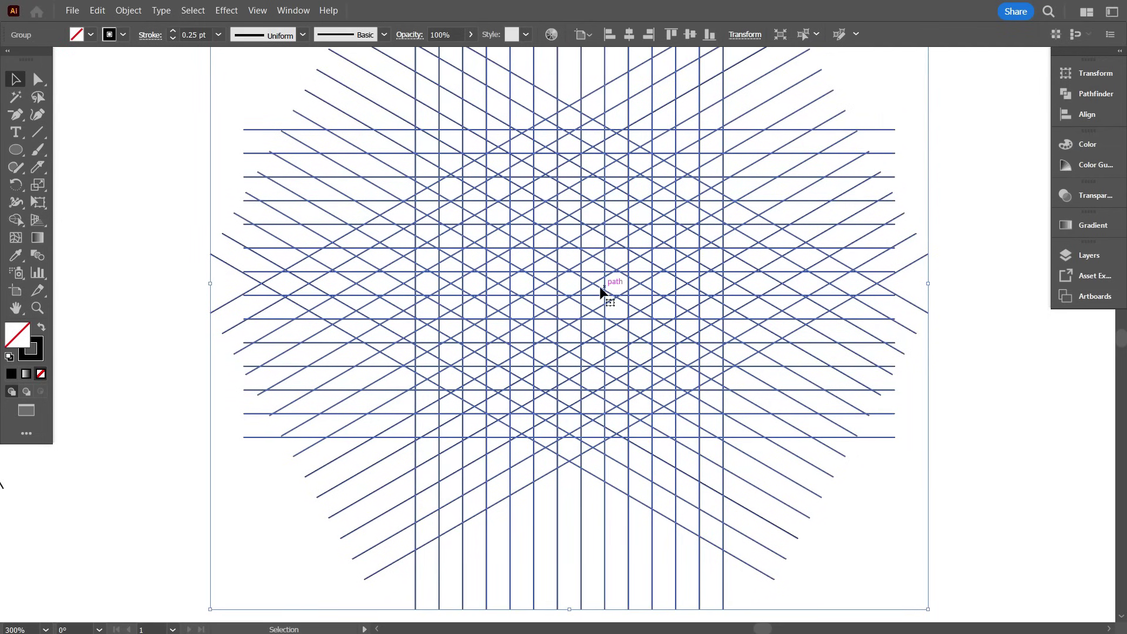
Merge grid cells with the Shape Builder into a slanted foot and an upright bar above it.
left_click(18, 218)
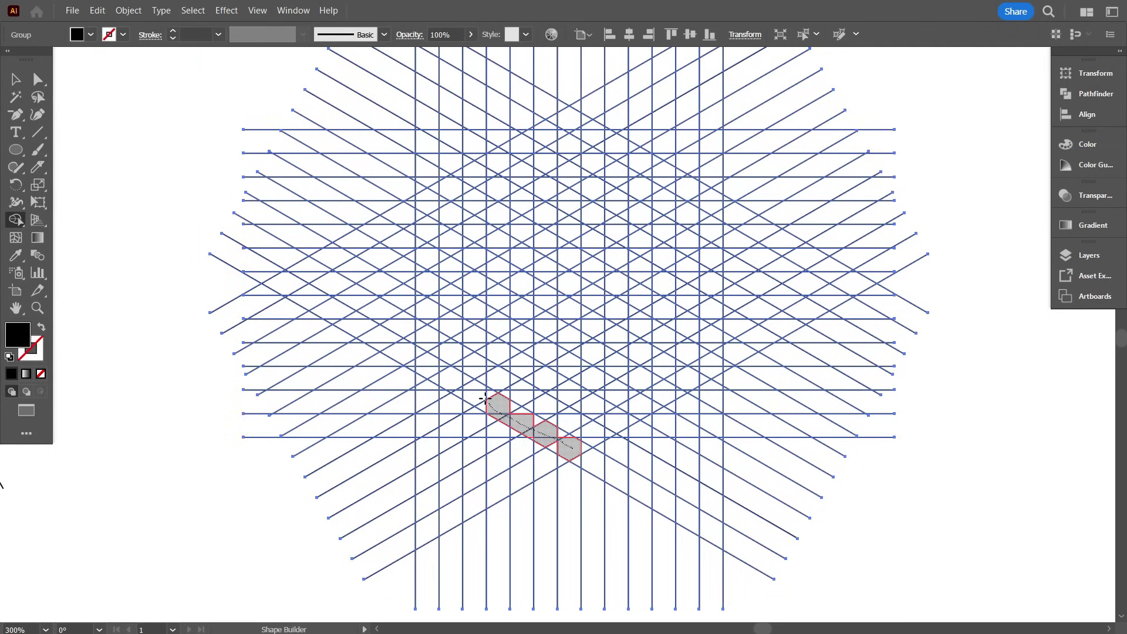
scroll(557, 372, "up", 1)
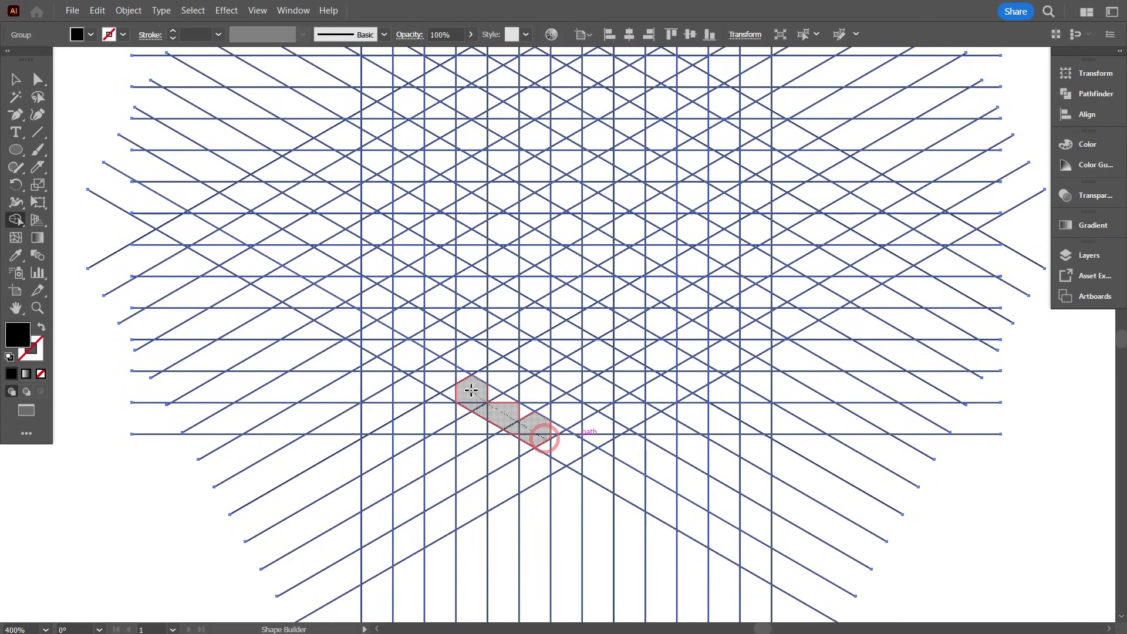
left_click_drag(544, 437, 471, 389)
scroll(533, 398, "up", 1)
left_click_drag(534, 370, 533, 221)
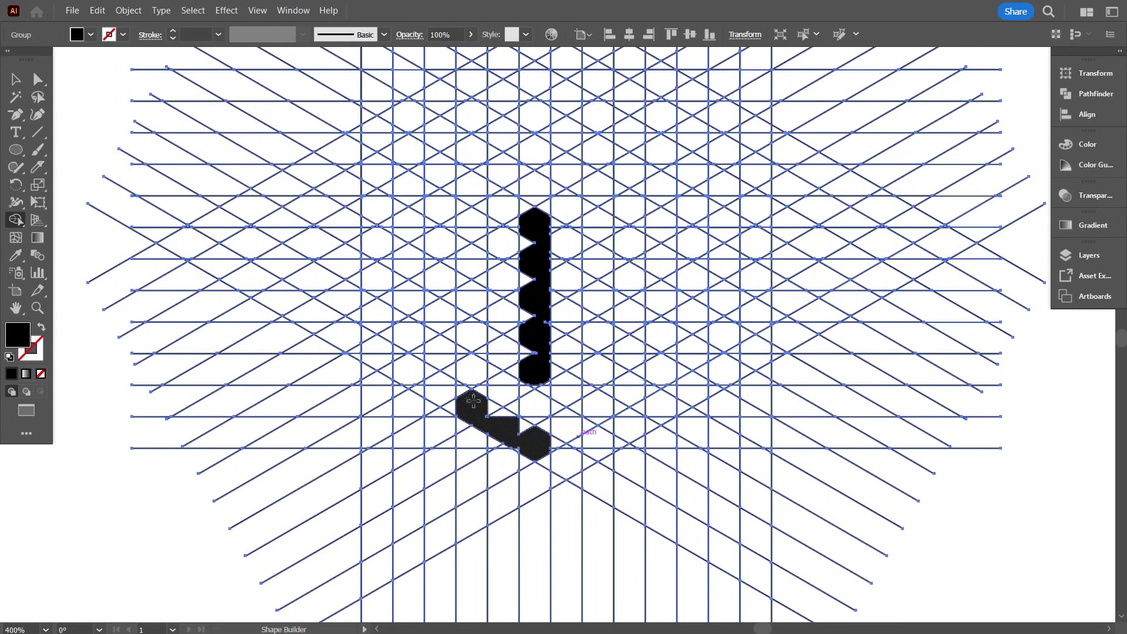
Build the mirrored foot and remaining upright bars, and join each pair of bars with a crossbar.
left_click_drag(619, 434, 660, 423)
left_click_drag(598, 367, 588, 220)
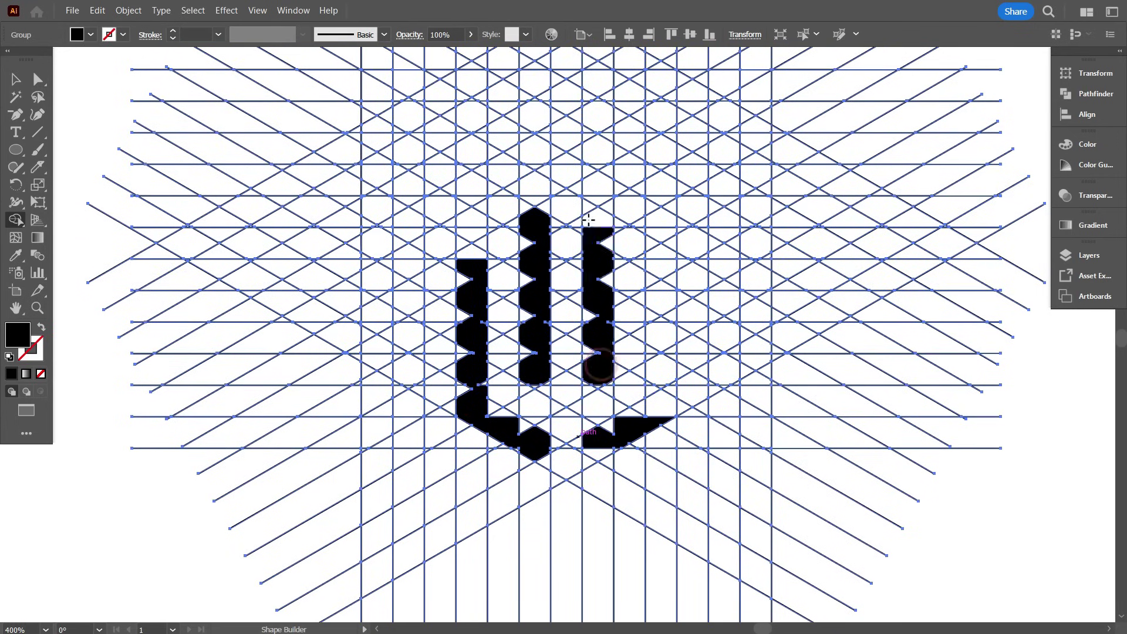
left_click_drag(659, 412, 653, 232)
left_click_drag(474, 304, 663, 305)
Try to extend the tops of the upright bars by merging the cells above them.
left_click_drag(527, 224, 471, 214)
key("ctrl+z")
left_click_drag(473, 273, 472, 220)
mouse_move(537, 244)
left_mouse_down()
mouse_move(513, 181)
mouse_move(471, 185)
left_mouse_up()
left_click_drag(594, 254, 594, 192)
key("ctrl+z")
key("ctrl+z")
Try to merge a taller hooked top onto the first H and fill its inner notches, and undo these merges.
left_click_drag(541, 251, 533, 230)
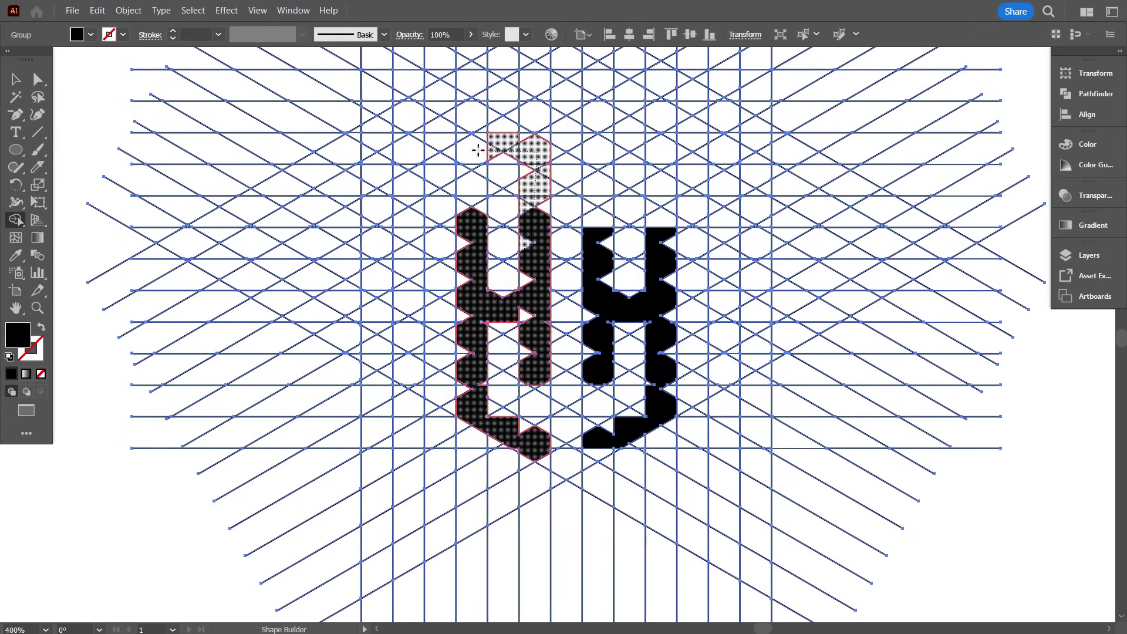
left_click_drag(478, 150, 471, 151)
scroll(553, 408, "up", 3)
left_click_drag(535, 317, 468, 203)
scroll(476, 155, "up", 1)
left_click_drag(491, 200, 470, 130)
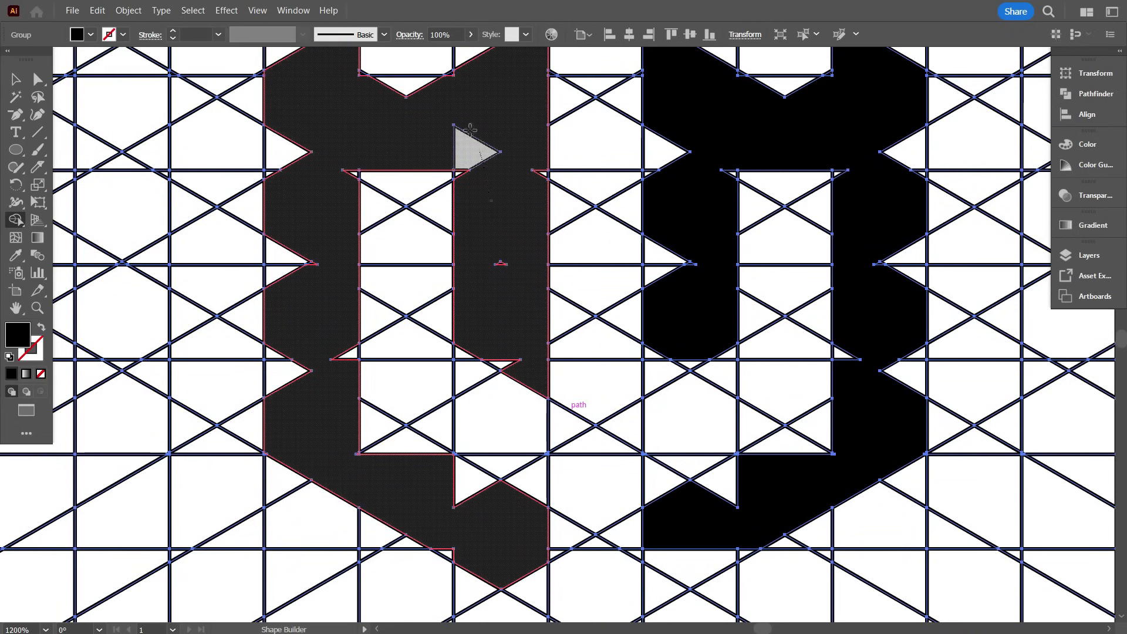
key("ctrl+minus")
key("ctrl+minus")
key("ctrl+minus")
key("ctrl+z")
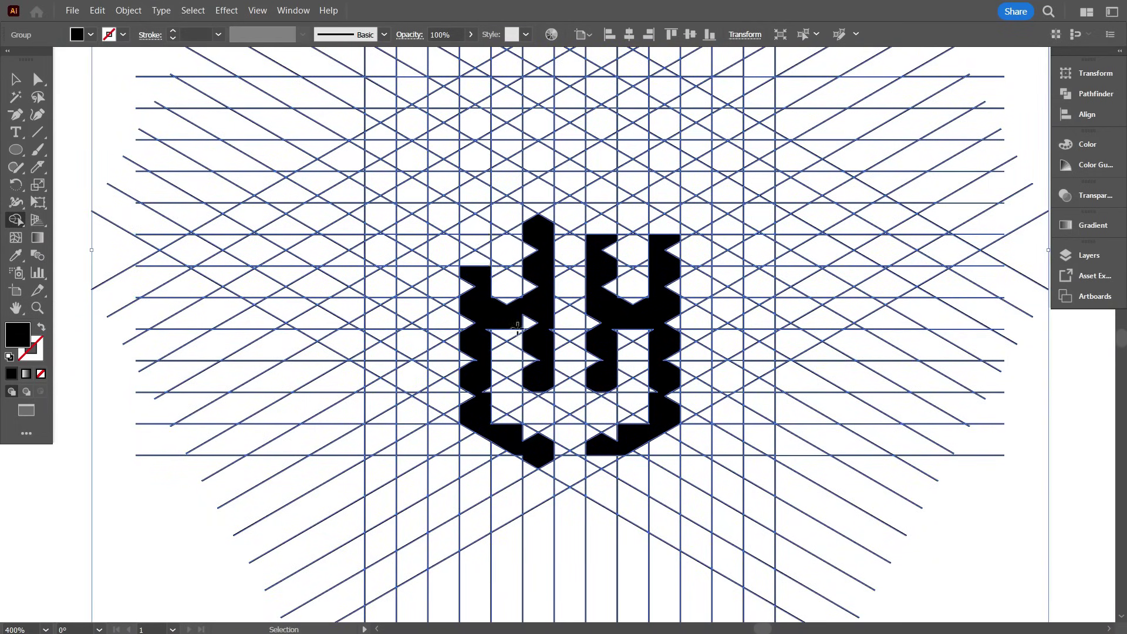
Extend both inner bars upward and merge an outward-pointing horizontal arm onto the top of each.
key("ctrl+plus")
left_click_drag(464, 161, 436, 167)
mouse_move(629, 272)
left_mouse_down()
mouse_move(629, 169)
mouse_move(740, 166)
left_mouse_up()
scroll(649, 402, "down", 4)
scroll(544, 432, "up", 2)
Merge the leftover cells along both slanted feet to form two straight mirrored bands.
left_click_drag(547, 411, 570, 424)
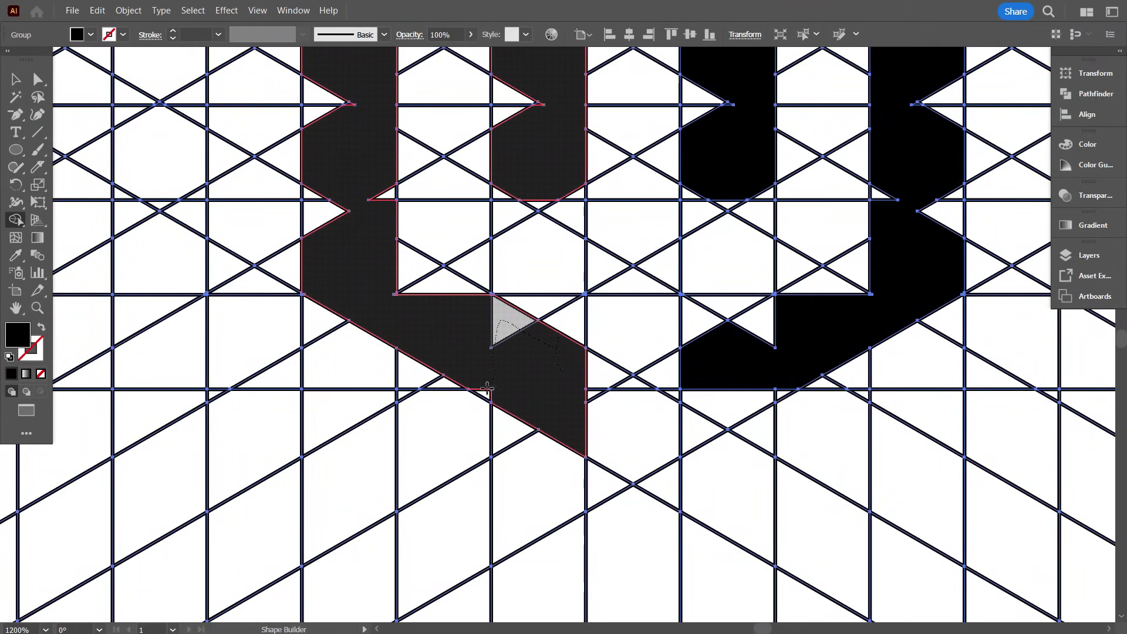
left_click(423, 302, "alt")
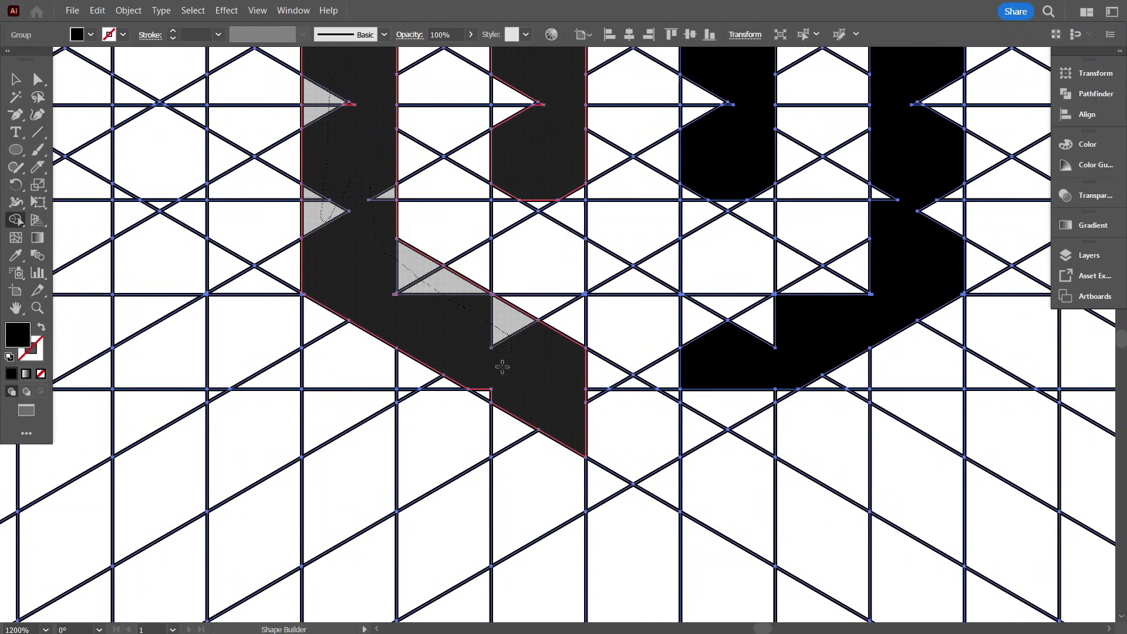
left_click_drag(503, 367, 484, 394)
scroll(669, 391, "up", 2)
mouse_move(699, 469)
left_mouse_down()
mouse_move(858, 322)
mouse_move(943, 329)
mouse_move(935, 341)
left_mouse_up()
left_click_drag(805, 414, 781, 449)
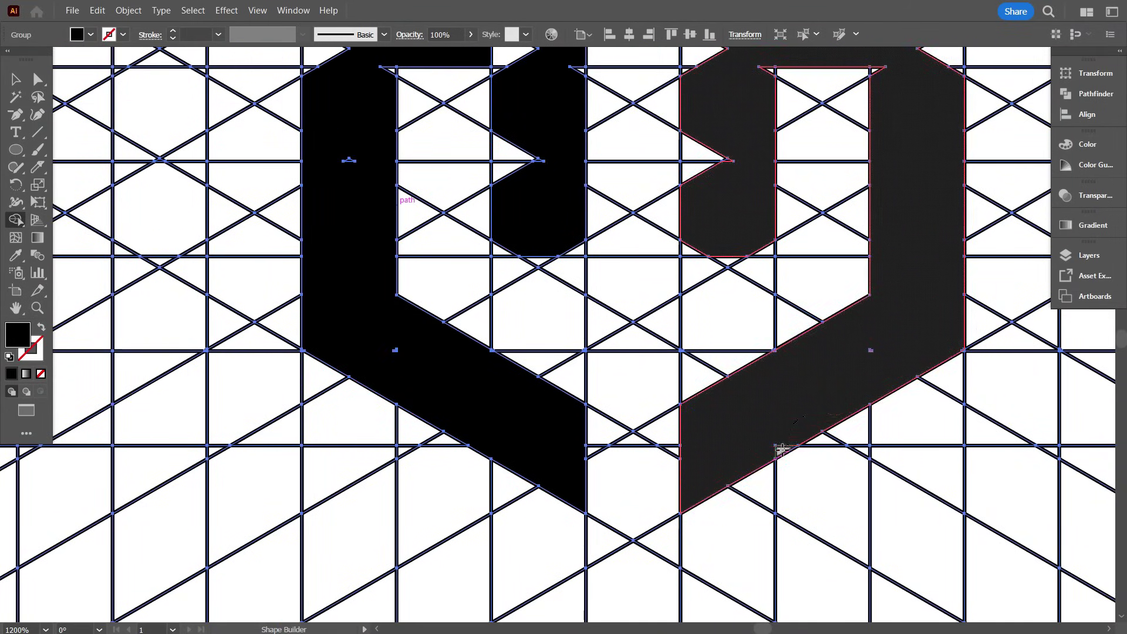
Extend the first H's inner bar down to a slanted tip and fill the notches along its outer bar.
scroll(781, 449, "up", 10)
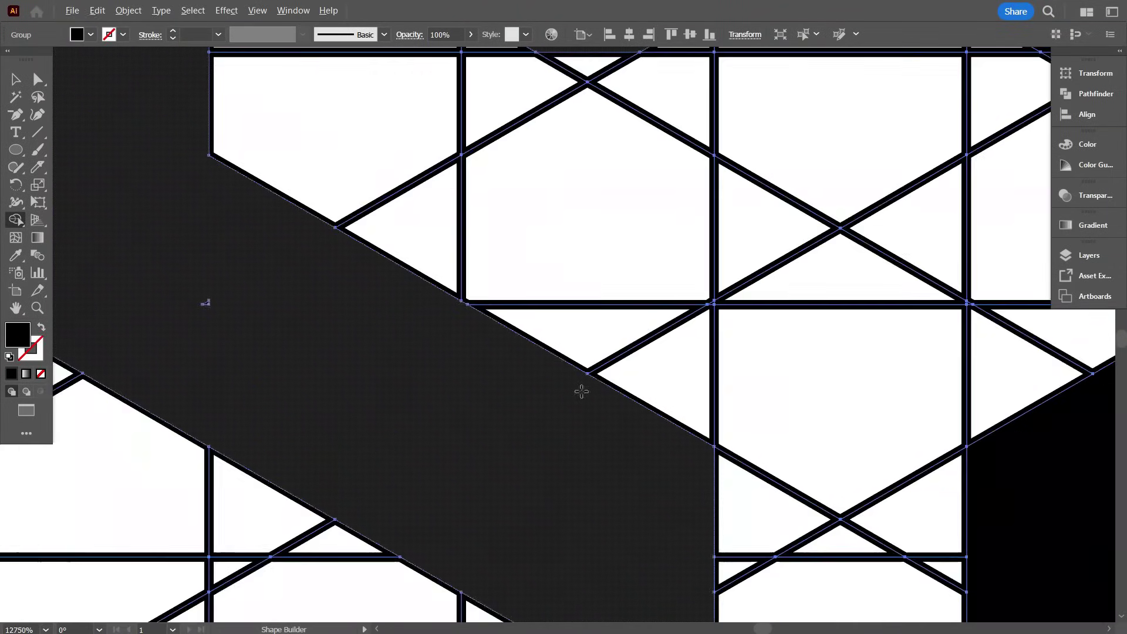
scroll(581, 391, "down", 8)
scroll(585, 395, "up", 5)
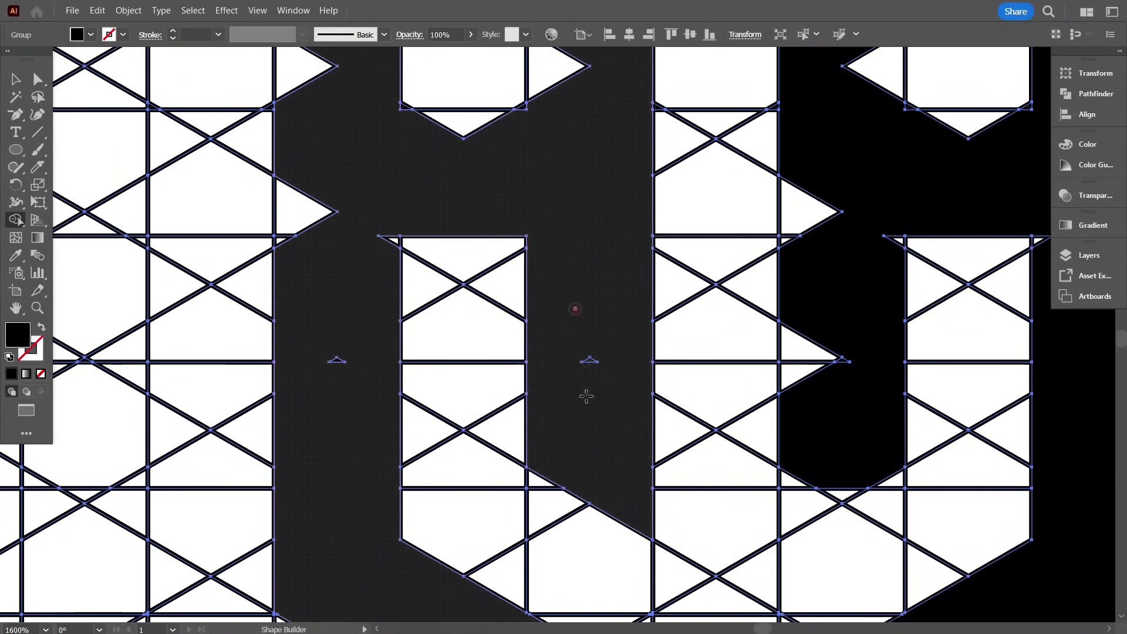
scroll(433, 317, "up", 6)
scroll(434, 319, "down", 2)
left_click_drag(400, 269, 405, 368)
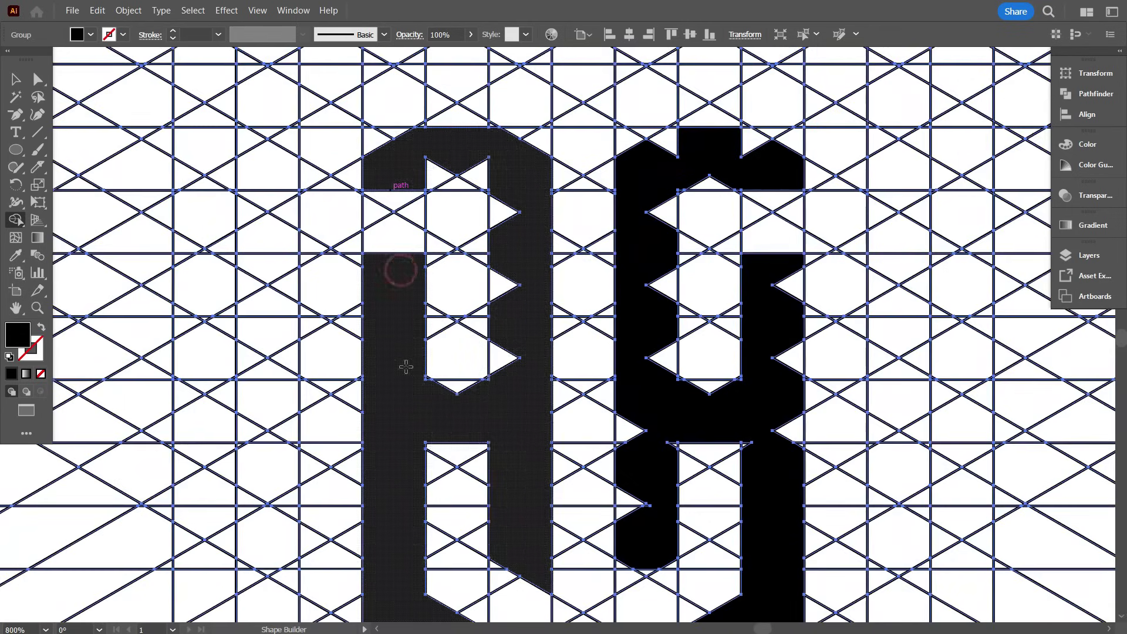
Fill the notches along the first H's inner bar and square off its top arm.
scroll(399, 379, "up", 2)
left_click_drag(498, 424, 522, 401)
left_click_drag(597, 416, 594, 202)
scroll(528, 200, "up", 4)
left_click_drag(390, 169, 355, 126)
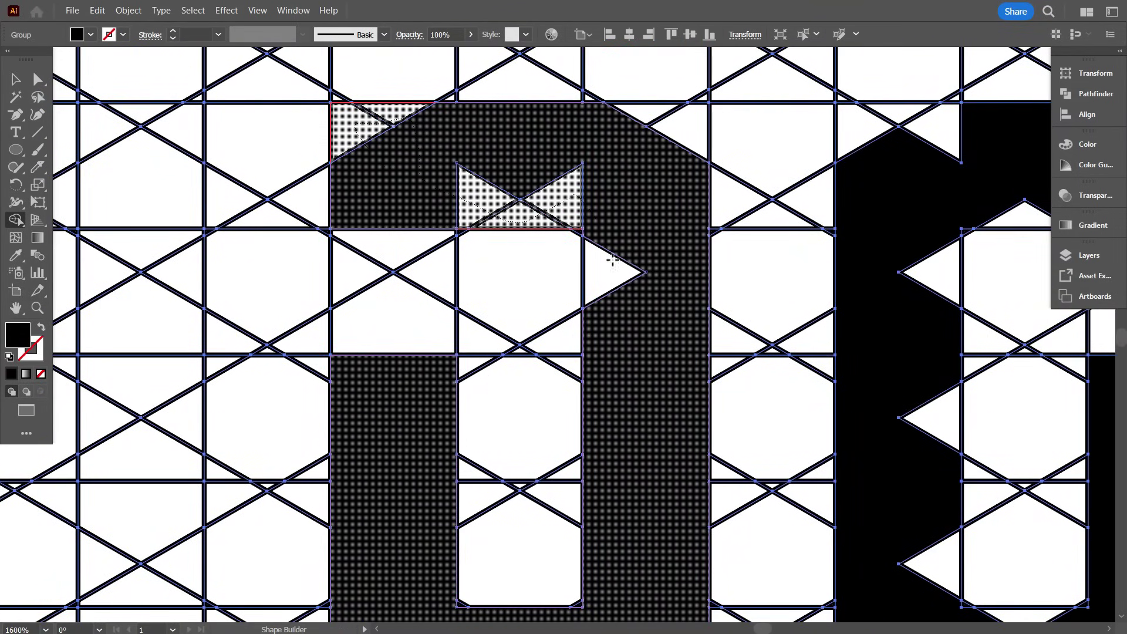
scroll(481, 198, "down", 5)
Extend the second H's inner bar down to a slanted tip and fill the notches around its top arm.
scroll(617, 197, "up", 6)
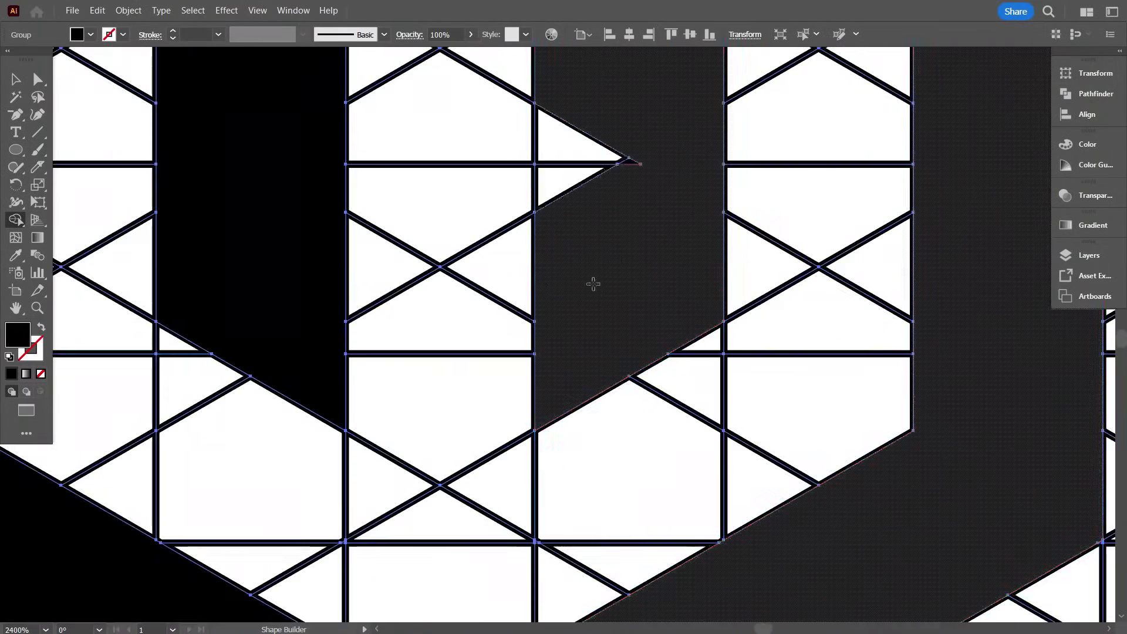
scroll(633, 291, "up", 4)
scroll(652, 382, "down", 3)
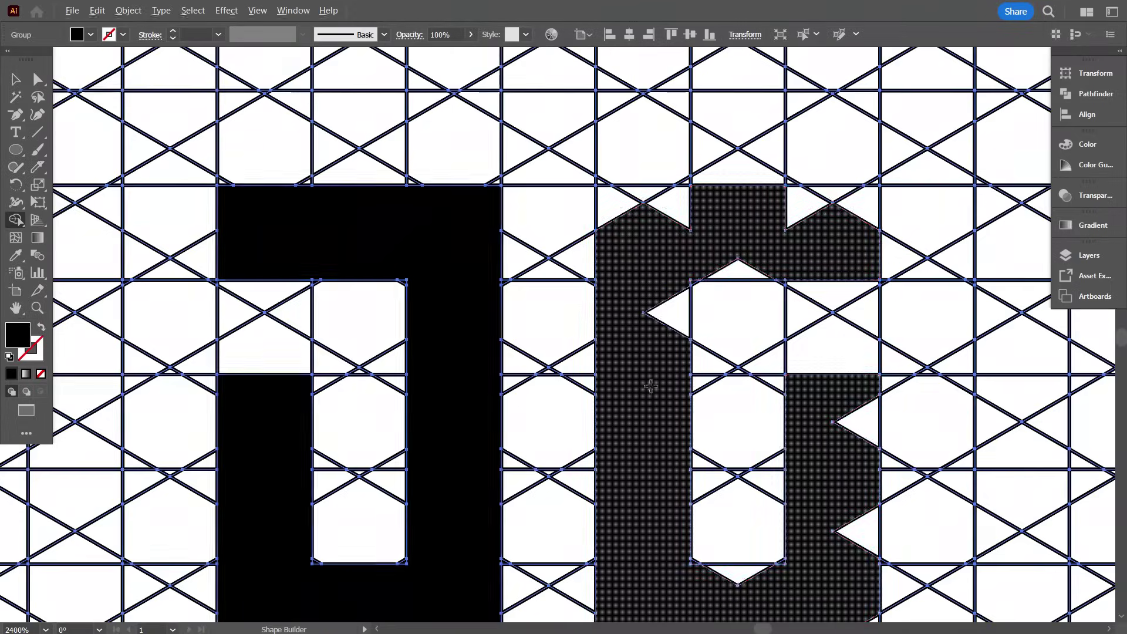
mouse_move(713, 220)
left_mouse_down()
mouse_move(863, 209)
mouse_move(728, 270)
left_mouse_up()
scroll(667, 282, "down", 2)
mouse_move(848, 291)
left_mouse_down()
mouse_move(843, 506)
mouse_move(731, 449)
left_mouse_up()
Fill the remaining notches along the second H's bars and crossbar, and leave the Shape Builder.
scroll(630, 349, "down", 2)
scroll(722, 440, "up", 3)
left_click_drag(639, 328, 813, 326)
scroll(726, 297, "down", 5)
scroll(670, 366, "up", 4)
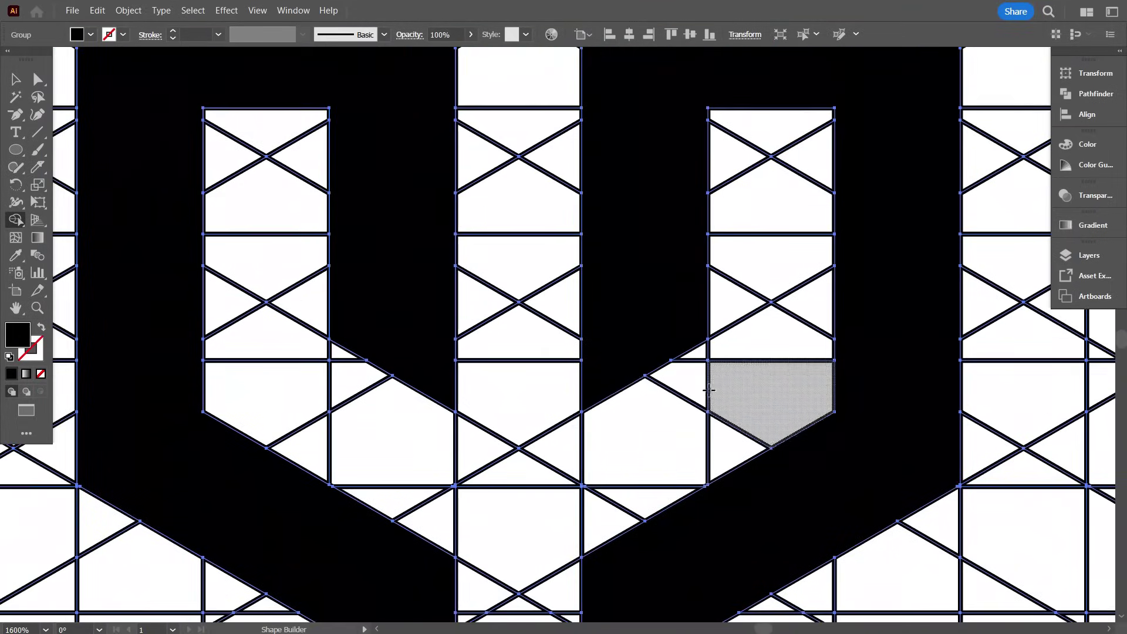
scroll(640, 410, "up", 4)
scroll(572, 431, "down", 7)
key("v")
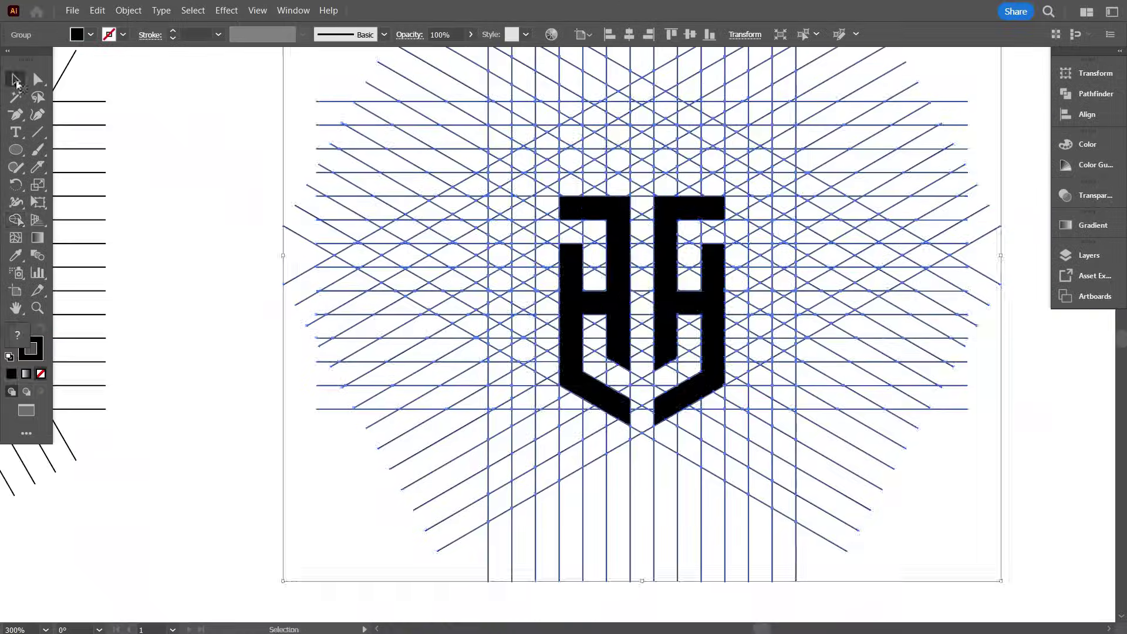
Ungroup the HH construction grid, including the nested line group, to free the two letter shapes.
left_click(540, 461)
right_click(509, 296)
left_click(552, 449)
left_click(539, 461)
right_click(516, 299)
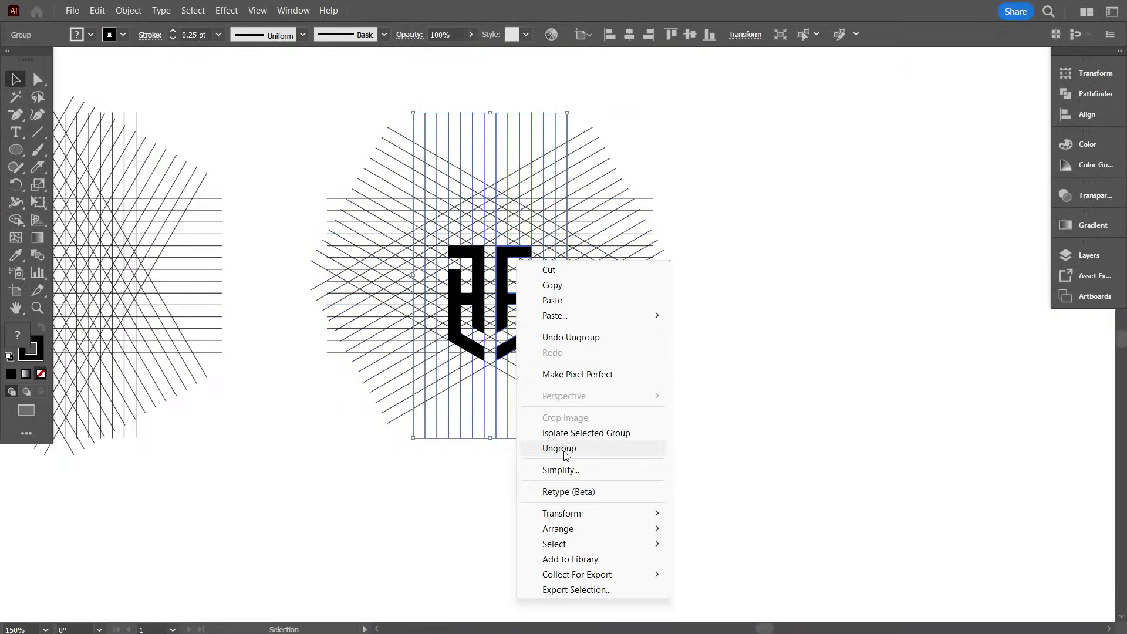
left_click(565, 449)
left_click(537, 461)
scroll(460, 381, "up", 1)
left_click(481, 300)
right_click(481, 300)
left_click(527, 451)
left_click(471, 462)
Move both H halves of the shield monogram to the blank area below their grid.
left_click(484, 277)
left_click(530, 273, "shift")
scroll(530, 277, "down", 2)
left_click_drag(545, 243, 540, 496)
left_click(485, 503)
Give both H halves a 2 pt black stroke.
scroll(485, 503, "up", 2)
scroll(486, 503, "down", 1)
left_click_drag(358, 170, 671, 491)
scroll(193, 34, "up", 2)
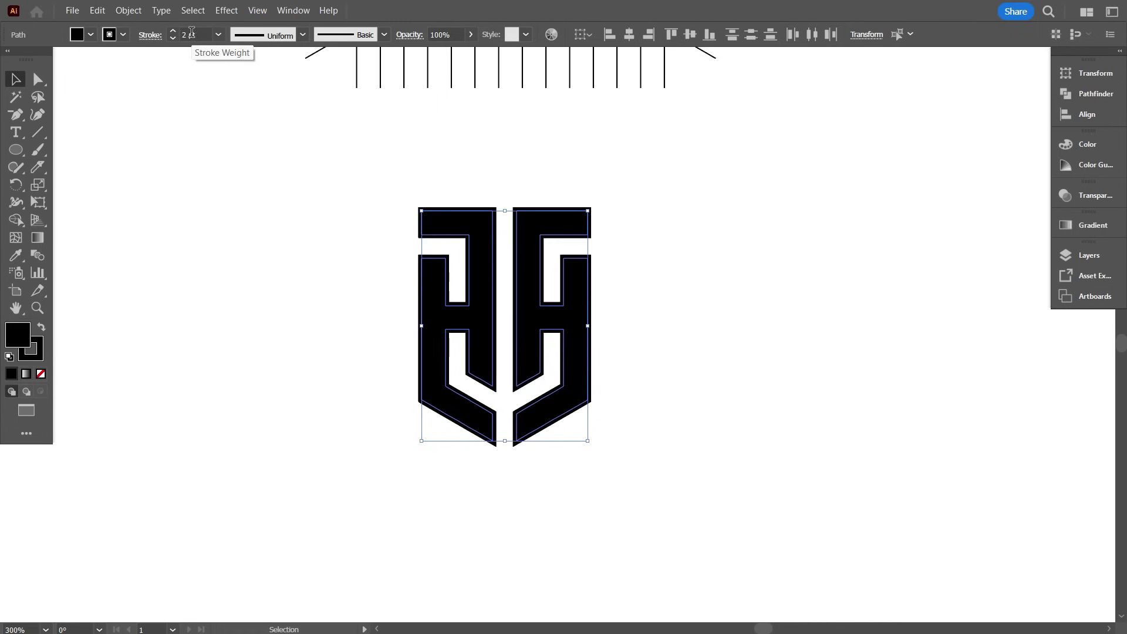
left_click(262, 179)
key("ctrl+a")
Expand the HH monogram's fill and stroke, and unite the resulting shapes with Pathfinder.
left_click(128, 11)
left_click(179, 206)
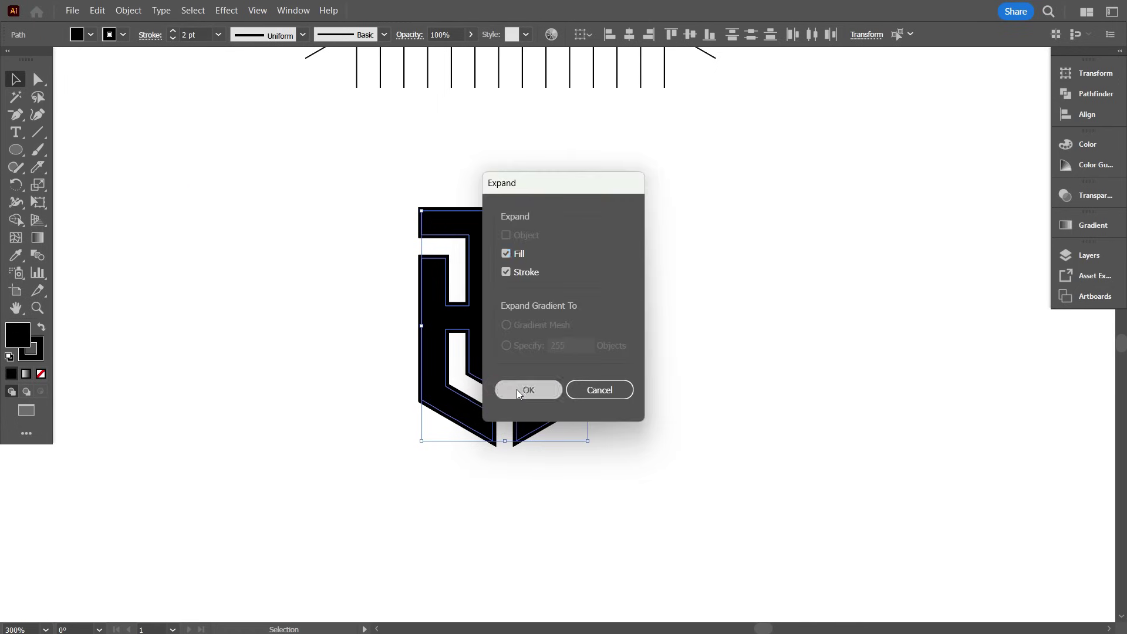
left_click(519, 390)
left_click(1074, 98)
left_click(895, 106)
left_click(851, 284)
Delete both diagonal line sets from the spare grid between the WH and HH grids, keeping its horizontal and vertical lines.
scroll(833, 351, "down", 5)
scroll(705, 235, "up", 6)
scroll(660, 188, "down", 3)
scroll(622, 323, "up", 2)
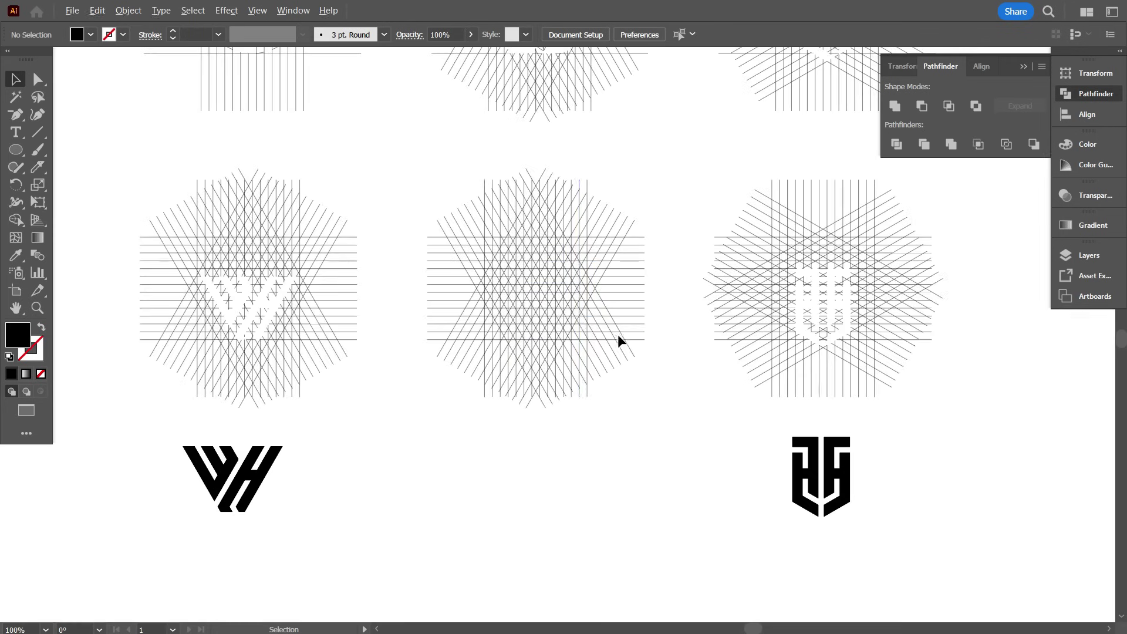
scroll(634, 352, "up", 1)
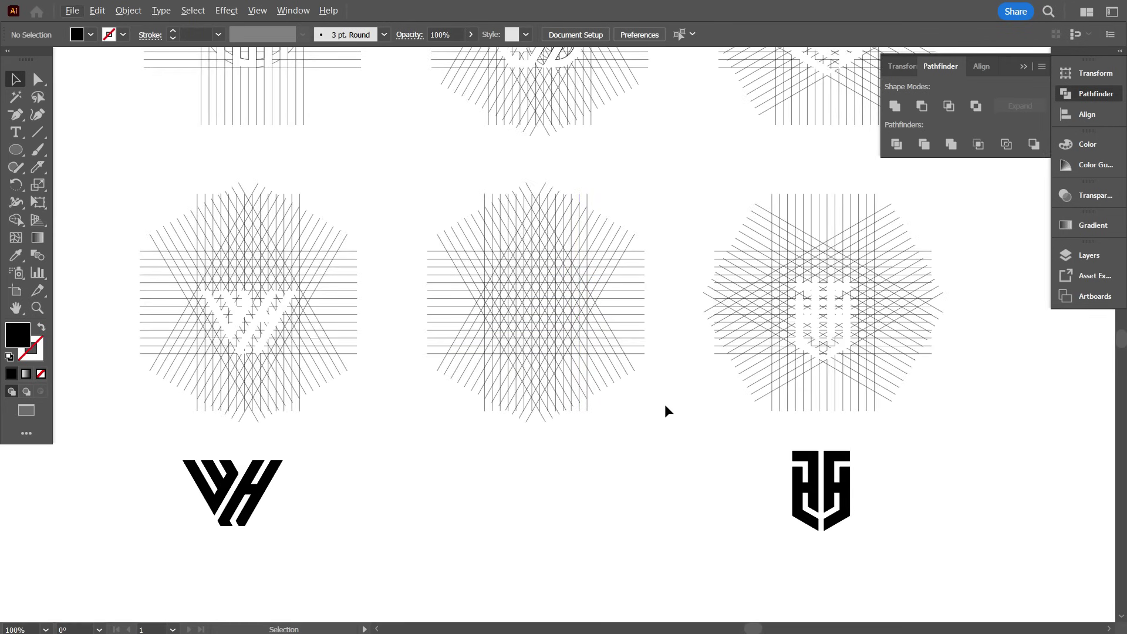
left_click(632, 240)
scroll(578, 254, "up", 1)
left_click(704, 180)
left_click(642, 215)
key("Delete")
left_click(419, 217)
key("Delete")
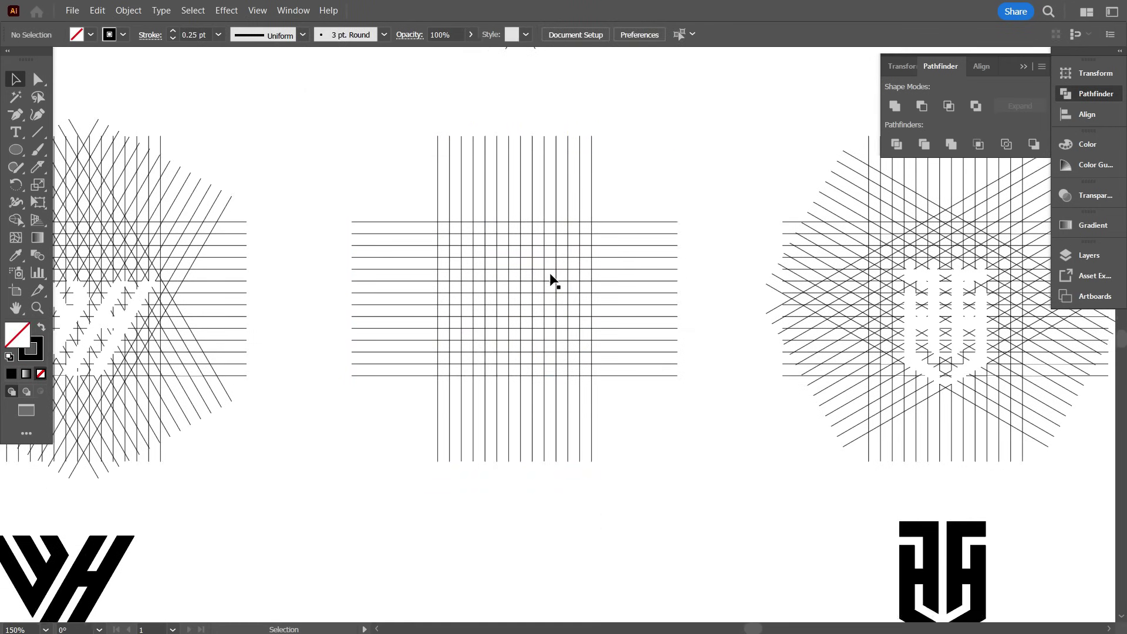
Draw a circle spanning 12 grid cells and move it down to centre it on the lowest horizontal line.
scroll(551, 281, "up", 2)
scroll(485, 360, "down", 1)
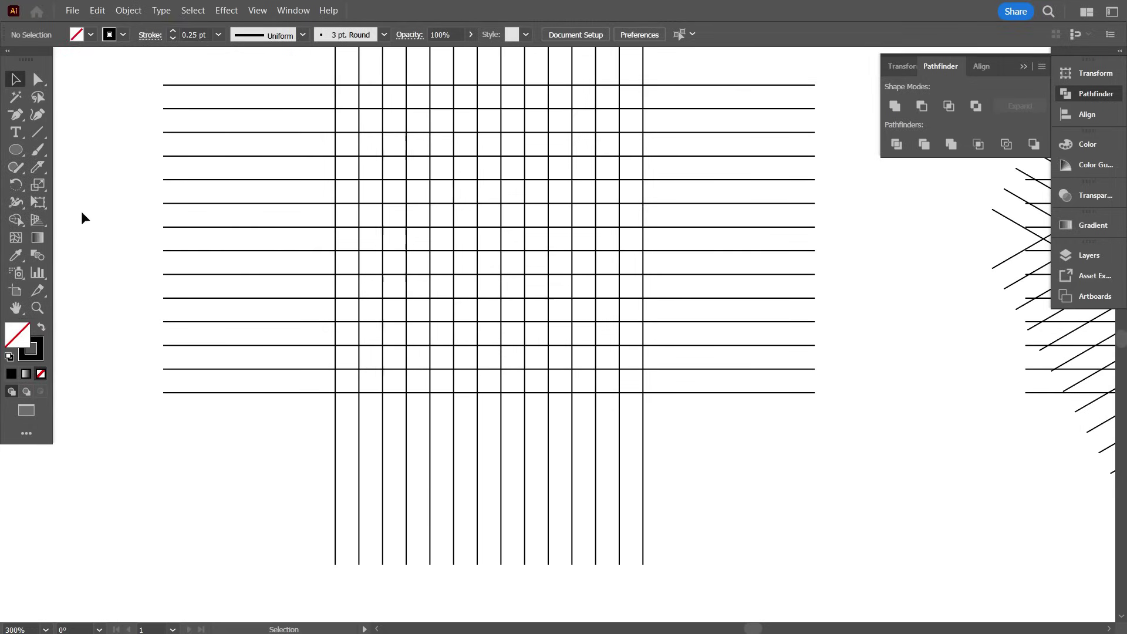
mouse_move(643, 392)
left_mouse_down()
mouse_move(307, 272)
mouse_move(359, 109)
left_mouse_up()
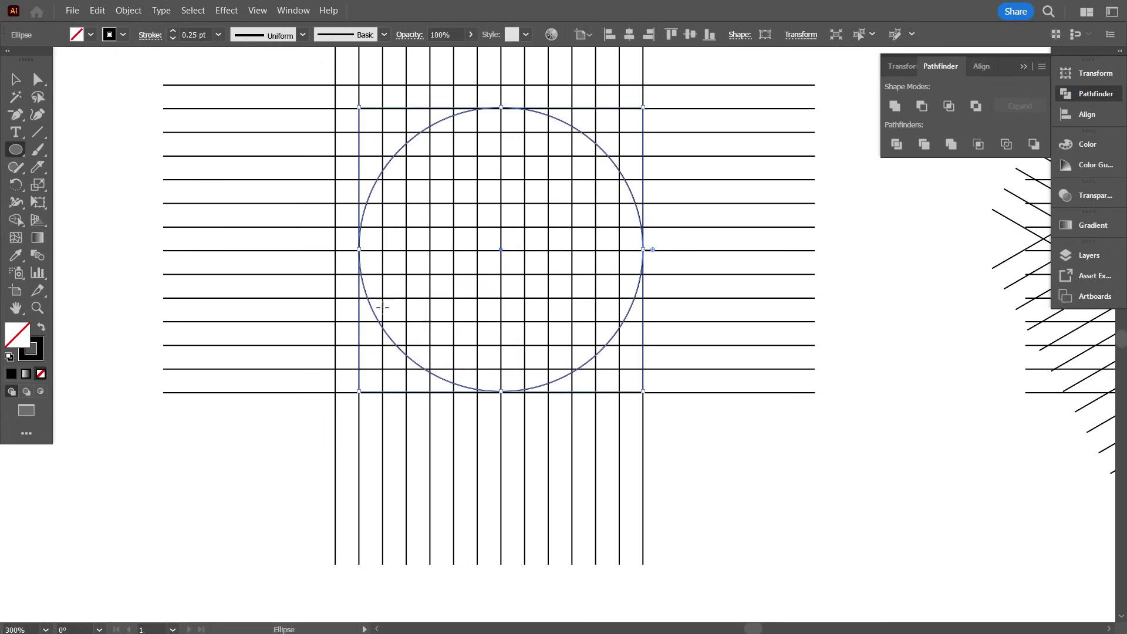
key("v")
scroll(561, 329, "down", 1)
left_click_drag(558, 328, 558, 470)
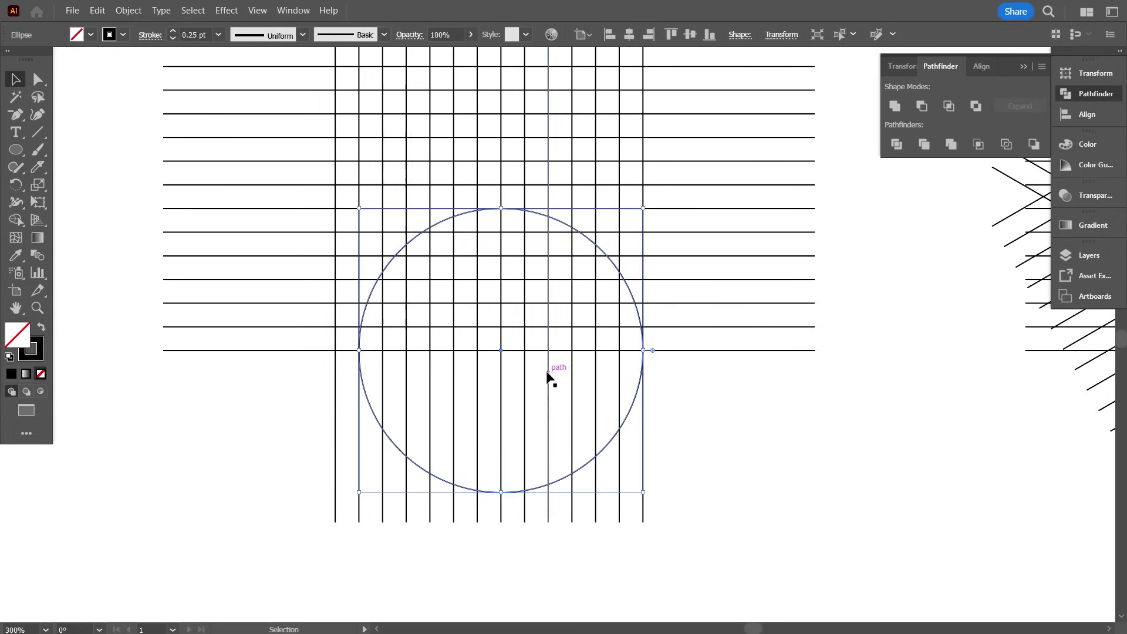
Move the circle so its centre sits on the intersection of the lowest horizontal and the rightmost vertical grid line.
left_click(551, 457)
left_click(560, 477)
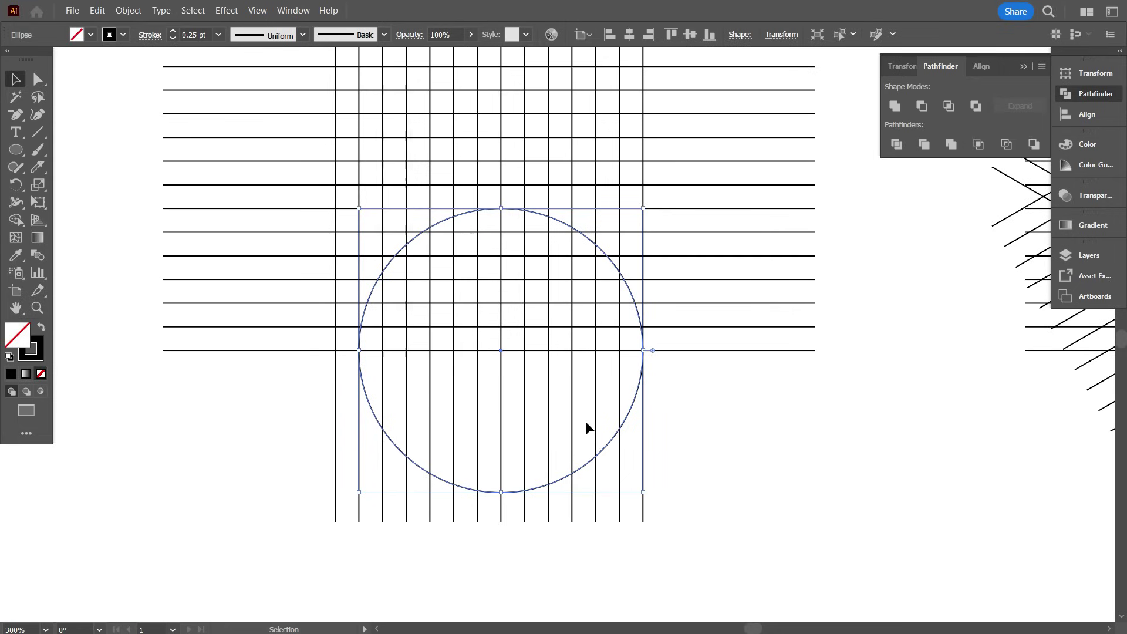
left_click(675, 405)
scroll(646, 428, "up", 1)
left_click_drag(631, 447, 634, 377)
left_click(706, 438)
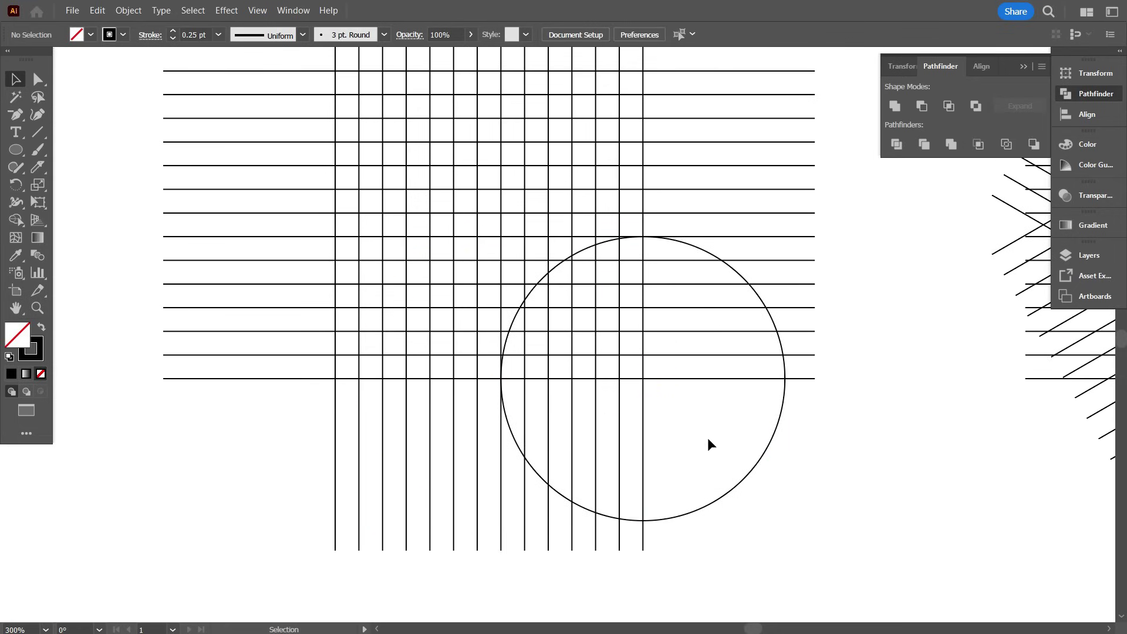
left_click(645, 376)
Add larger concentric copies of the circle with radii of 7, 8, 9 and 11 grid cells.
scroll(648, 305, "down", 4)
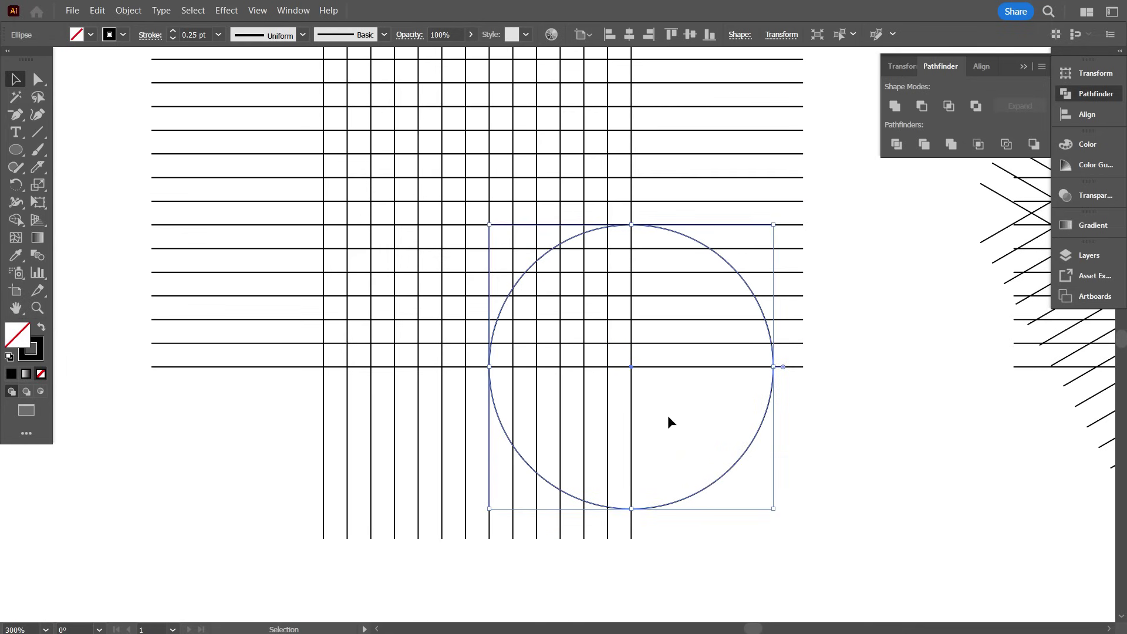
left_click_drag(776, 514, 800, 537)
scroll(625, 195, "up", 1)
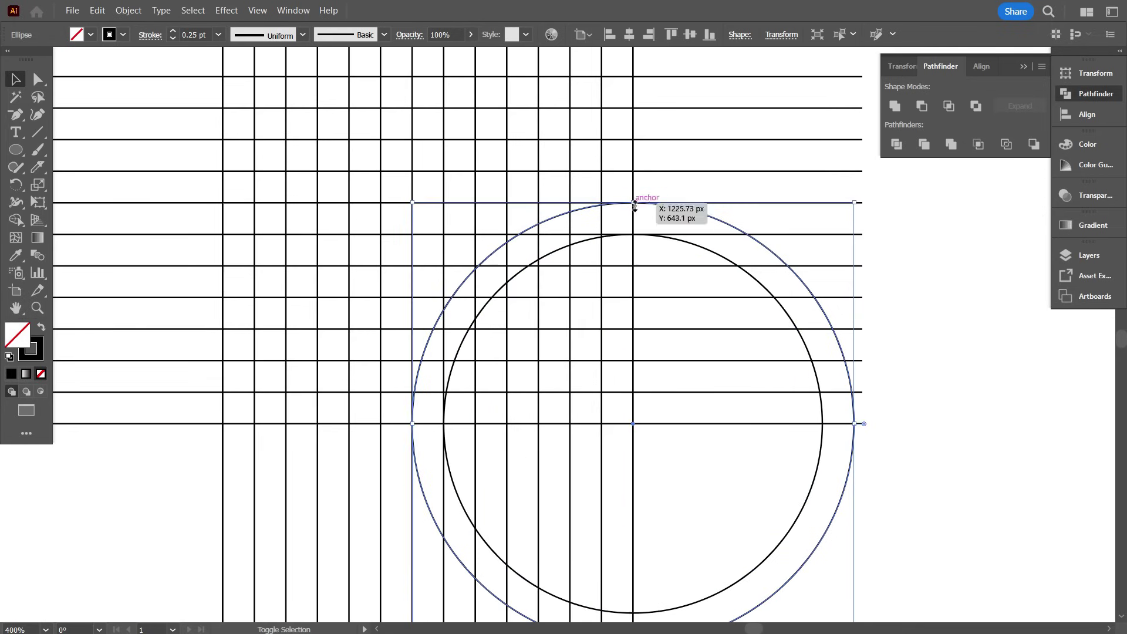
left_click_drag(633, 202, 633, 139)
left_click_drag(633, 139, 633, 76)
scroll(731, 464, "down", 2)
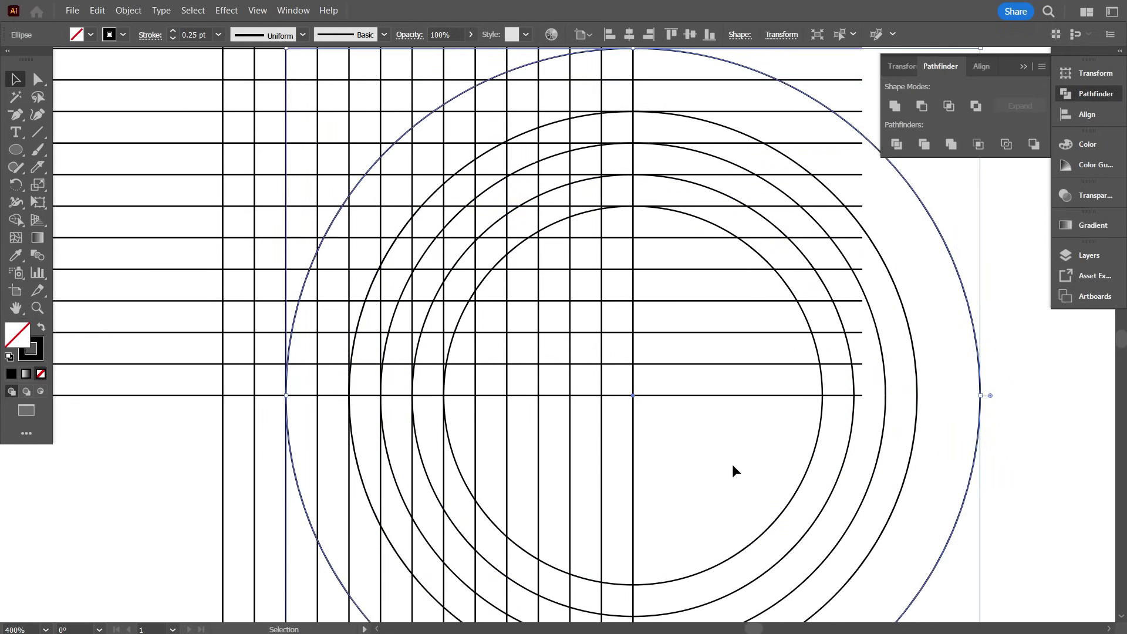
Add smaller concentric copies inside the original circle, stepping down one grid cell at a time to a one-cell radius.
left_click(790, 500)
key("ctrl+c")
left_click_drag(633, 206, 635, 364)
key("ctrl+f")
key("ctrl+c")
key("ctrl+f")
scroll(580, 349, "down", 2)
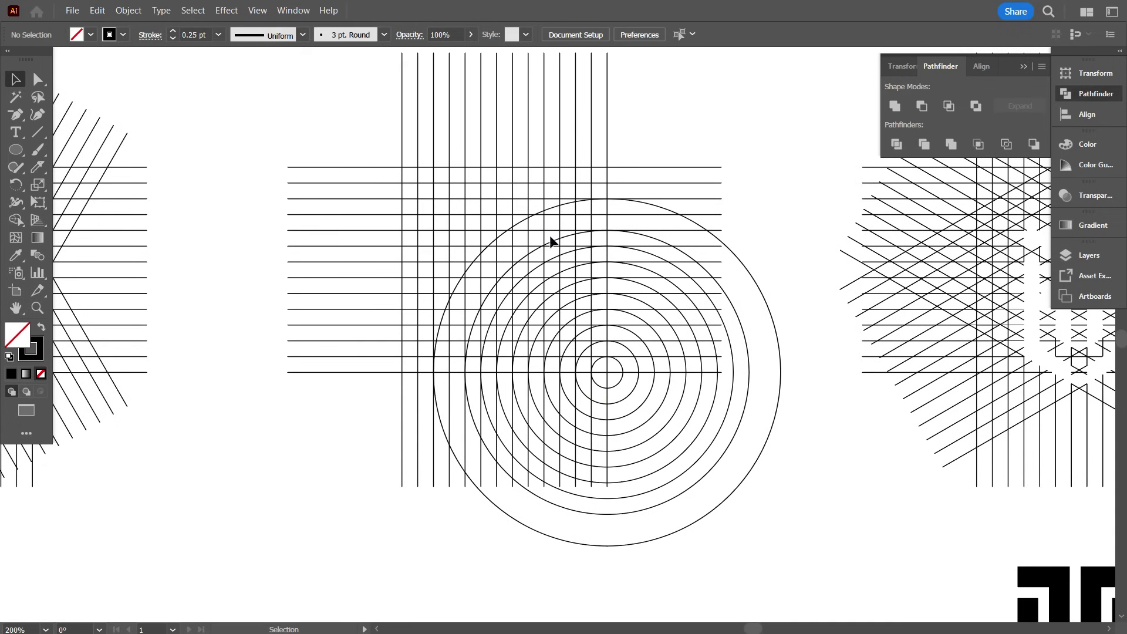
Add the missing concentric circle with a radius of 10 grid cells between the two outermost circles.
scroll(540, 236, "up", 2)
left_click(763, 170)
key("ctrl+c")
key("ctrl+f")
left_click_drag(682, 161, 694, 192)
scroll(546, 250, "down", 2)
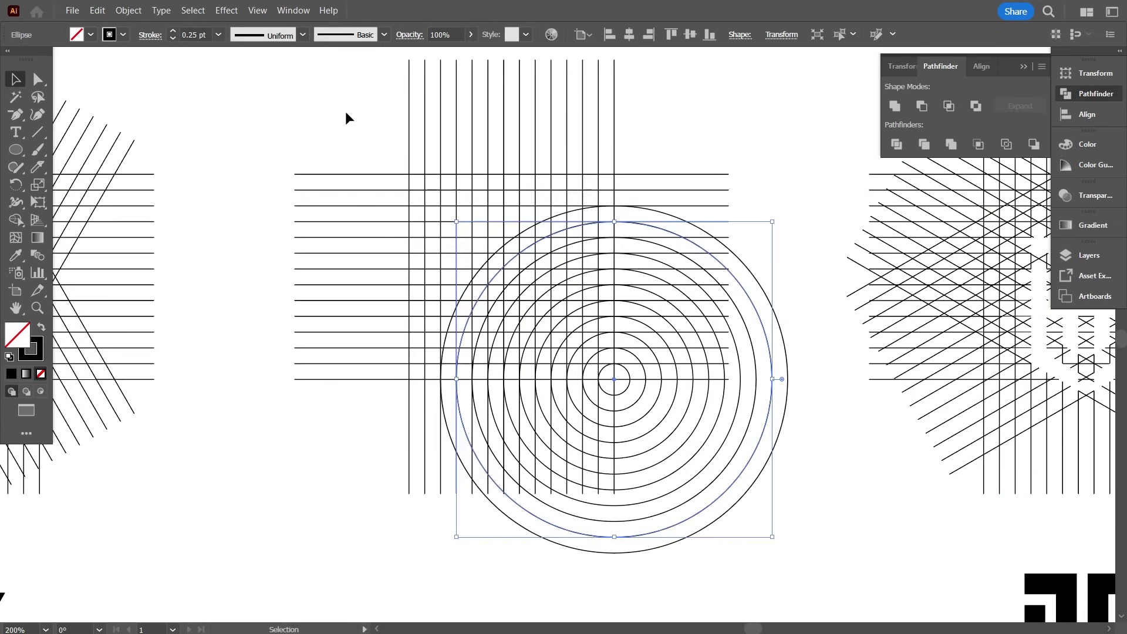
Rotate the line grid together with its concentric circles by 45 degrees anticlockwise.
left_click(346, 115)
left_click_drag(334, 129, 724, 517)
left_click_drag(809, 566, 867, 397)
scroll(580, 393, "up", 1)
scroll(580, 393, "down", 1)
left_click(477, 510)
Try building a slanted F across the larger circles' arcs with the Shape Builder, and undo the merged regions.
scroll(305, 381, "up", 3)
left_click_drag(175, 287, 837, 327)
scroll(556, 317, "up", 1)
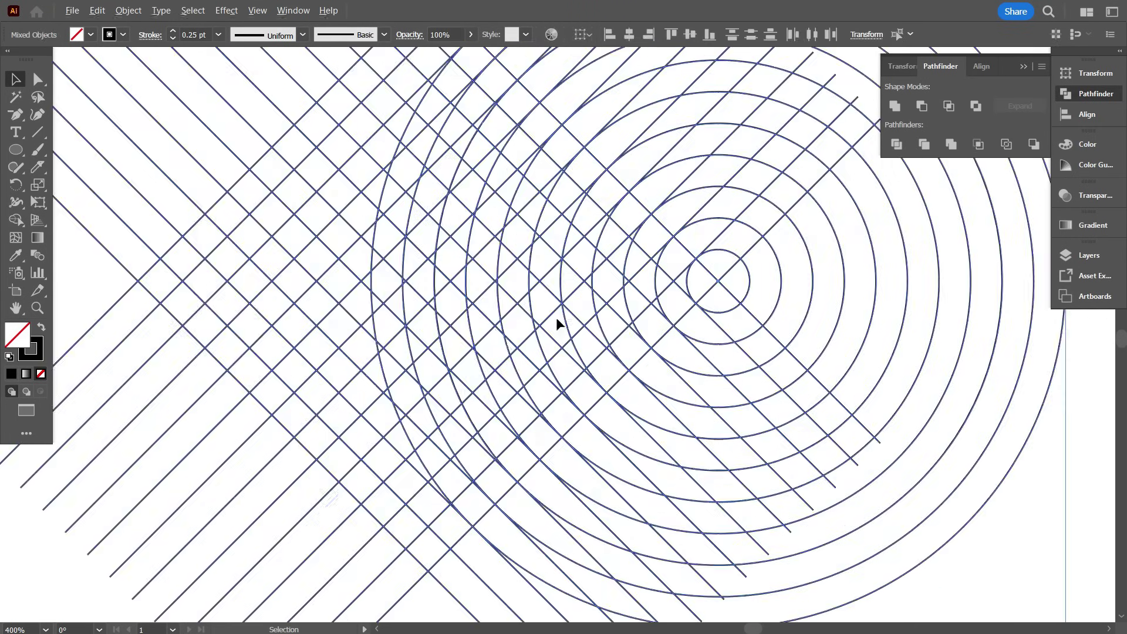
left_click_drag(556, 319, 652, 346)
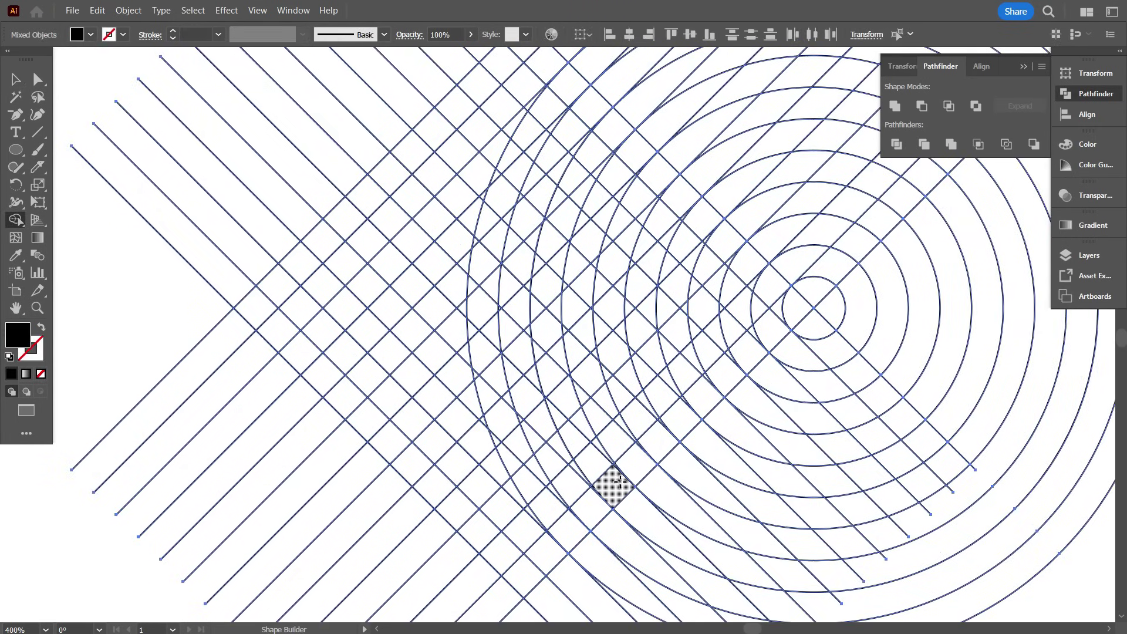
left_click_drag(463, 324, 463, 324)
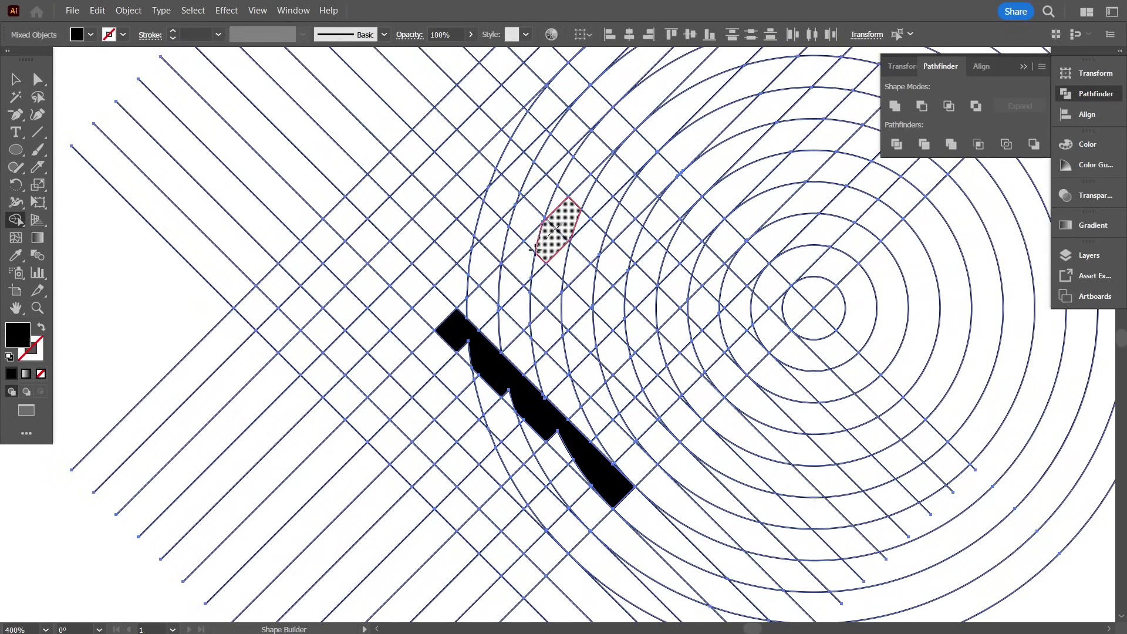
left_click_drag(530, 248, 504, 381)
left_click_drag(556, 319, 557, 321)
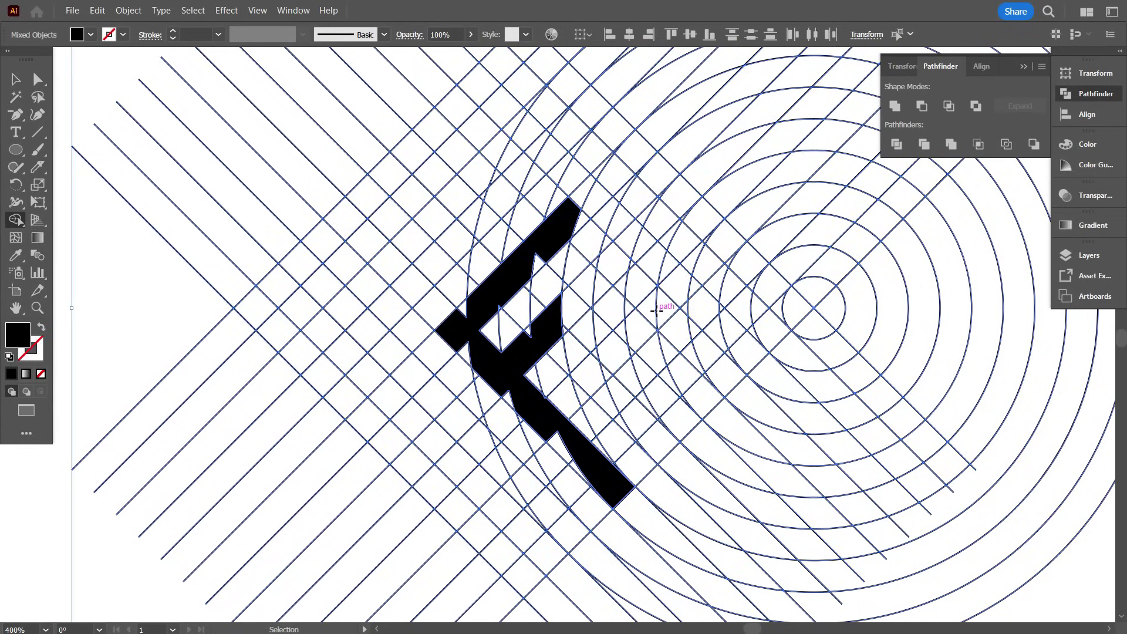
scroll(656, 311, "down", 1)
key("ctrl+z")
key("ctrl+z")
key("ctrl+z")
key("ctrl+minus")
key("ctrl+minus")
left_click(16, 79)
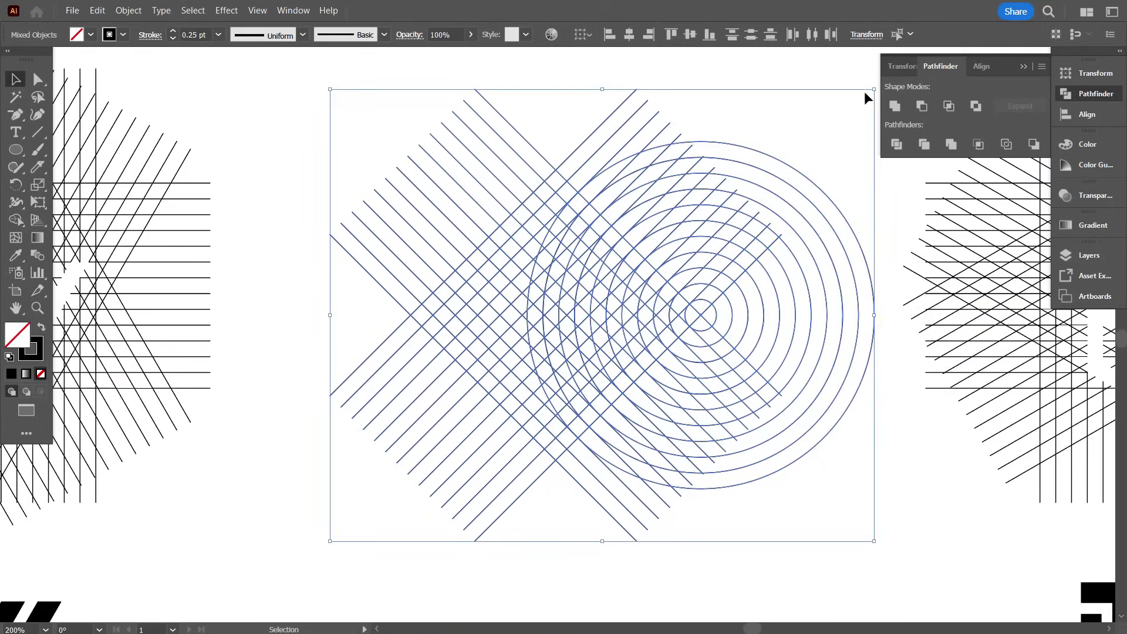
left_click_drag(878, 88, 899, 386)
scroll(873, 367, "up", 1)
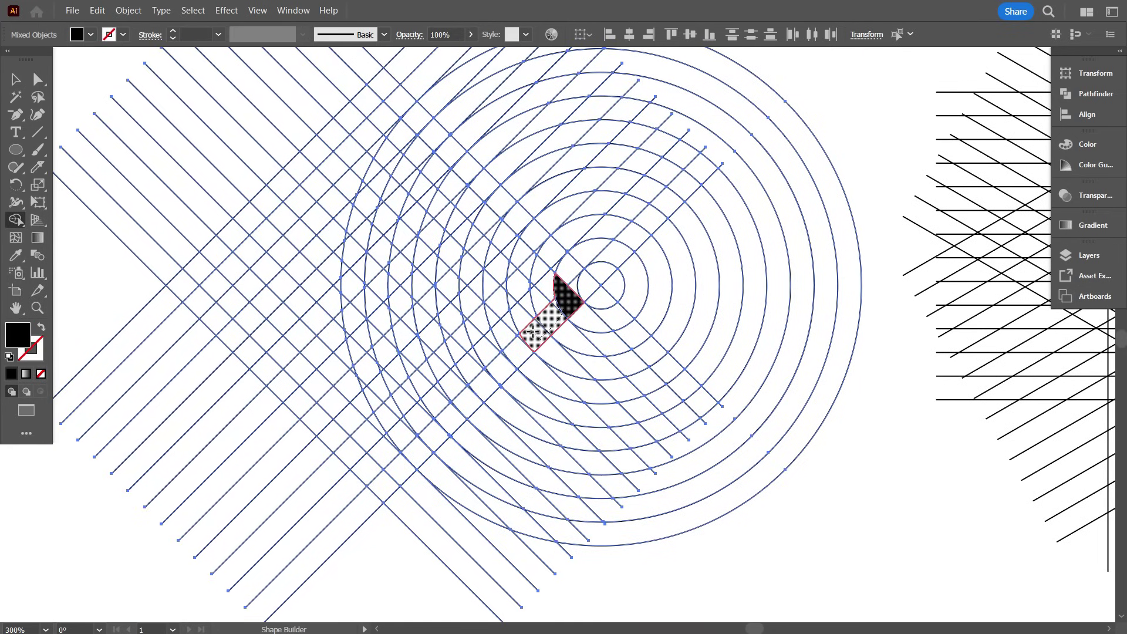
Fill the E's shortest curved arm between the two innermost circles with the Shape Builder.
left_click_drag(533, 332, 533, 332)
key("ctrl+plus")
key("ctrl+plus")
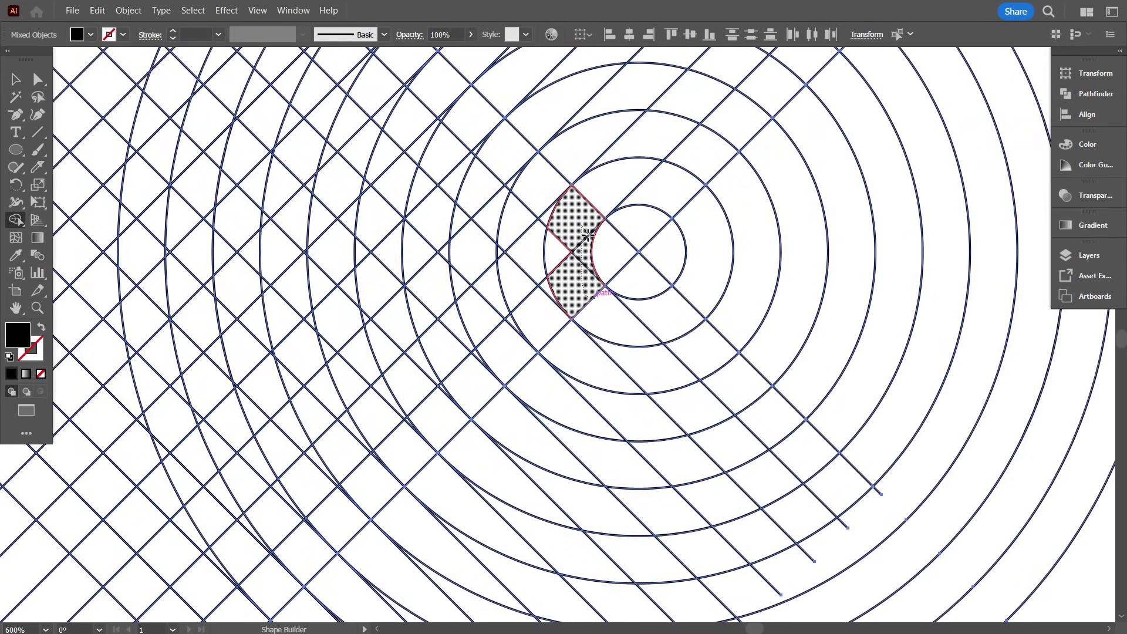
left_click_drag(588, 235, 611, 253)
key("ctrl+z")
left_click_drag(578, 300, 561, 252)
scroll(621, 298, "down", 1)
Merge grid regions into the E's straight stem and its two longer curved arms.
left_click_drag(595, 290, 570, 314)
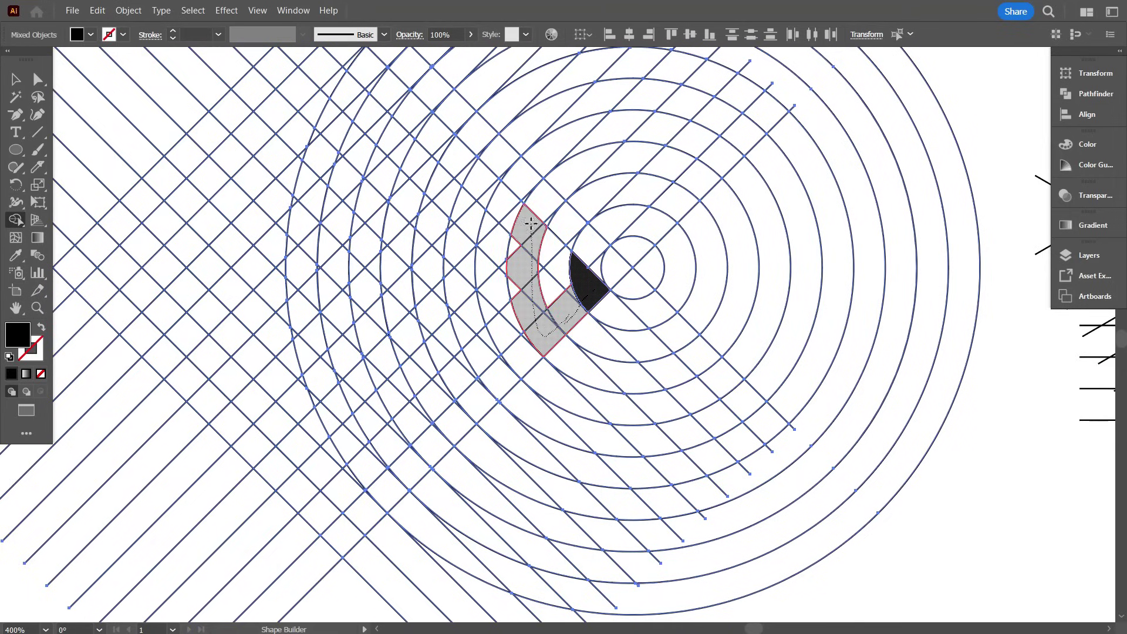
left_click_drag(531, 222, 548, 337)
mouse_move(469, 270)
left_mouse_down()
mouse_move(482, 177)
mouse_move(467, 192)
left_mouse_up()
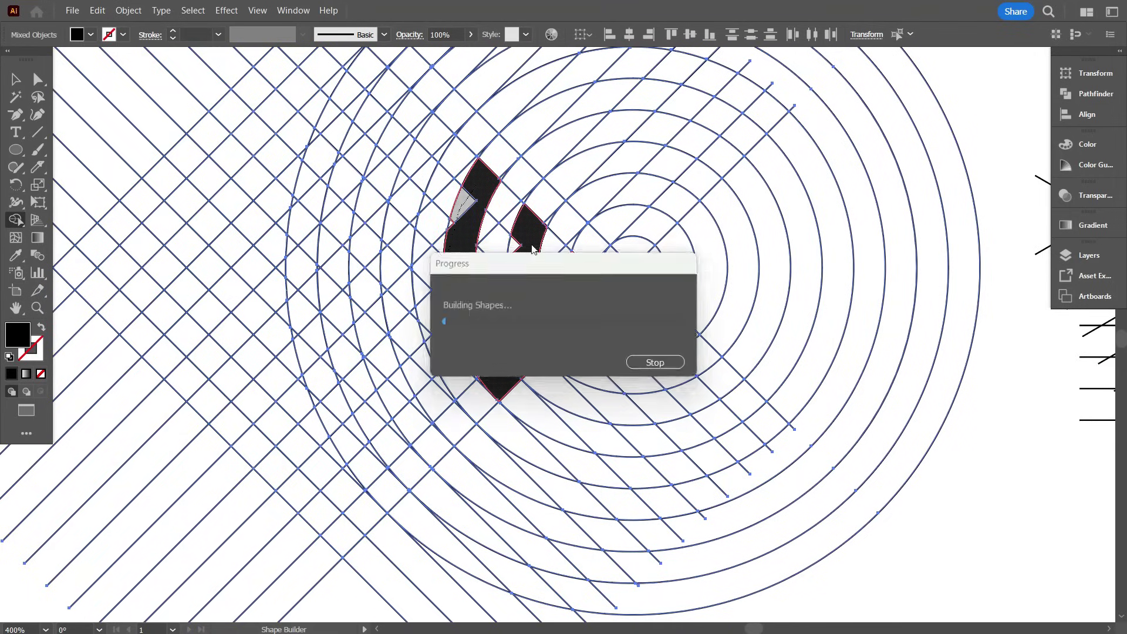
scroll(574, 347, "down", 1)
scroll(524, 347, "up", 1)
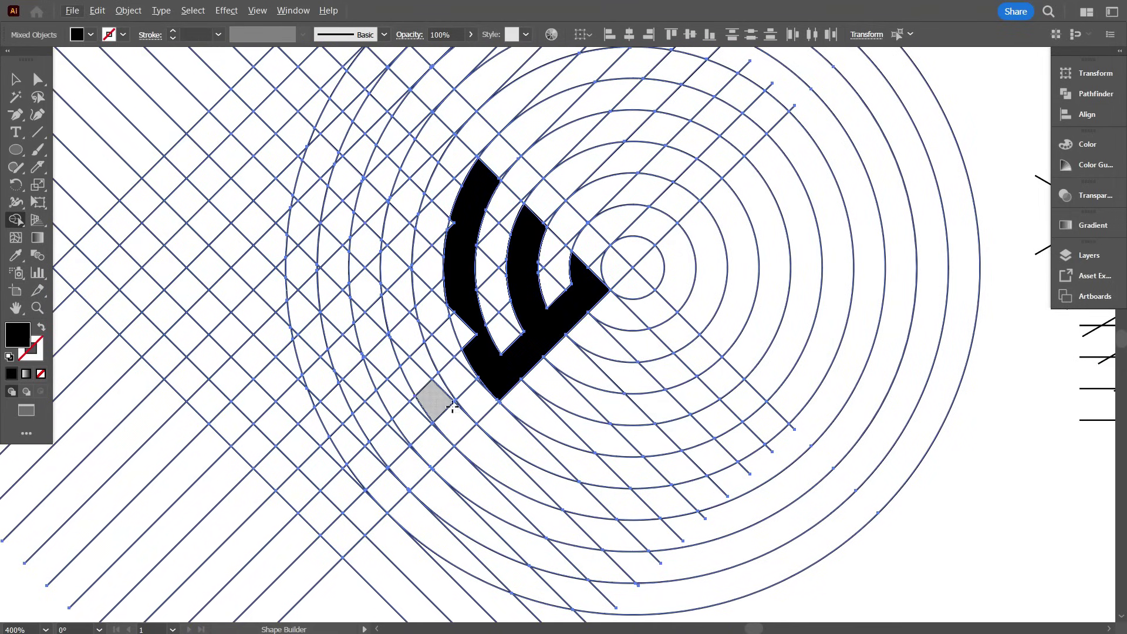
Build the slanted F beside the E by merging its stem, long outer arm and short middle arm.
scroll(425, 307, "down", 1)
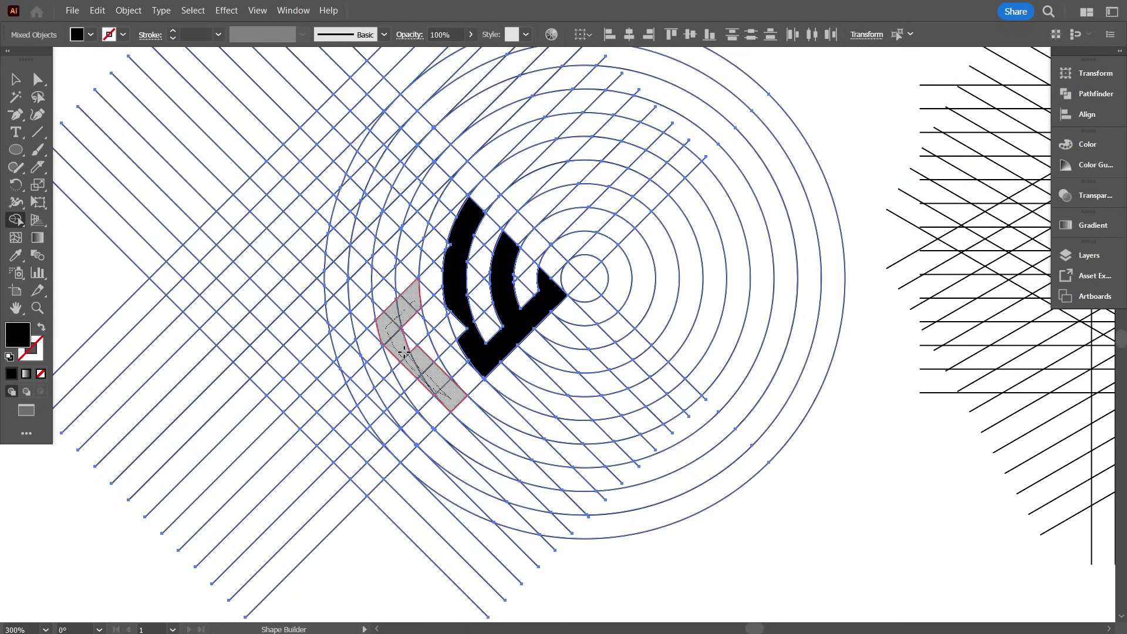
left_click_drag(419, 226, 428, 210)
scroll(449, 358, "up", 1)
left_click_drag(449, 357, 505, 333)
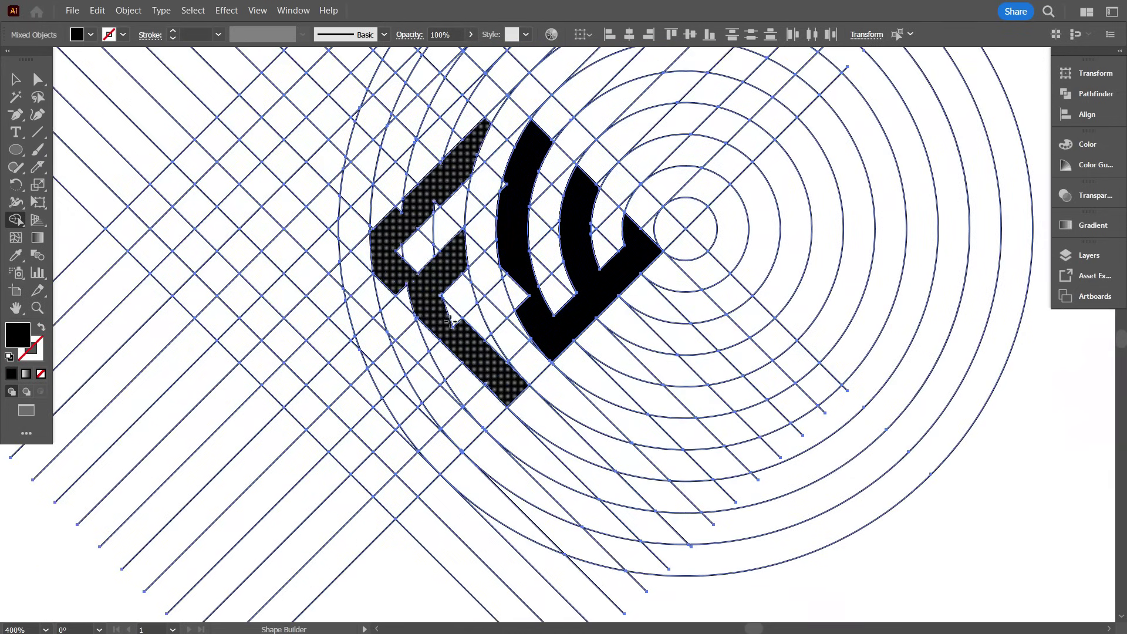
Fill the notches along the F's stem and arms and extend its long arm to a pointed tip.
scroll(363, 229, "up", 2)
left_click_drag(363, 265, 452, 365)
left_click_drag(499, 363, 554, 409)
scroll(555, 405, "down", 2)
scroll(552, 252, "up", 3)
left_click_drag(599, 178, 619, 147)
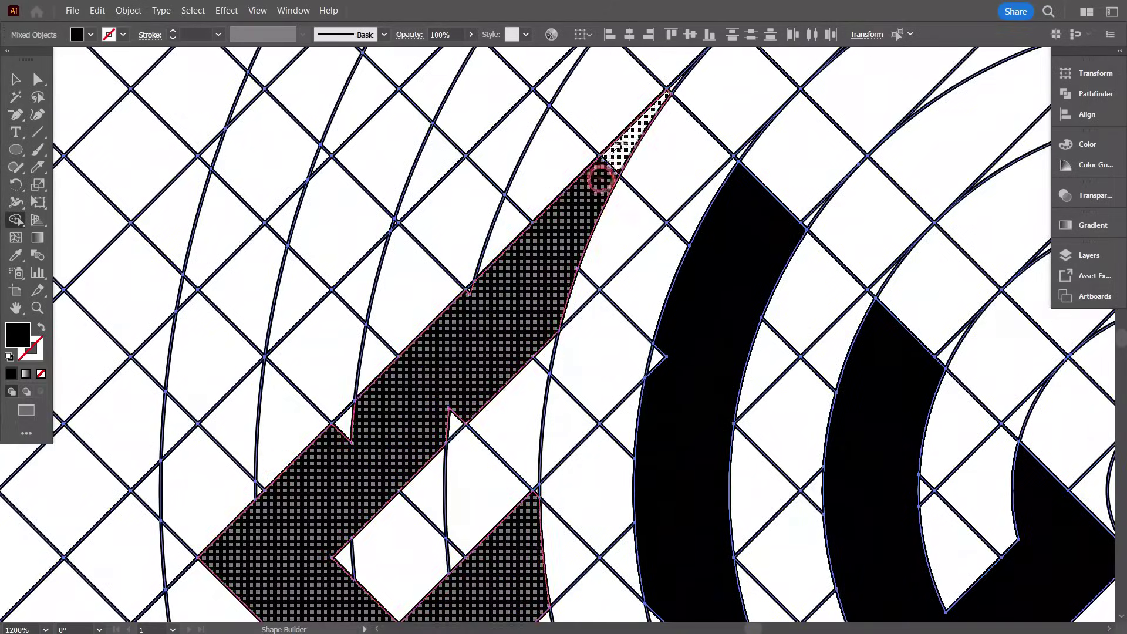
scroll(604, 176, "down", 1)
left_click_drag(528, 234, 470, 246)
mouse_move(382, 376)
left_mouse_down()
mouse_move(327, 397)
mouse_move(453, 381)
left_mouse_up()
scroll(523, 339, "down", 5)
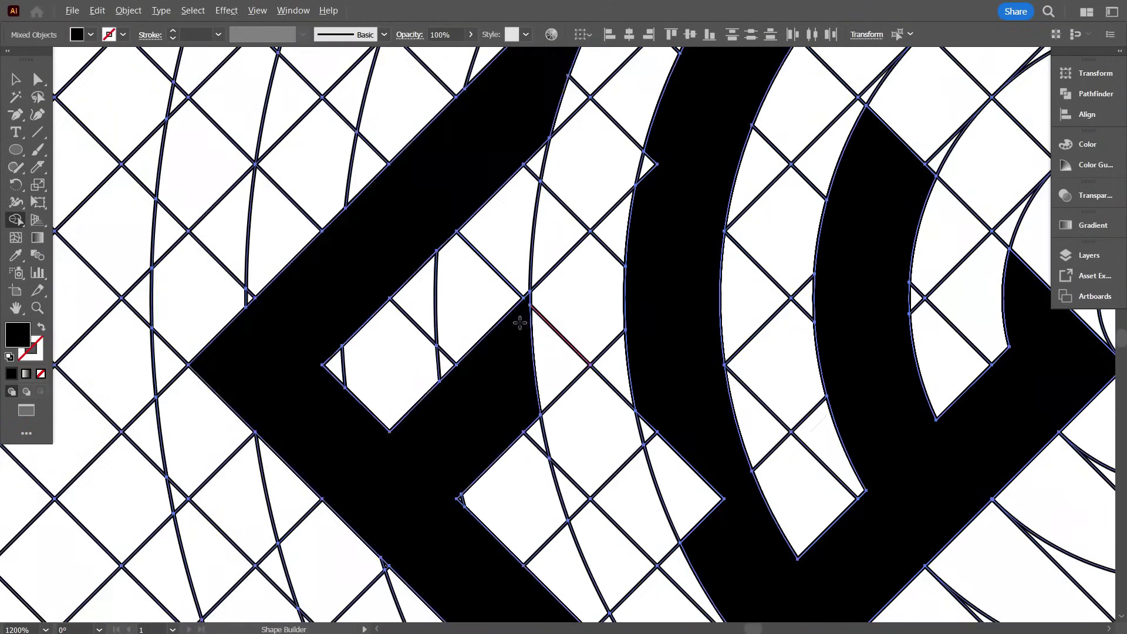
Fill the remaining notches along the E's outer curved arm to give it a smooth edge.
scroll(439, 352, "down", 1)
scroll(560, 435, "up", 2)
scroll(431, 433, "down", 3)
scroll(499, 300, "up", 2)
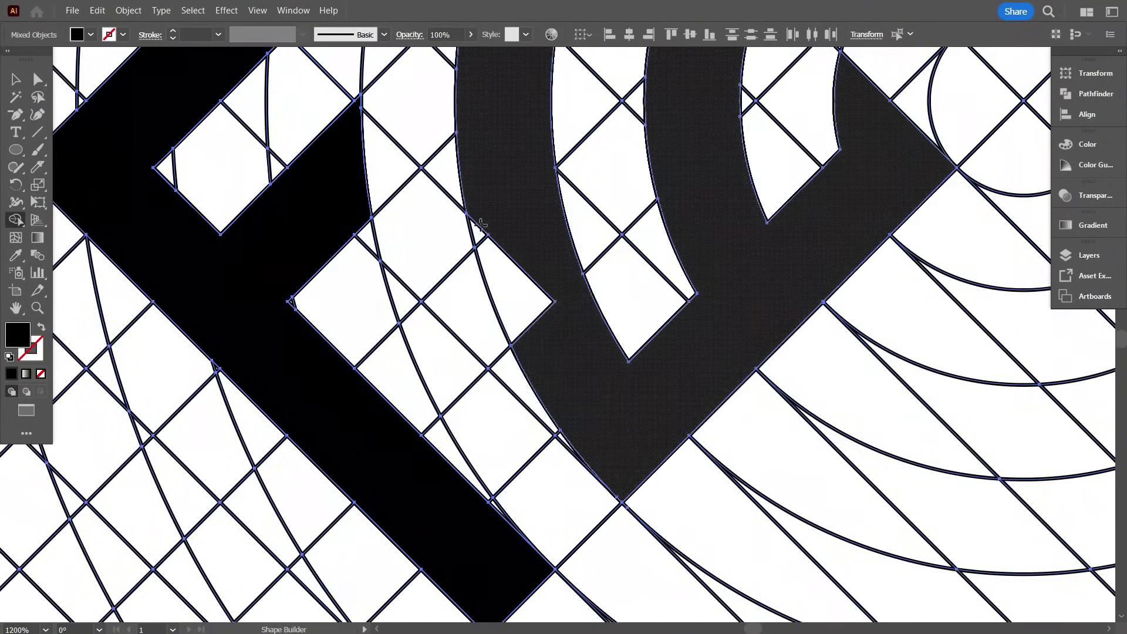
left_click_drag(519, 299, 566, 367)
scroll(617, 486, "up", 3)
scroll(626, 478, "down", 4)
scroll(634, 199, "up", 1)
scroll(479, 142, "up", 3)
left_click_drag(480, 245, 500, 311)
scroll(609, 214, "down", 8)
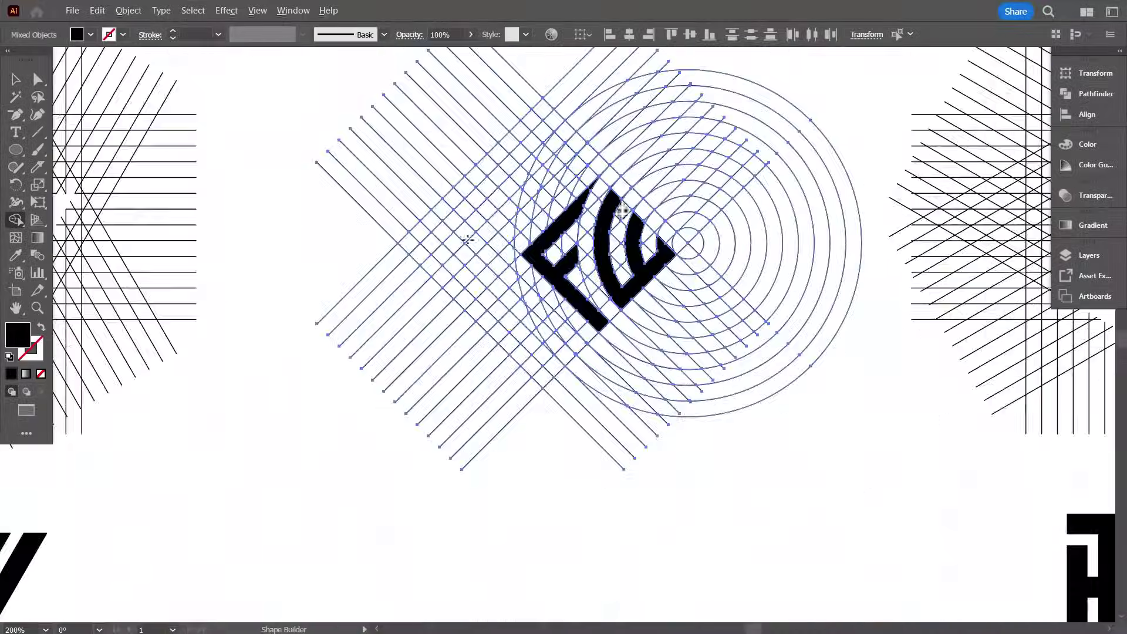
Move the finished F and E shapes together to the blank area below their grid.
left_click(15, 80)
left_click(243, 407)
left_click(618, 284)
left_click(572, 286, "shift")
scroll(572, 283, "down", 2)
left_click_drag(573, 282, 556, 475)
left_click(613, 526)
Give both letters of the FE monogram a 2 pt black stroke.
scroll(613, 525, "up", 2)
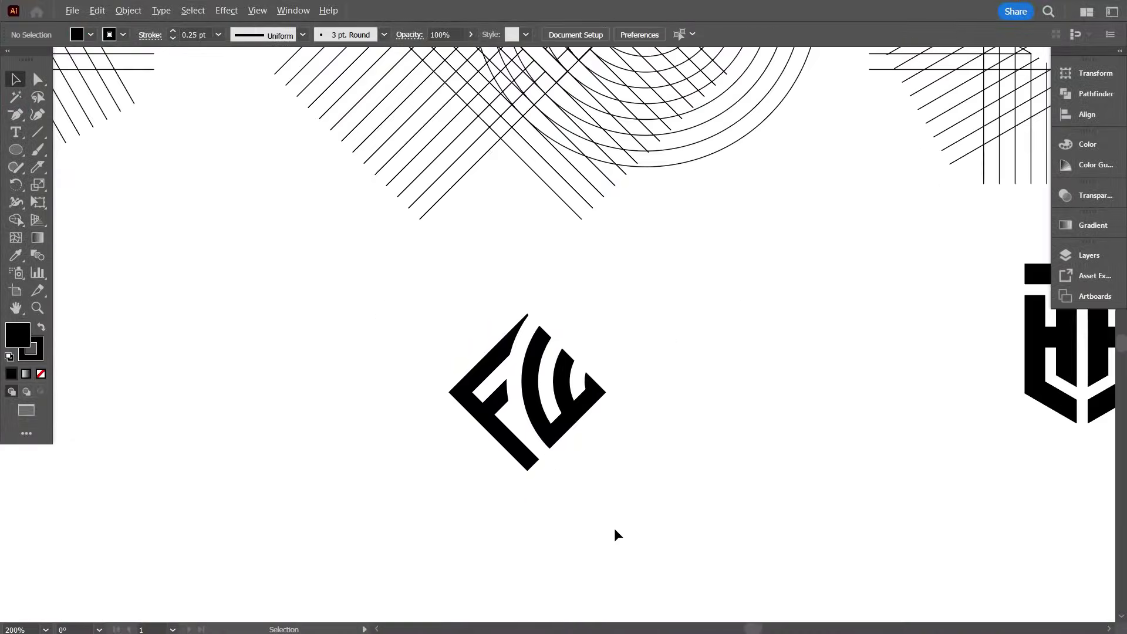
left_click_drag(640, 504, 463, 359)
scroll(193, 35, "up", 2)
scroll(193, 35, "up", 1)
left_click(475, 294)
scroll(505, 328, "down", 2)
scroll(544, 387, "up", 3)
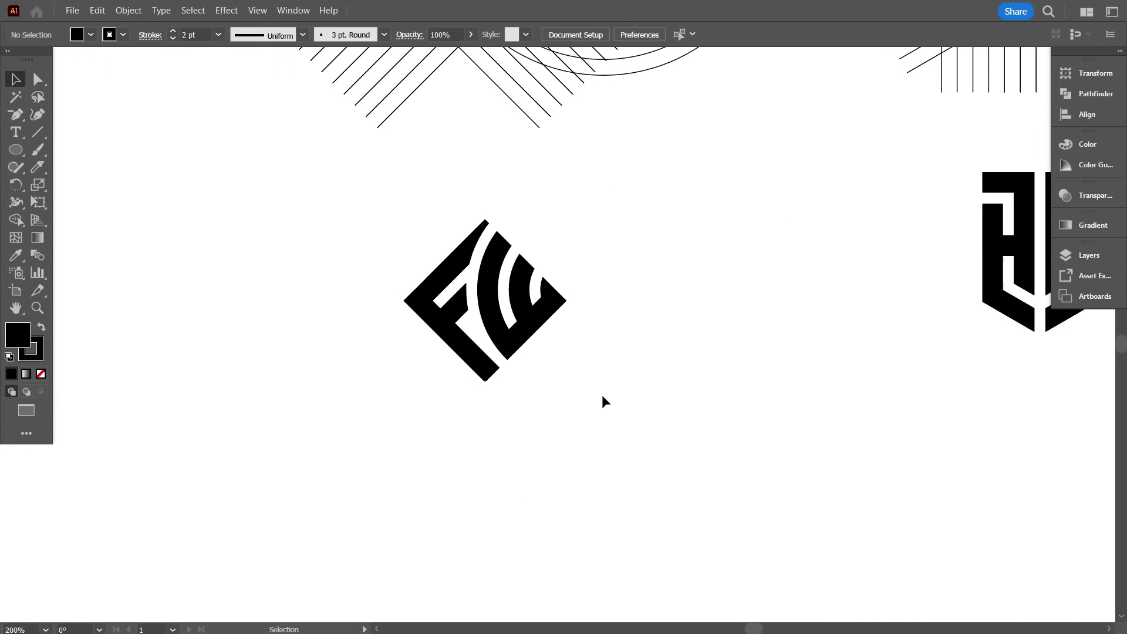
Expand the fill and stroke of both letters in the FE monogram.
left_click_drag(602, 396, 415, 274)
left_click(128, 10)
left_click(153, 205)
left_click(528, 390)
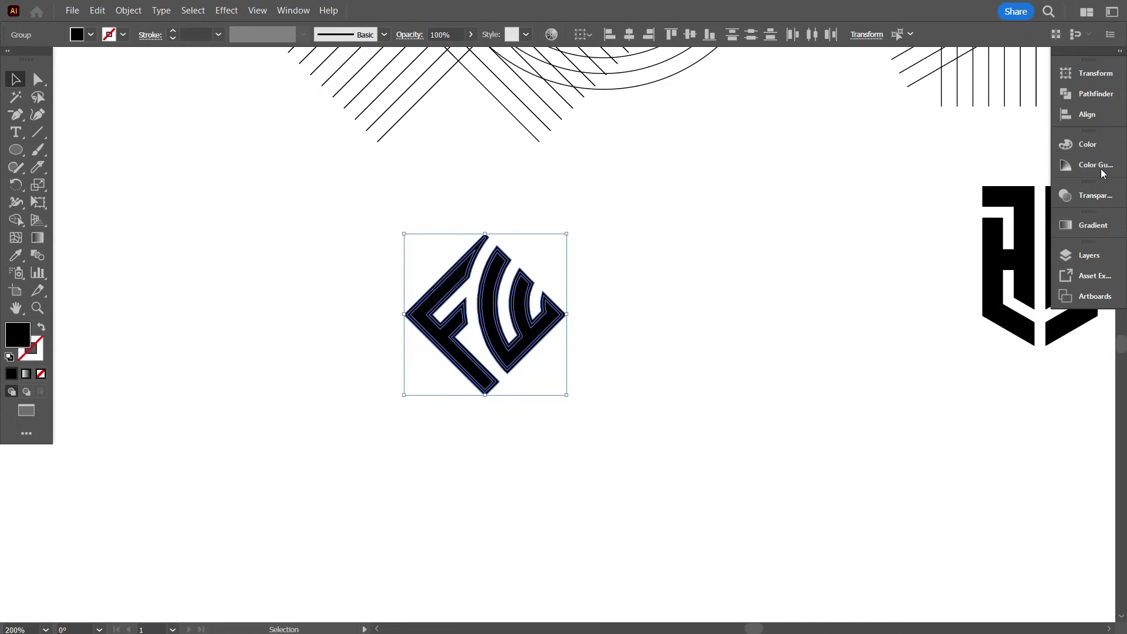
Unite the expanded fill and outline pieces of the FE monogram with Pathfinder.
left_click(1095, 94)
left_click(895, 106)
left_click(754, 256)
Delete the leftover construction grids above the finished logos, keeping only the six monograms.
scroll(487, 383, "down", 5)
scroll(378, 321, "up", 1)
left_click_drag(311, 200, 640, 322)
key("Delete")
scroll(330, 330, "up", 3)
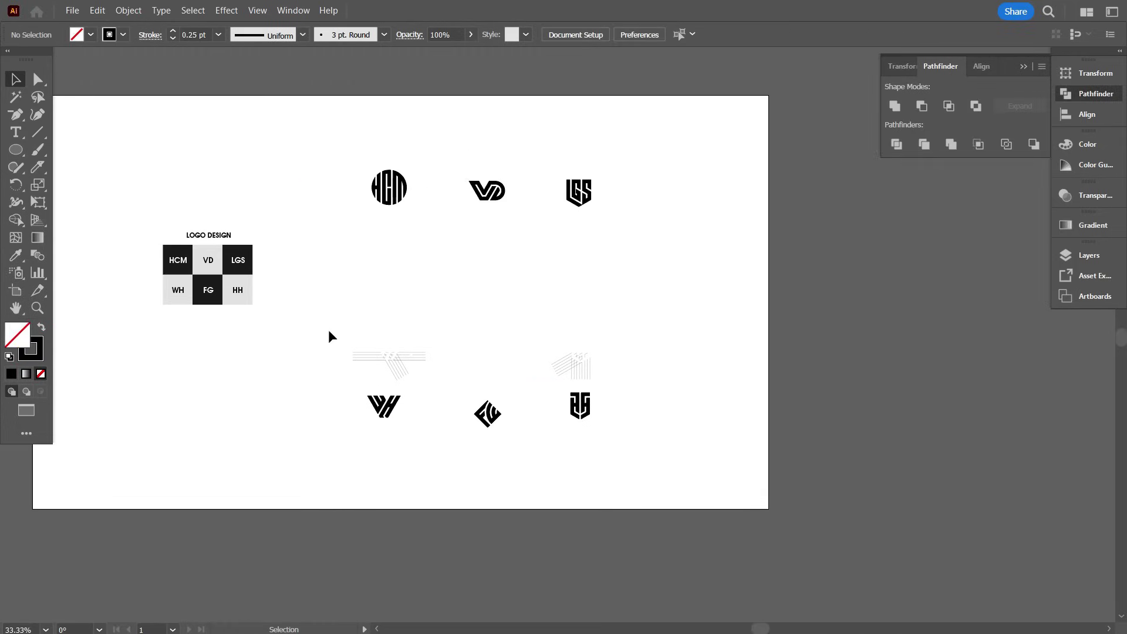
left_click_drag(315, 306, 607, 388)
key("Delete")
Scale all six logos down together and place them beside the Logo Design table.
scroll(546, 351, "down", 1)
left_click_drag(379, 196, 638, 456)
left_click_drag(639, 458, 379, 191)
left_click_drag(578, 417, 427, 276)
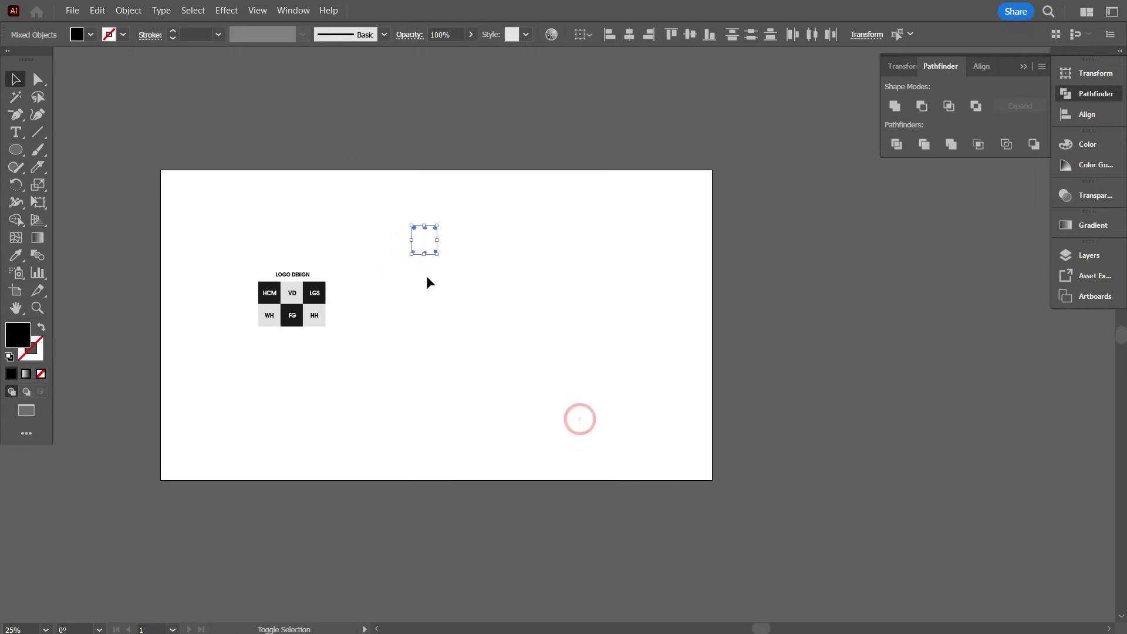
scroll(341, 290, "up", 2)
left_click_drag(507, 170, 368, 316)
scroll(276, 405, "up", 3)
Unlock all objects and delete the placeholder letters from the six cells of the Logo Design table.
left_click(129, 10)
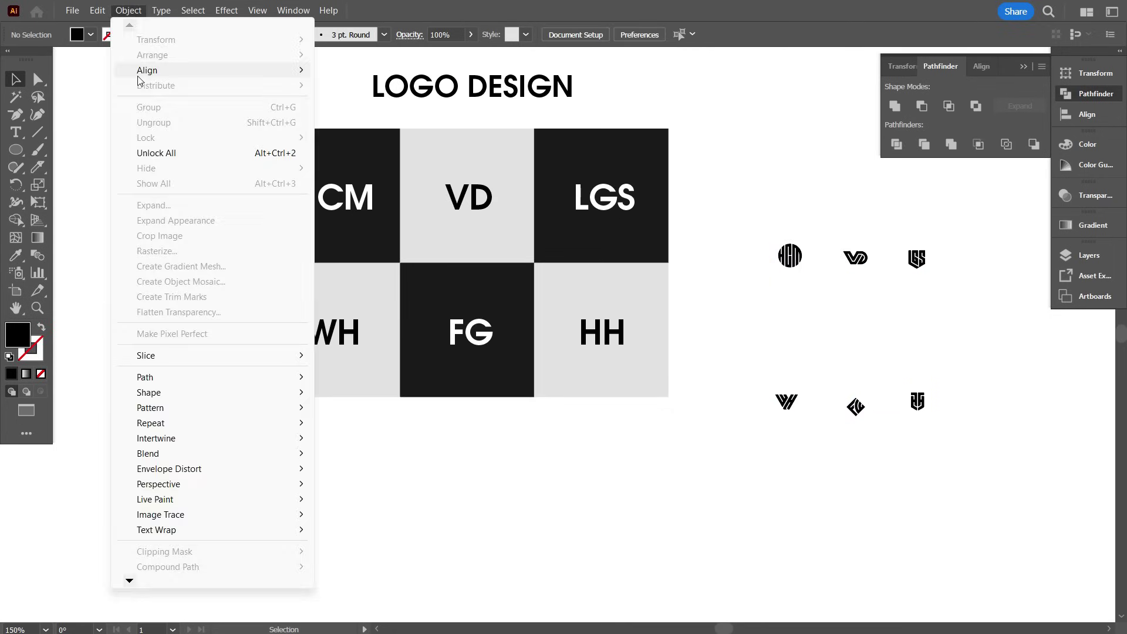
left_click(157, 152)
left_click(226, 188)
left_click(324, 207)
key("Delete")
left_click(475, 195)
key("Delete")
left_click(485, 335)
key("Delete")
left_click(346, 332)
key("Delete")
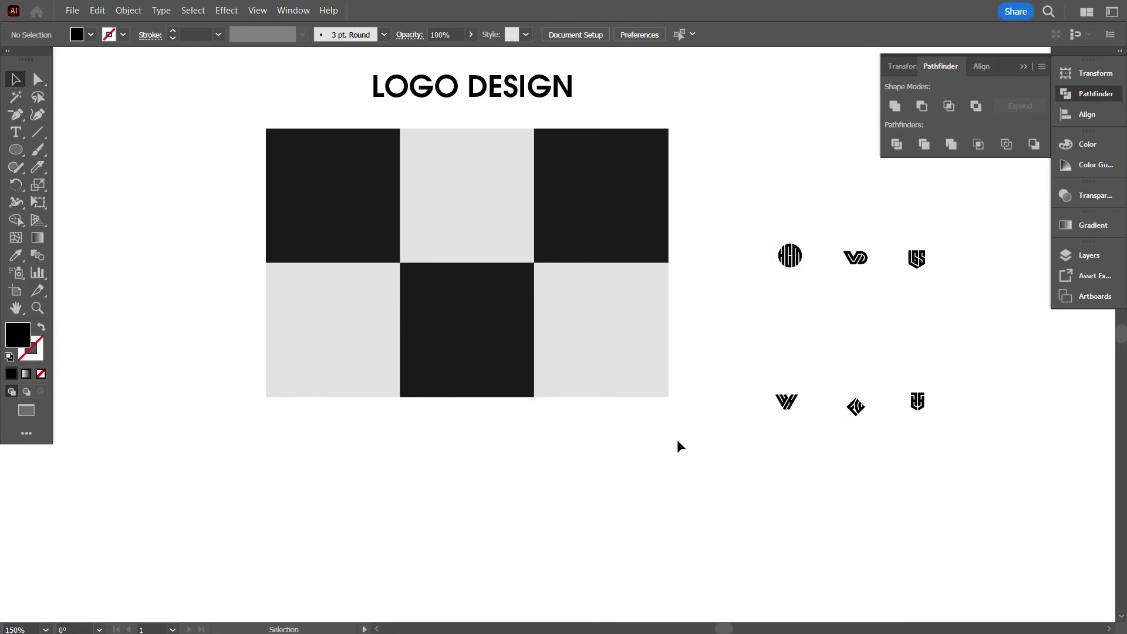
Place the HCM logo in white, about 47 px wide, in the first dark cell and the enlarged VD logo in the light cell beside it.
left_click_drag(316, 198, 335, 201)
left_click_drag(345, 198, 376, 203)
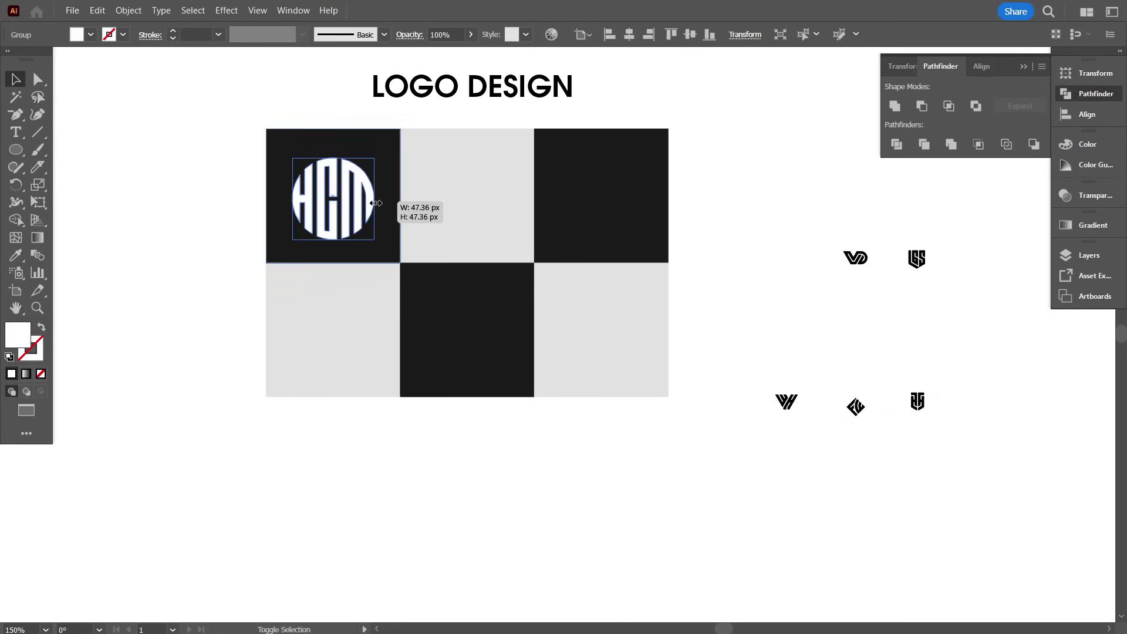
left_click(763, 288)
scroll(855, 300, "up", 1)
left_click_drag(858, 252, 331, 163)
left_click_drag(345, 157, 392, 174)
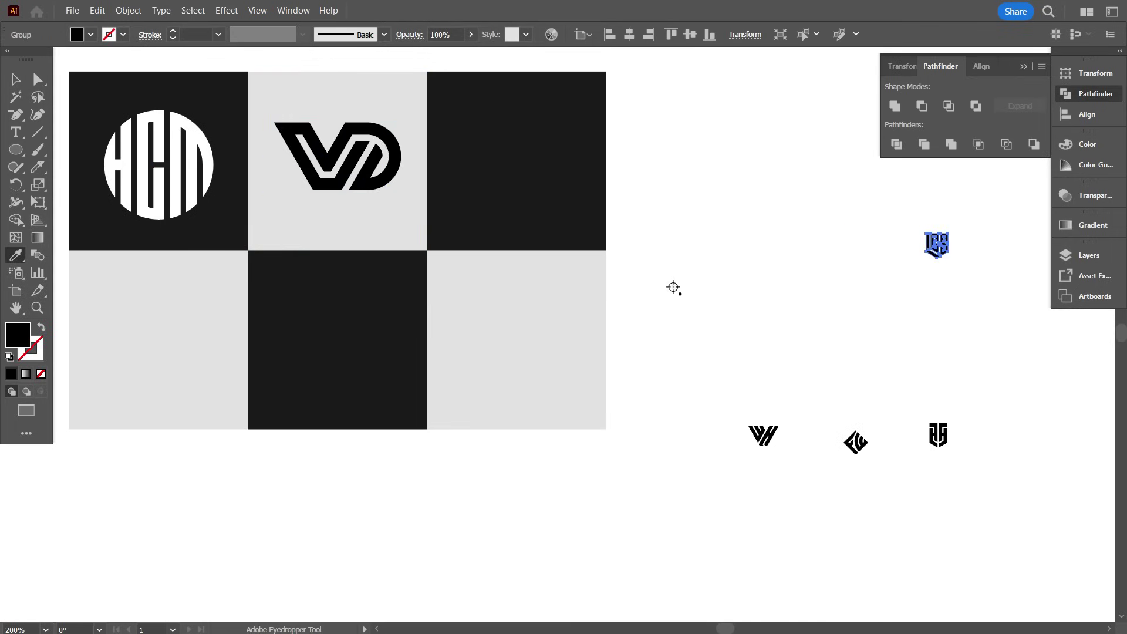
Place the LGS logo in white in the upper row's last dark cell and the WH logo in the first light cell below, enlarging both.
left_click_drag(938, 253, 565, 155)
scroll(778, 250, "down", 1)
left_click(760, 278)
left_click_drag(767, 388, 360, 326)
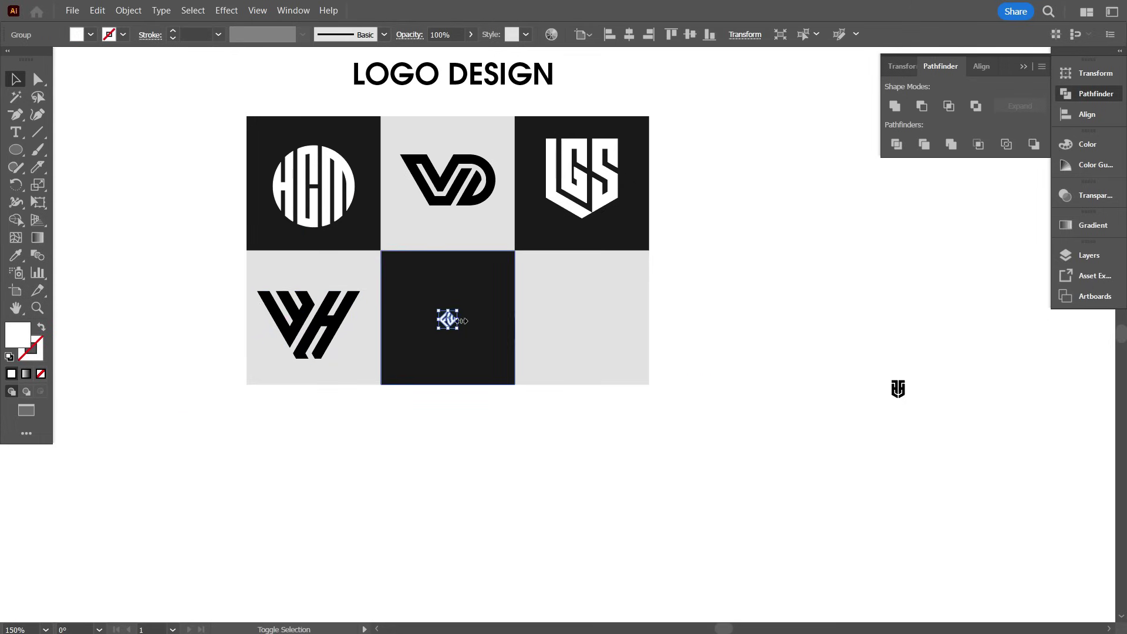
Enlarge the white FE monogram in the lower dark cell and place the enlarged HH monogram in the last light cell.
left_click_drag(460, 321, 496, 320)
left_click_drag(905, 391, 930, 391)
left_click_drag(911, 417, 600, 356)
left_click(278, 326)
left_click(16, 79)
left_click(106, 157)
scroll(341, 311, "up", 1)
scroll(359, 333, "up", 3)
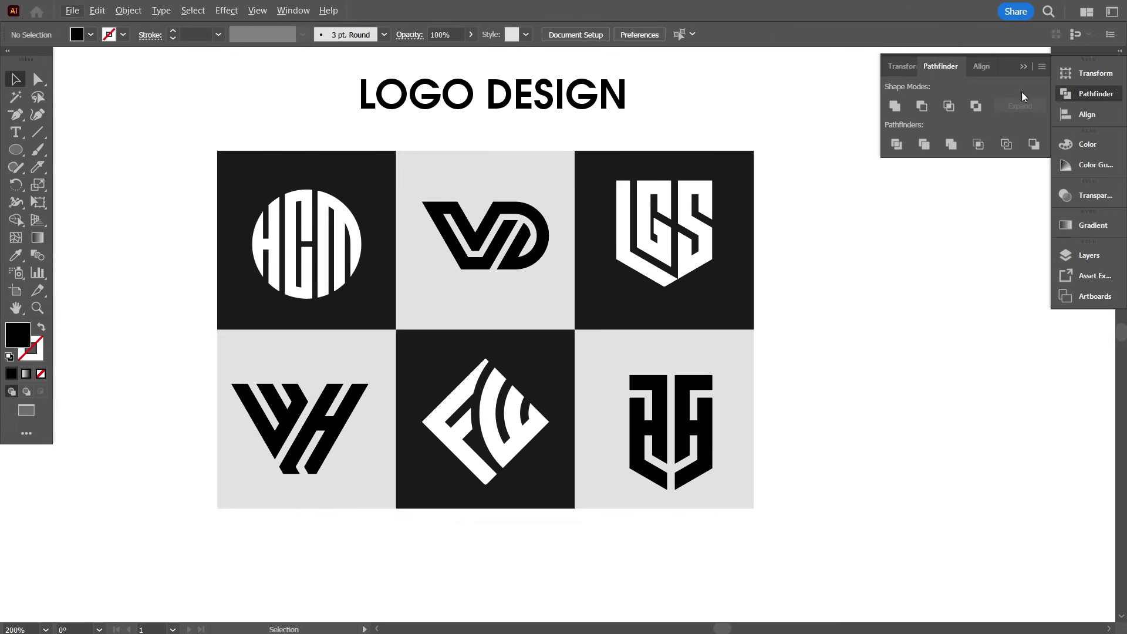
Collapse the Pathfinder panel and adjust the VD and LGS logos so they sit centred in their cells.
left_click(1023, 66)
scroll(559, 394, "up", 1)
scroll(838, 427, "down", 1)
left_click_drag(638, 243, 628, 252)
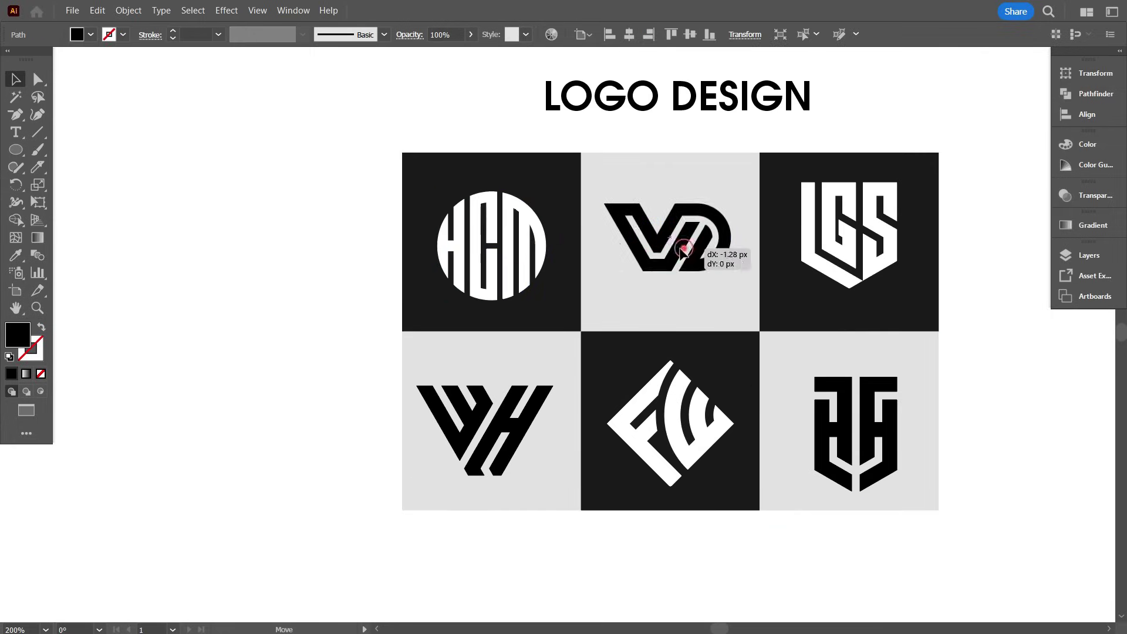
left_click_drag(844, 251, 848, 263)
left_click_drag(900, 248, 900, 247)
Scale the FE and WH monograms down slightly around their centres to widen their margins.
left_click(701, 428)
left_click_drag(733, 423, 728, 423)
left_click(522, 425)
left_click_drag(553, 431, 551, 432)
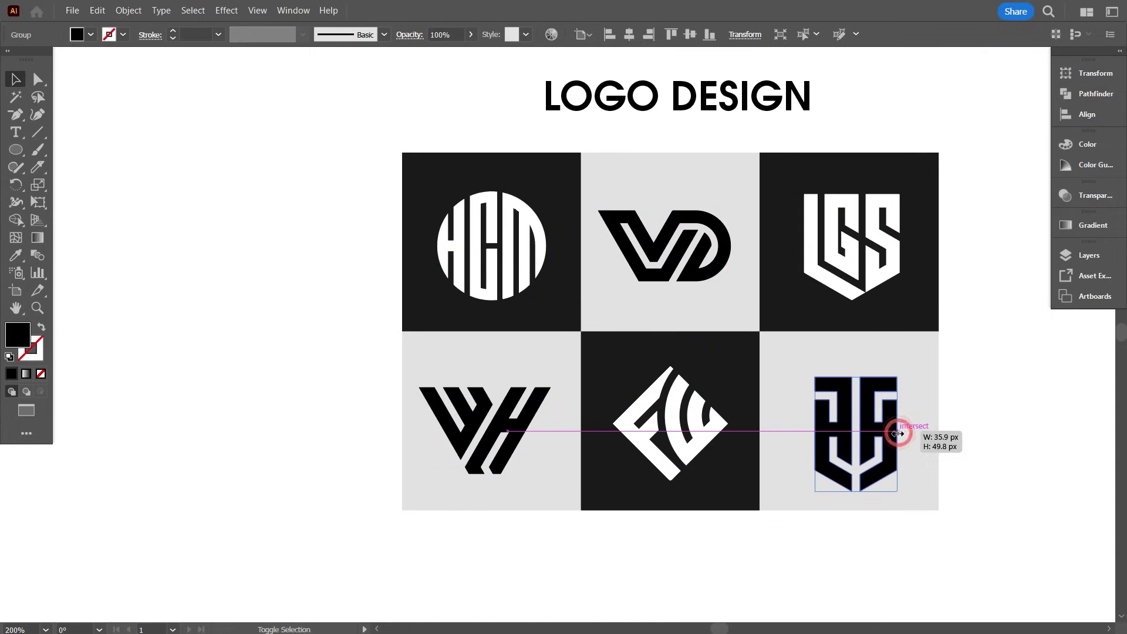
Move the HH monogram up slightly to centre it in its light cell and clear the selection.
left_click_drag(830, 411, 829, 401)
scroll(780, 458, "down", 1)
scroll(780, 429, "up", 1)
left_click(856, 337)
left_click_drag(856, 337, 885, 371)
left_click(898, 368)
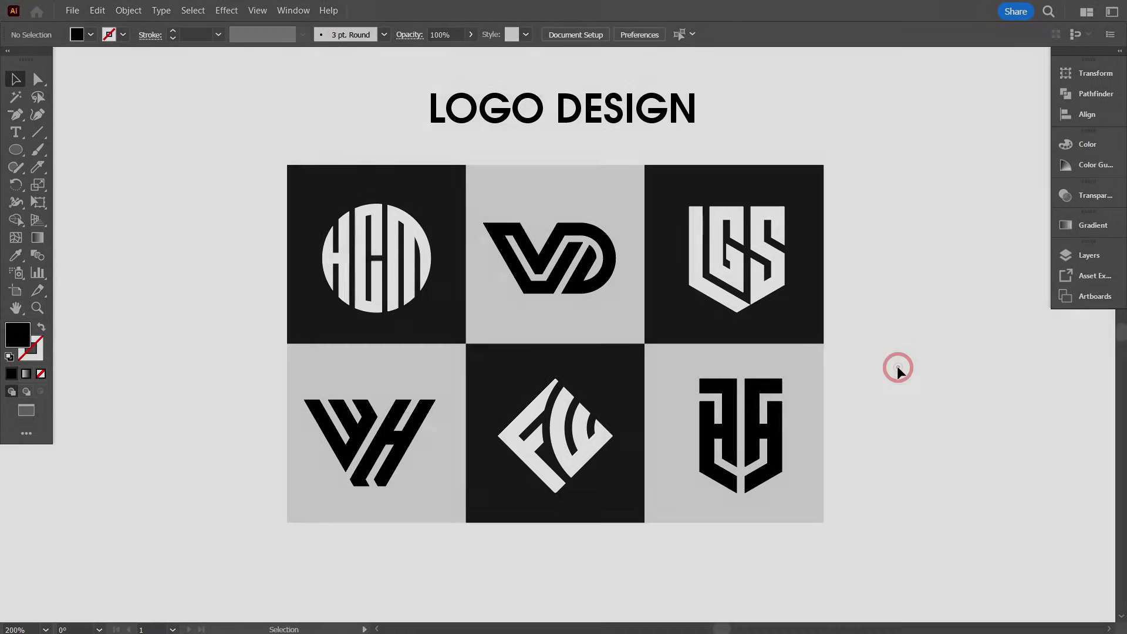